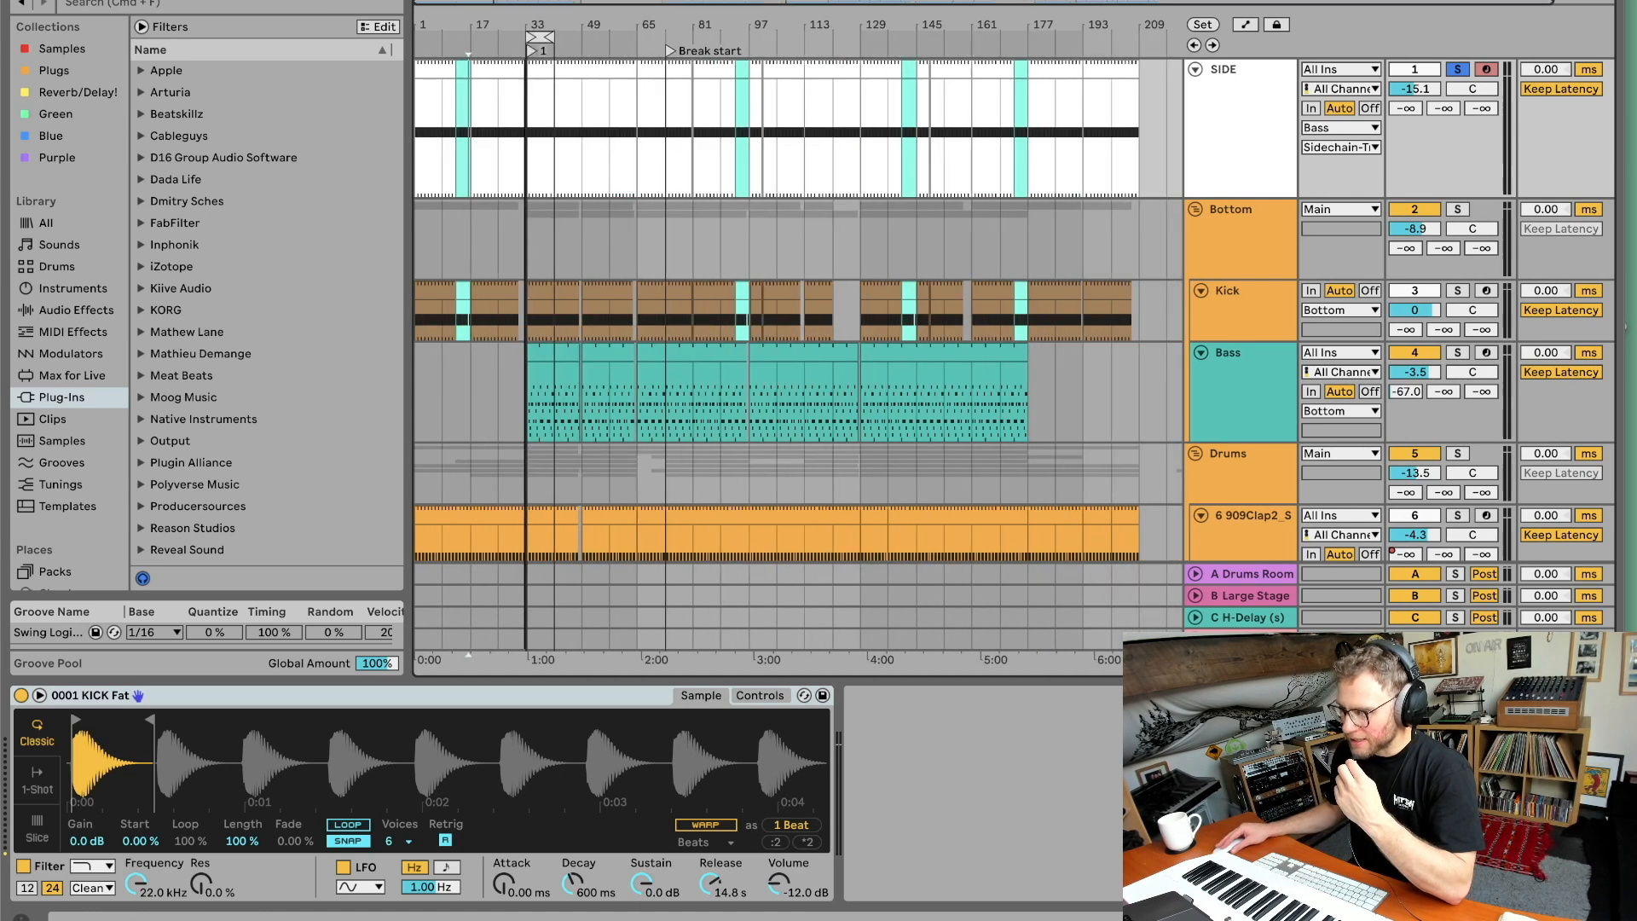
# Inspect the Bass track's device chain, opening the Trackspacer and PuigTec plugin windows.
pyautogui.click(1239, 241)
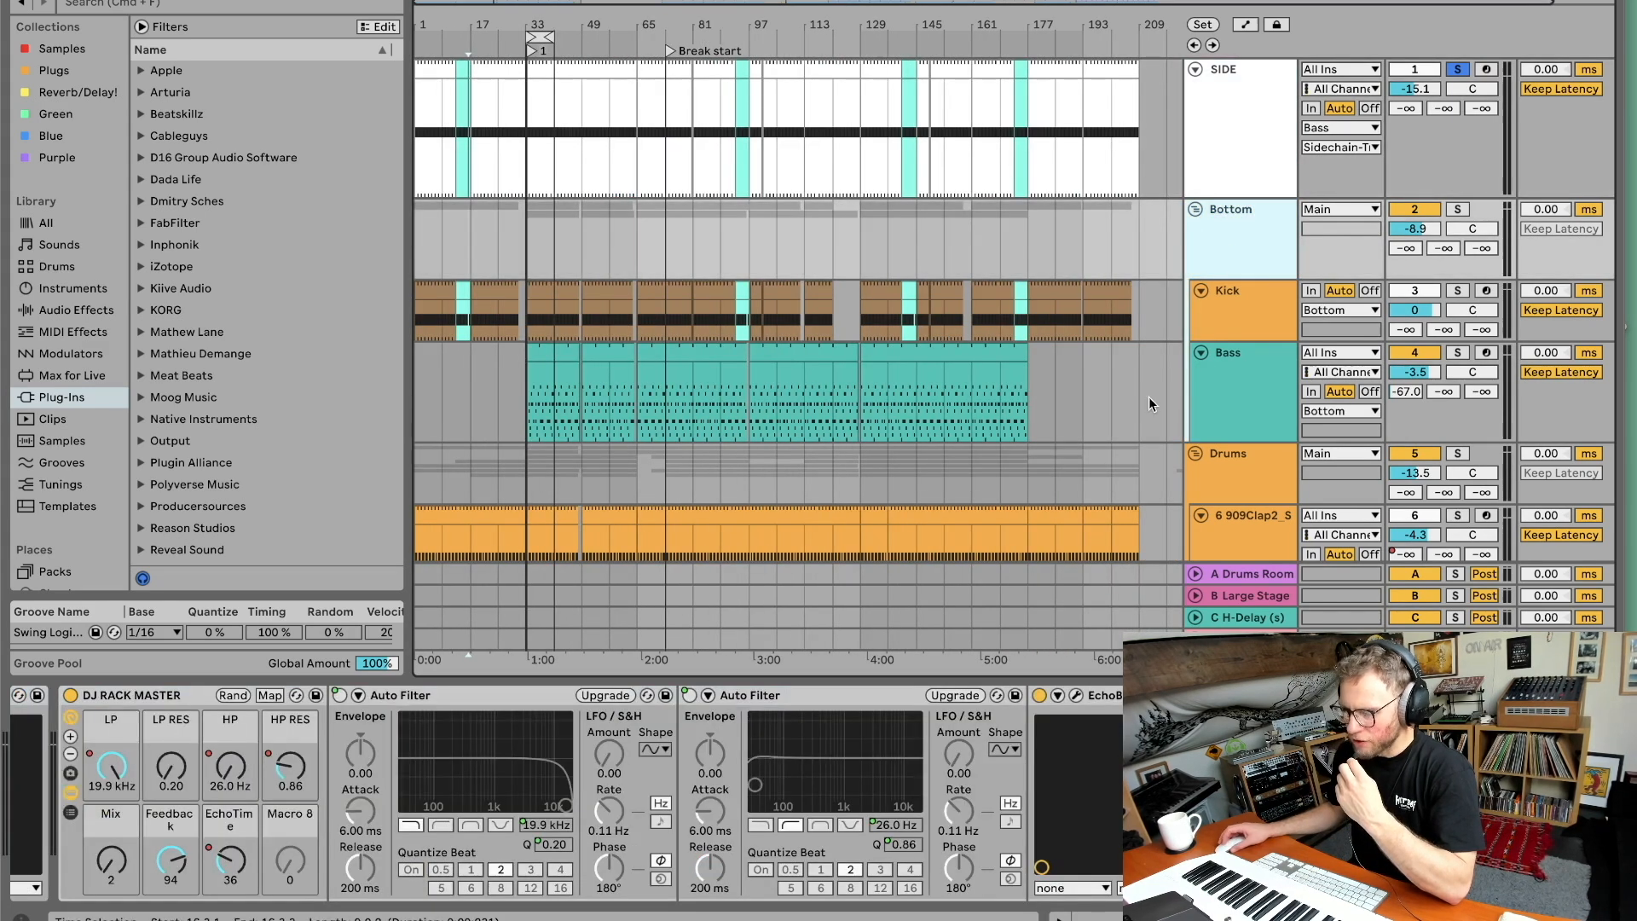
pyautogui.scroll(-2, 1204, 384)
pyautogui.click(1277, 268)
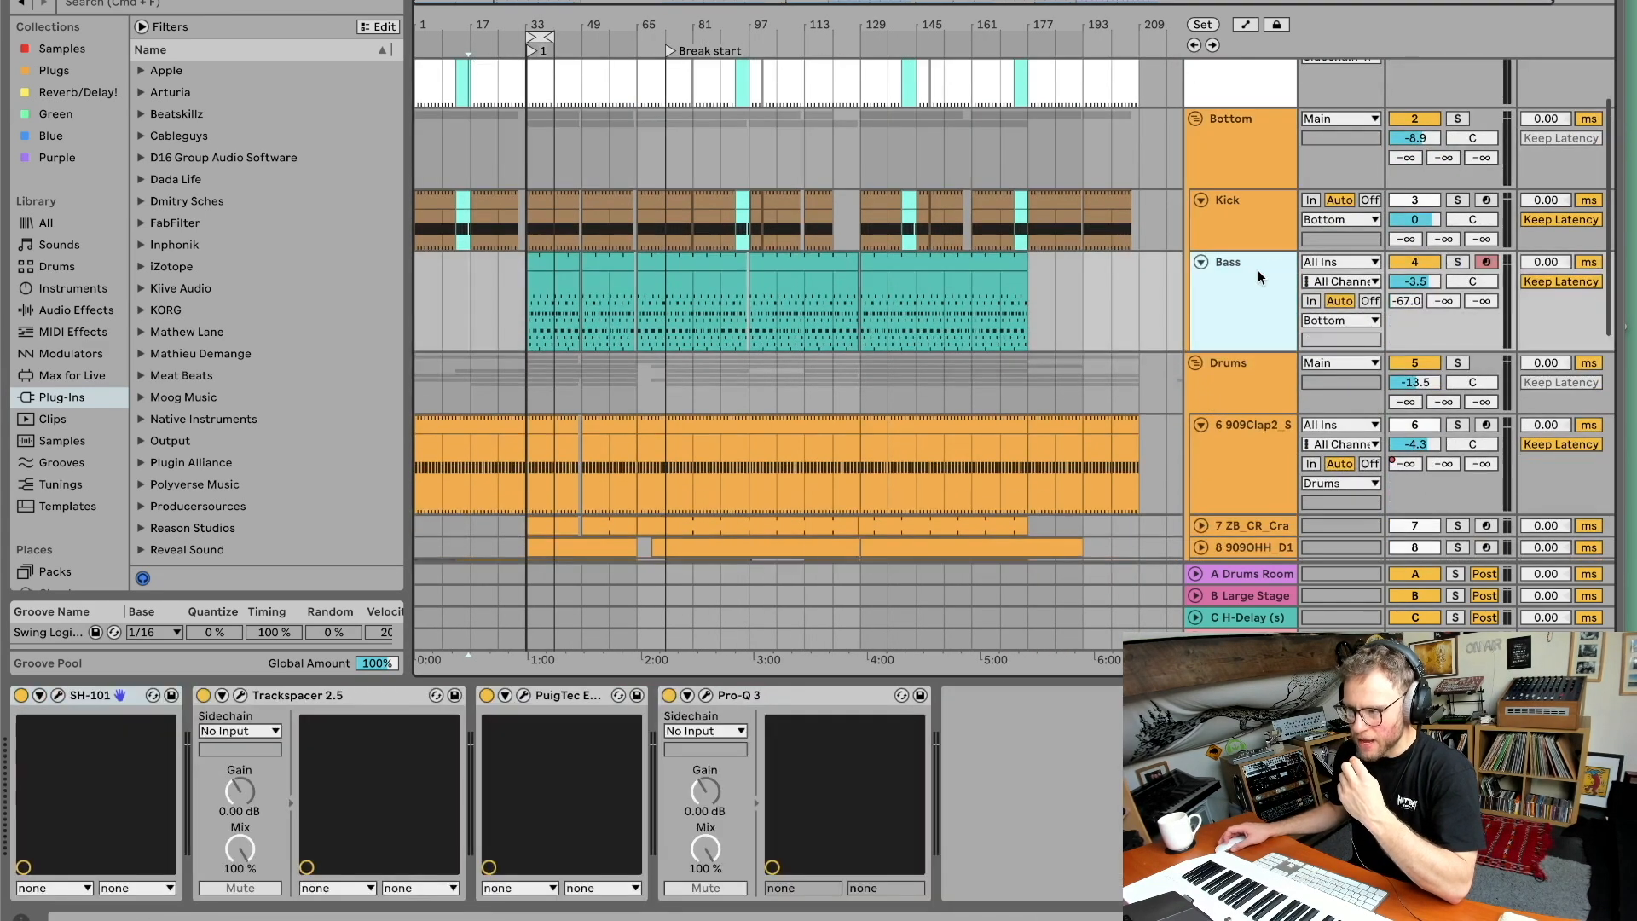
pyautogui.click(240, 697)
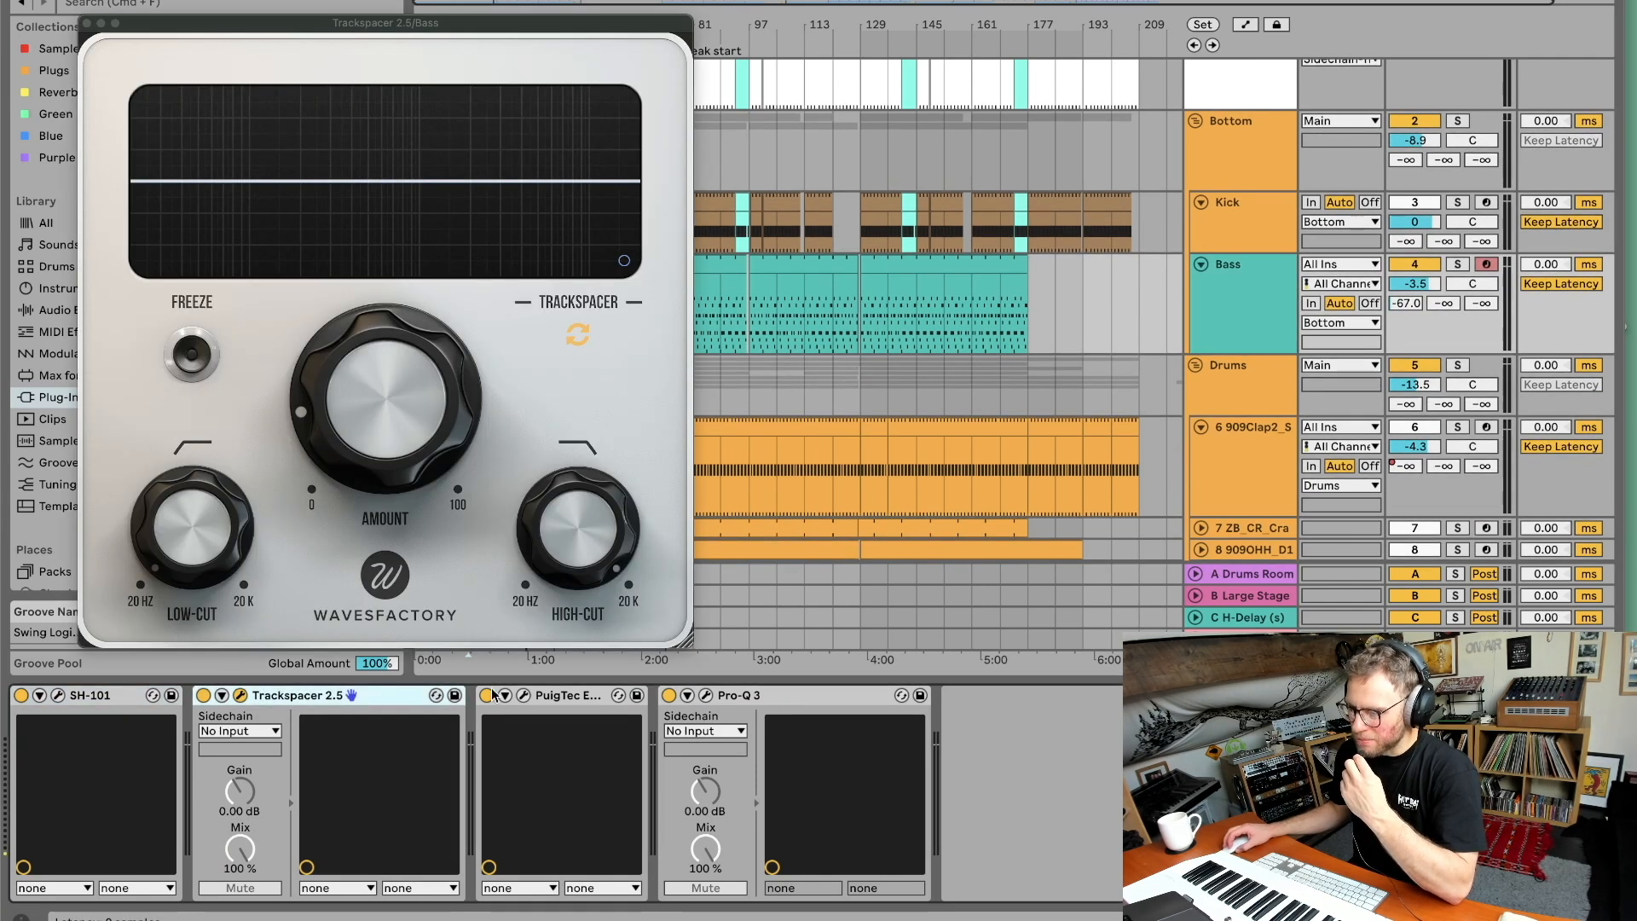
pyautogui.click(524, 695)
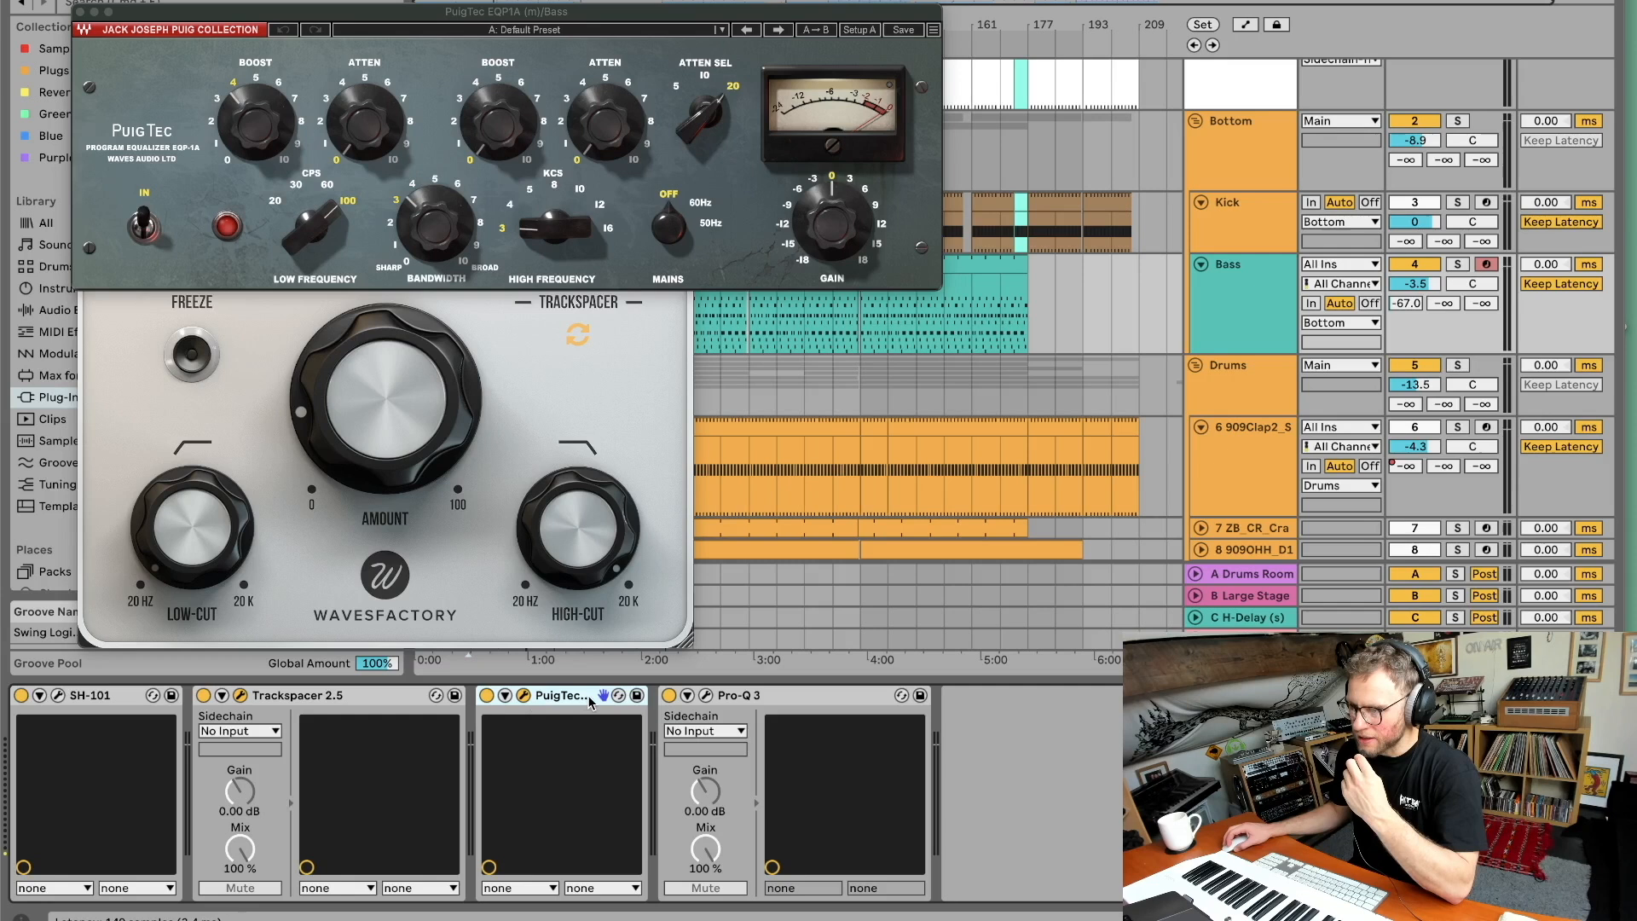
pyautogui.click(754, 697)
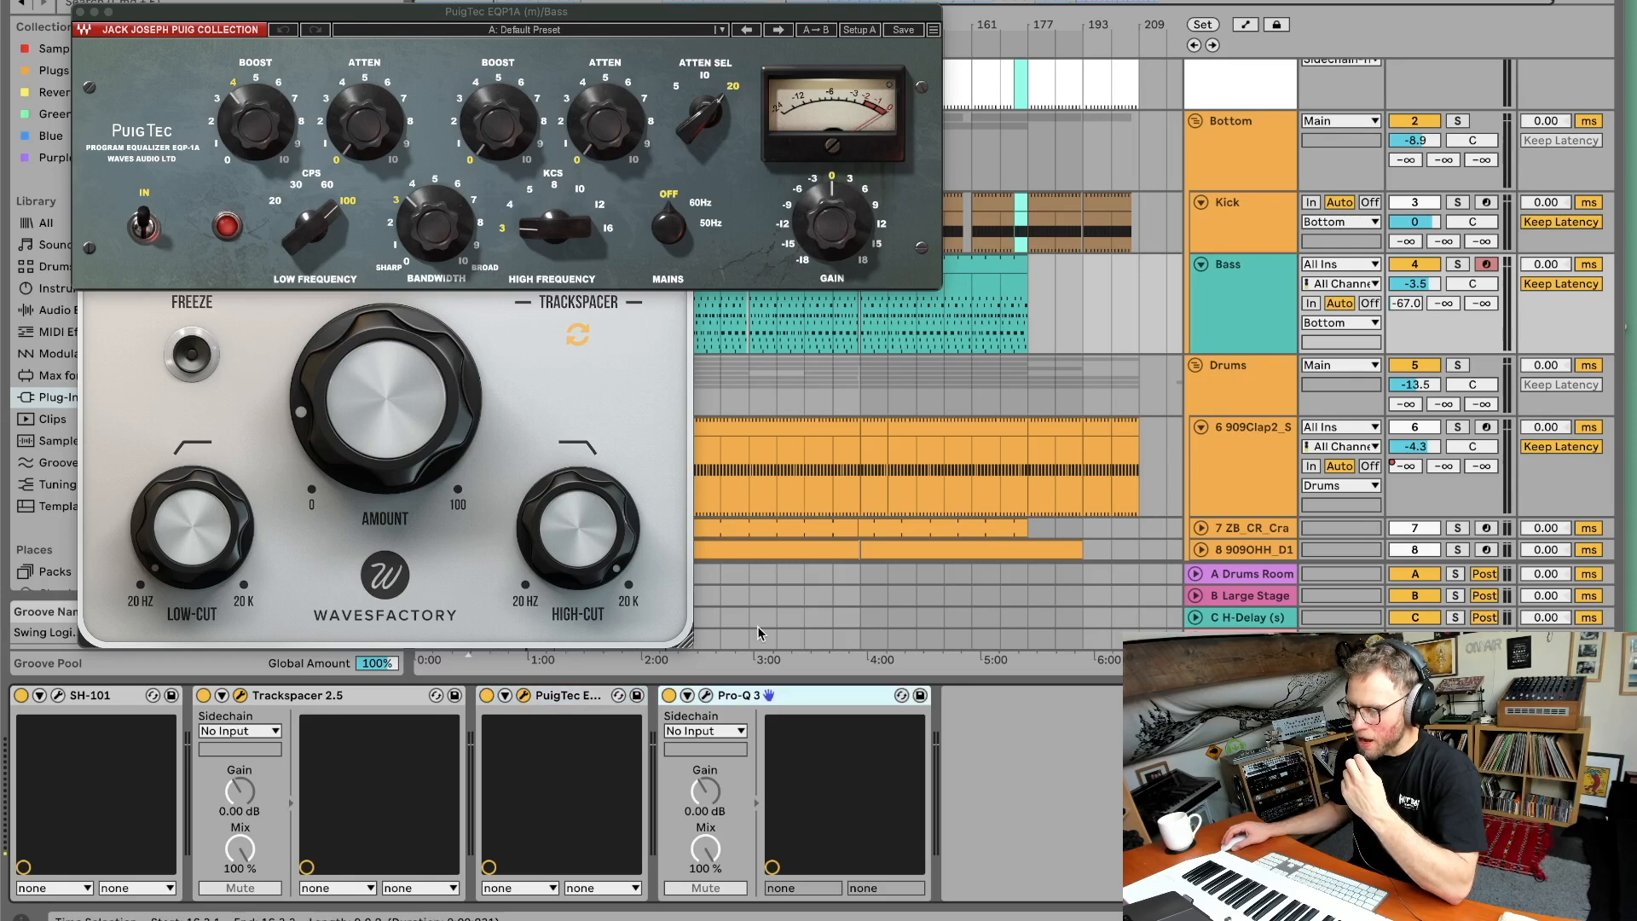
pyautogui.click(1225, 287)
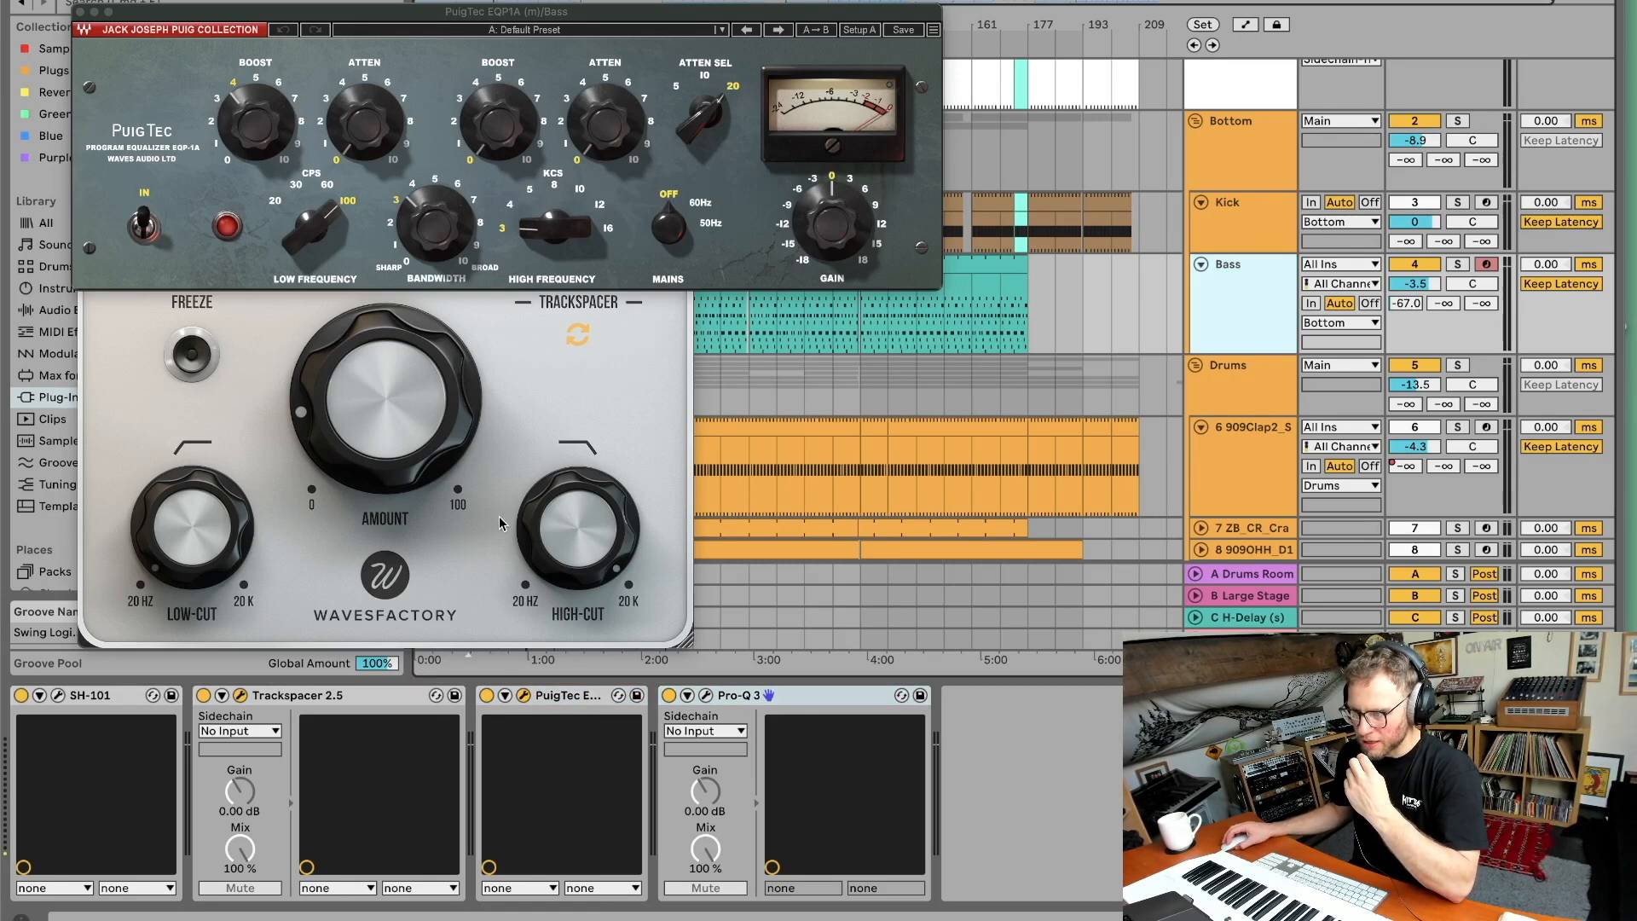
pyautogui.click(523, 698)
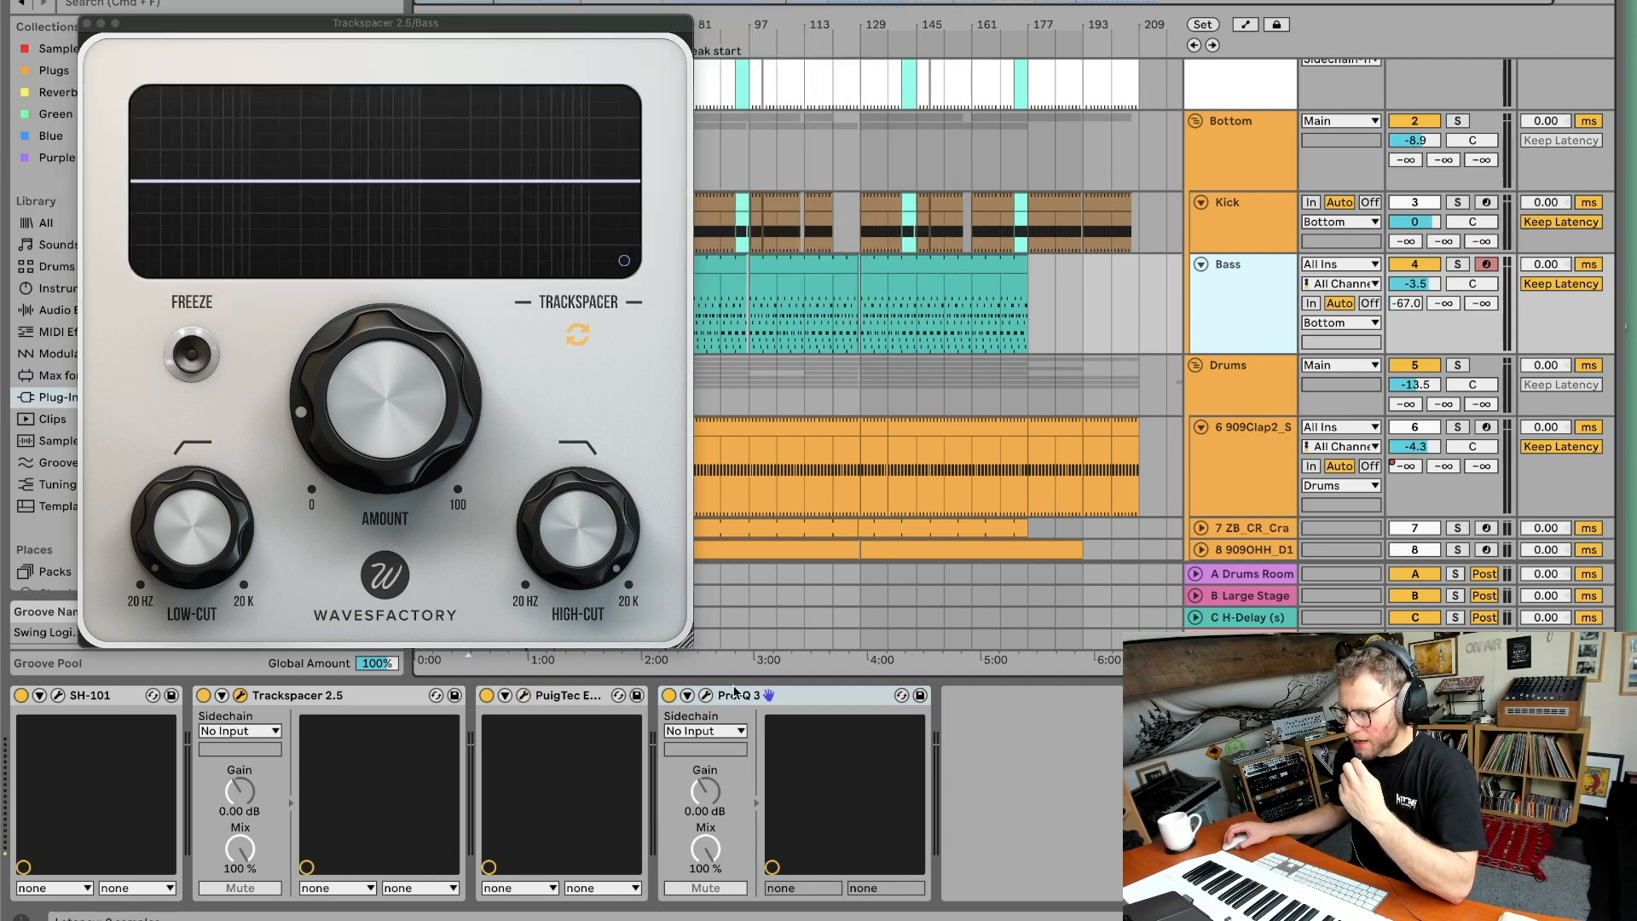
pyautogui.click(707, 698)
pyautogui.click(708, 697)
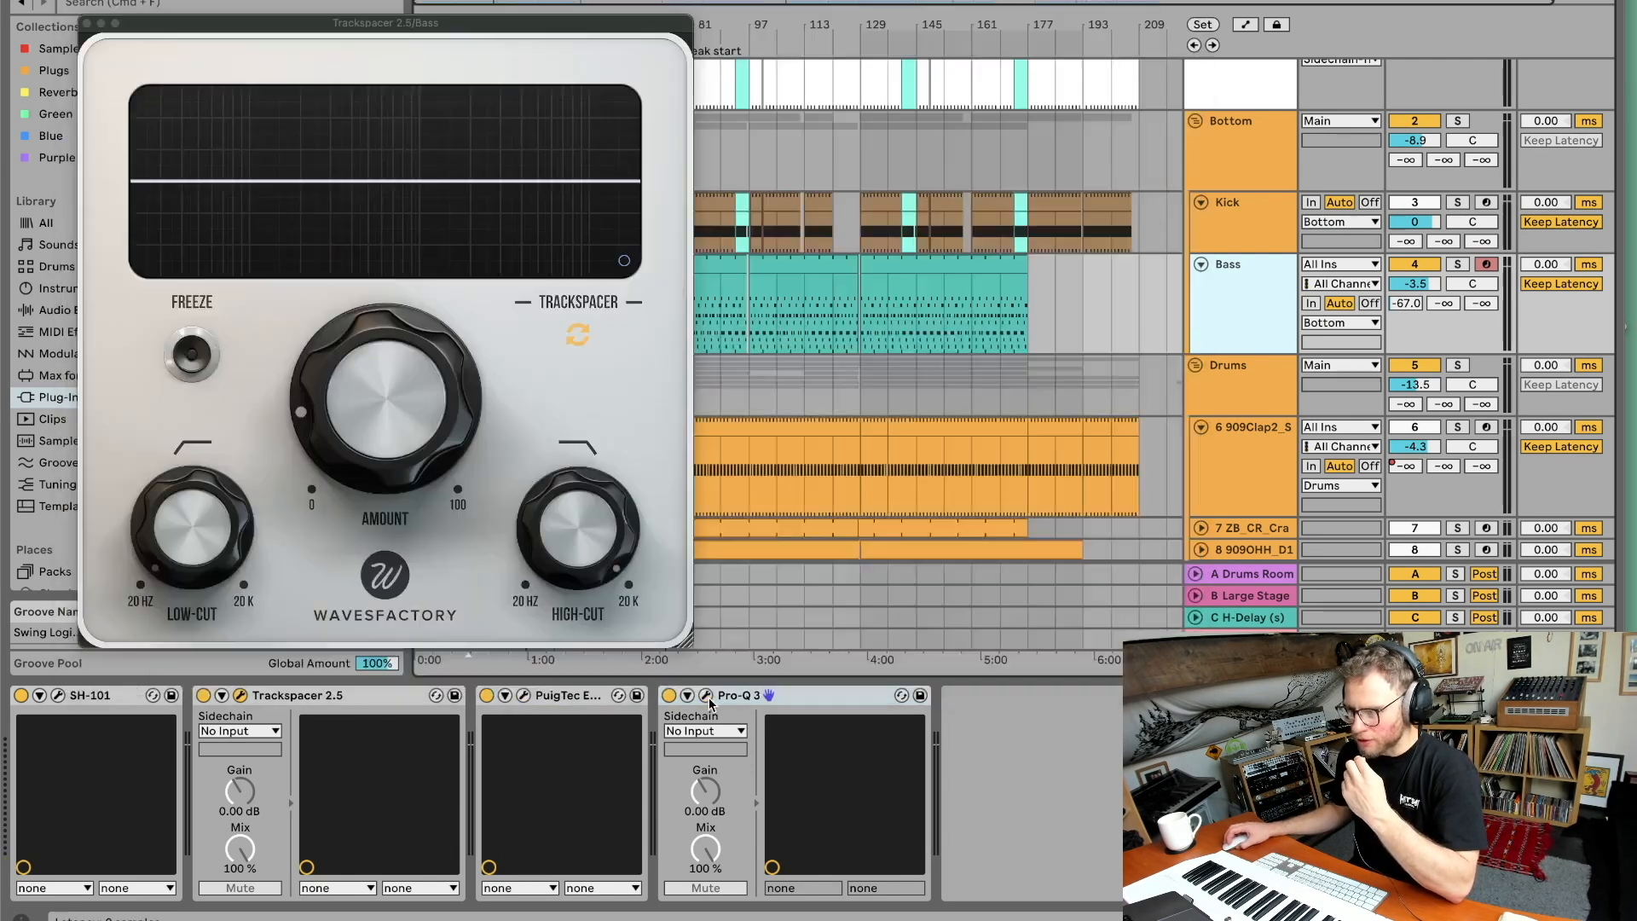
# Review the Kick track and Bottom group device chains, viewing the Bottom group's PuigTec and the Bass Trackspacer windows.
pyautogui.click(1193, 250)
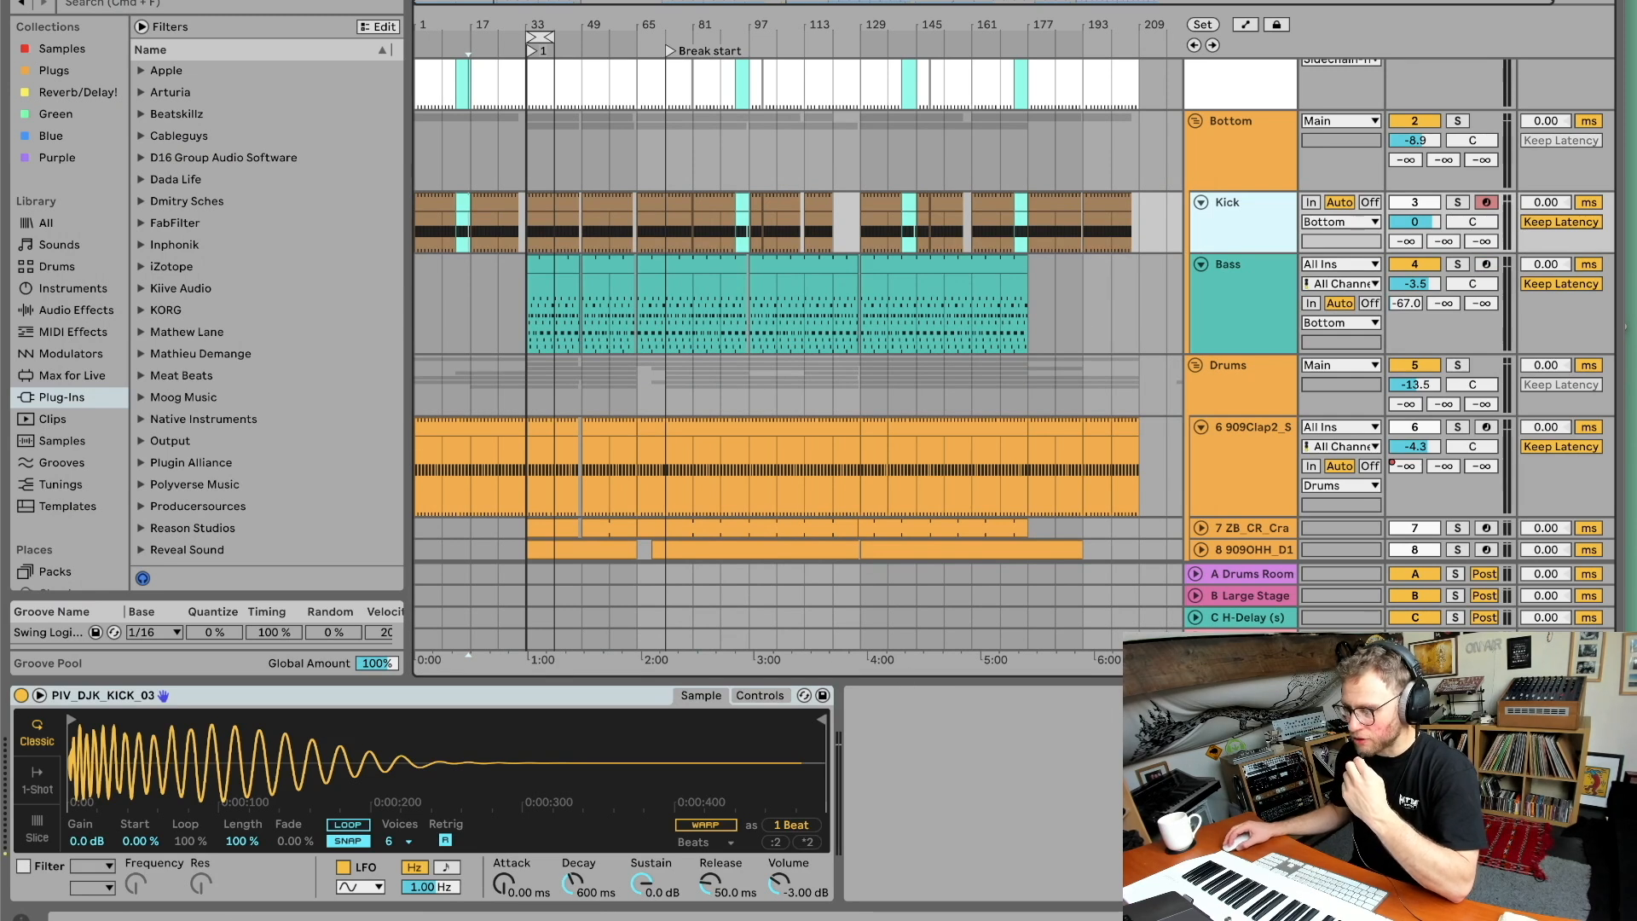
pyautogui.click(1225, 177)
pyautogui.hscroll(-3, 982, 830)
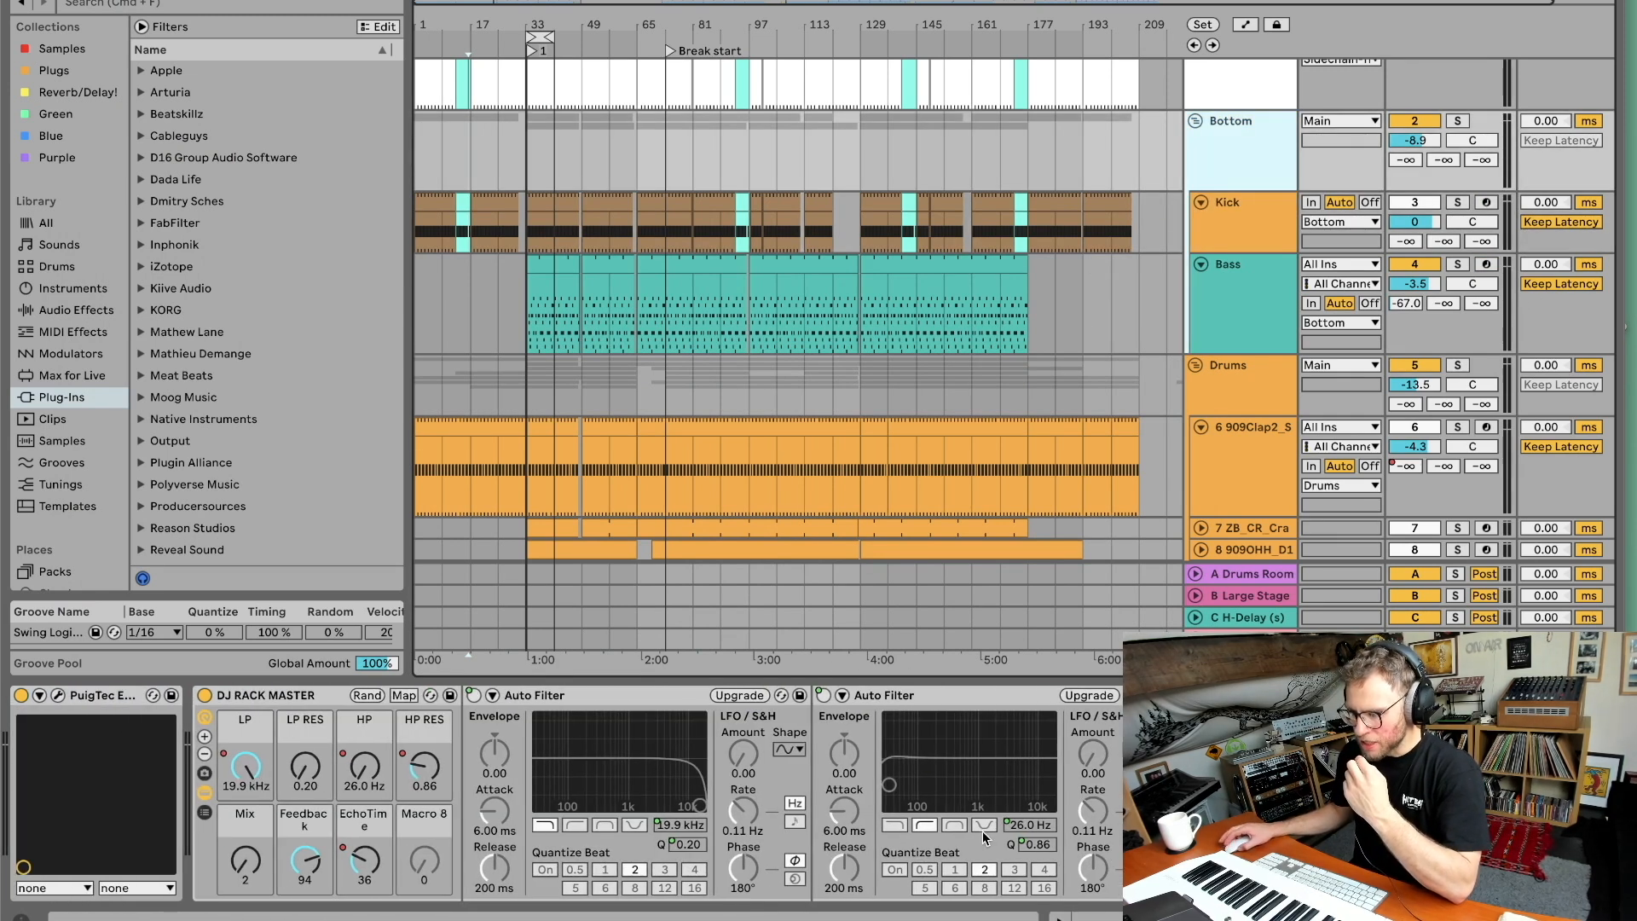
pyautogui.click(58, 695)
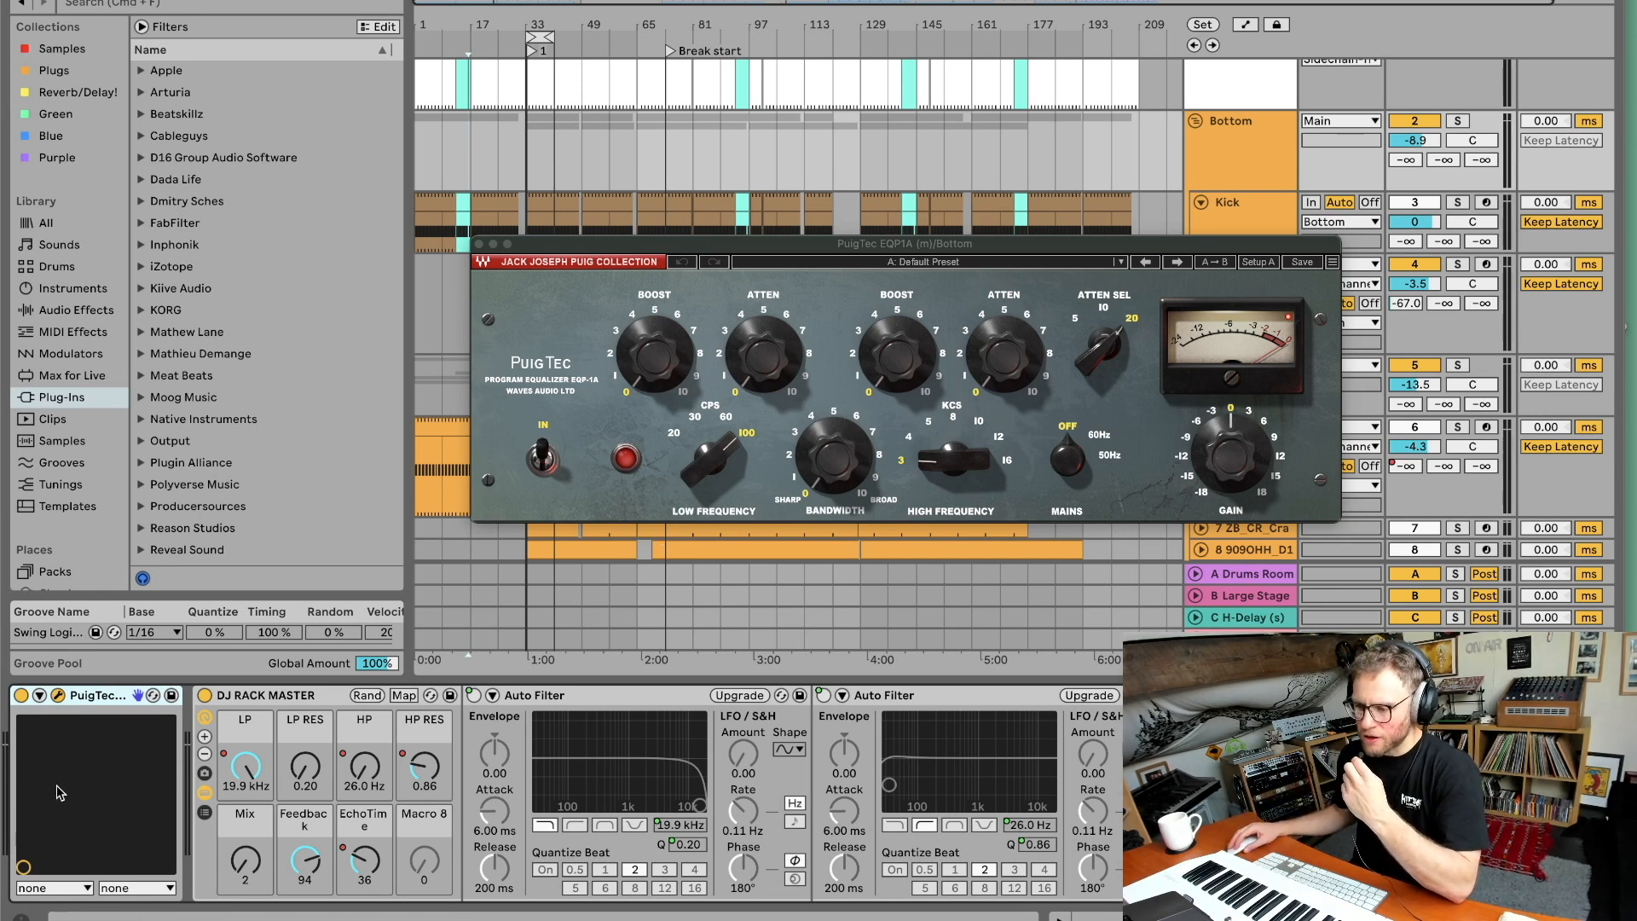
pyautogui.click(56, 696)
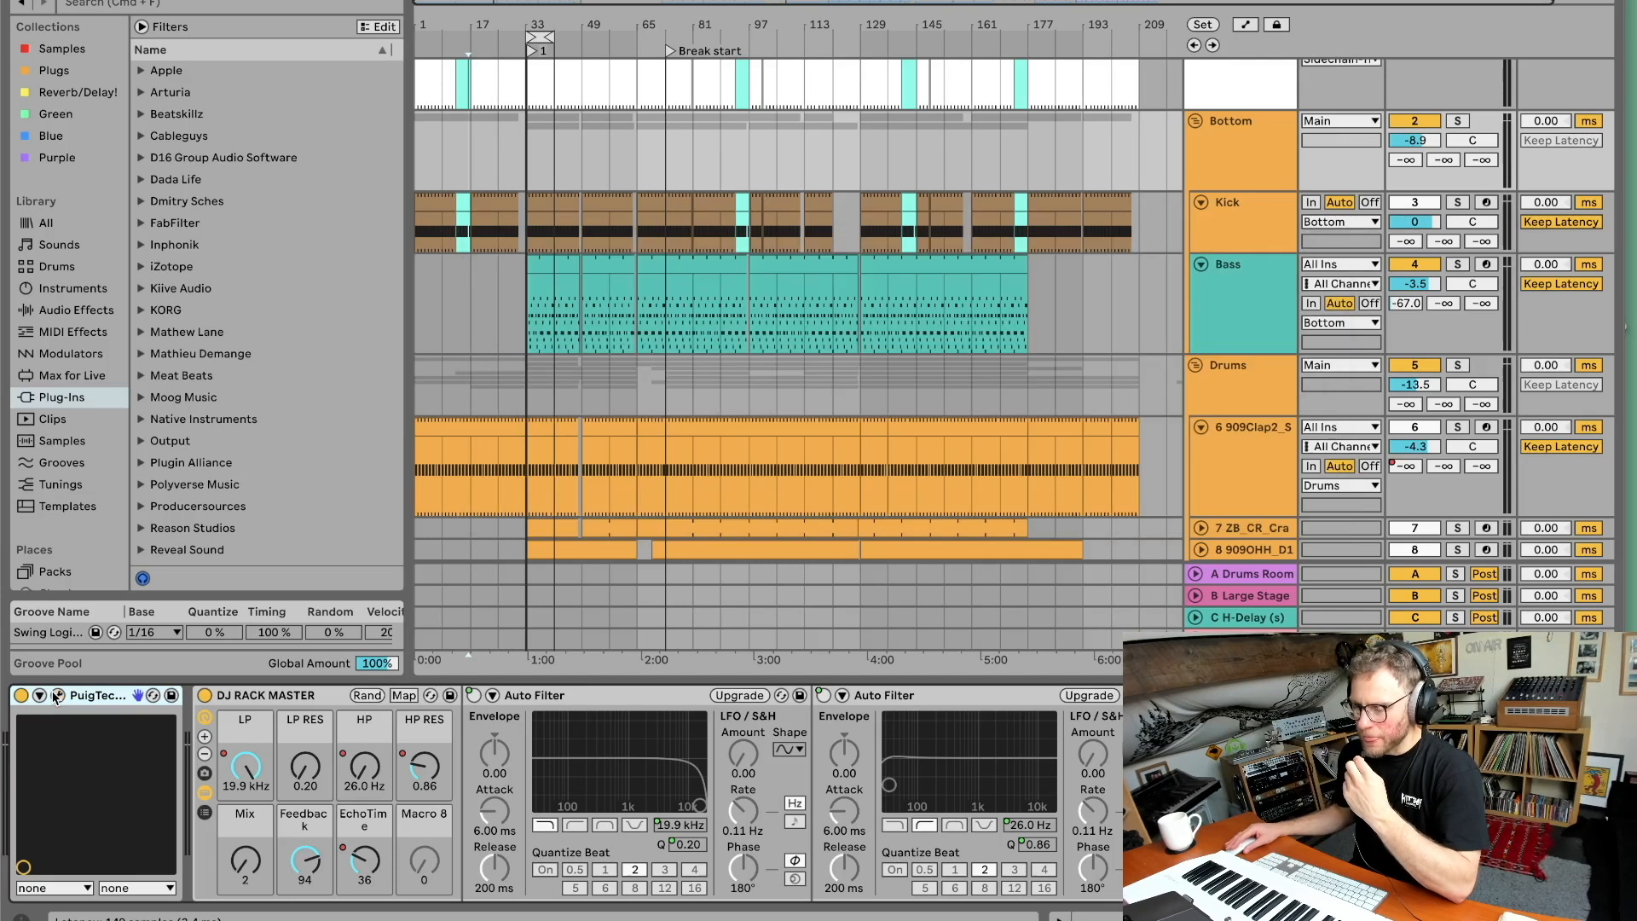
pyautogui.hscroll(2, 294, 767)
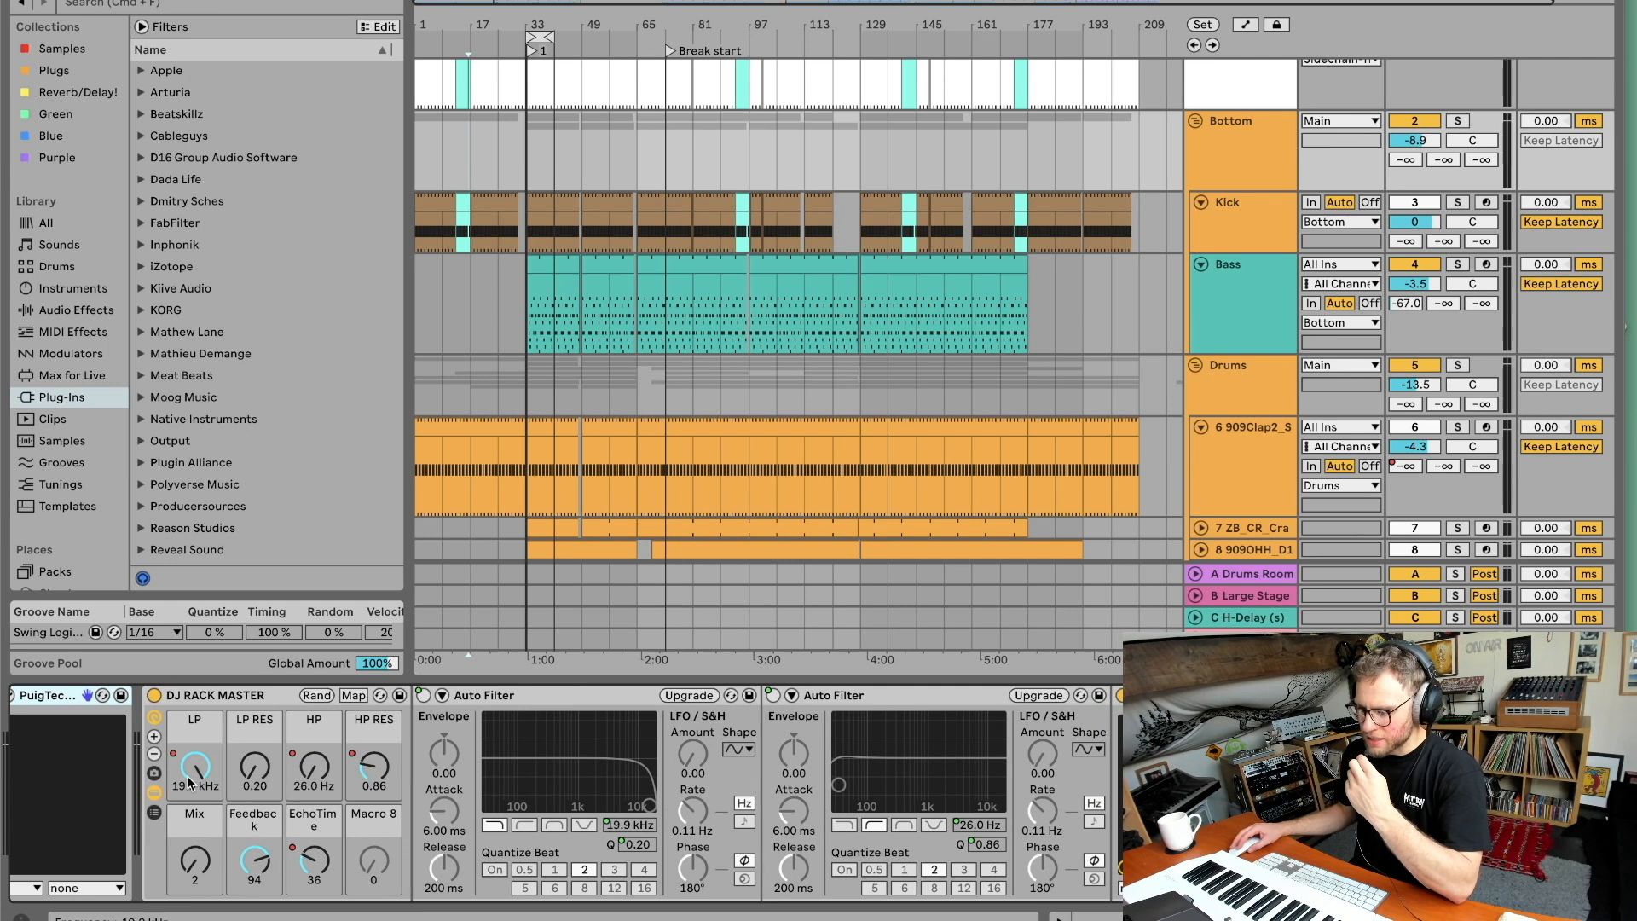
pyautogui.click(630, 265)
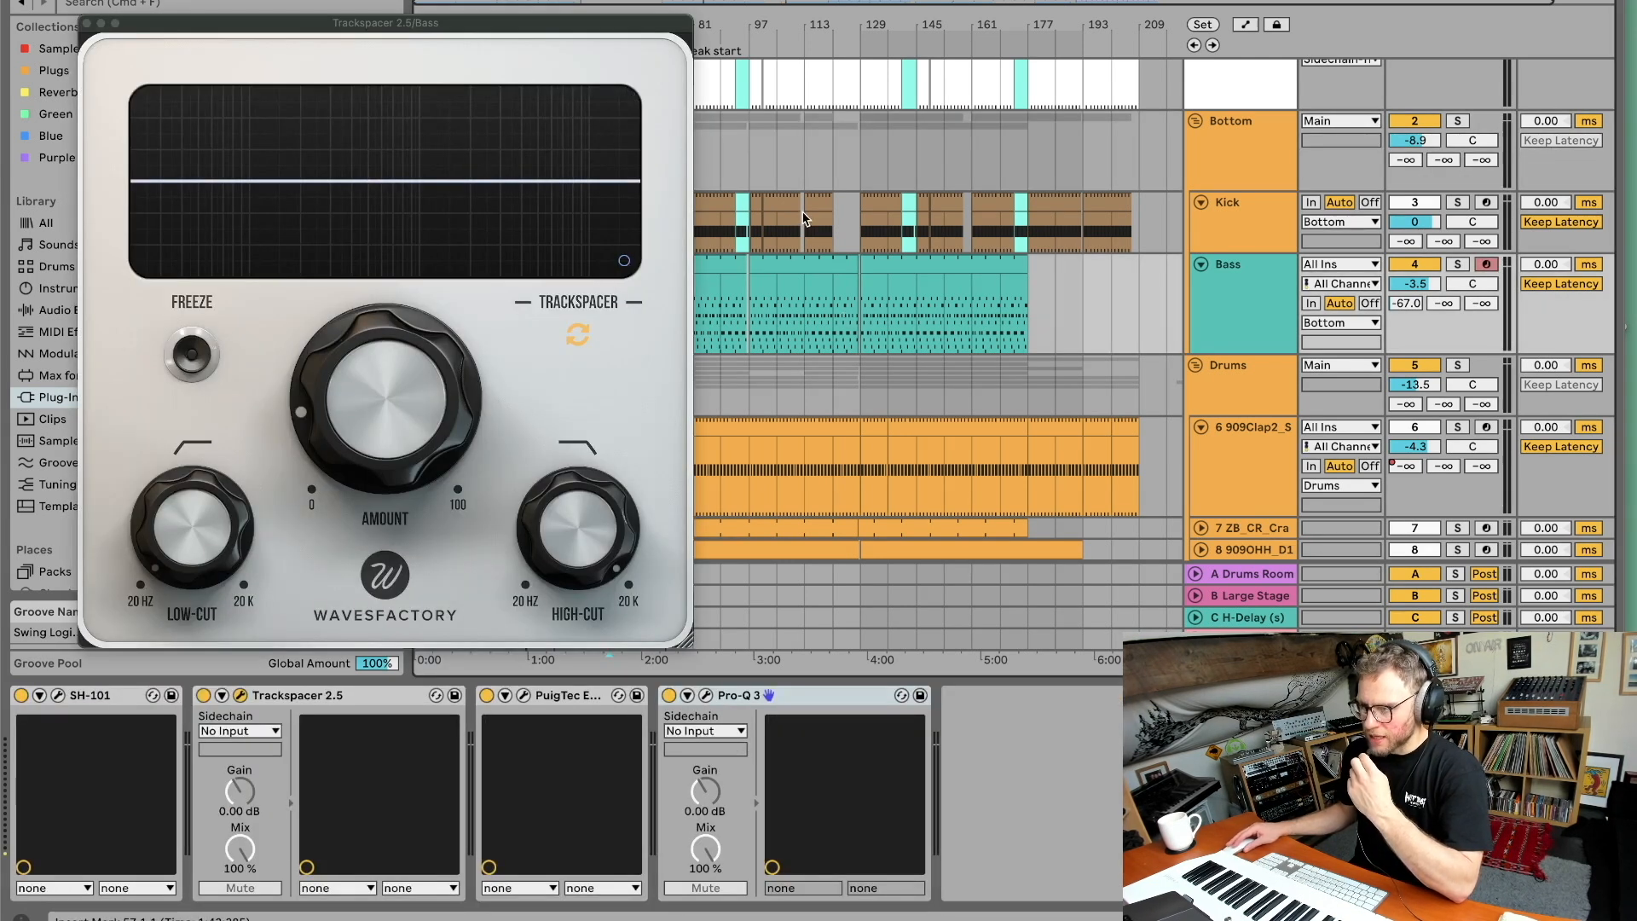
pyautogui.click(241, 697)
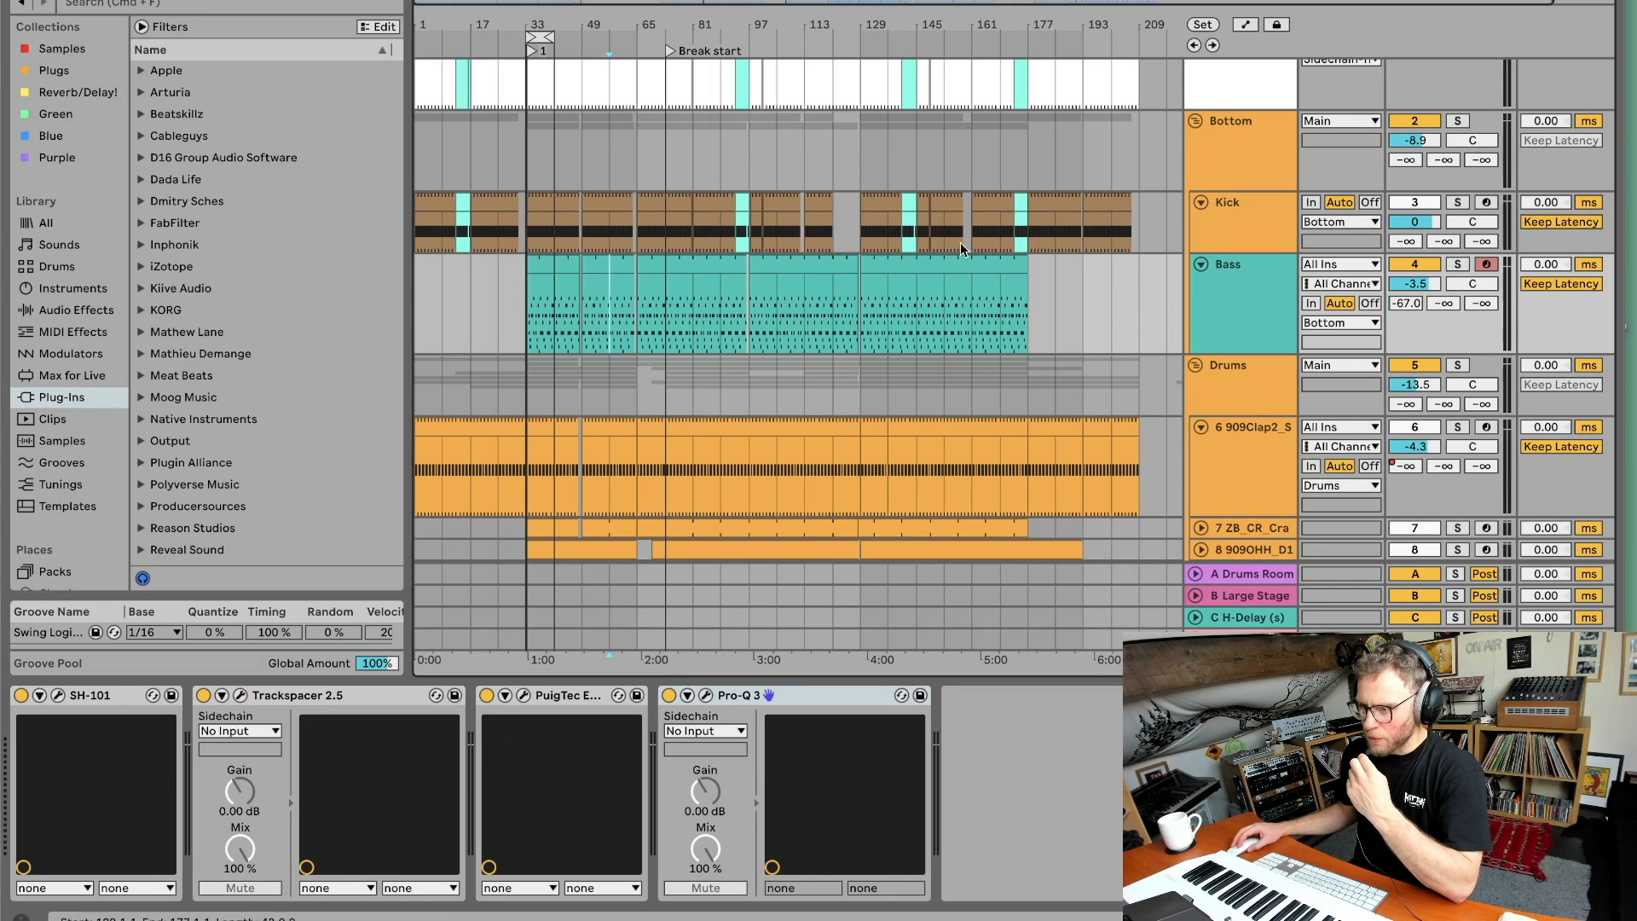
# Browse the Bottom group's DJ Rack Master chain and view its EQ plugin window.
pyautogui.click(1222, 183)
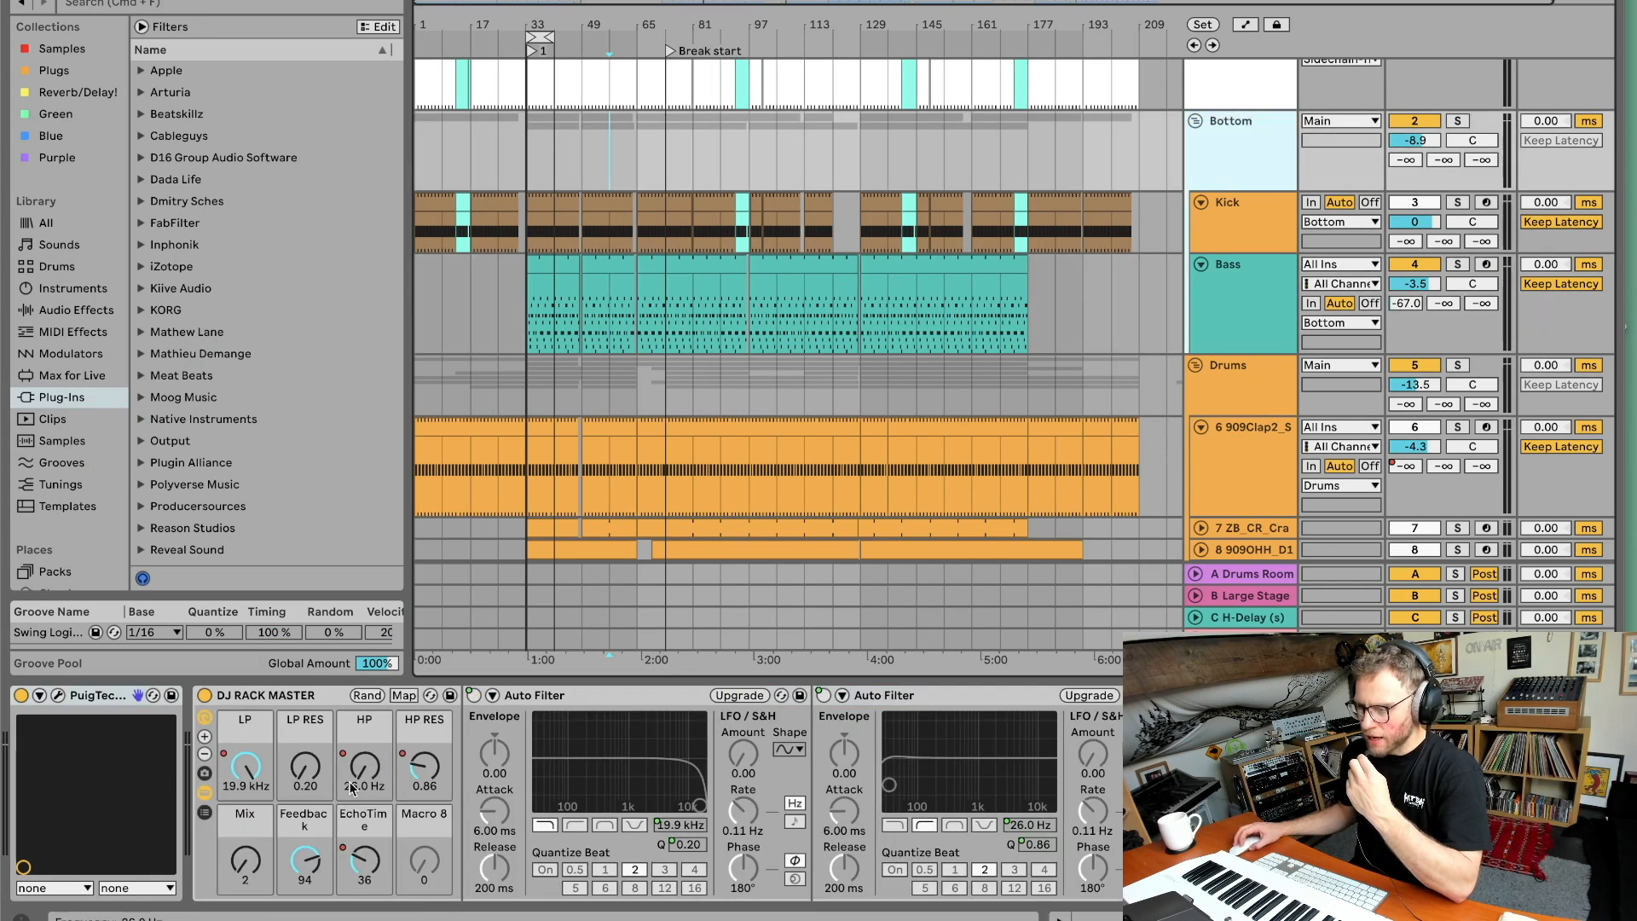
pyautogui.hscroll(3, 295, 881)
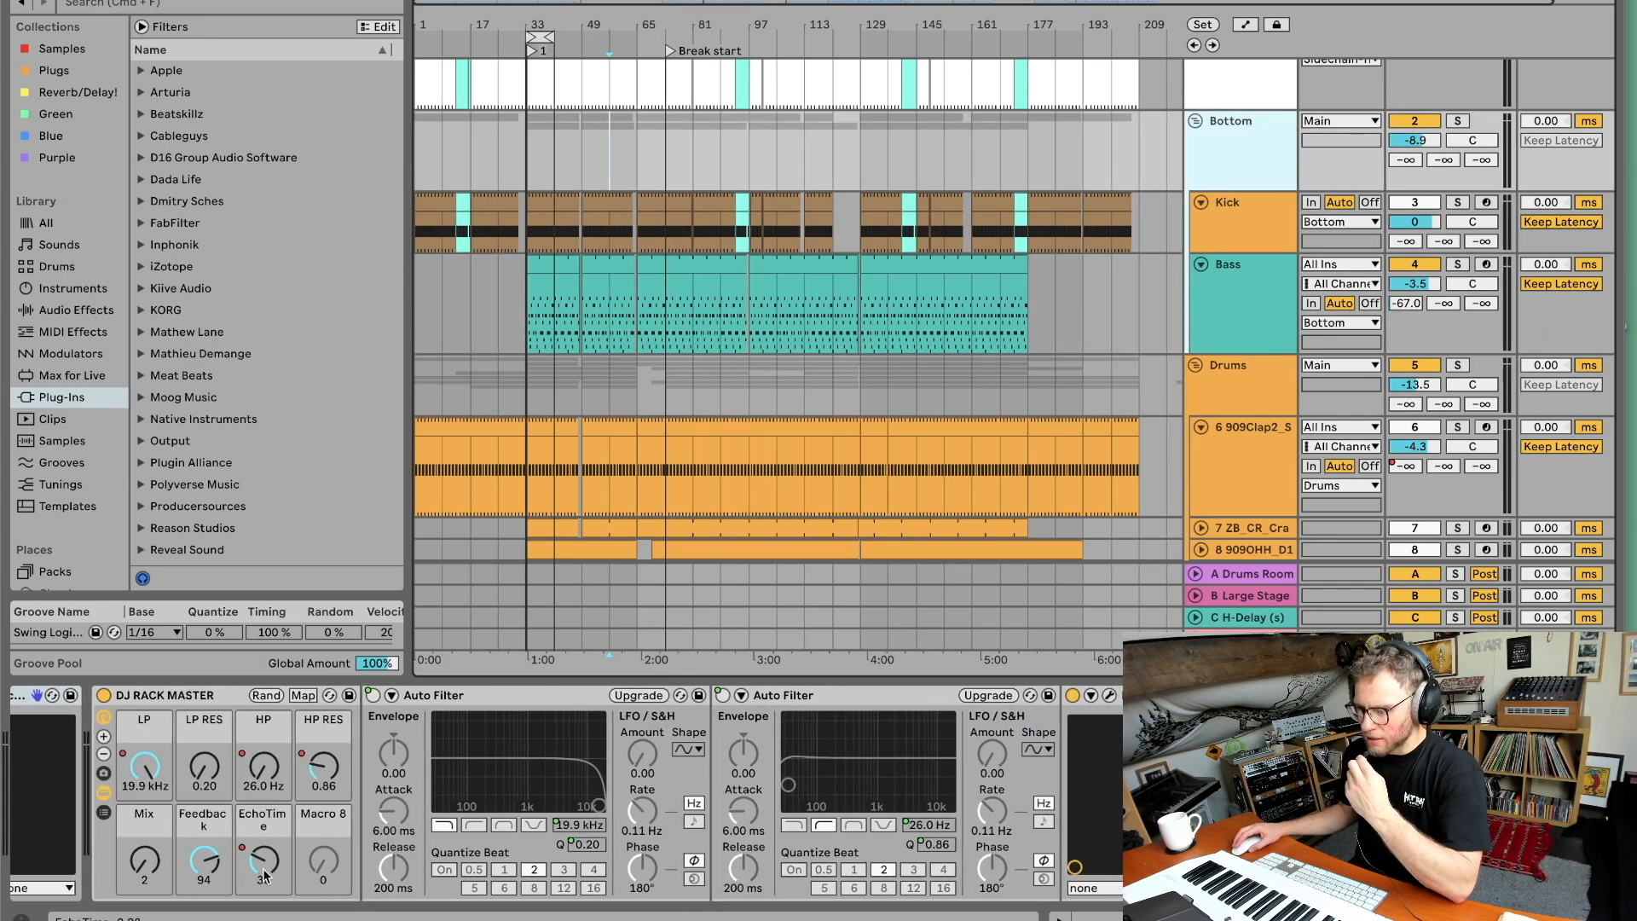
pyautogui.click(257, 863)
pyautogui.hscroll(-1, 258, 866)
pyautogui.hscroll(1, 320, 844)
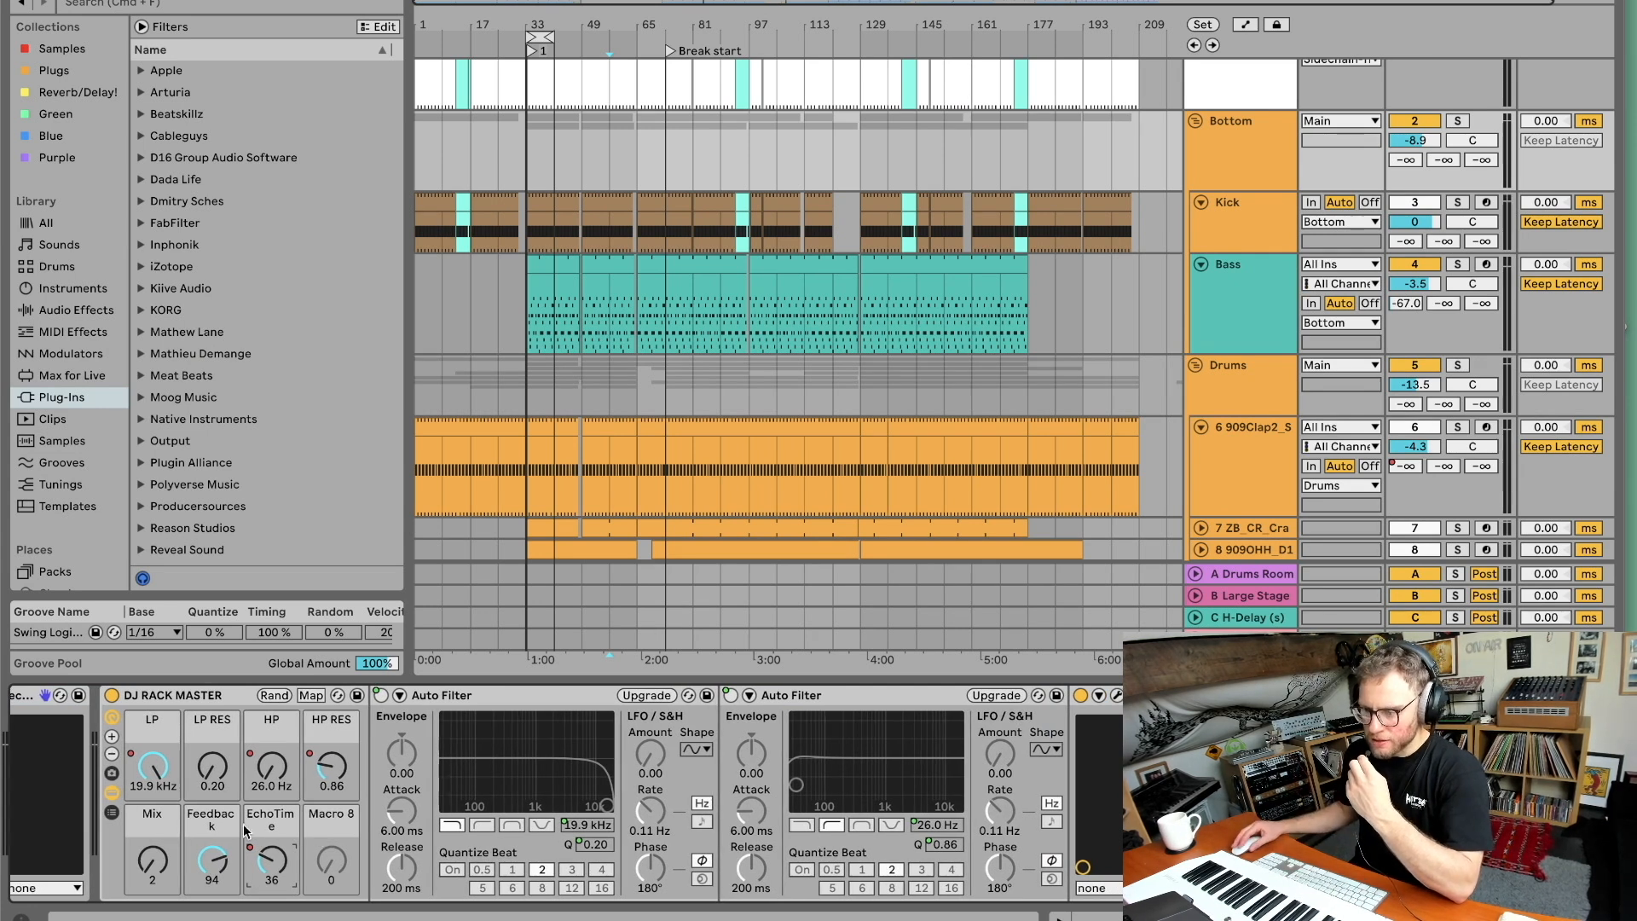
pyautogui.hscroll(-2, 205, 822)
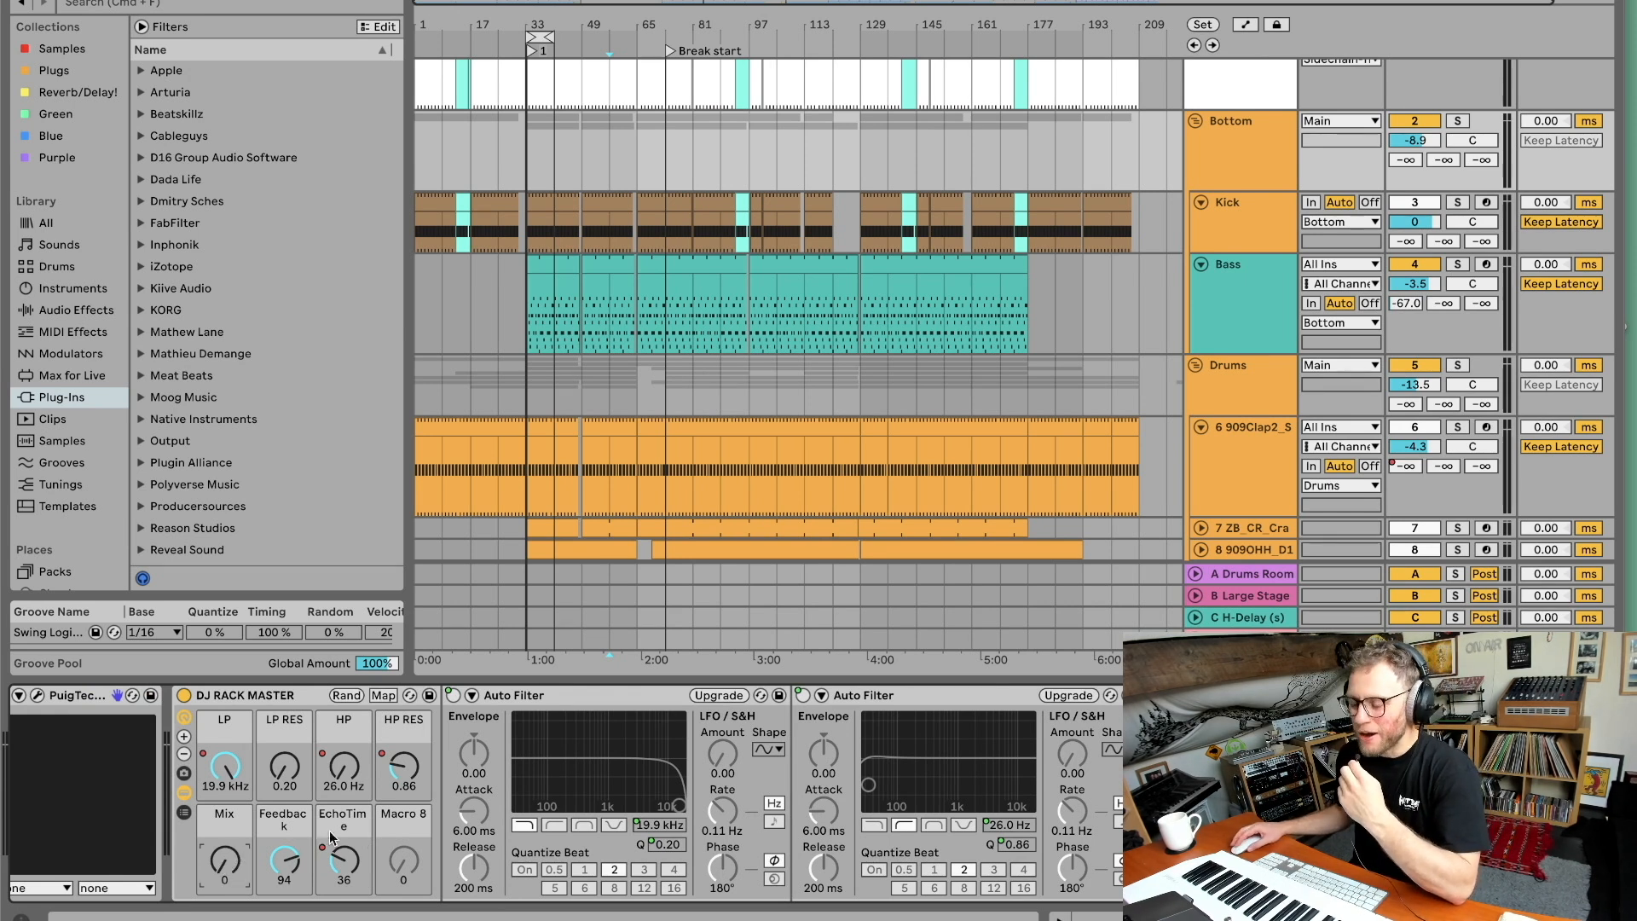
pyautogui.hscroll(1, 337, 840)
pyautogui.hscroll(3, 386, 839)
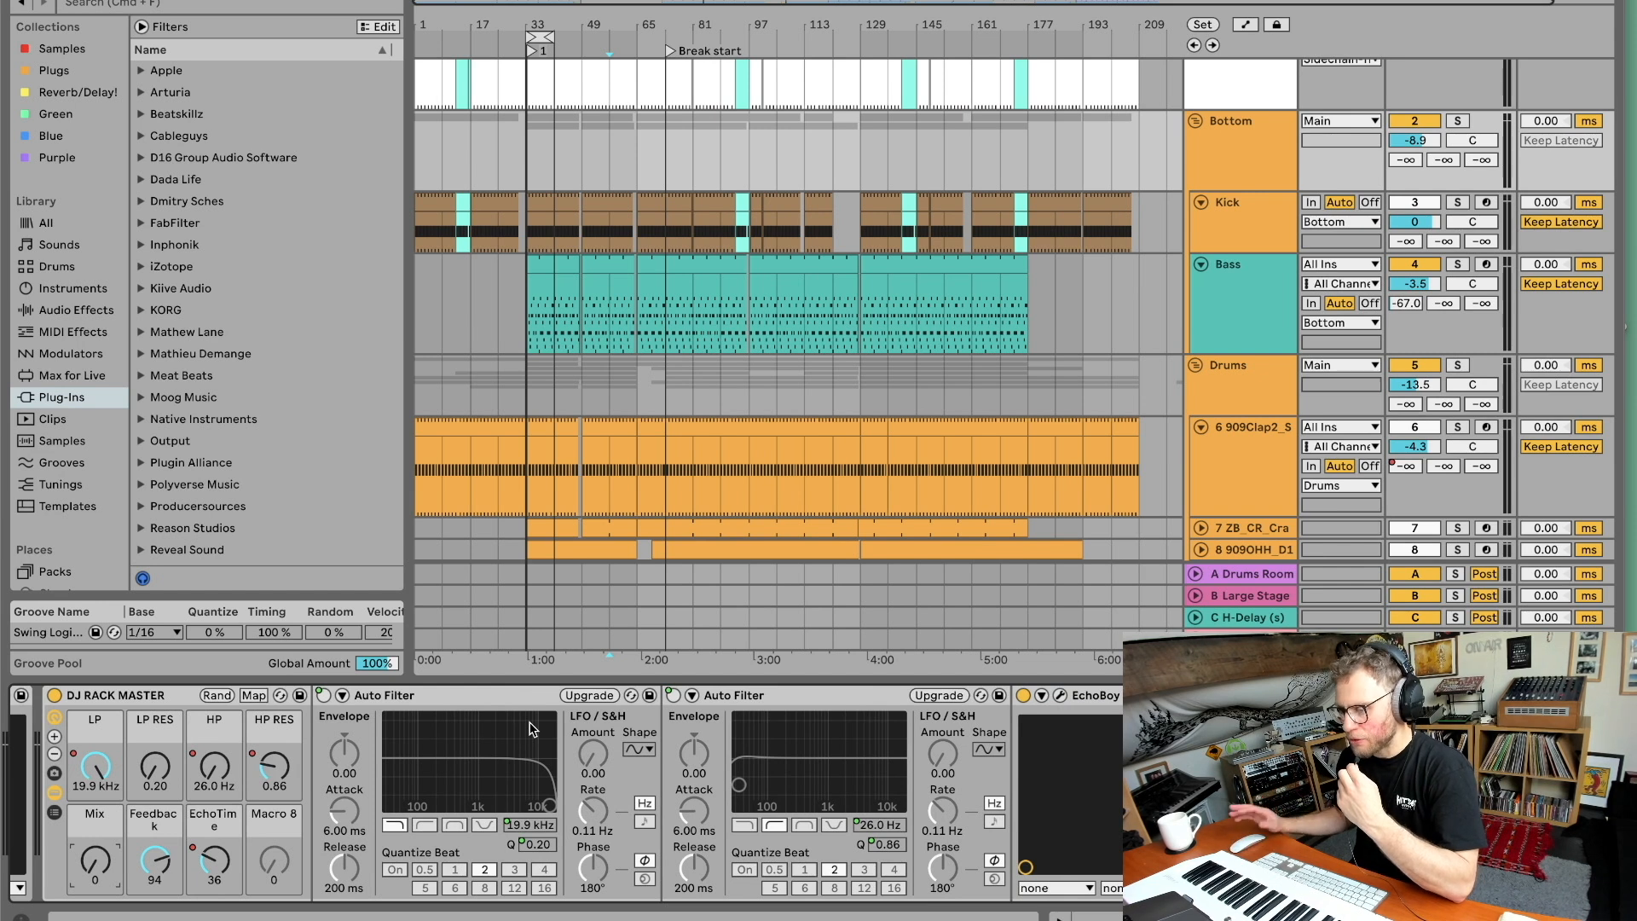
pyautogui.press('super+alt+p')
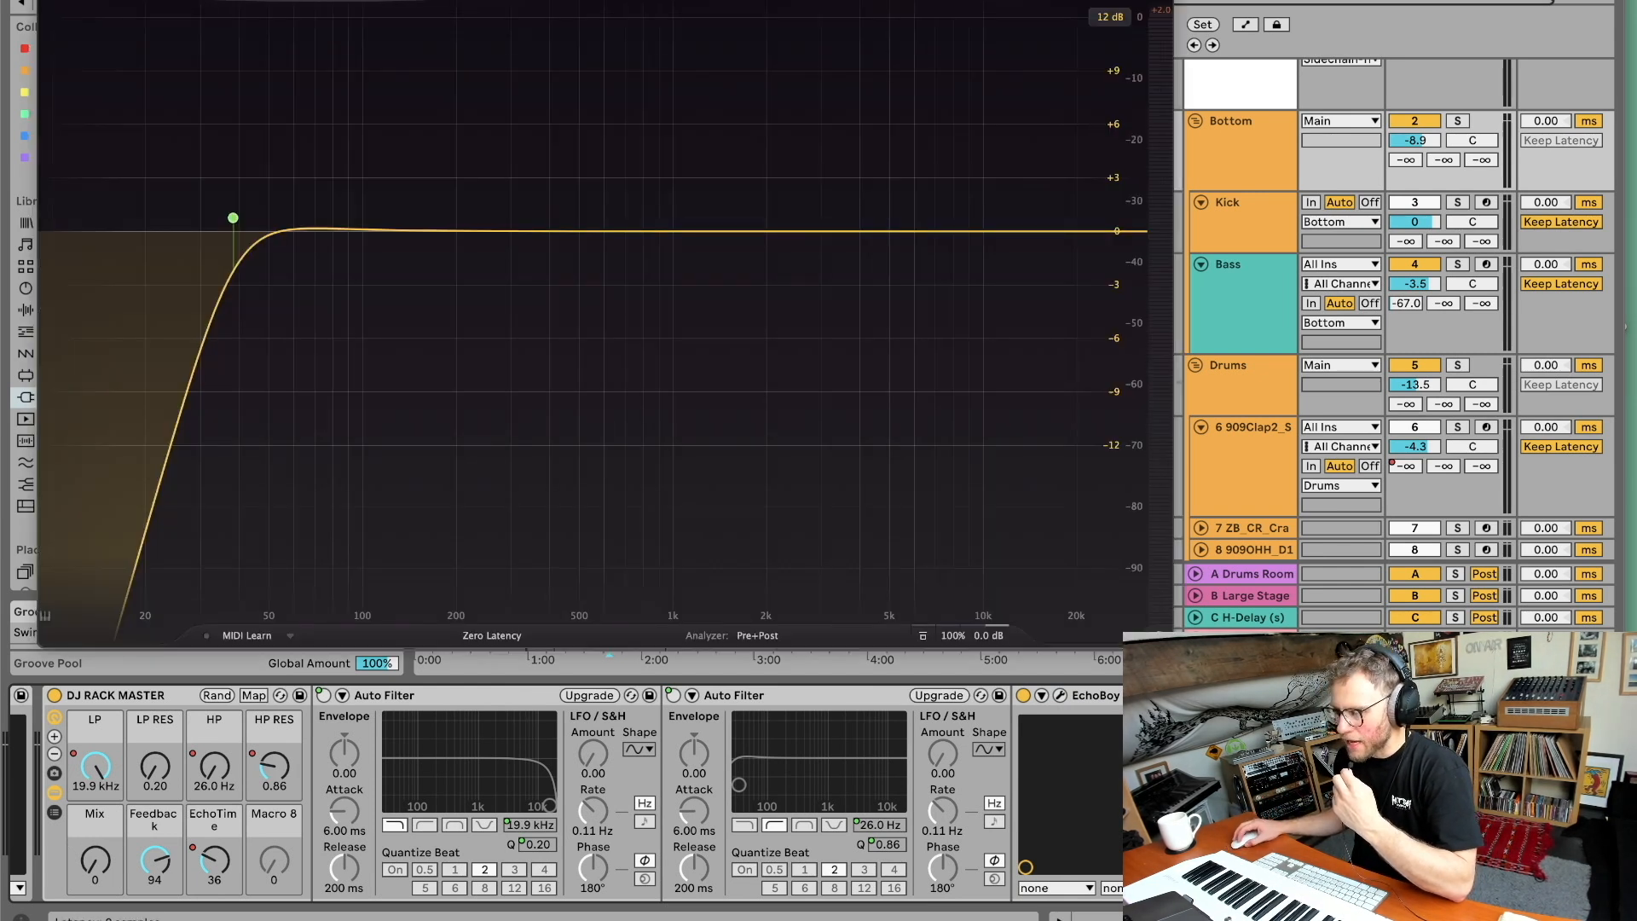
pyautogui.press('super+alt+p')
# Fold the Bottom group, solo it instead of the Drums group, and start playback in the arrangement.
pyautogui.click(1231, 170)
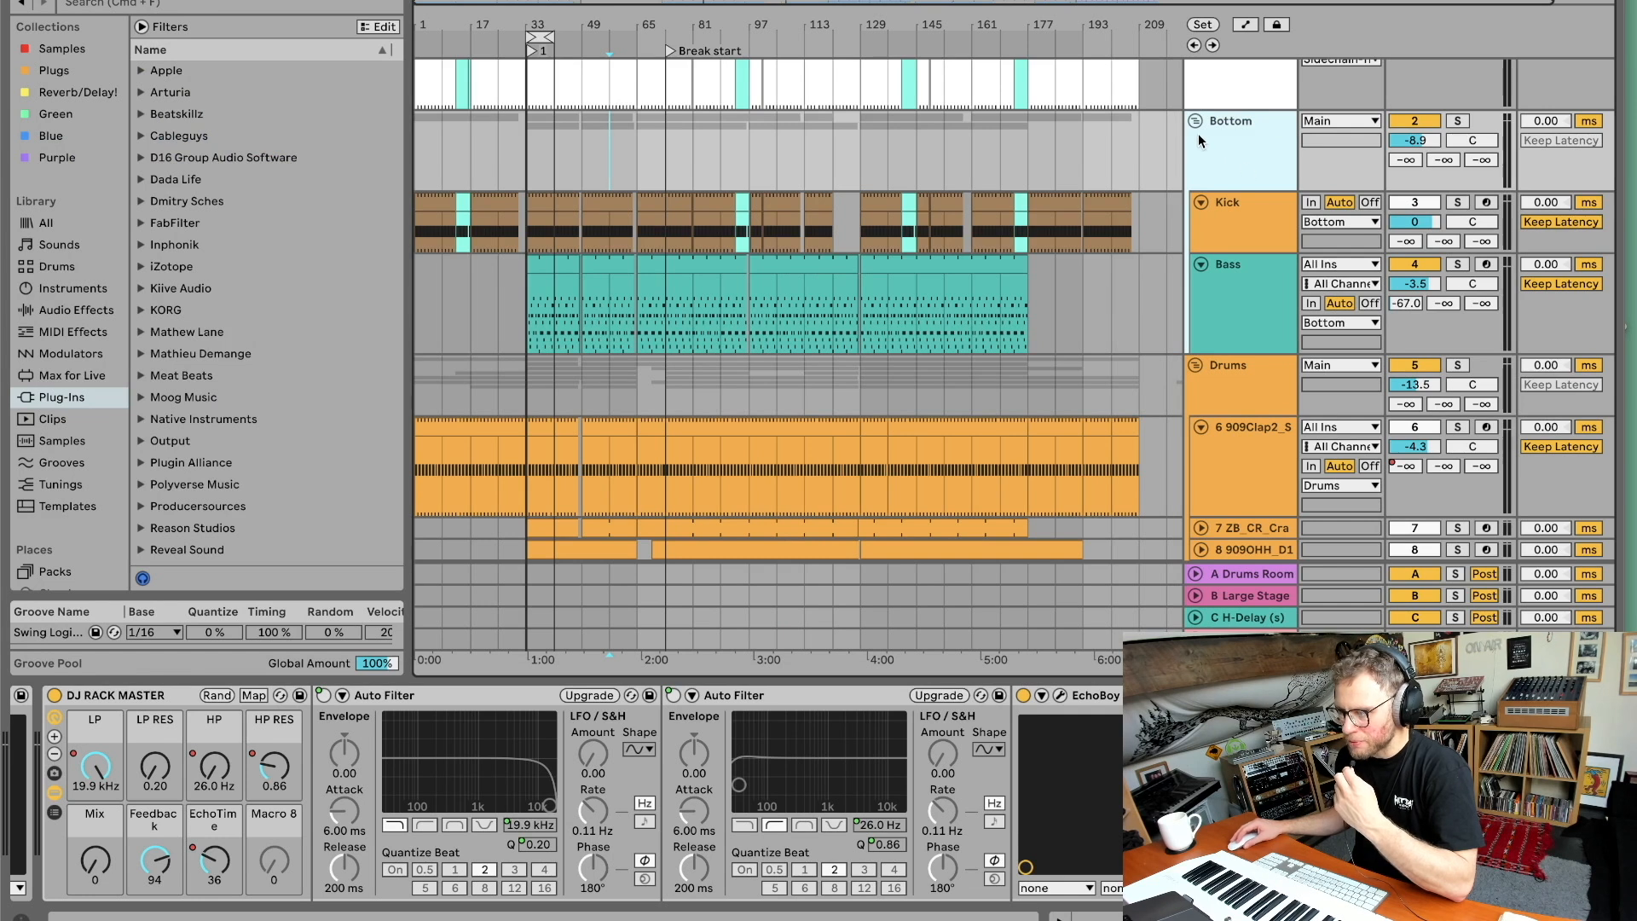
pyautogui.click(1194, 121)
pyautogui.click(1198, 175)
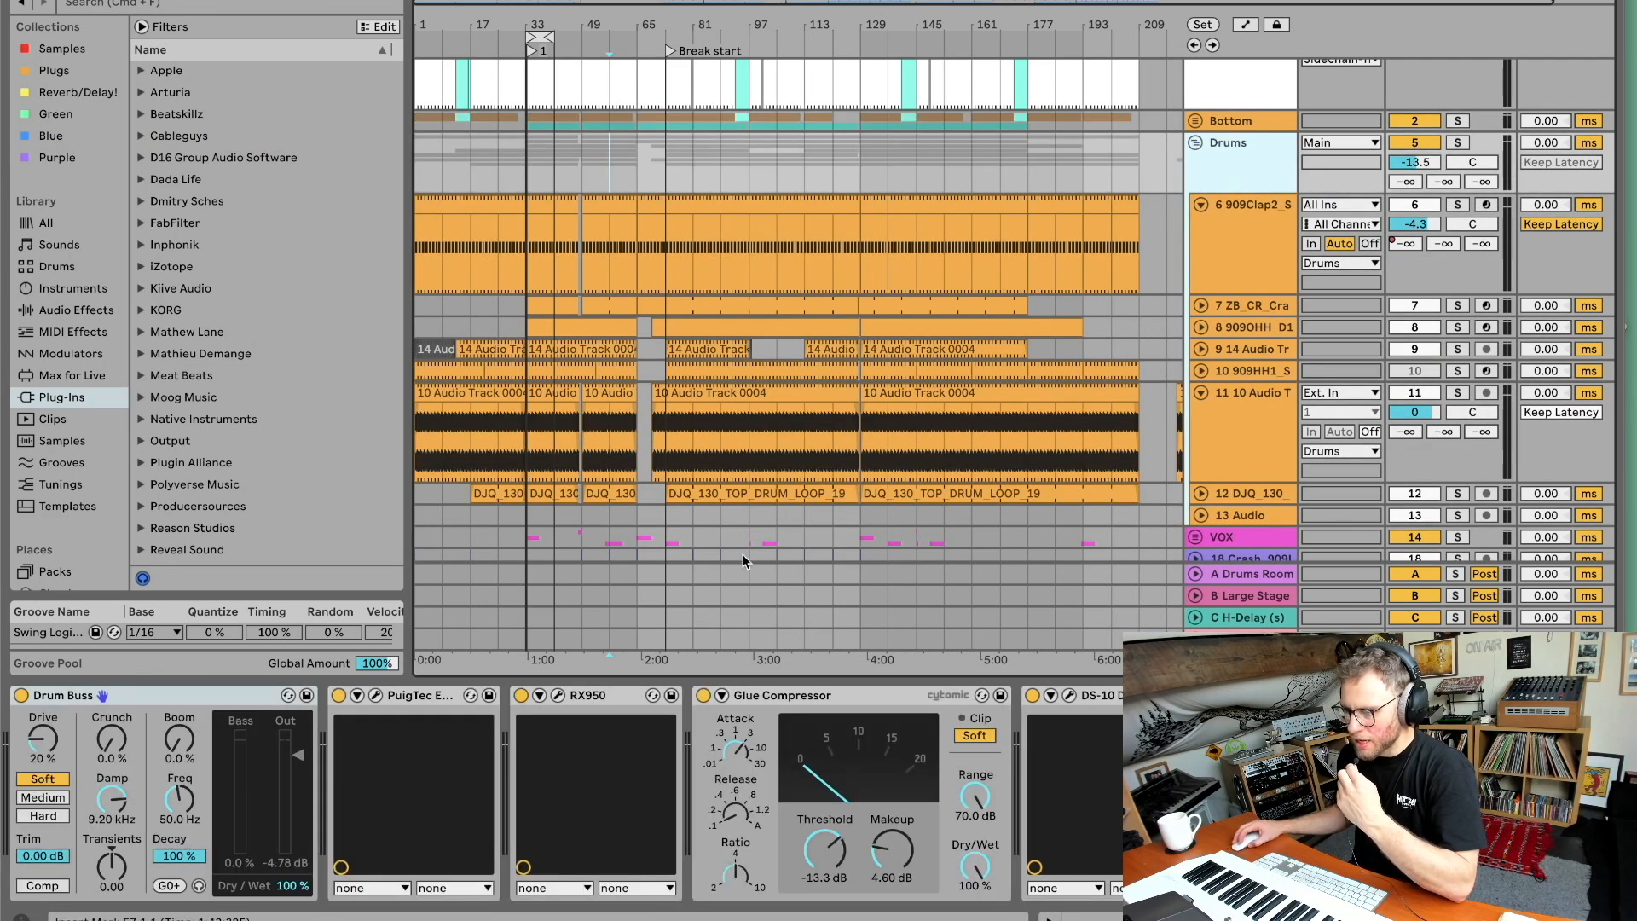
pyautogui.click(1454, 144)
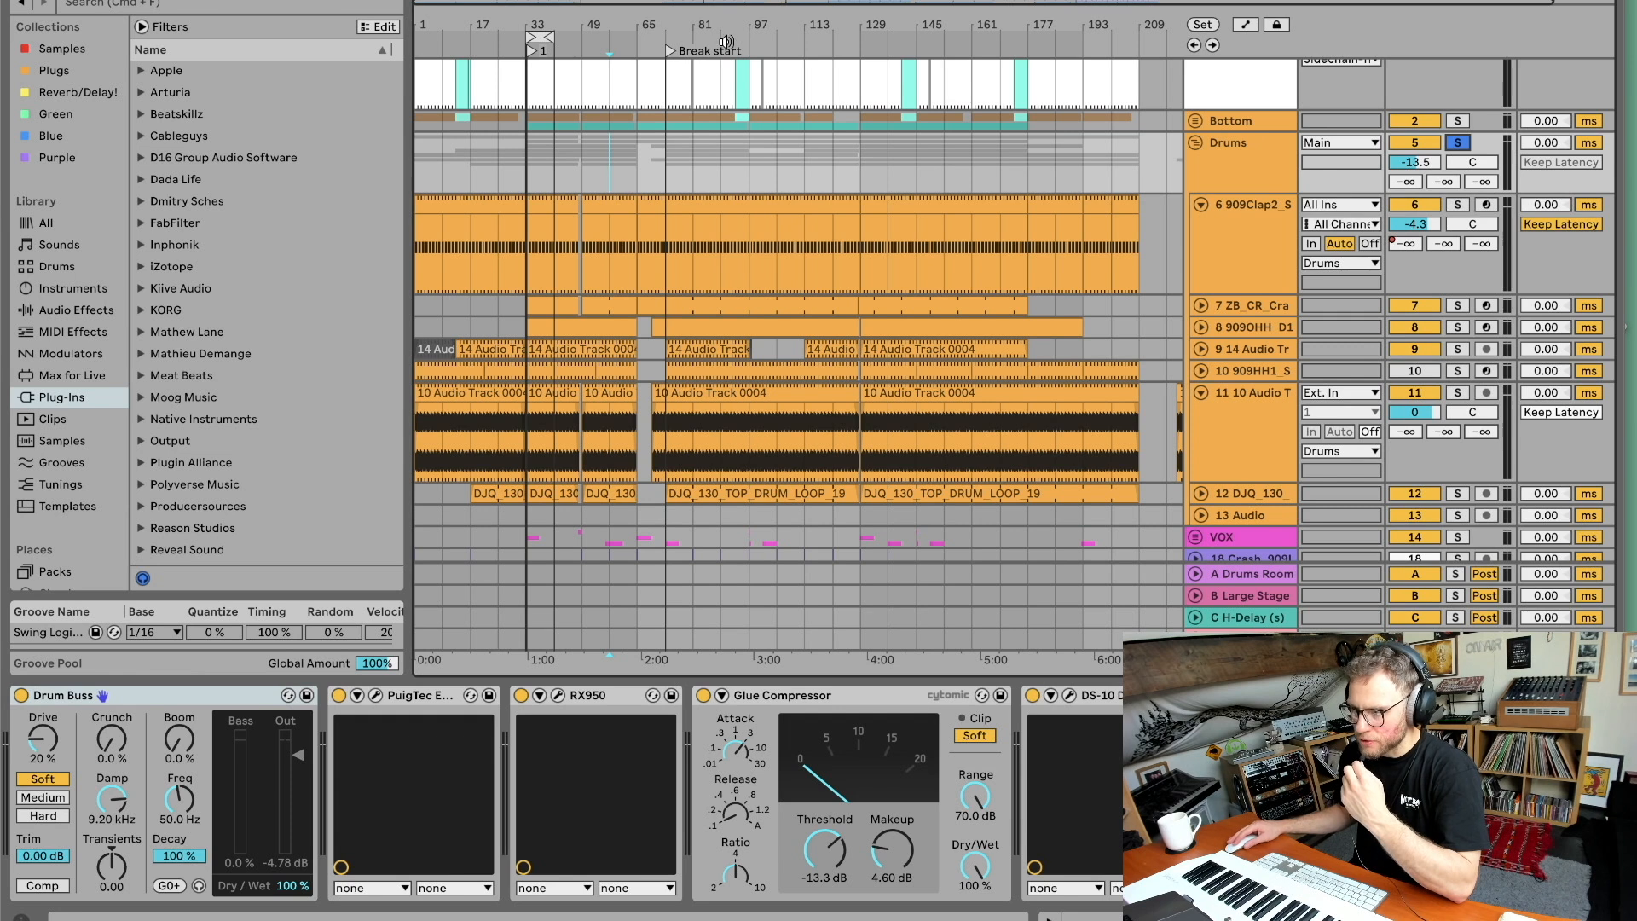
pyautogui.click(1456, 122)
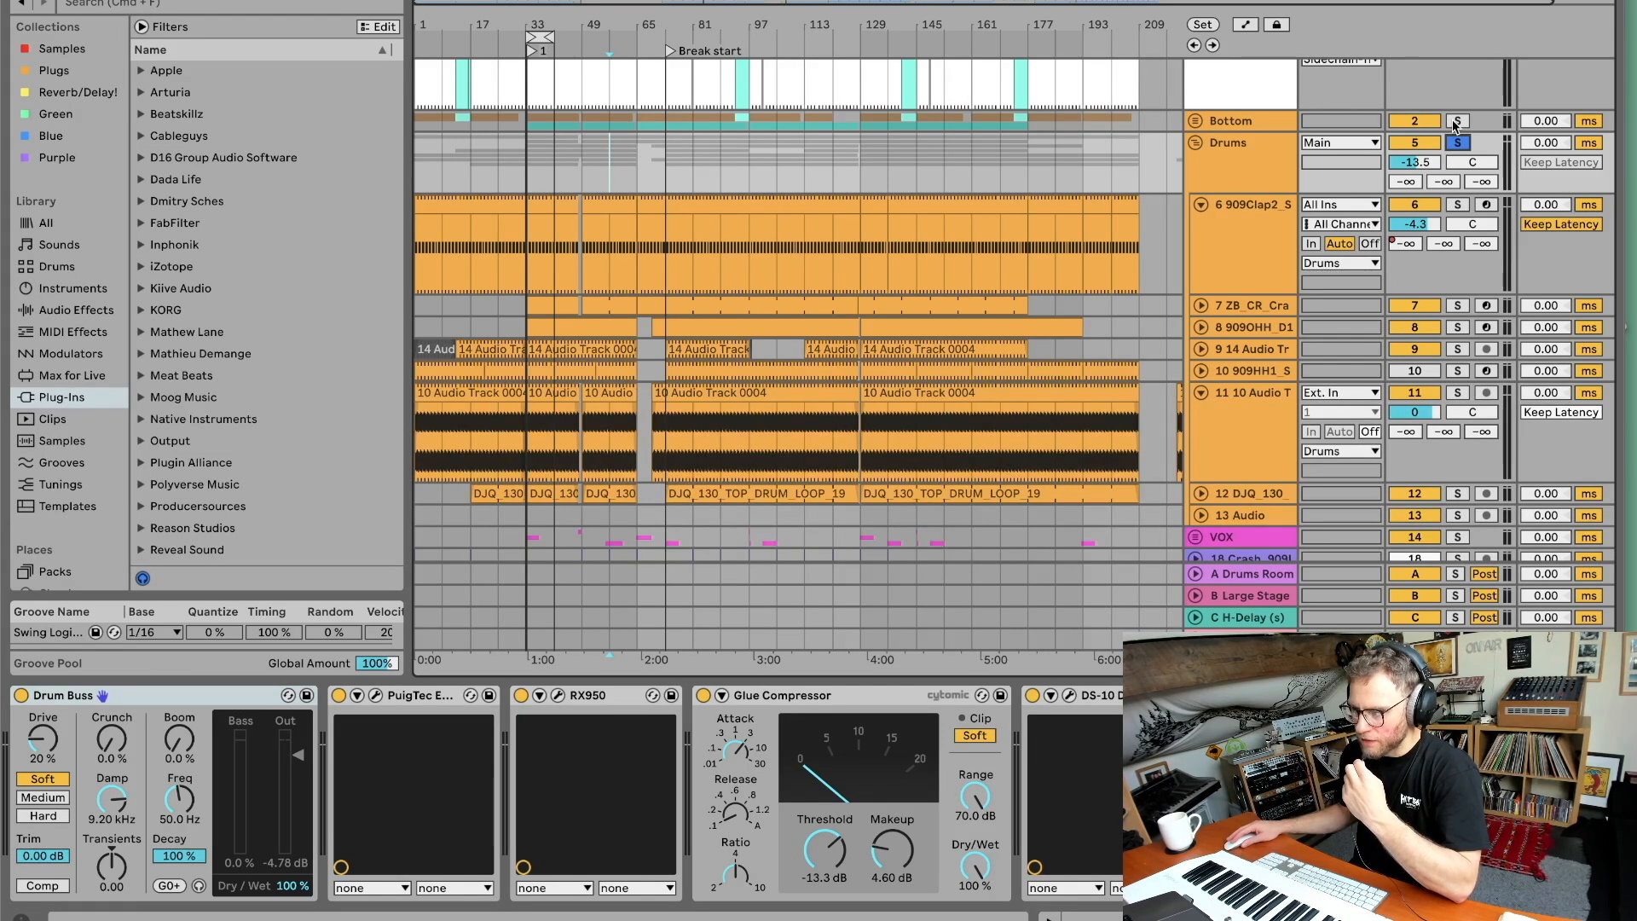
pyautogui.click(773, 40)
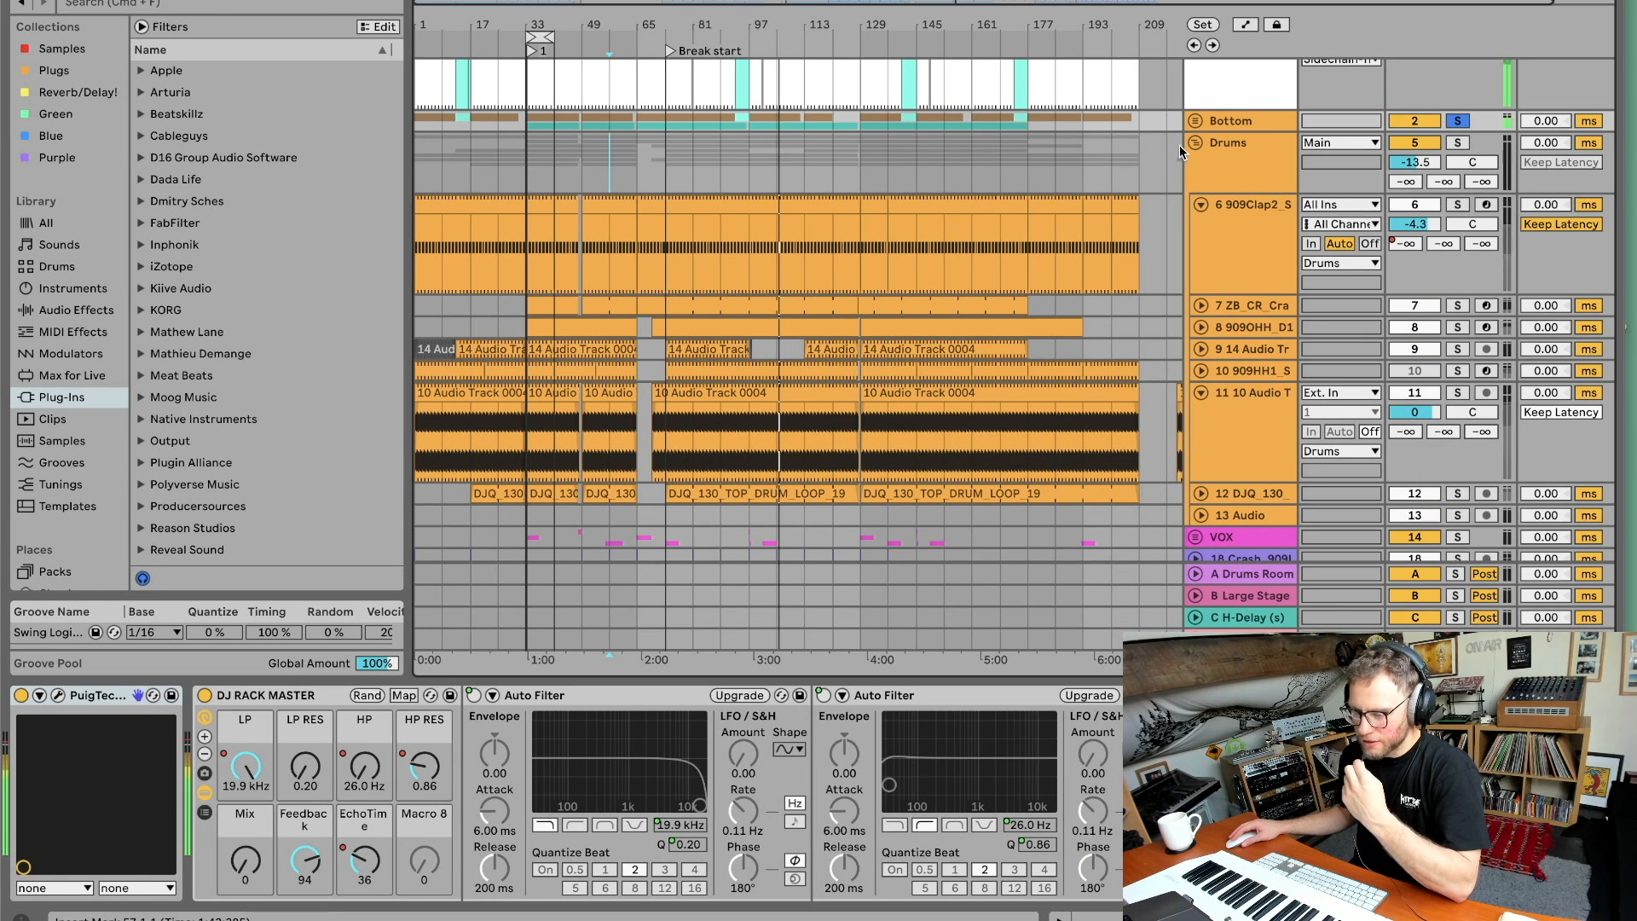
# Expand the Bottom group and examine the Bass clip's MIDI notes in the detail view during playback.
pyautogui.scroll(-1, 1210, 208)
pyautogui.click(1196, 116)
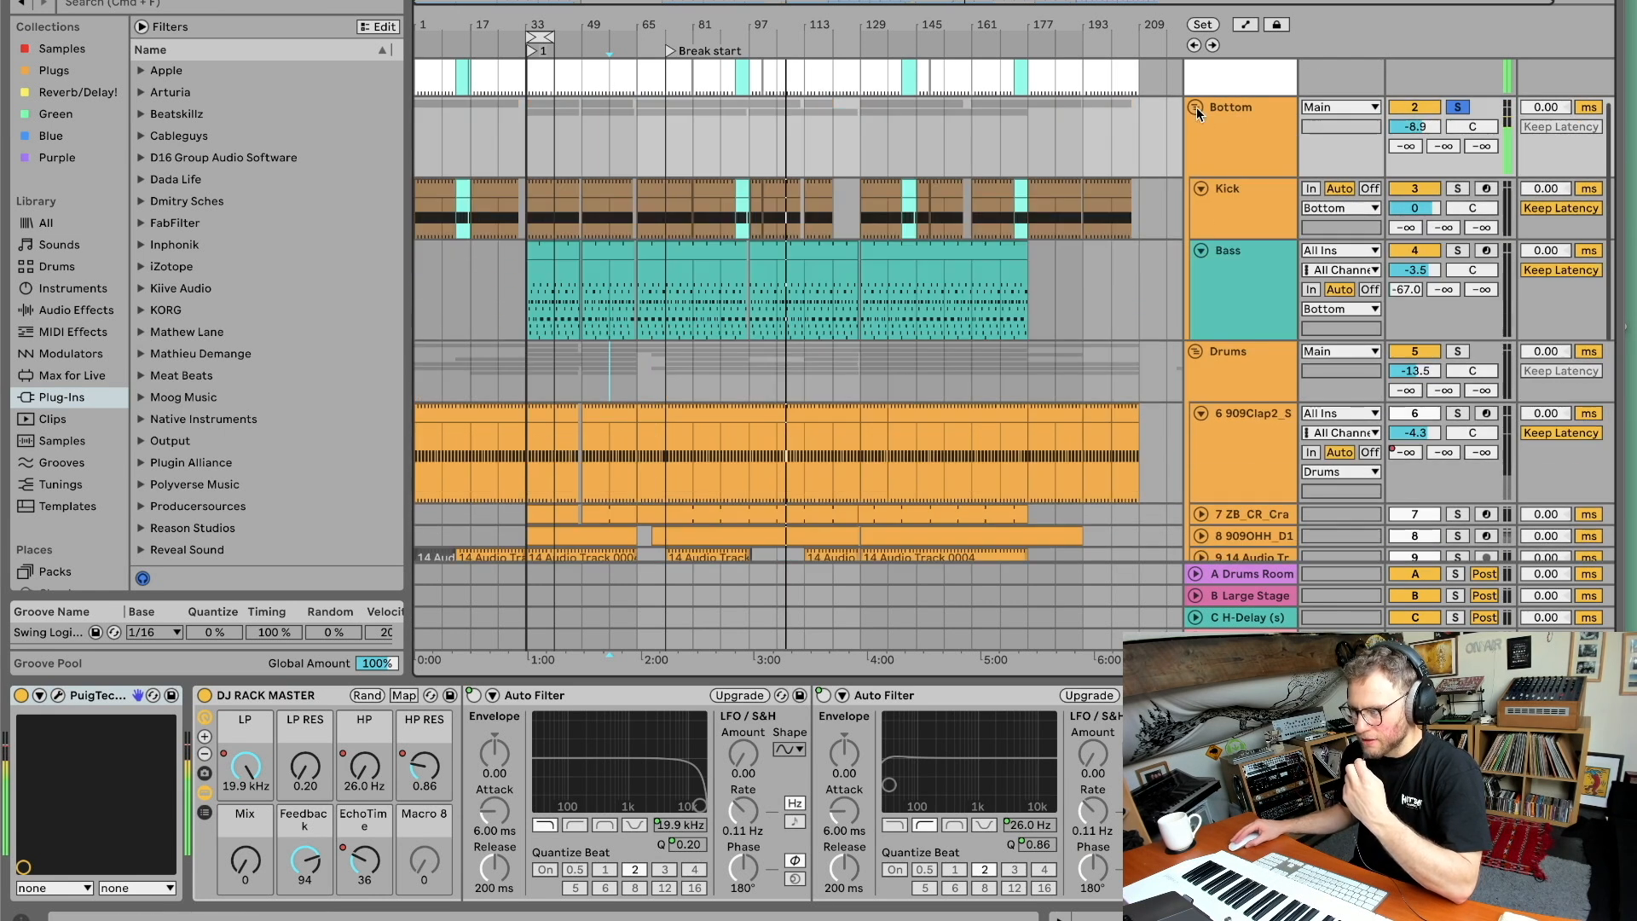
pyautogui.doubleClick(689, 256)
pyautogui.moveTo(806, 624); pyautogui.dragTo(825, 252)
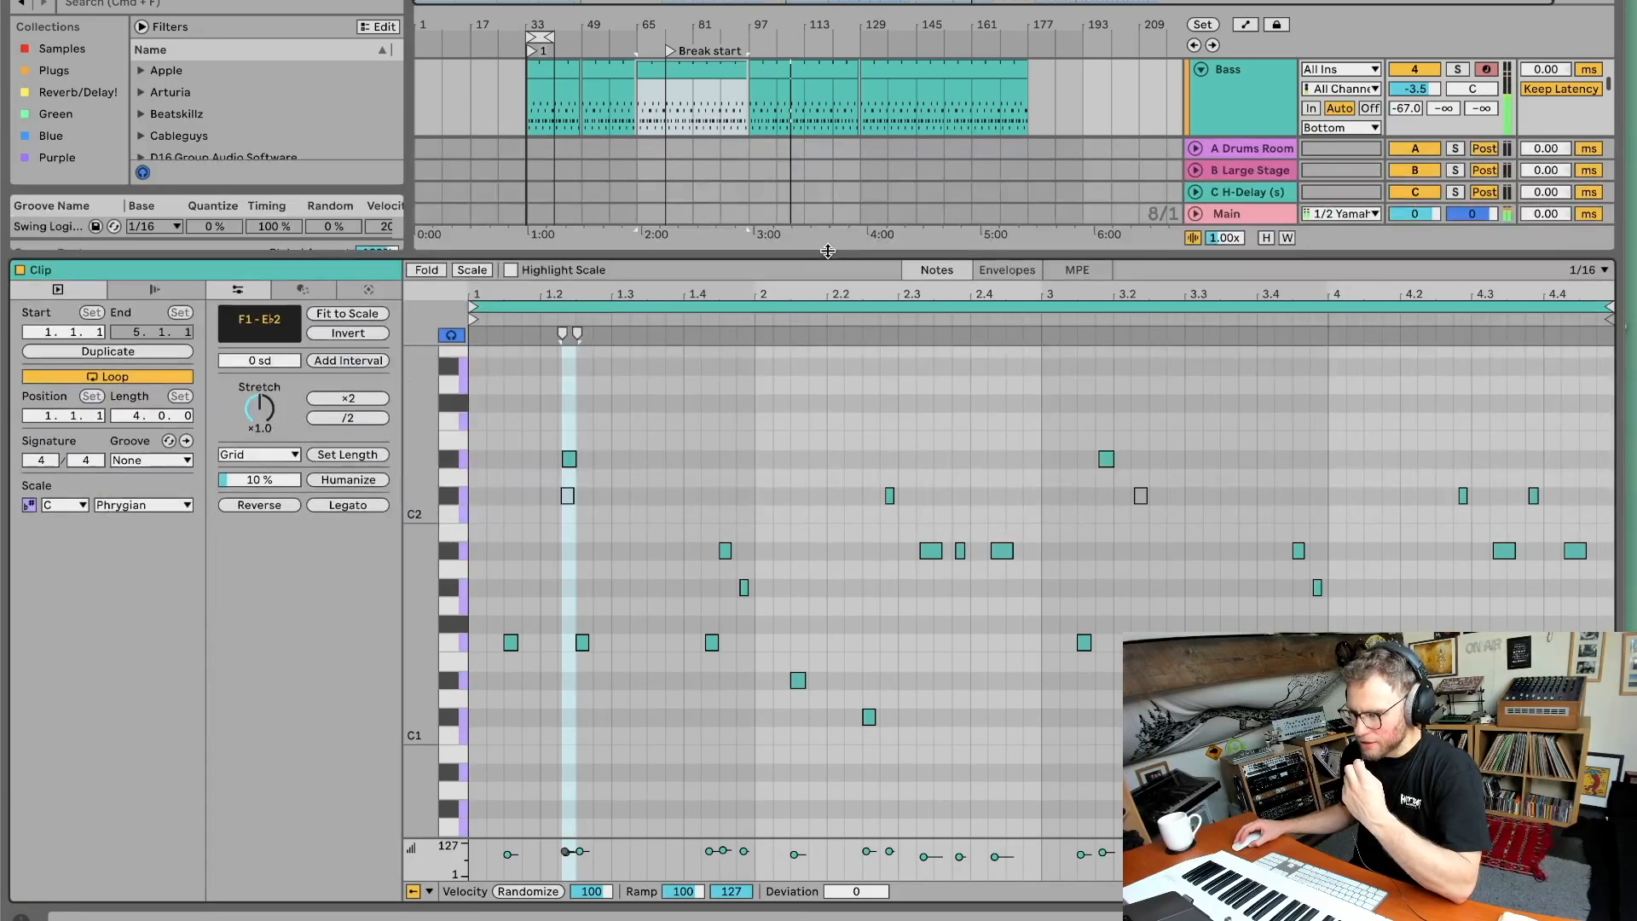
pyautogui.click(682, 35)
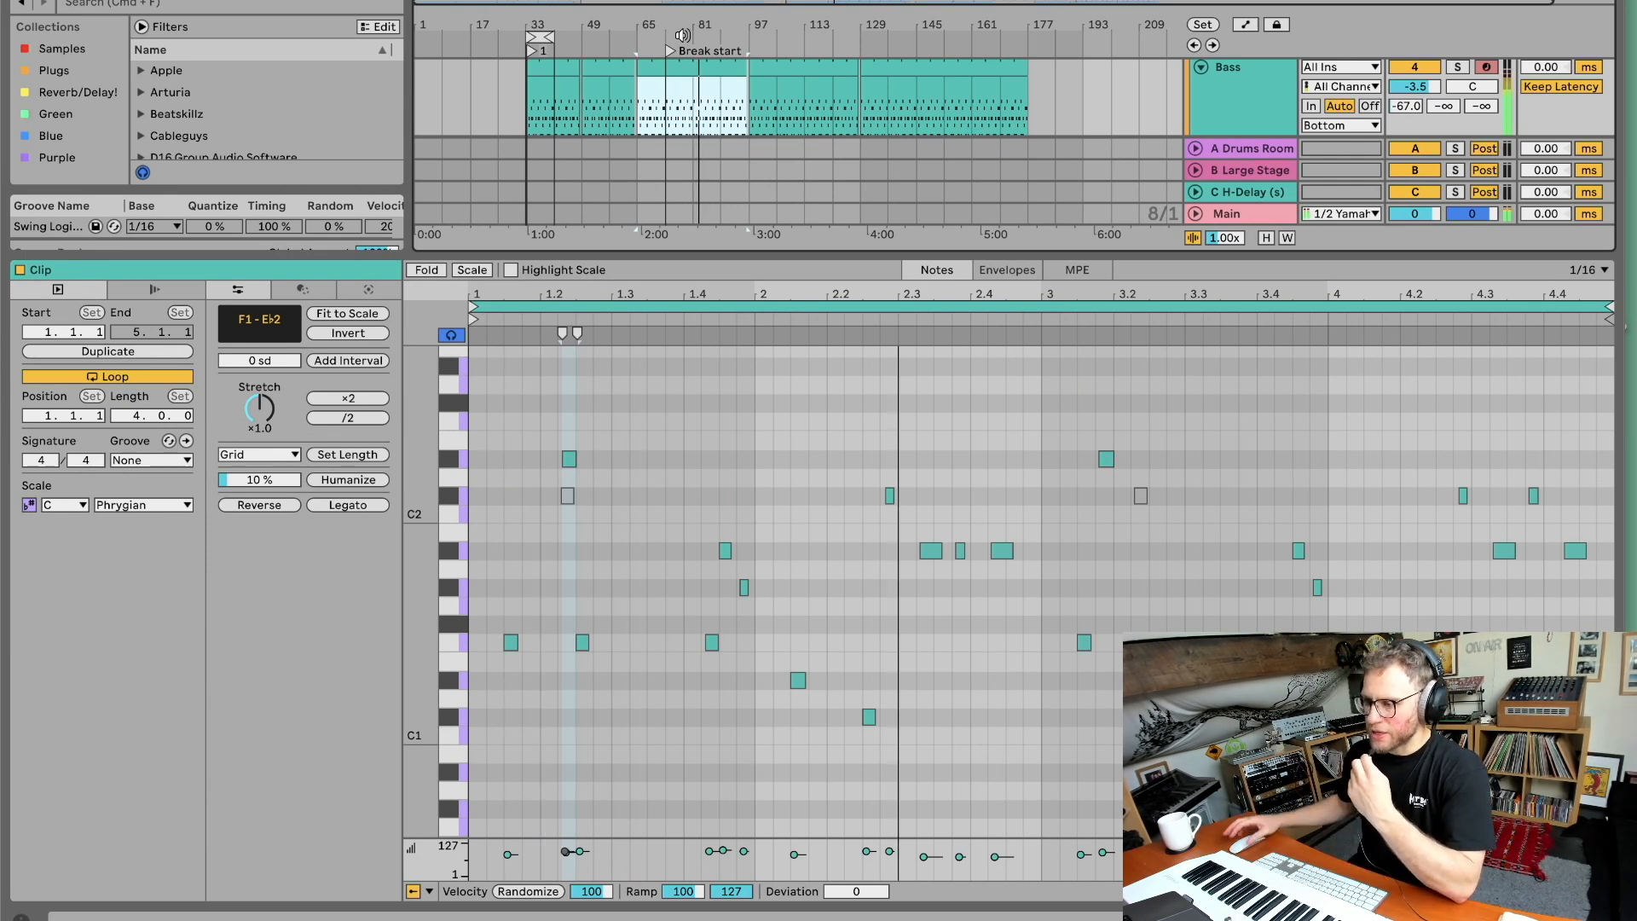
pyautogui.click(945, 419)
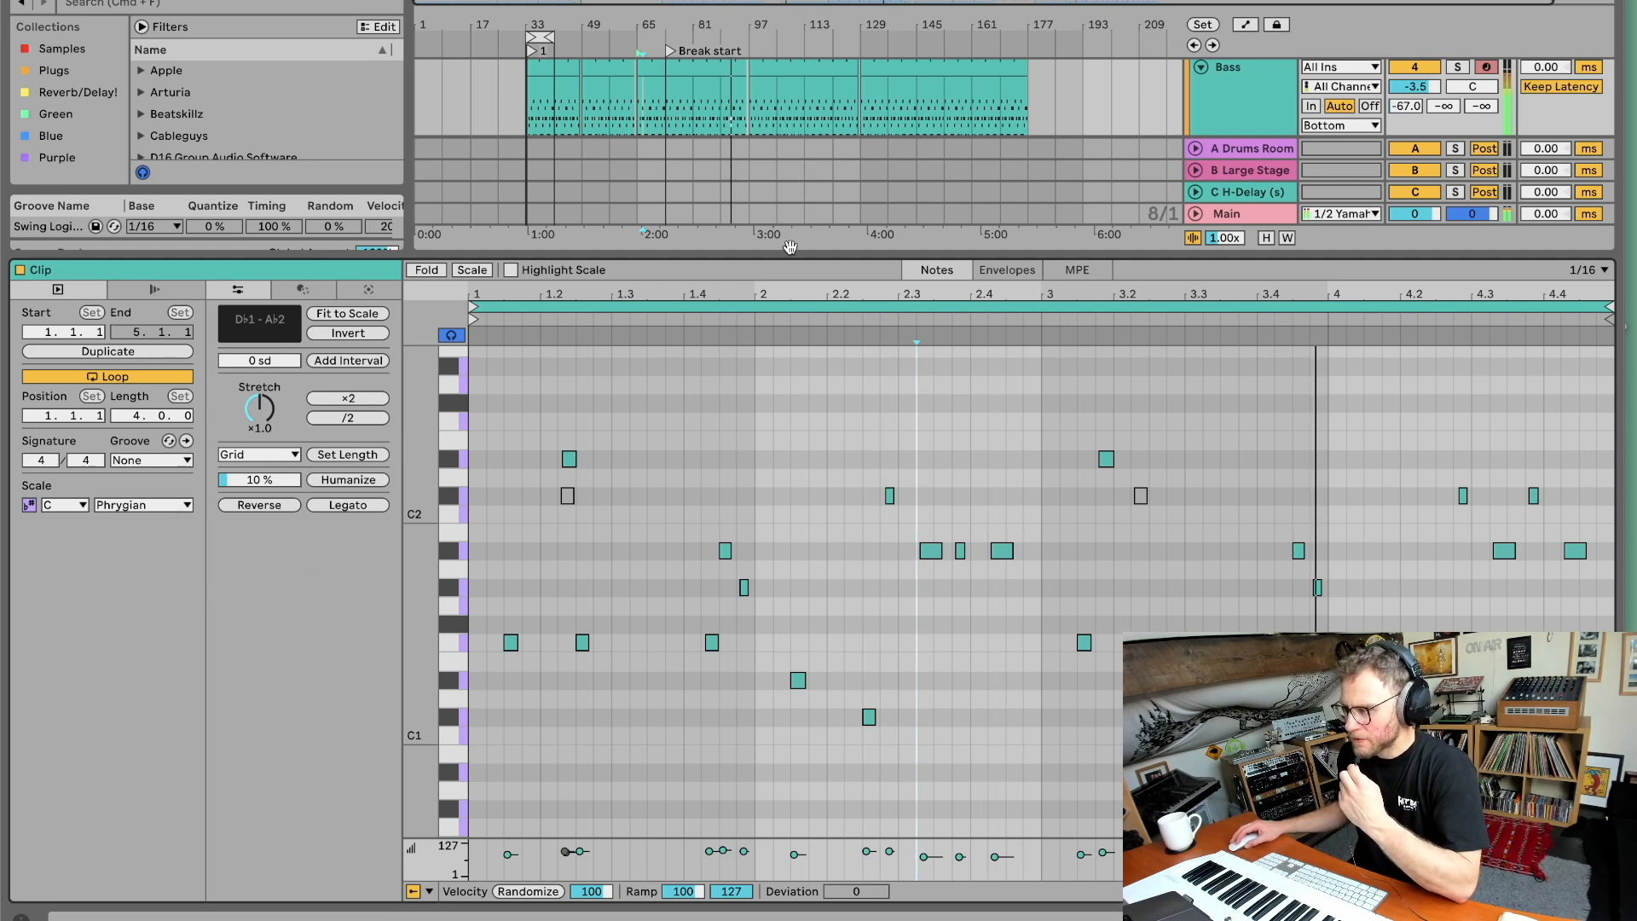
pyautogui.moveTo(681, 274); pyautogui.dragTo(736, 669)
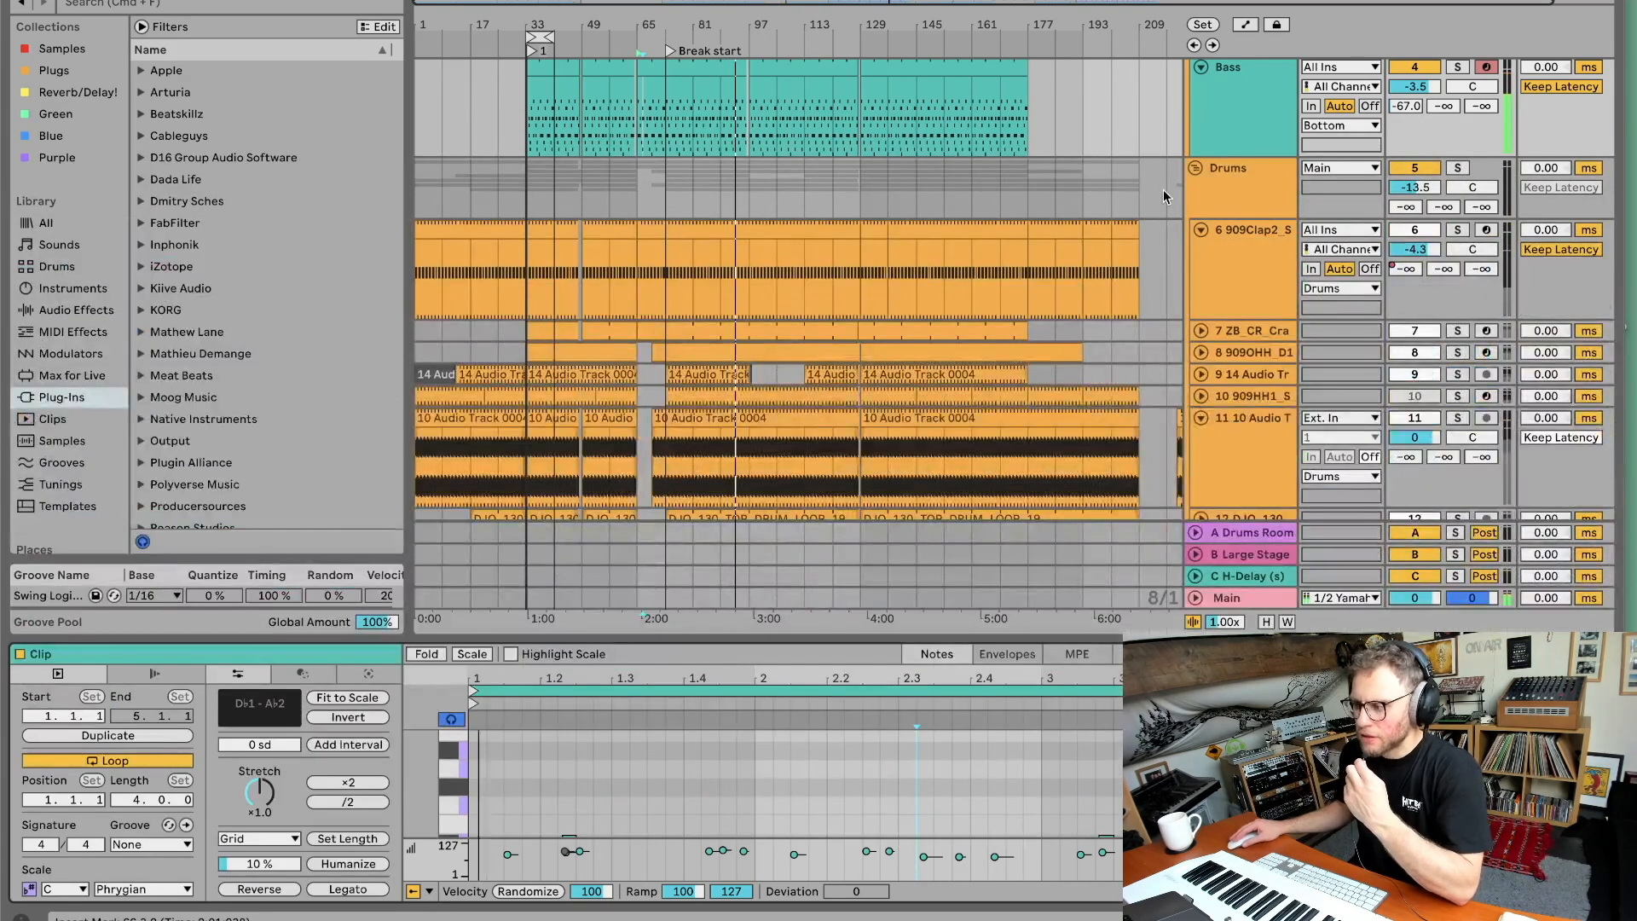
# Solo the Drums group and inspect the clap track's and Drums group's device chains.
pyautogui.click(1457, 171)
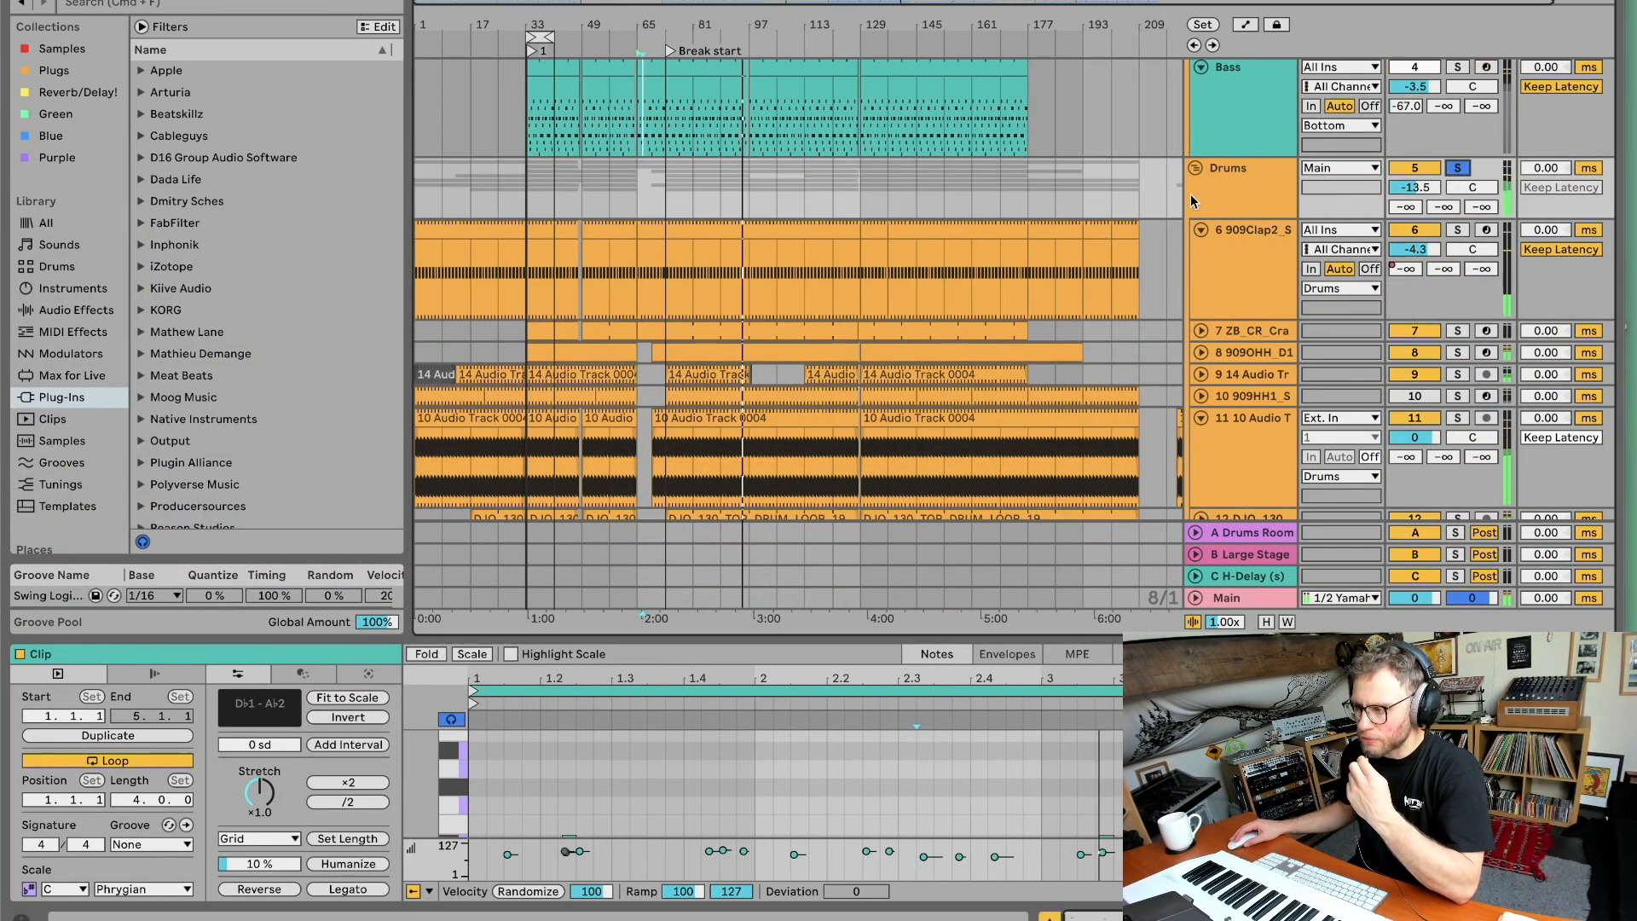
pyautogui.click(1198, 193)
pyautogui.click(1248, 232)
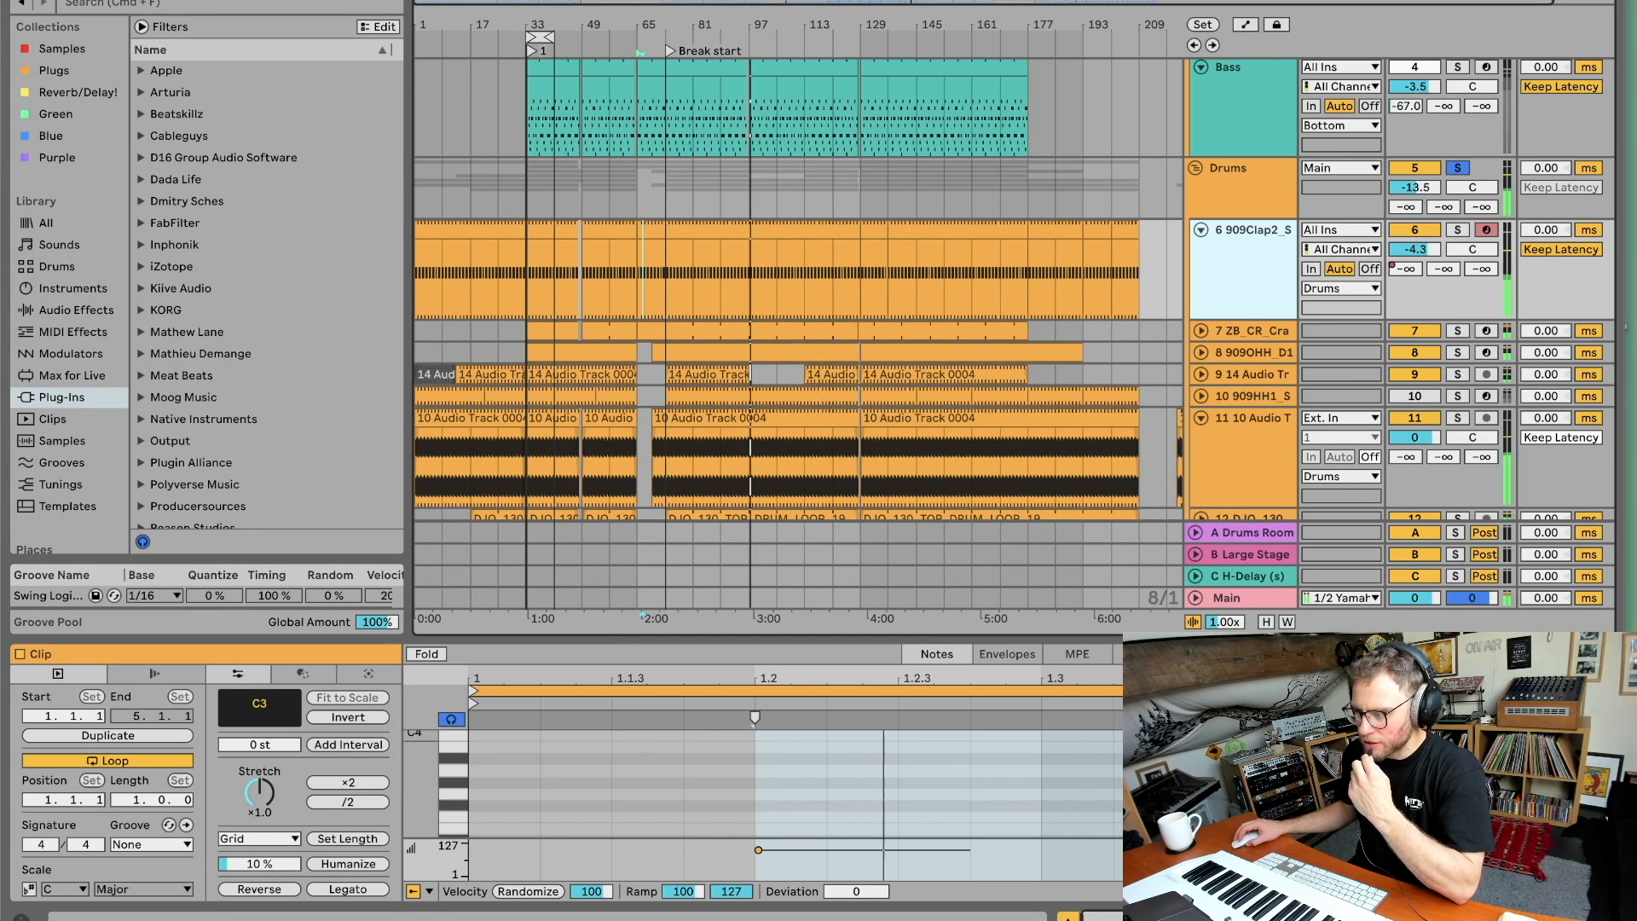
pyautogui.click(1330, 915)
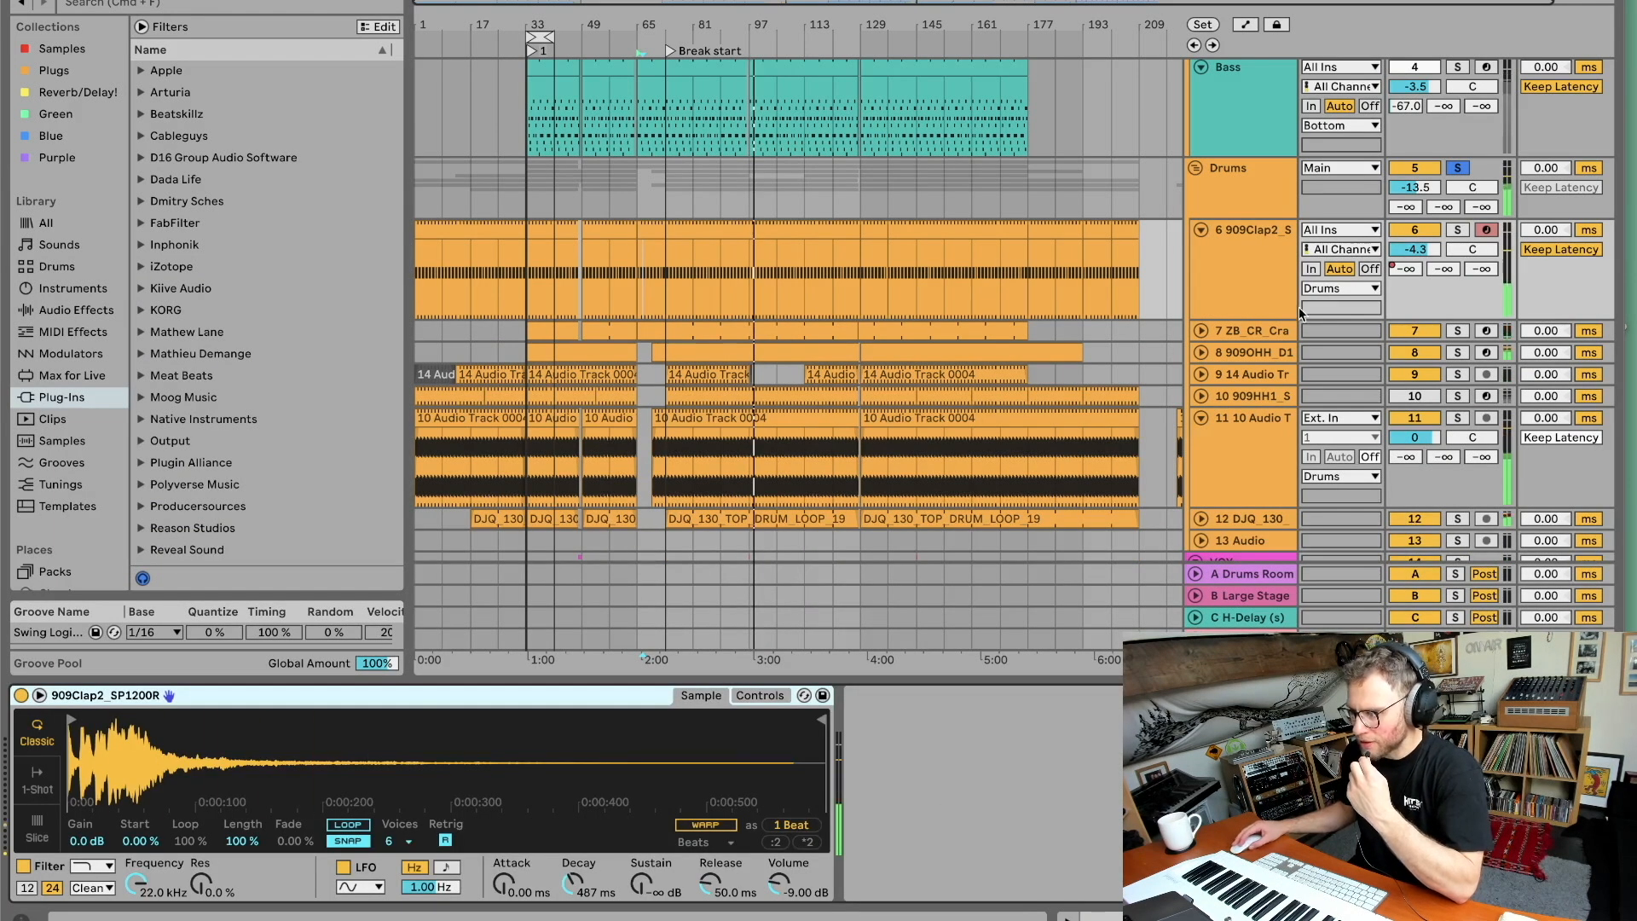
pyautogui.click(1249, 173)
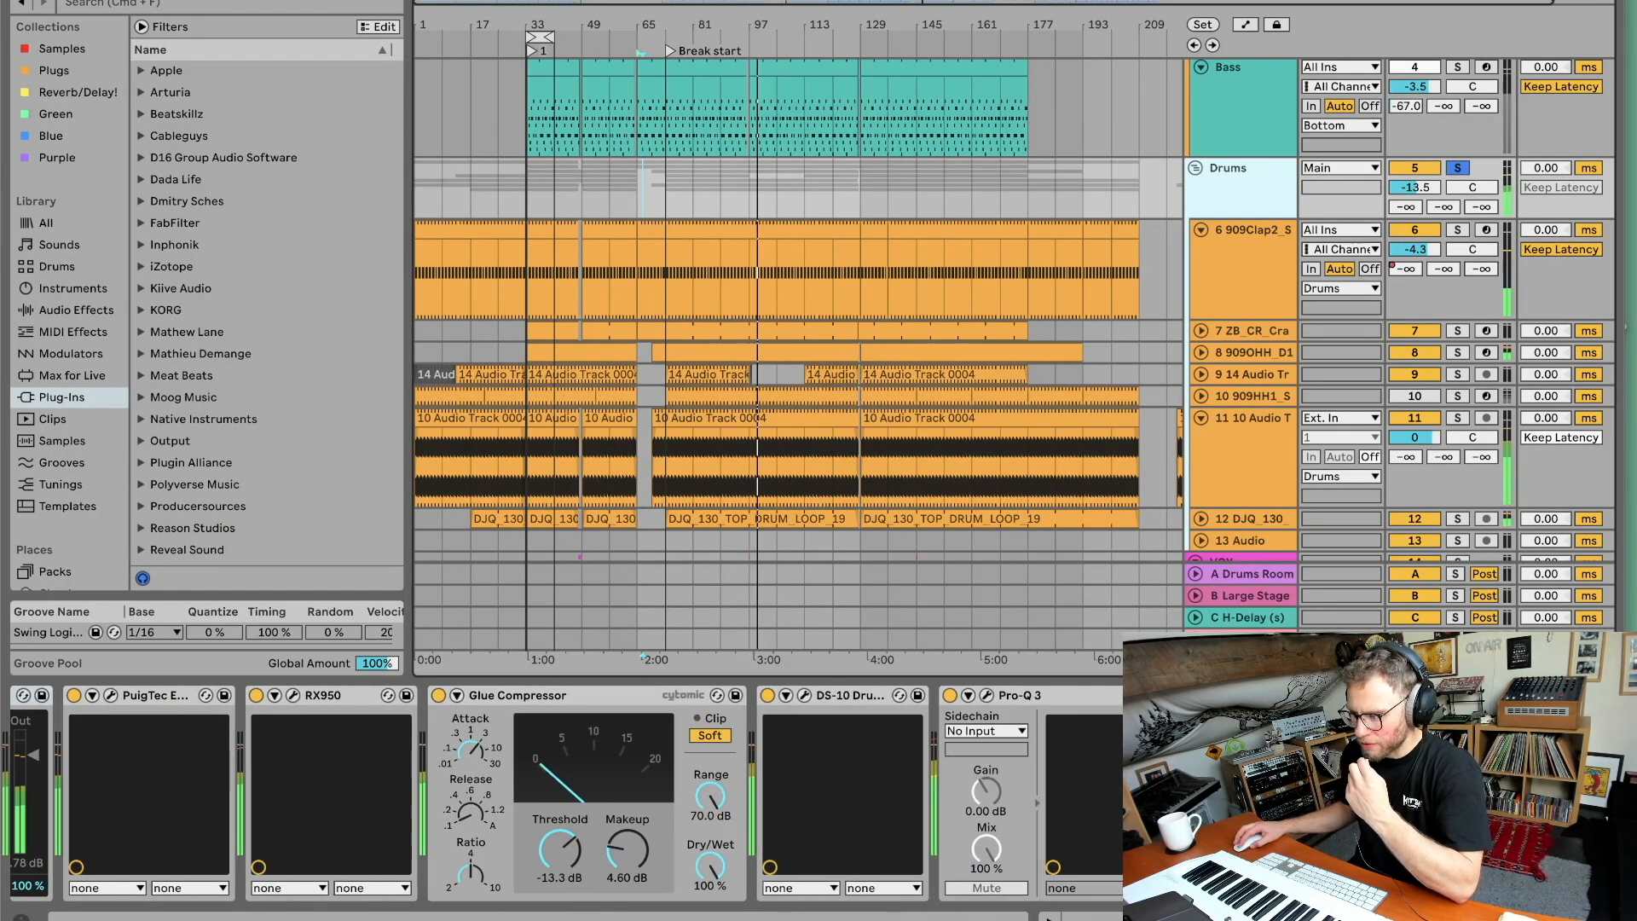
# Open the Drums group's Pro-Q 3 EQ window to view its curve, then close it.
pyautogui.click(1014, 696)
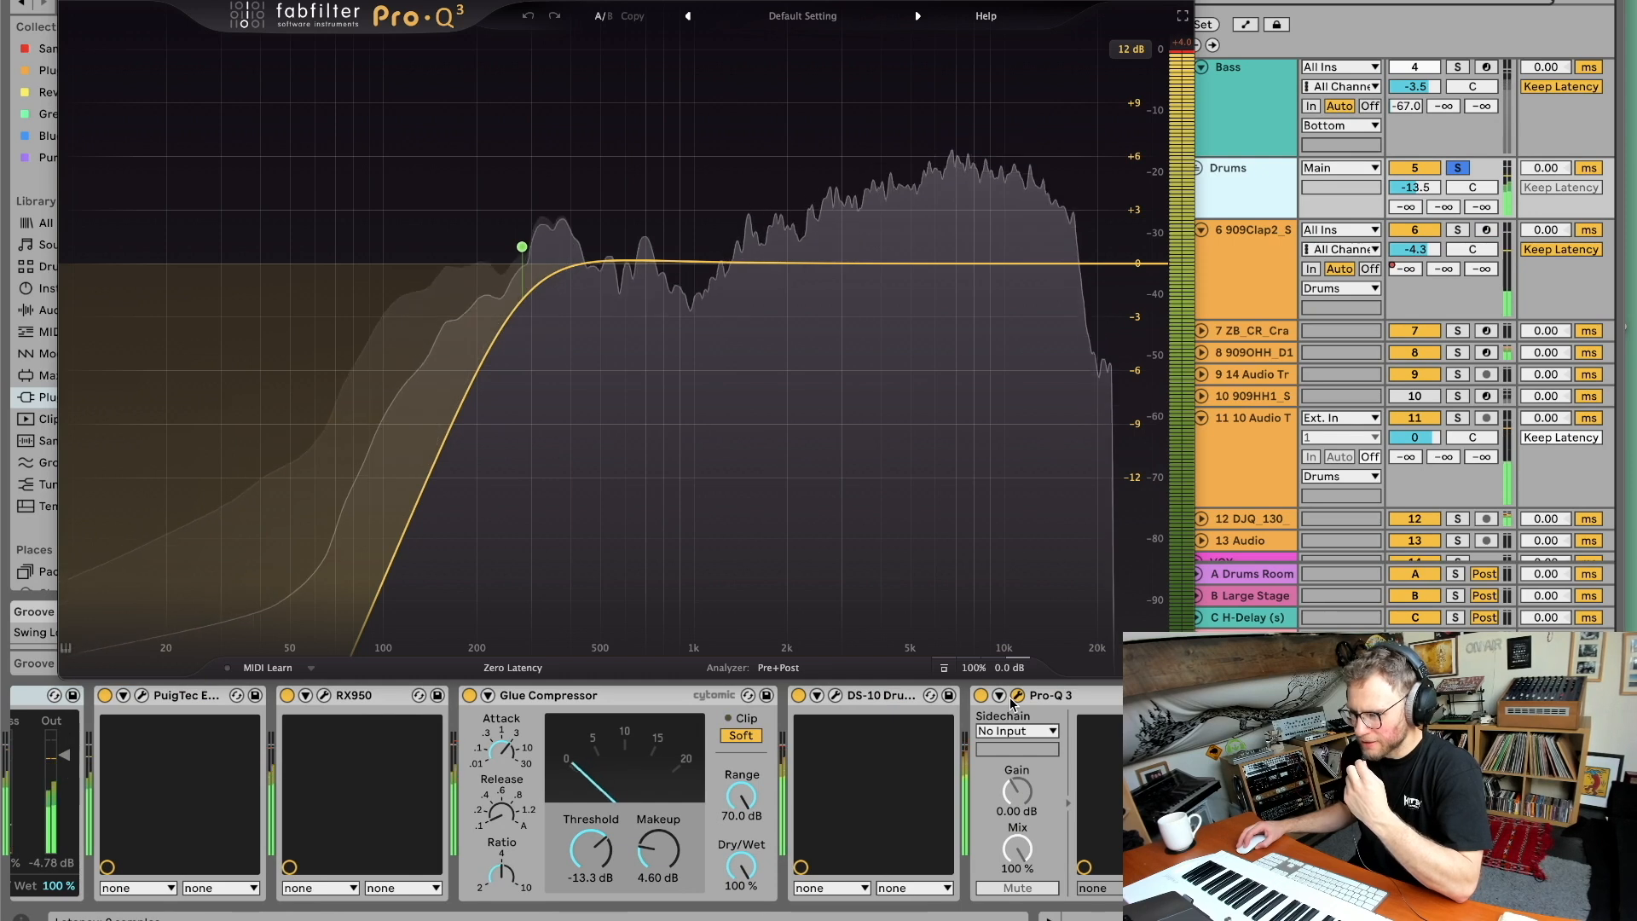
pyautogui.click(1015, 696)
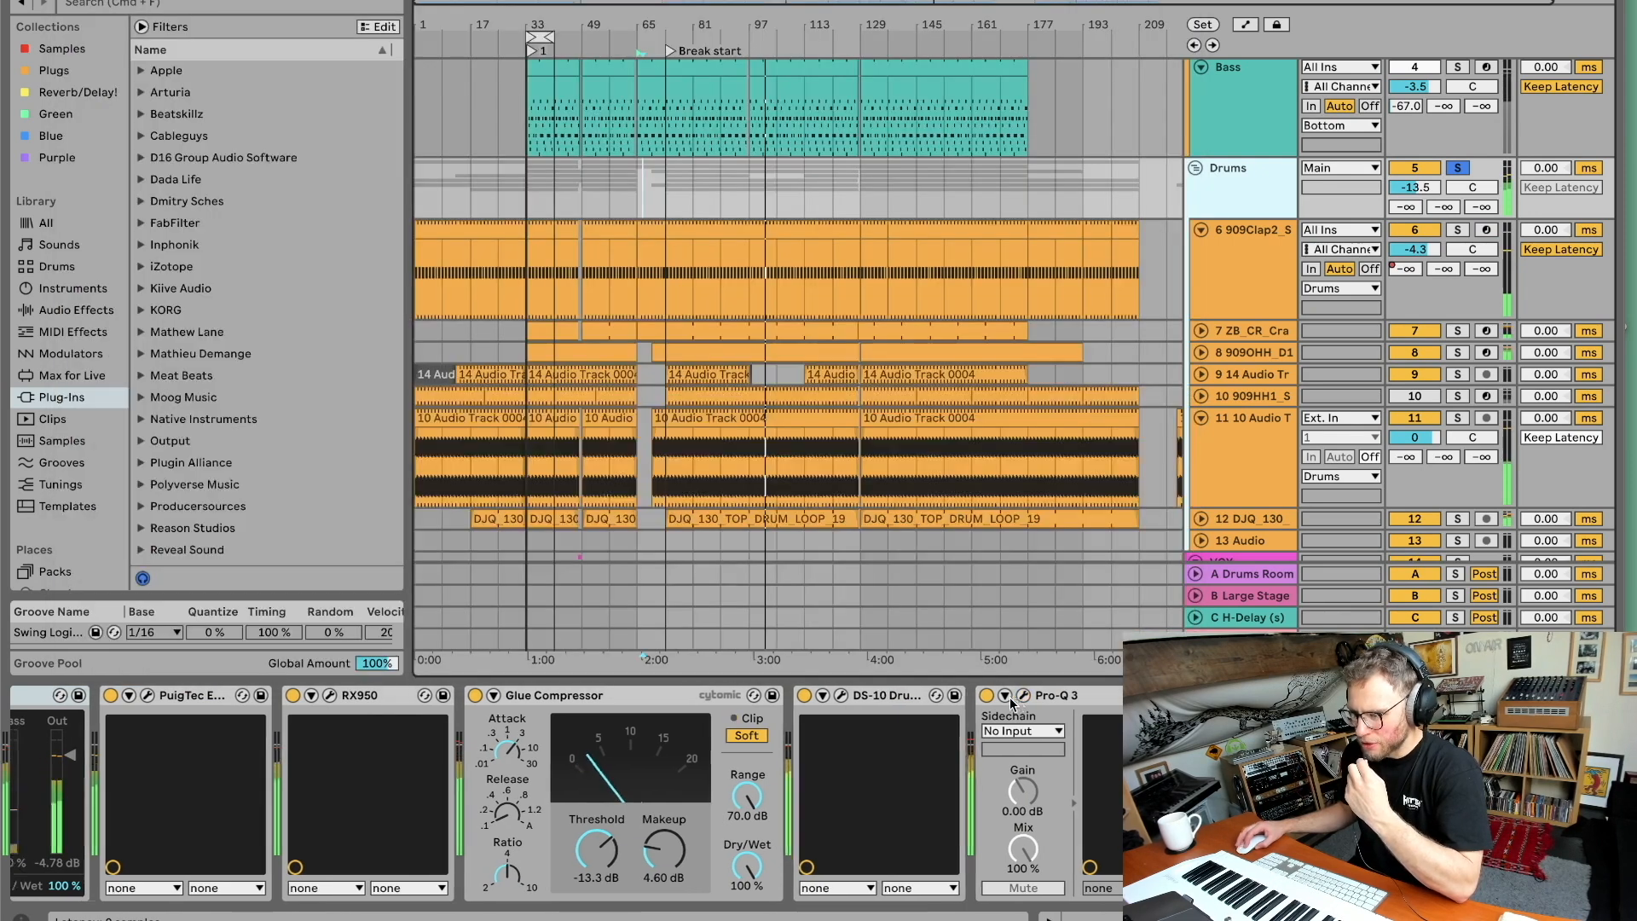
# Open the PuigTec EQP1A plugin window on the Drums group, reposition it to view its settings, and close it.
pyautogui.hscroll(-3, 997, 767)
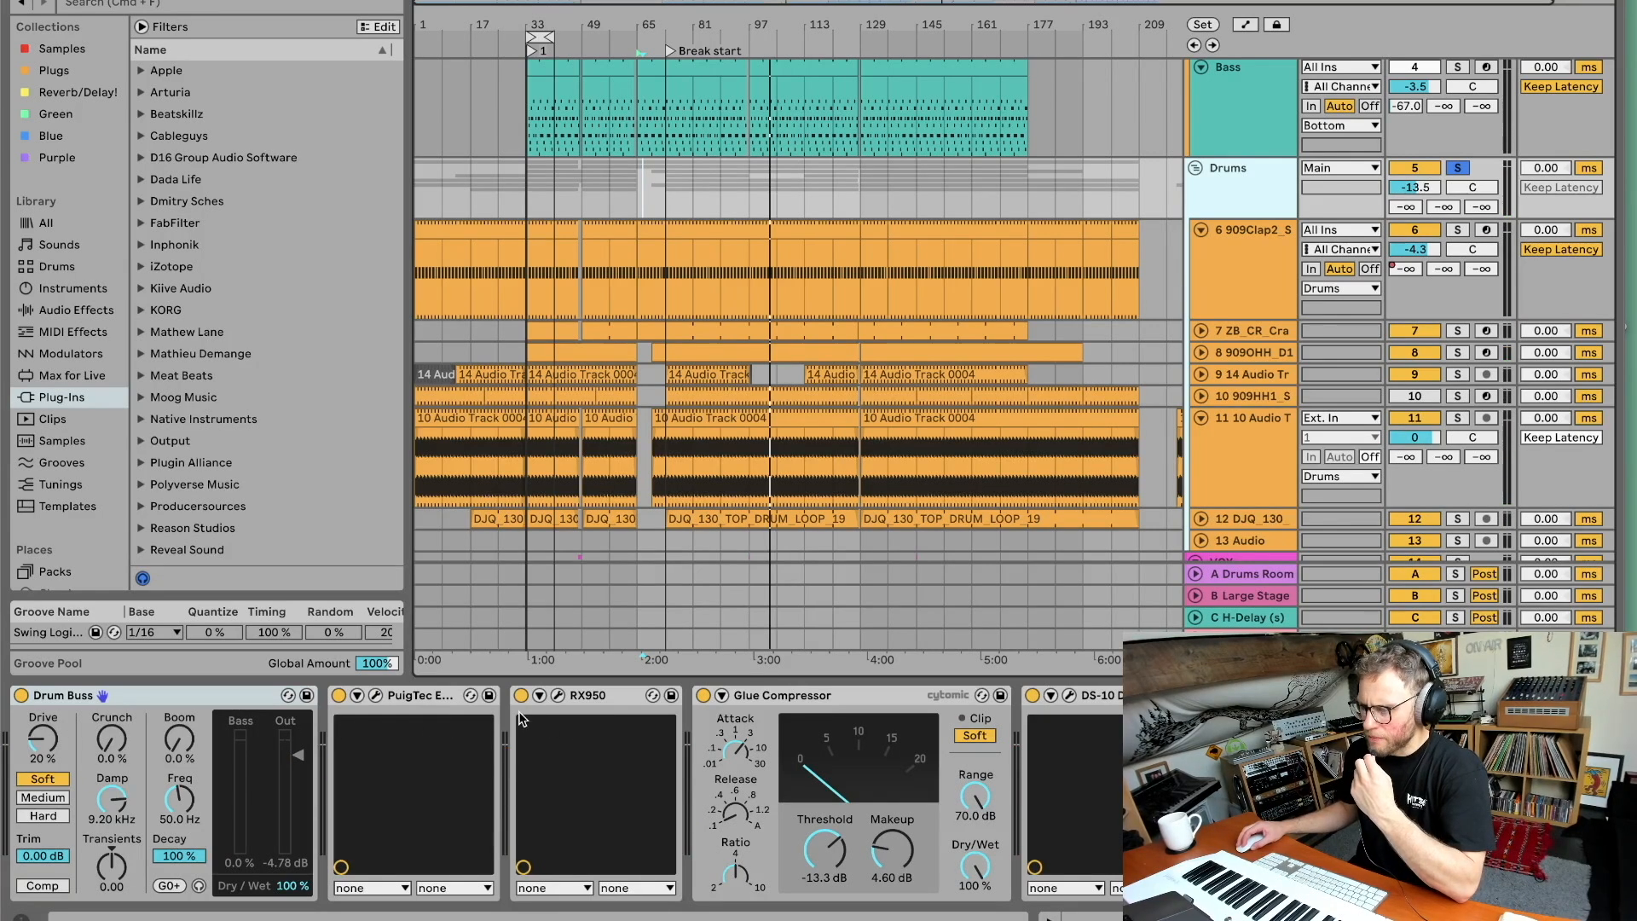
pyautogui.click(388, 698)
pyautogui.click(376, 696)
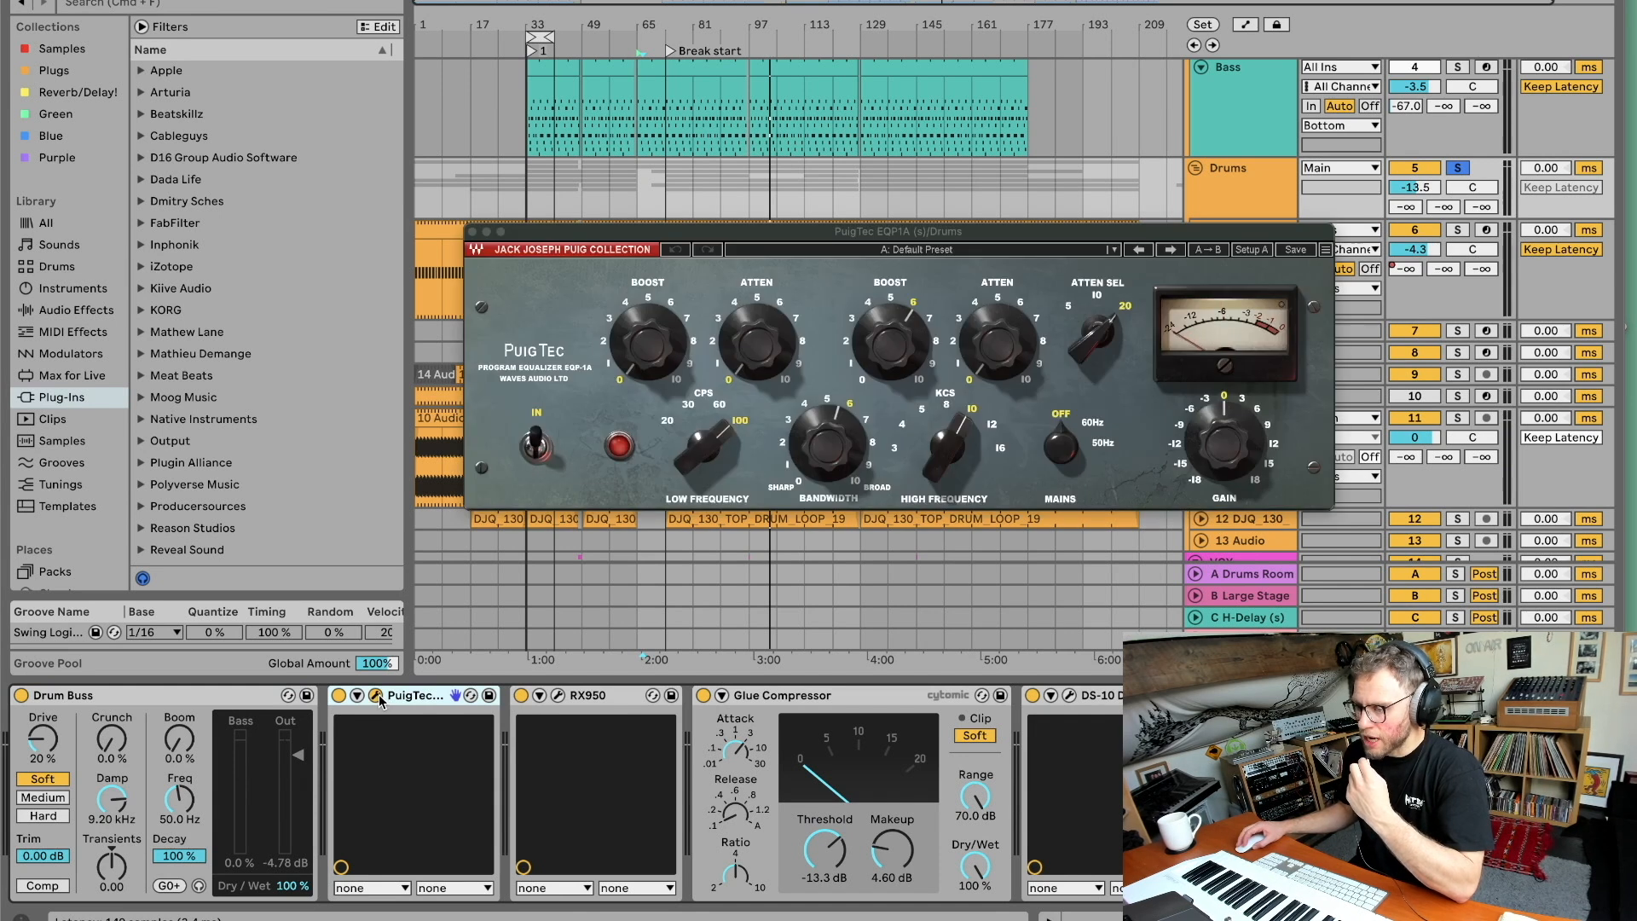
pyautogui.moveTo(913, 237); pyautogui.dragTo(680, 455)
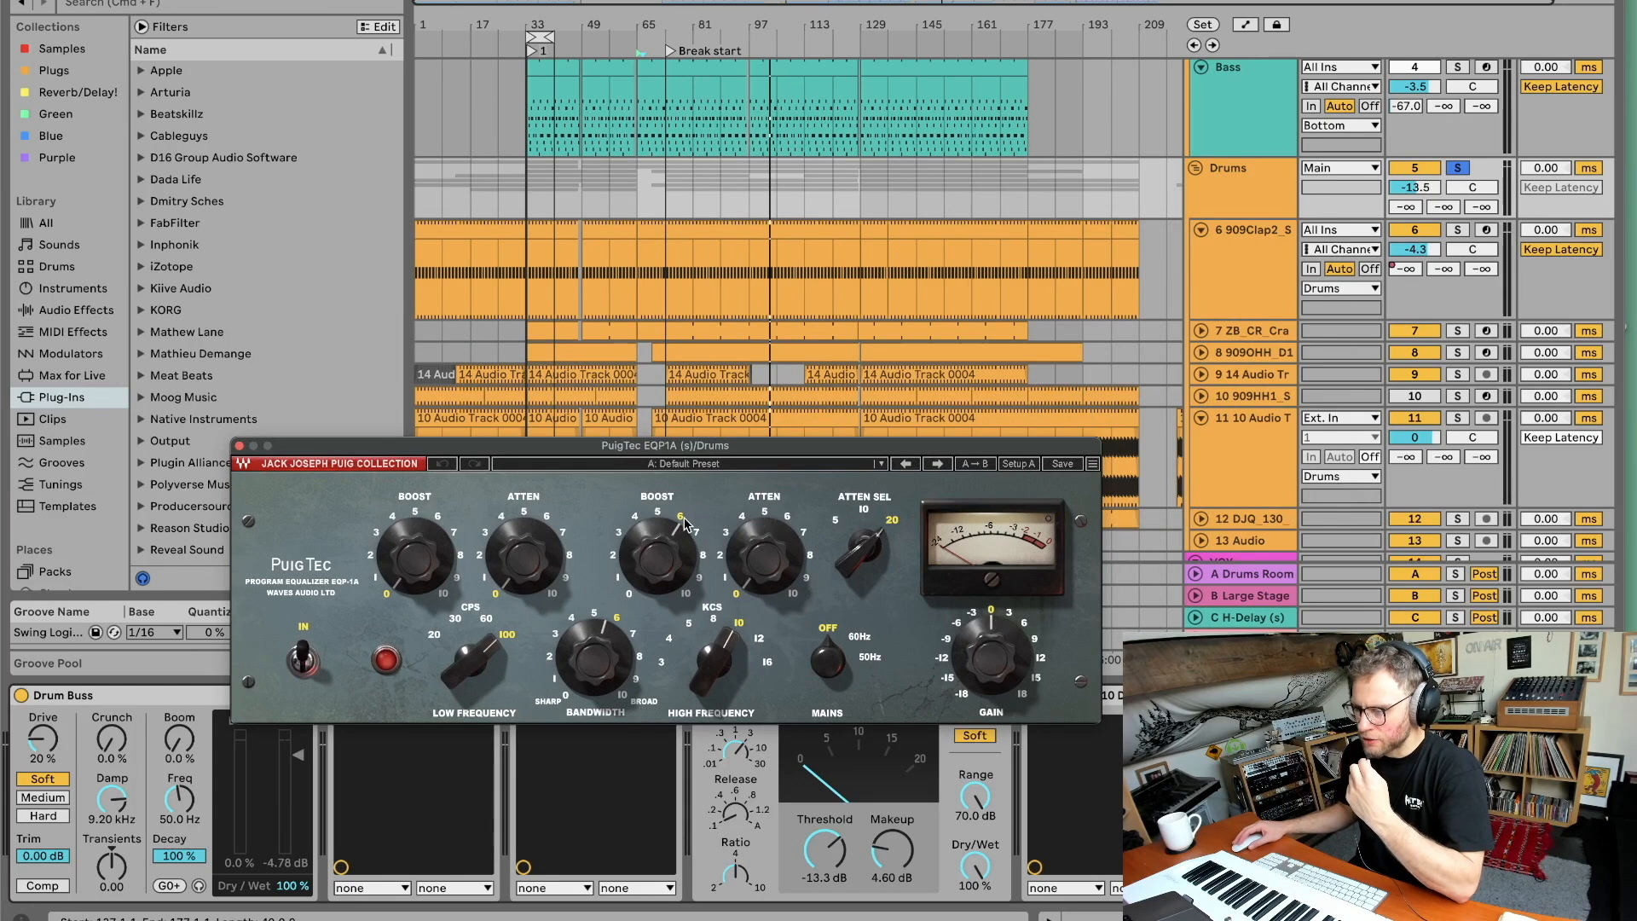
pyautogui.click(239, 446)
# Start playback and switch the Drum Buss device off and back on to compare the drums with and without it.
pyautogui.click(94, 712)
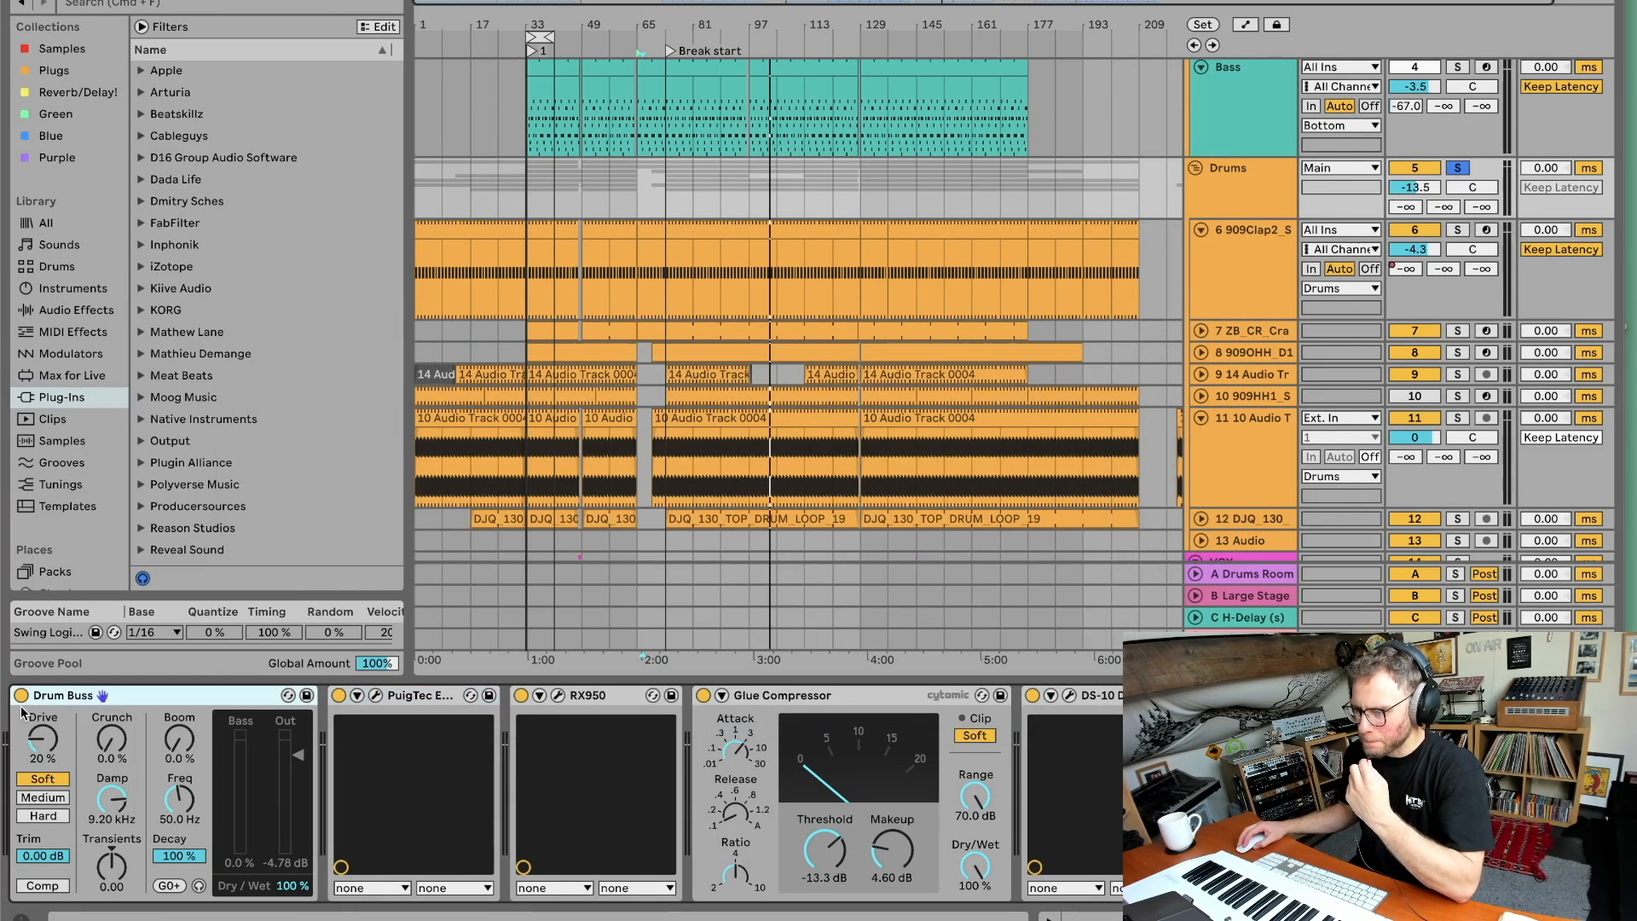
pyautogui.scroll(1, 569, 134)
pyautogui.press('space')
pyautogui.click(21, 696)
pyautogui.click(22, 696)
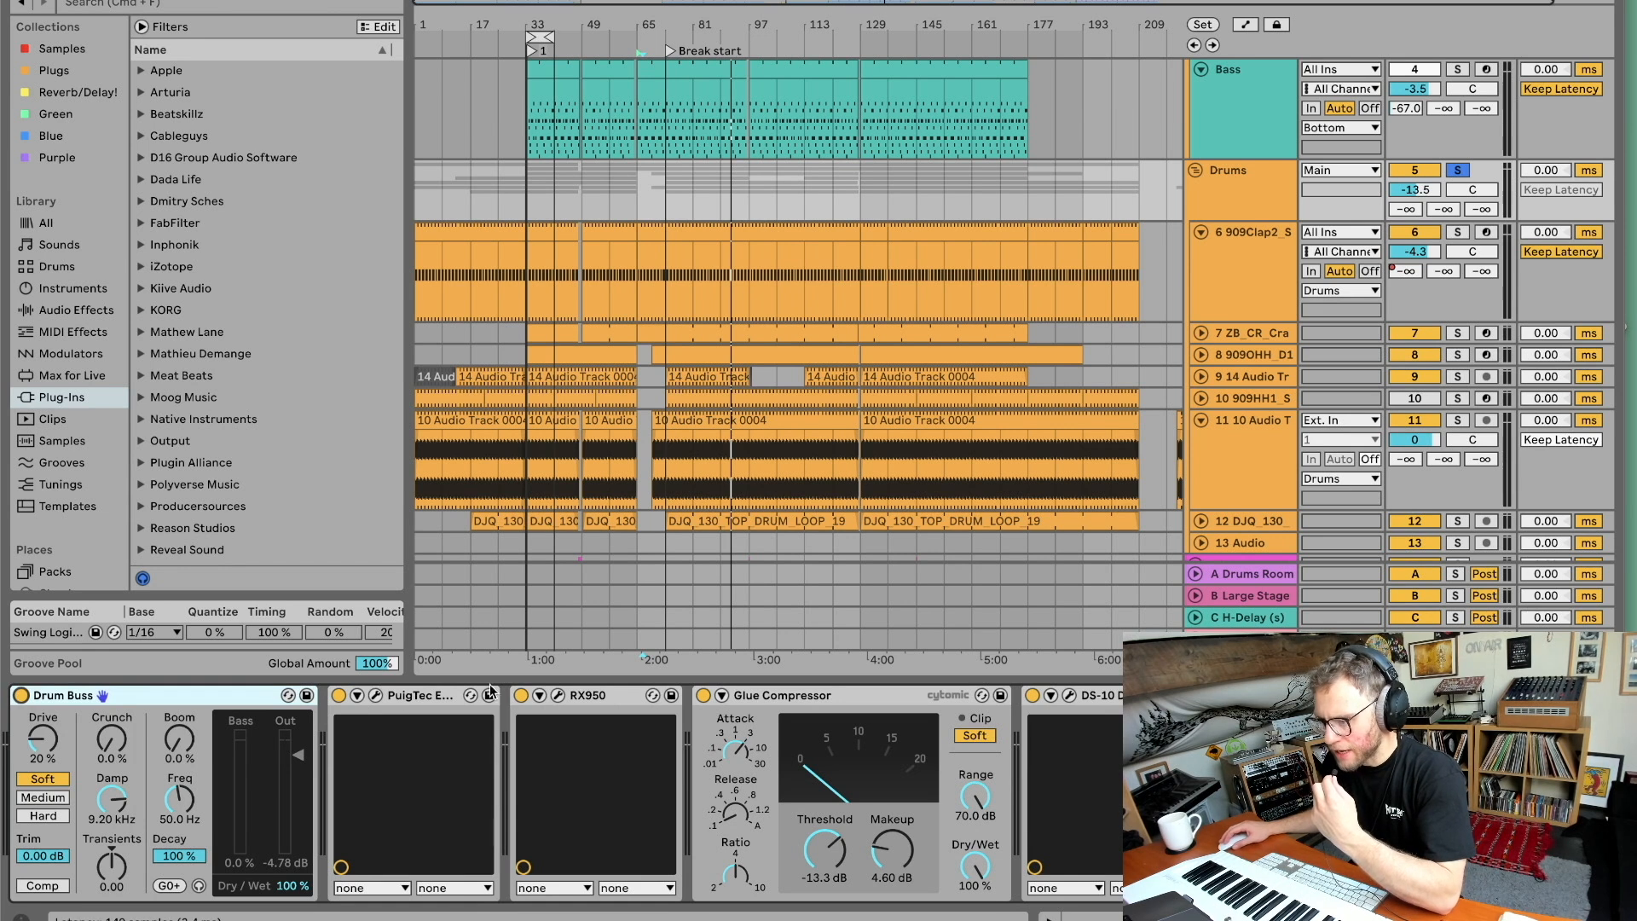
# Open the RX950 converter window, move it into view, then expand and collapse its parameters in the device chain.
pyautogui.click(559, 696)
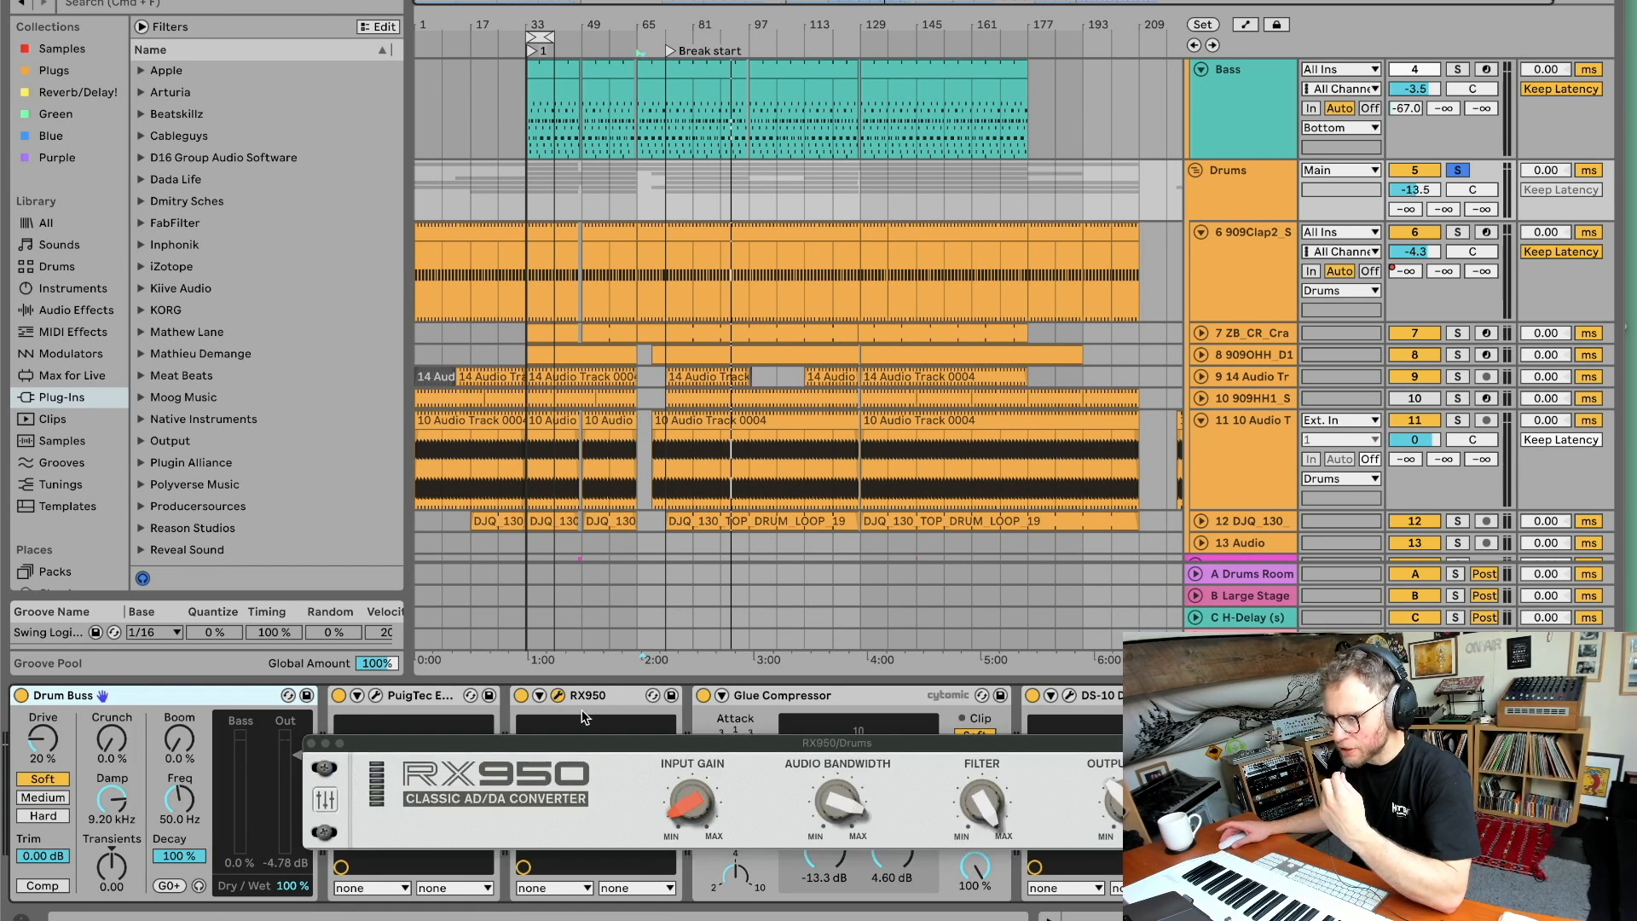
pyautogui.moveTo(760, 743); pyautogui.dragTo(500, 496)
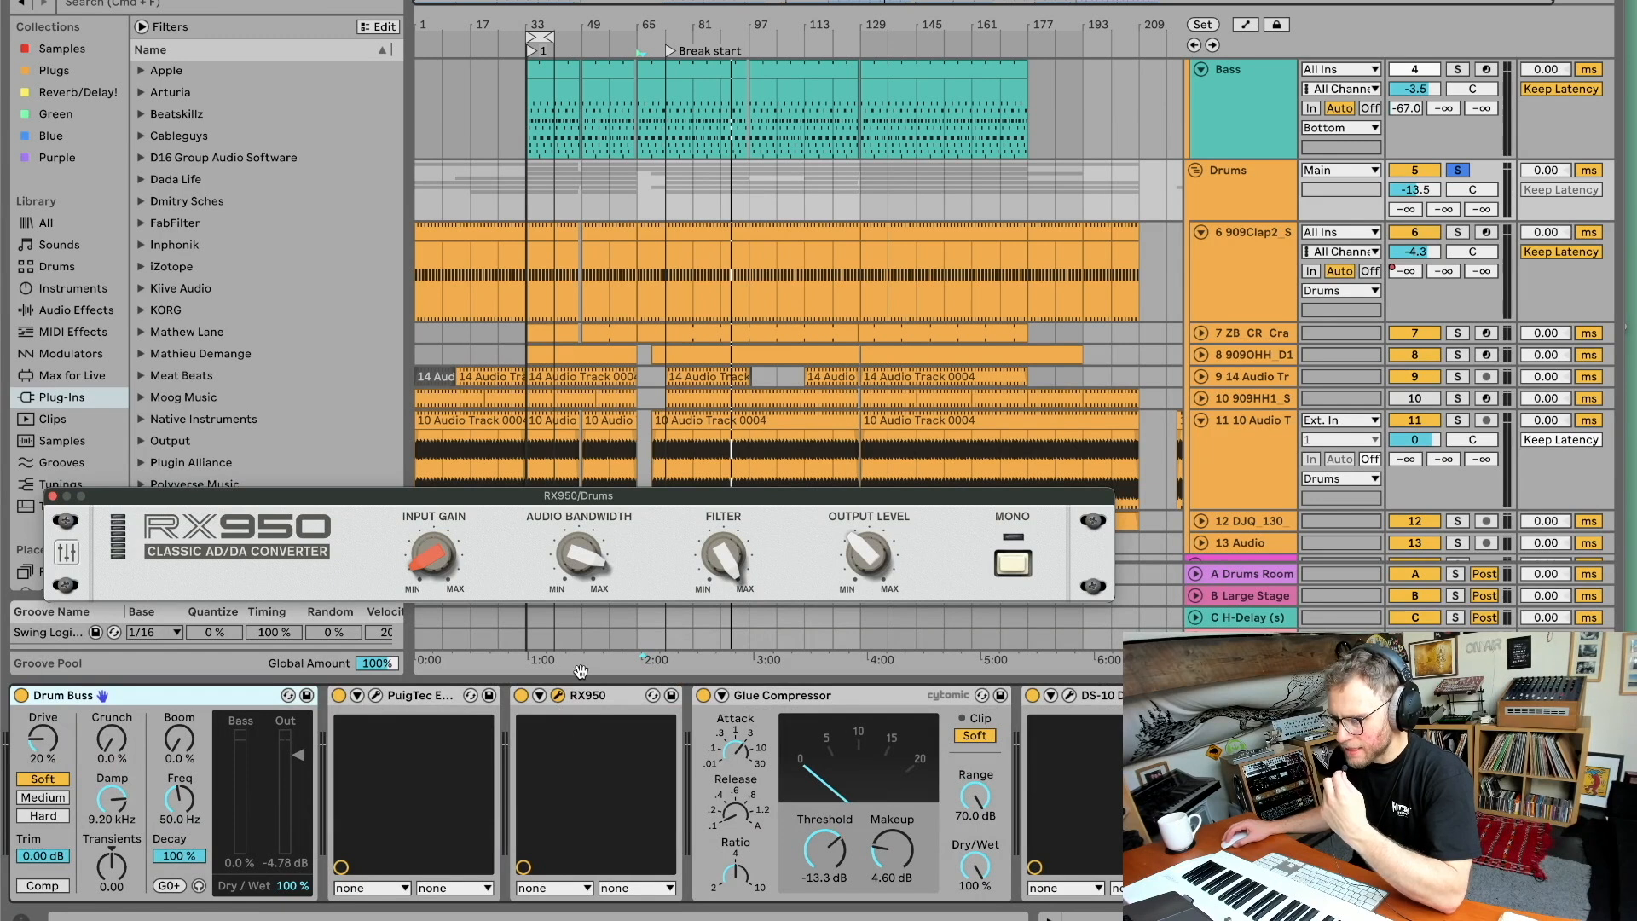
pyautogui.click(539, 696)
pyautogui.click(555, 697)
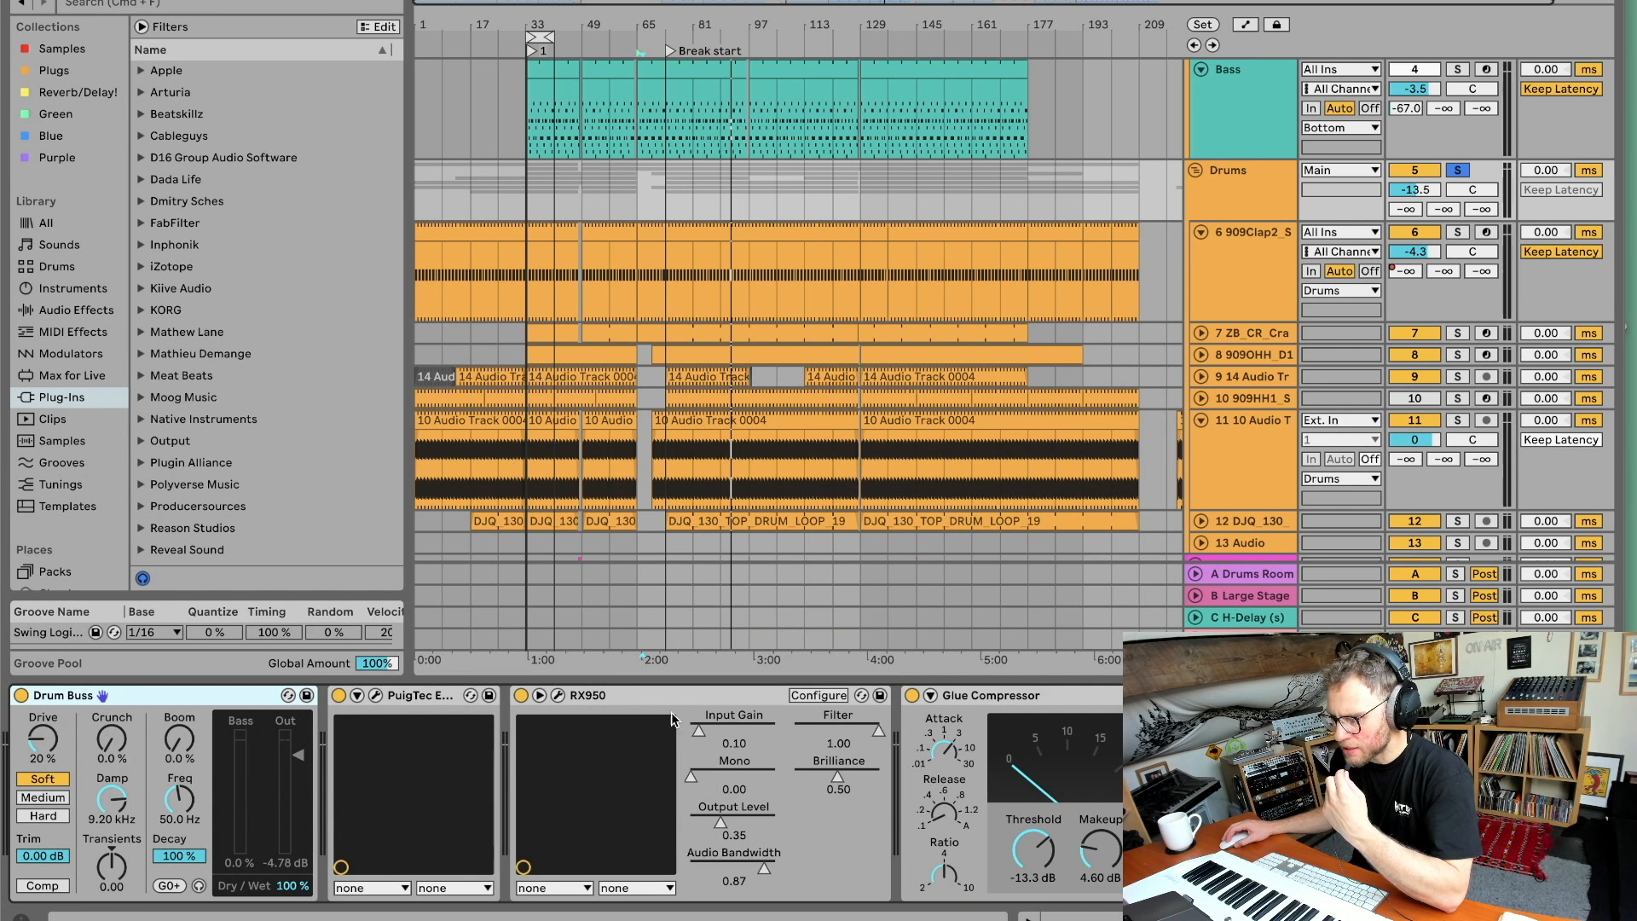
pyautogui.click(540, 699)
# Open the DS-10 Drum Shaper plugin window and jump playback to a later point in the arrangement.
pyautogui.hscroll(5, 745, 709)
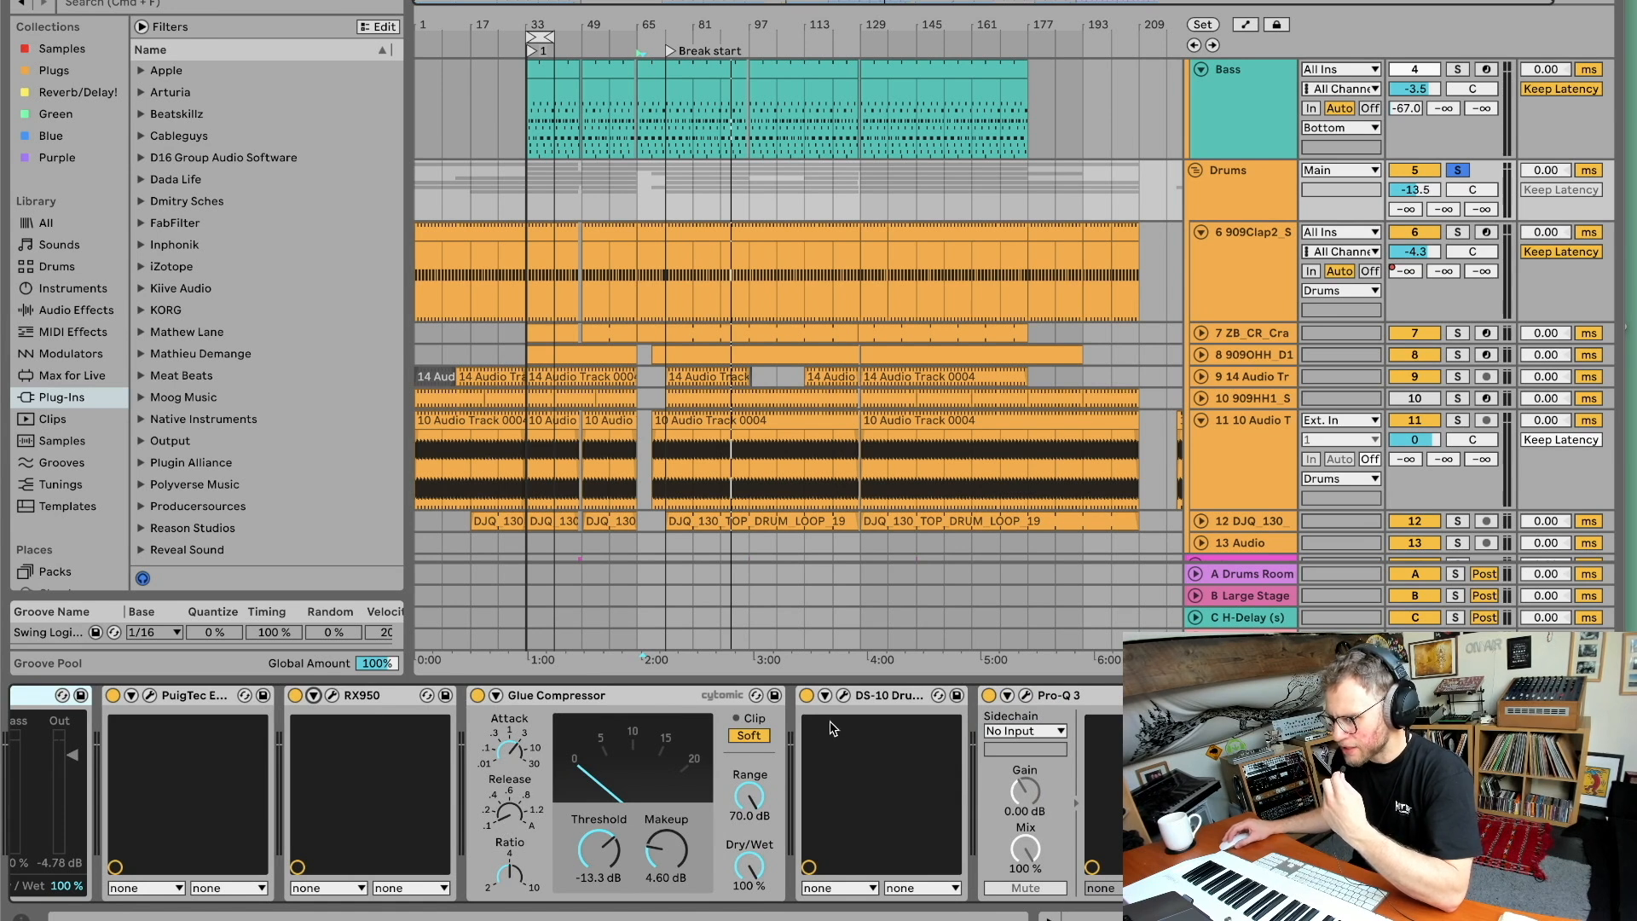
pyautogui.click(843, 695)
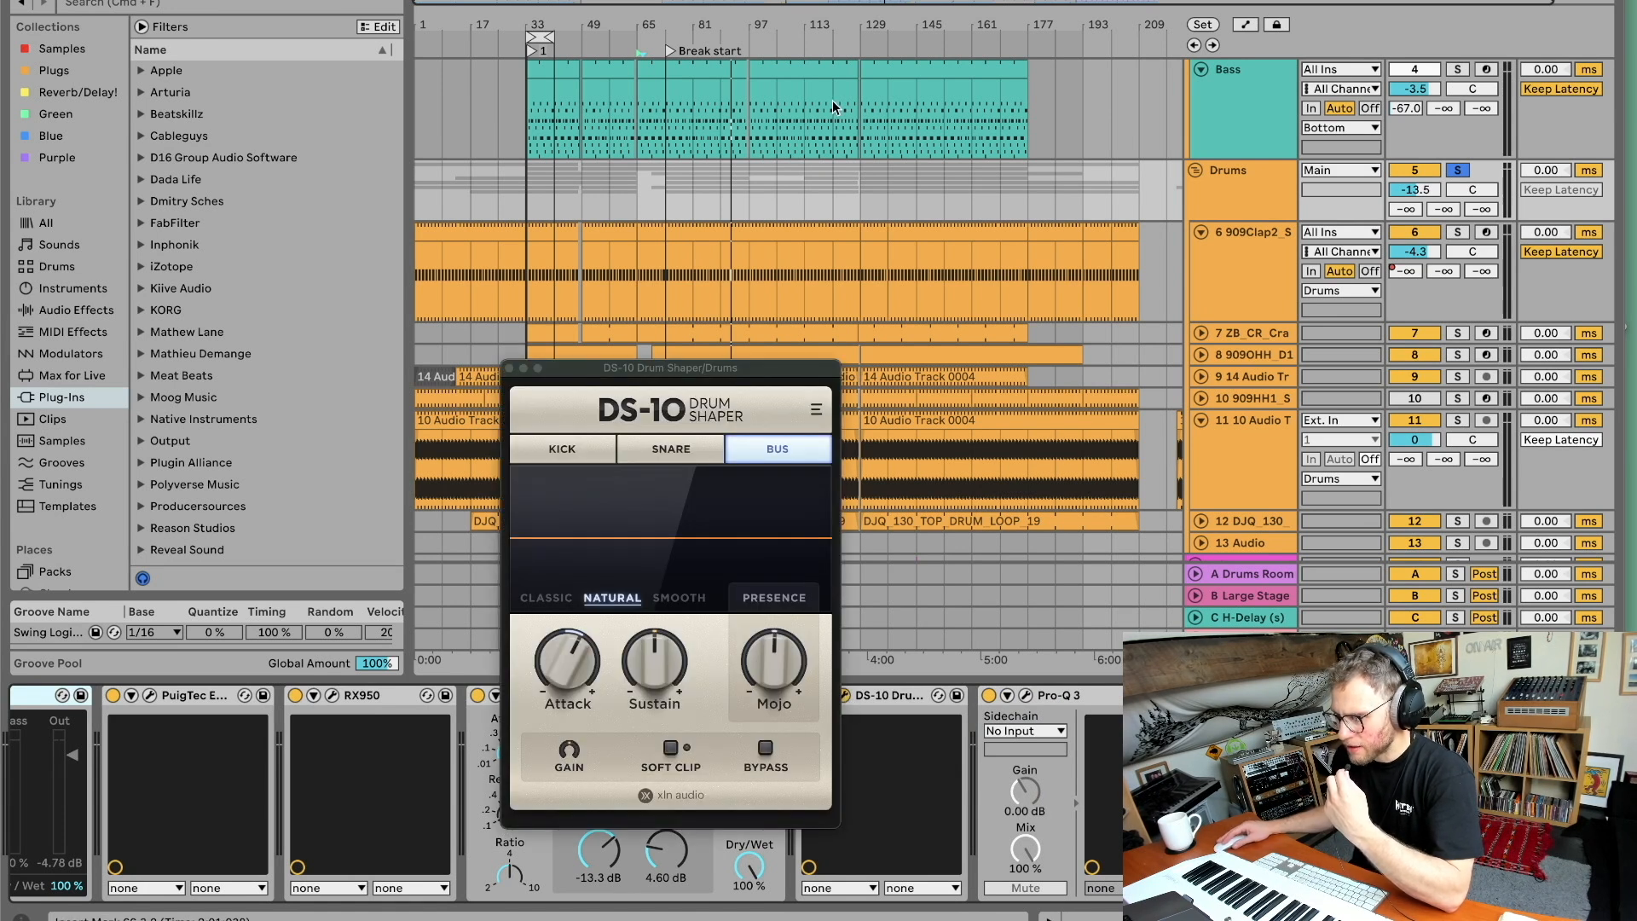
pyautogui.click(812, 53)
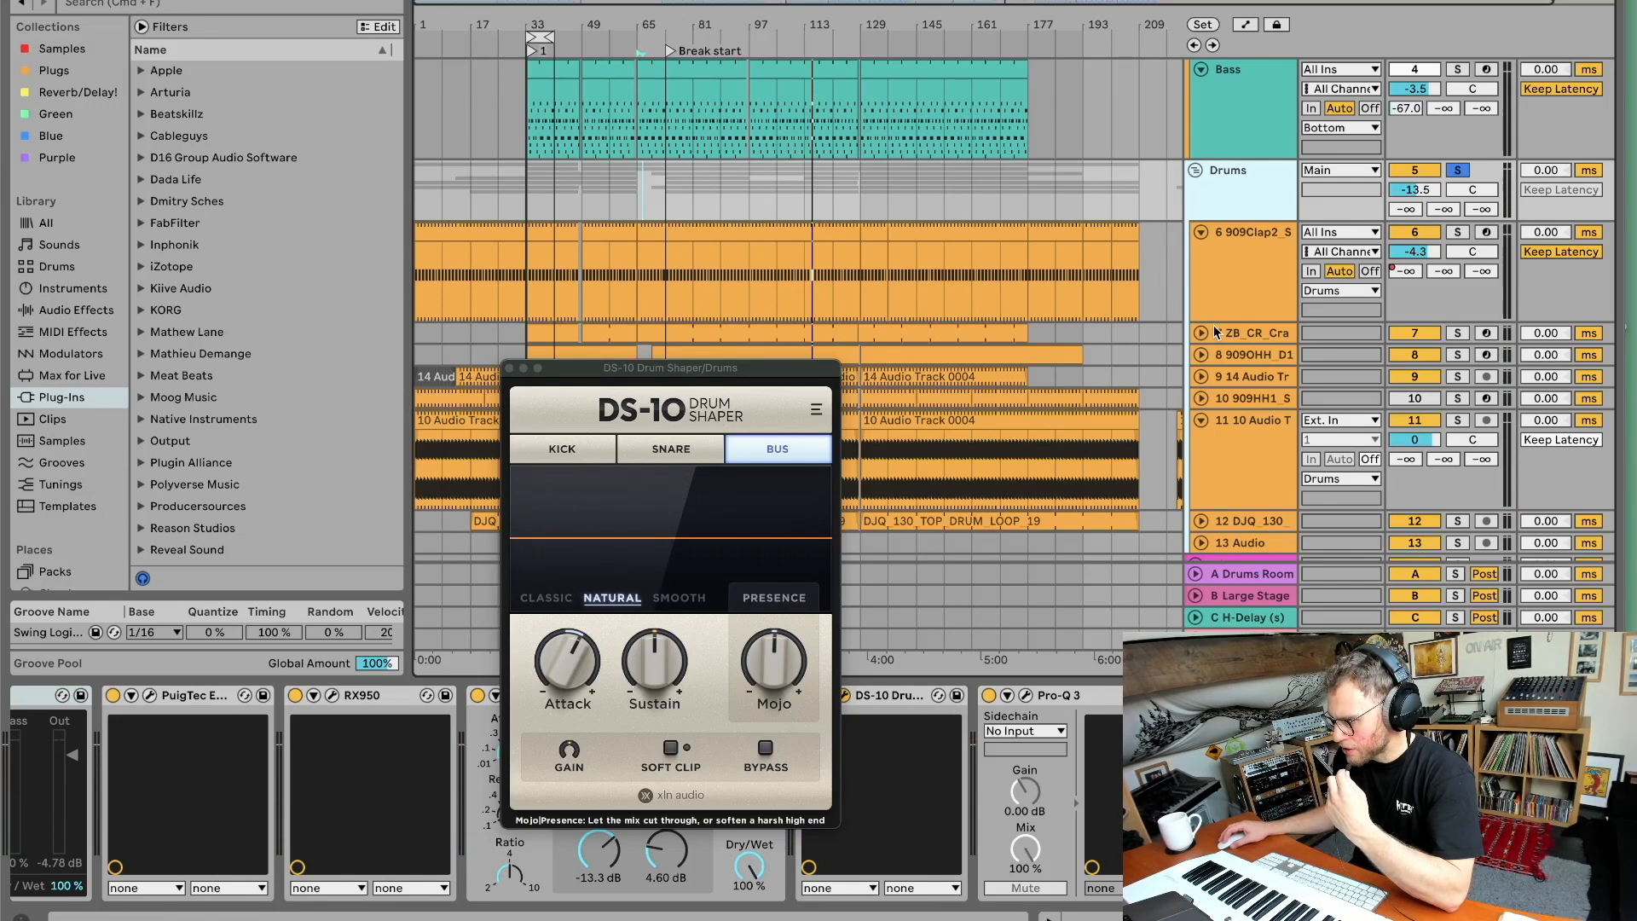
# Select the individual drum tracks to inspect their device chains, including the 14 Audio track's Compressor and EQ Eight.
pyautogui.click(1236, 356)
pyautogui.click(1251, 376)
pyautogui.scroll(-1, 1260, 382)
pyautogui.click(1270, 326)
pyautogui.click(1274, 349)
pyautogui.scroll(-1, 1276, 395)
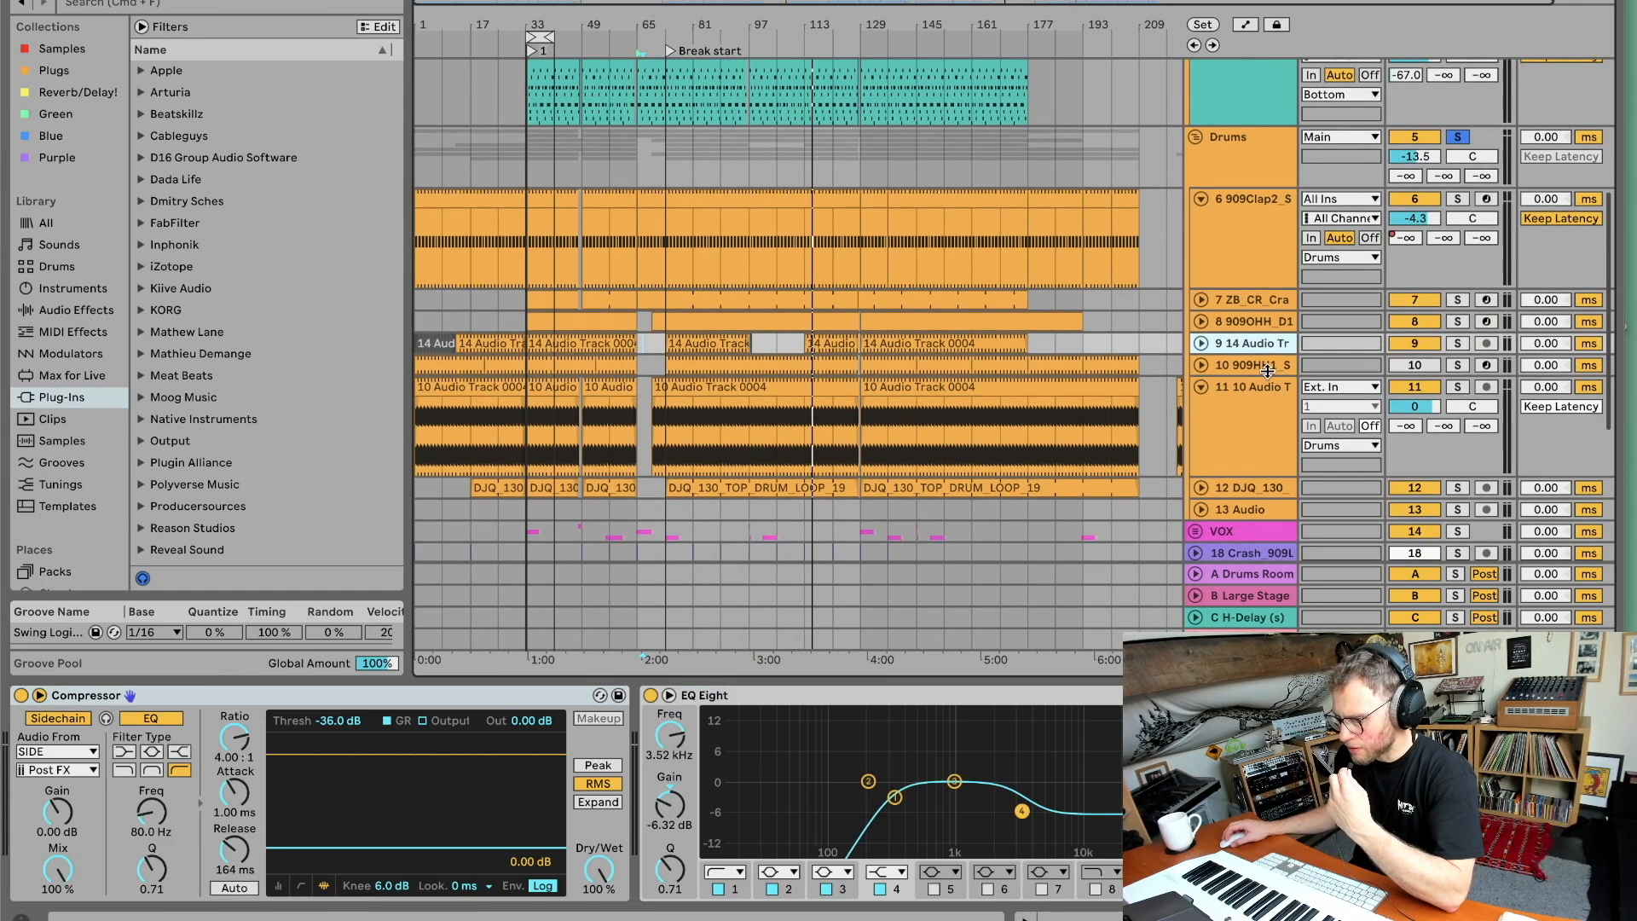
pyautogui.scroll(1, 1260, 371)
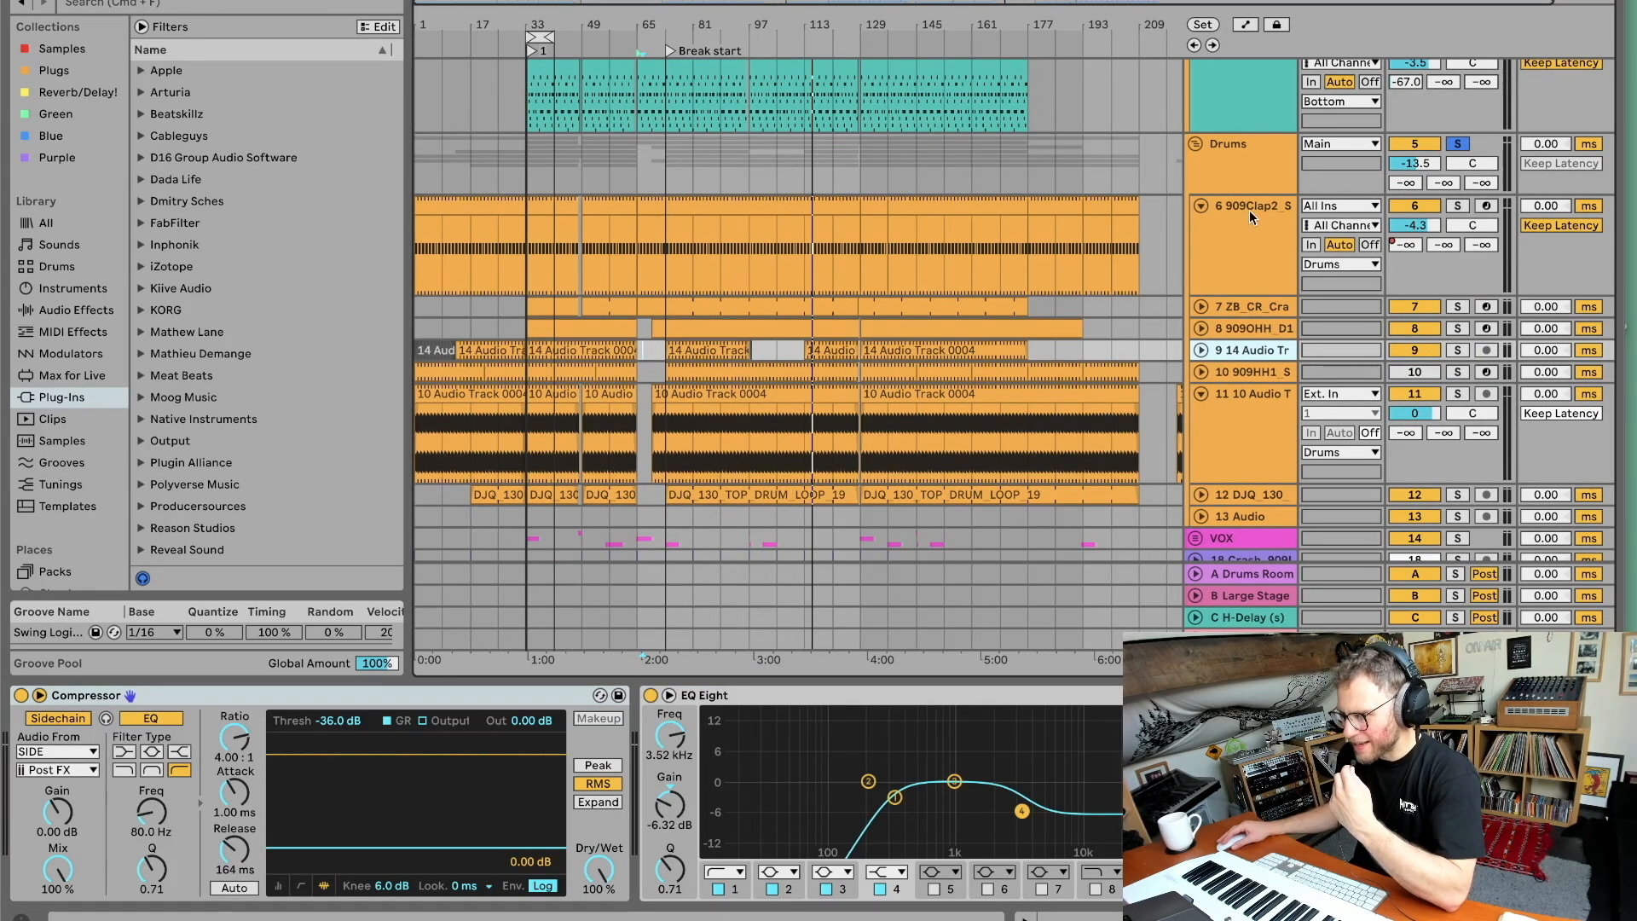
pyautogui.click(814, 35)
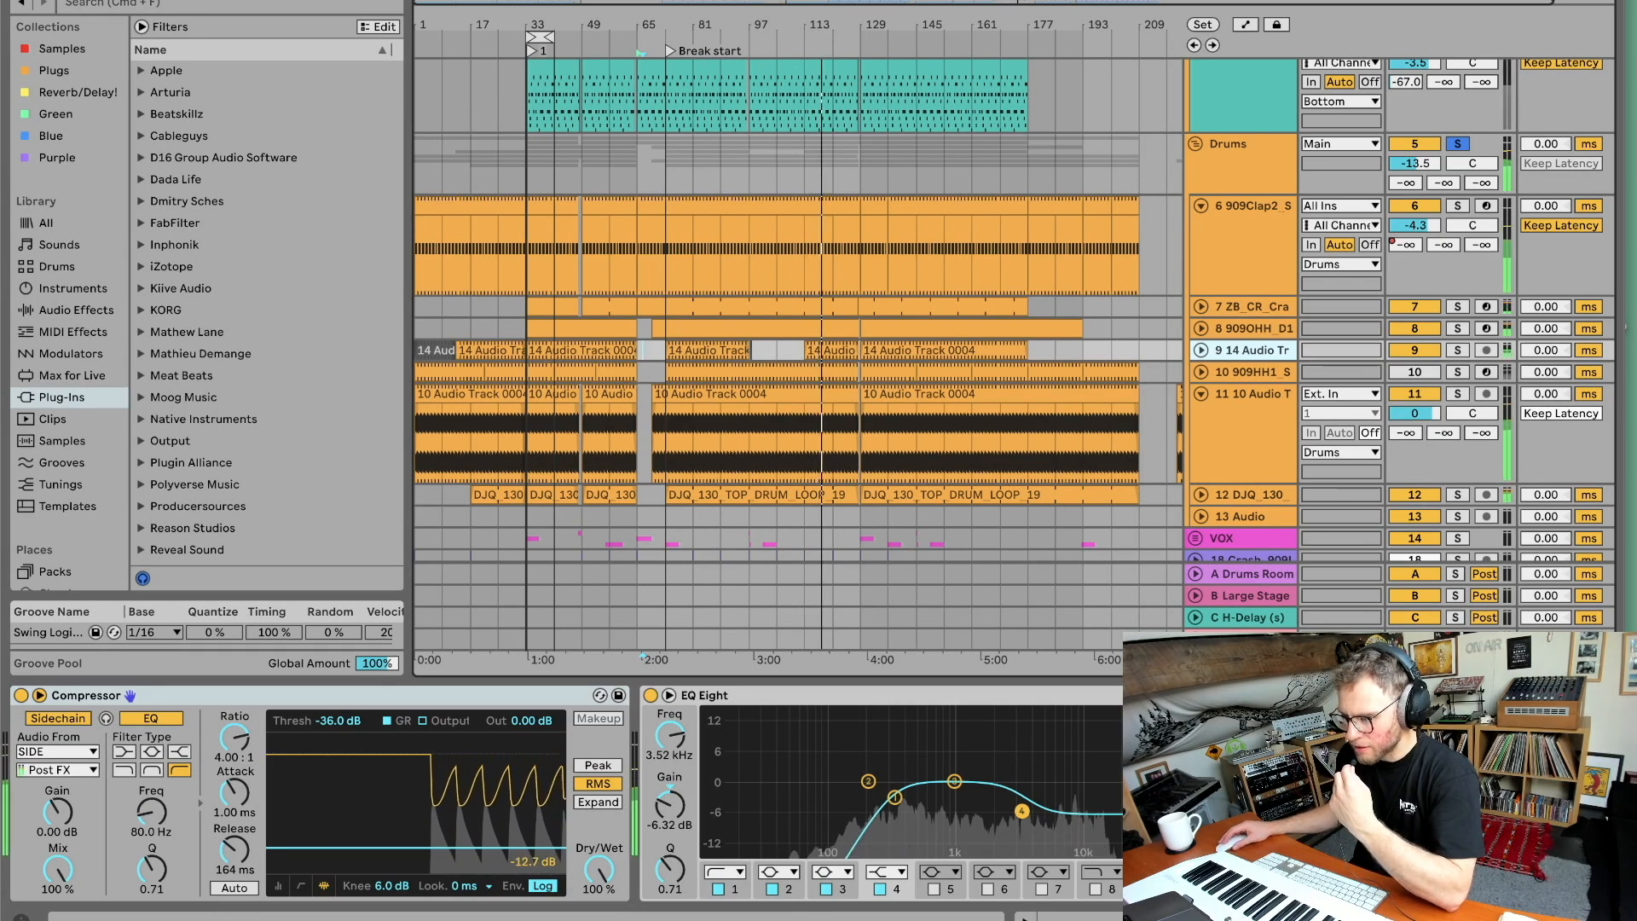
# Solo the 14 Audio track, then solo the 10 Audio track instead and view its EQ Eight and Compressor.
pyautogui.click(1456, 350)
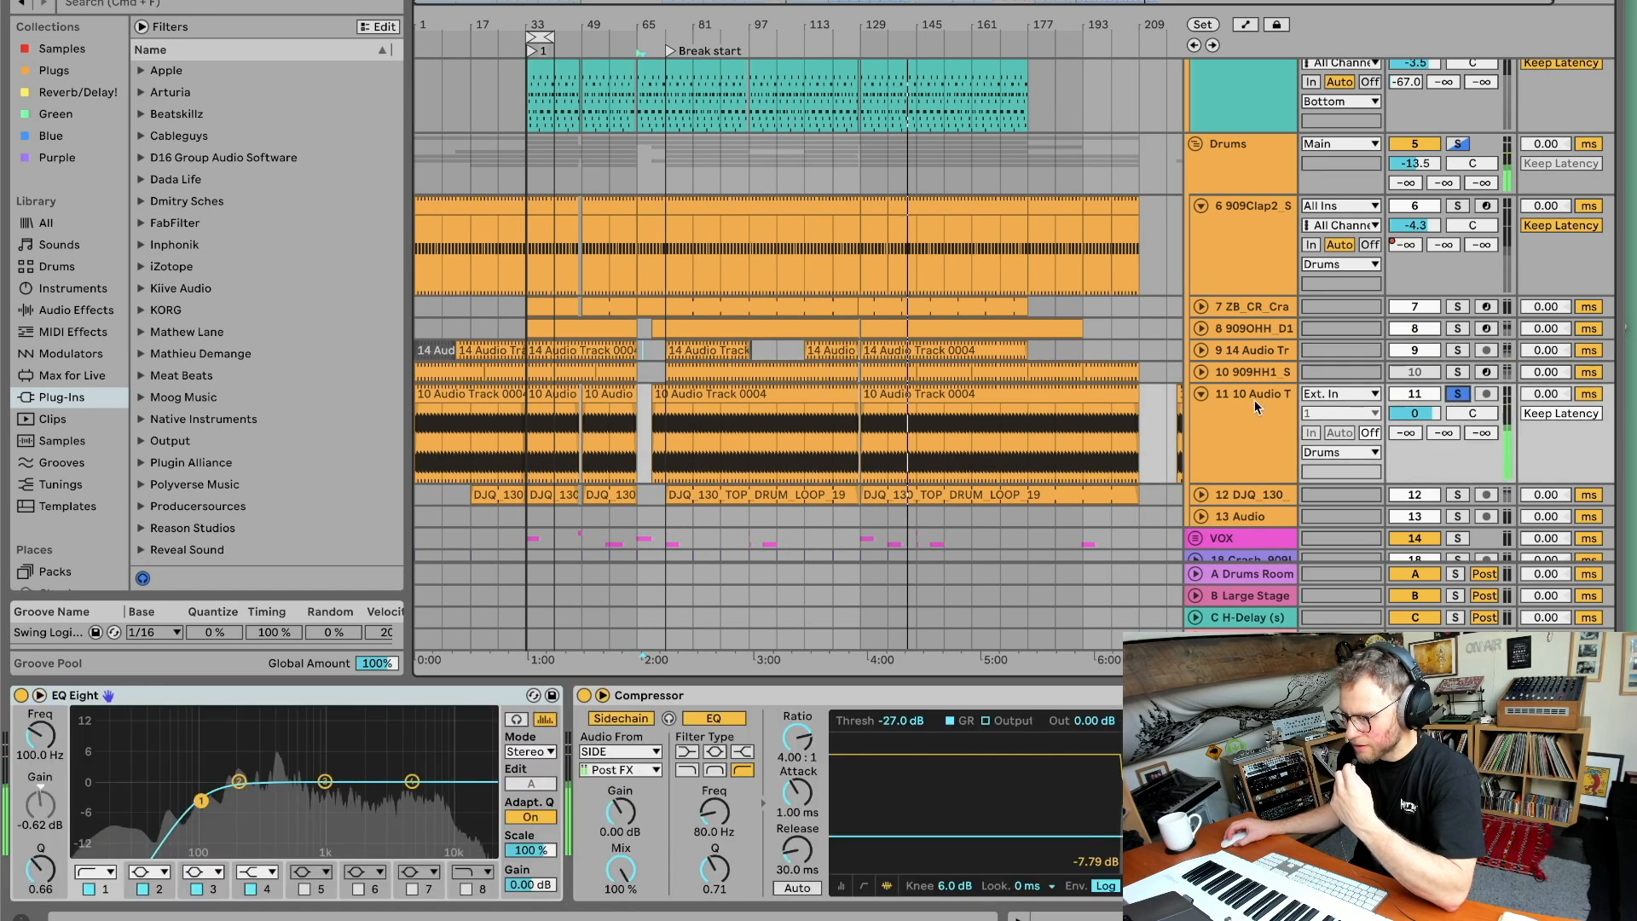
pyautogui.click(1457, 394)
pyautogui.click(1255, 397)
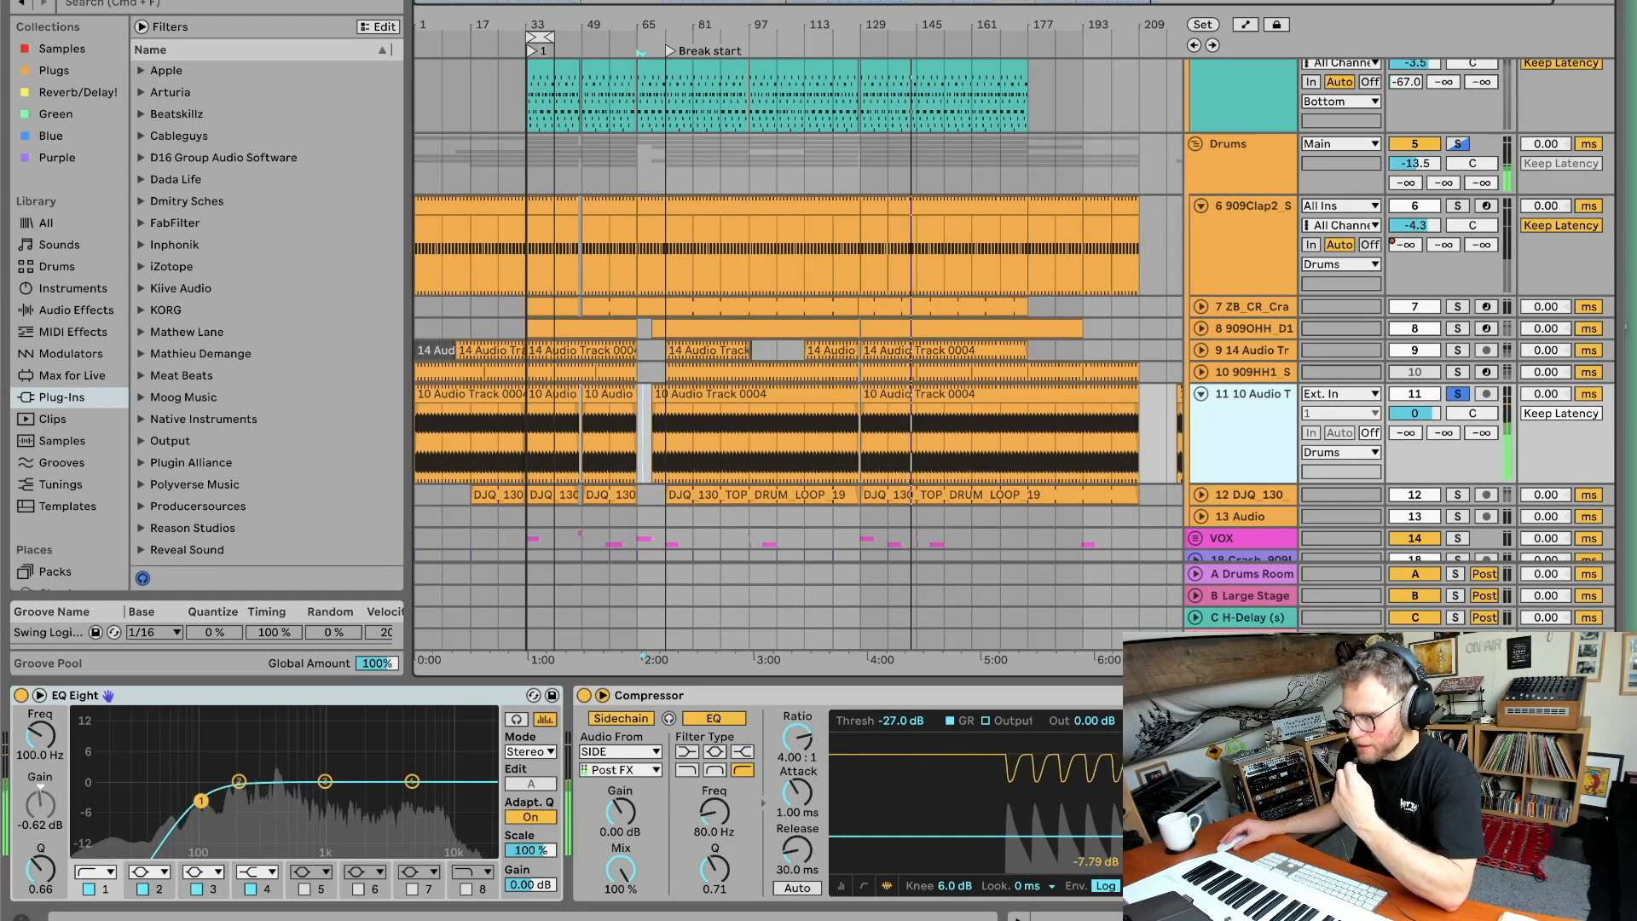
# Expand the DJQ_130 track, solo it, and toggle playback to hear it with its EQ Eight.
pyautogui.scroll(-5, 1204, 340)
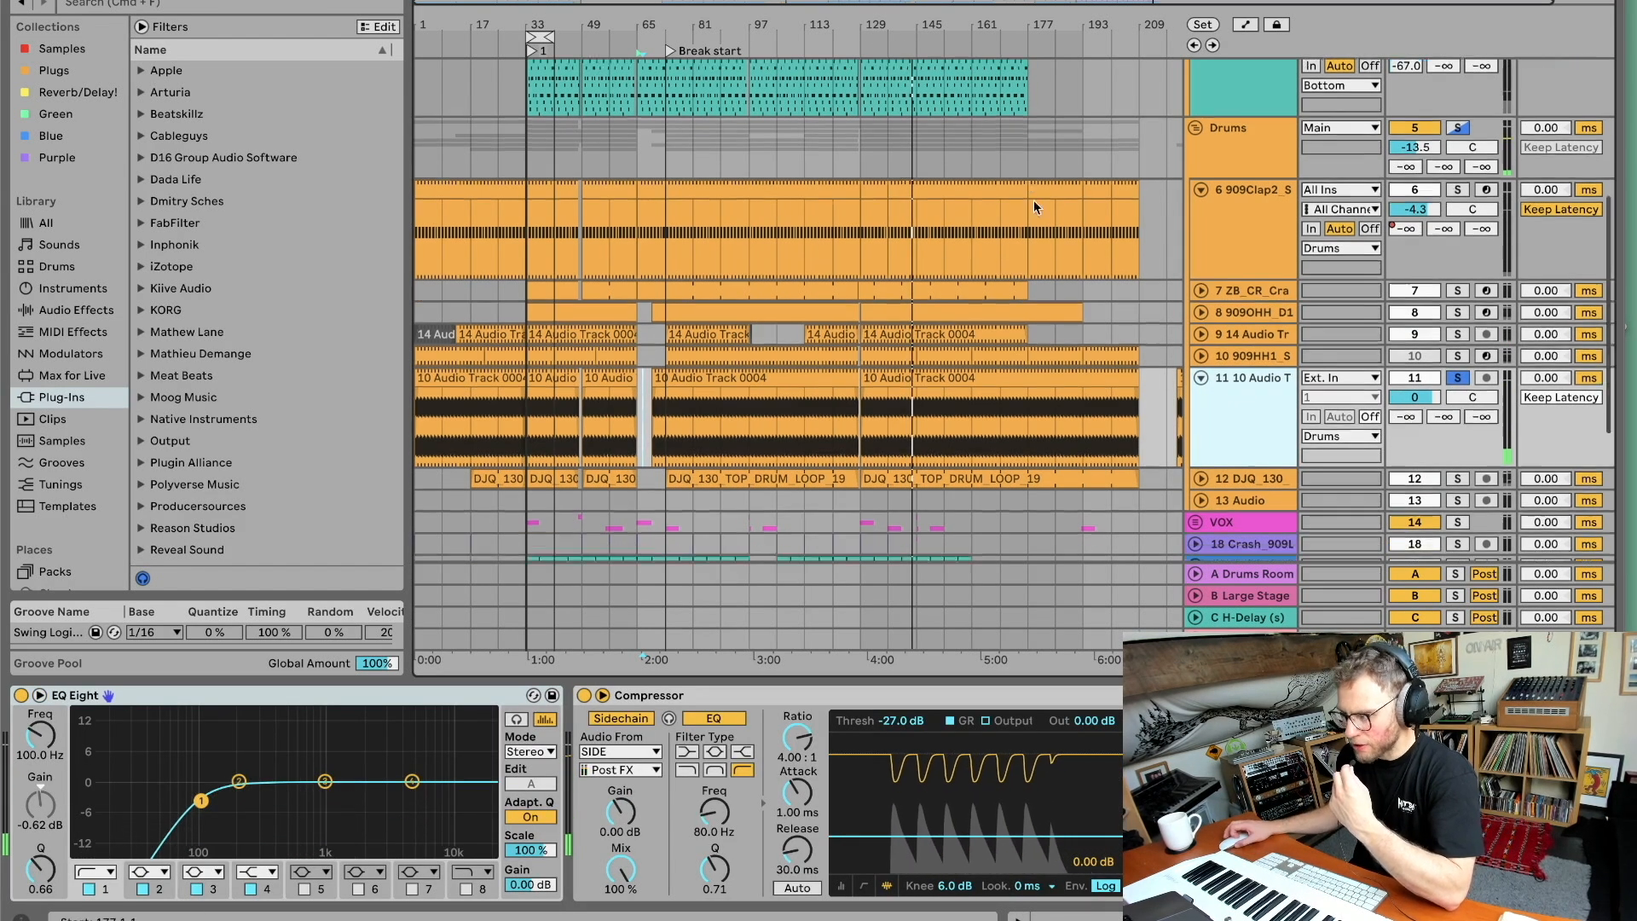
pyautogui.click(1201, 339)
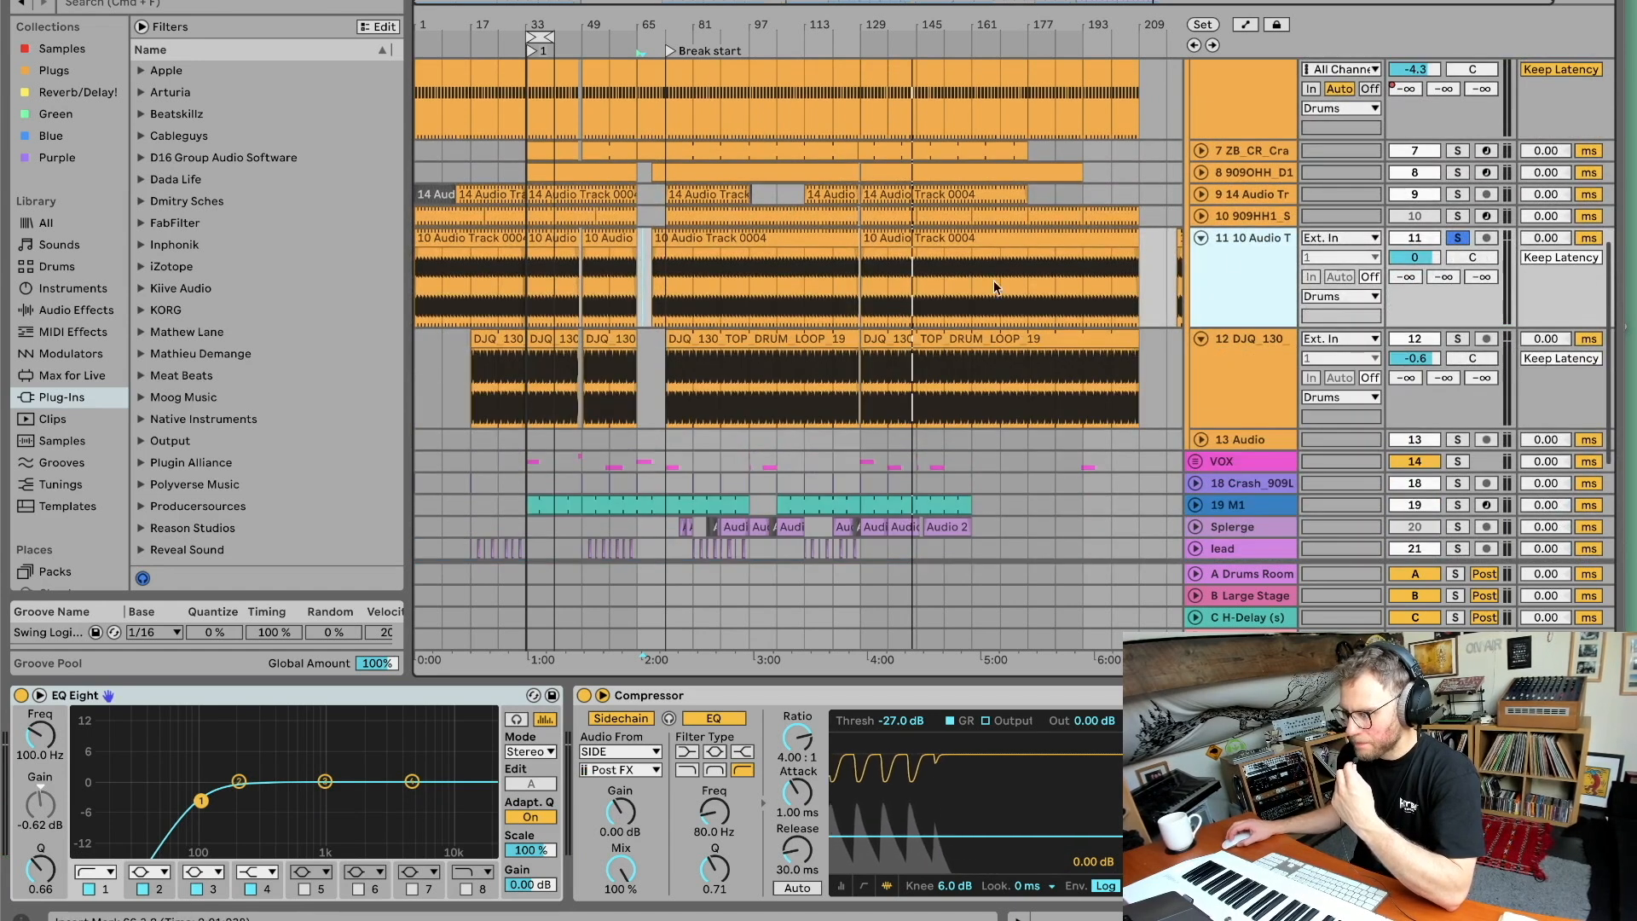
pyautogui.click(1250, 369)
pyautogui.click(1457, 339)
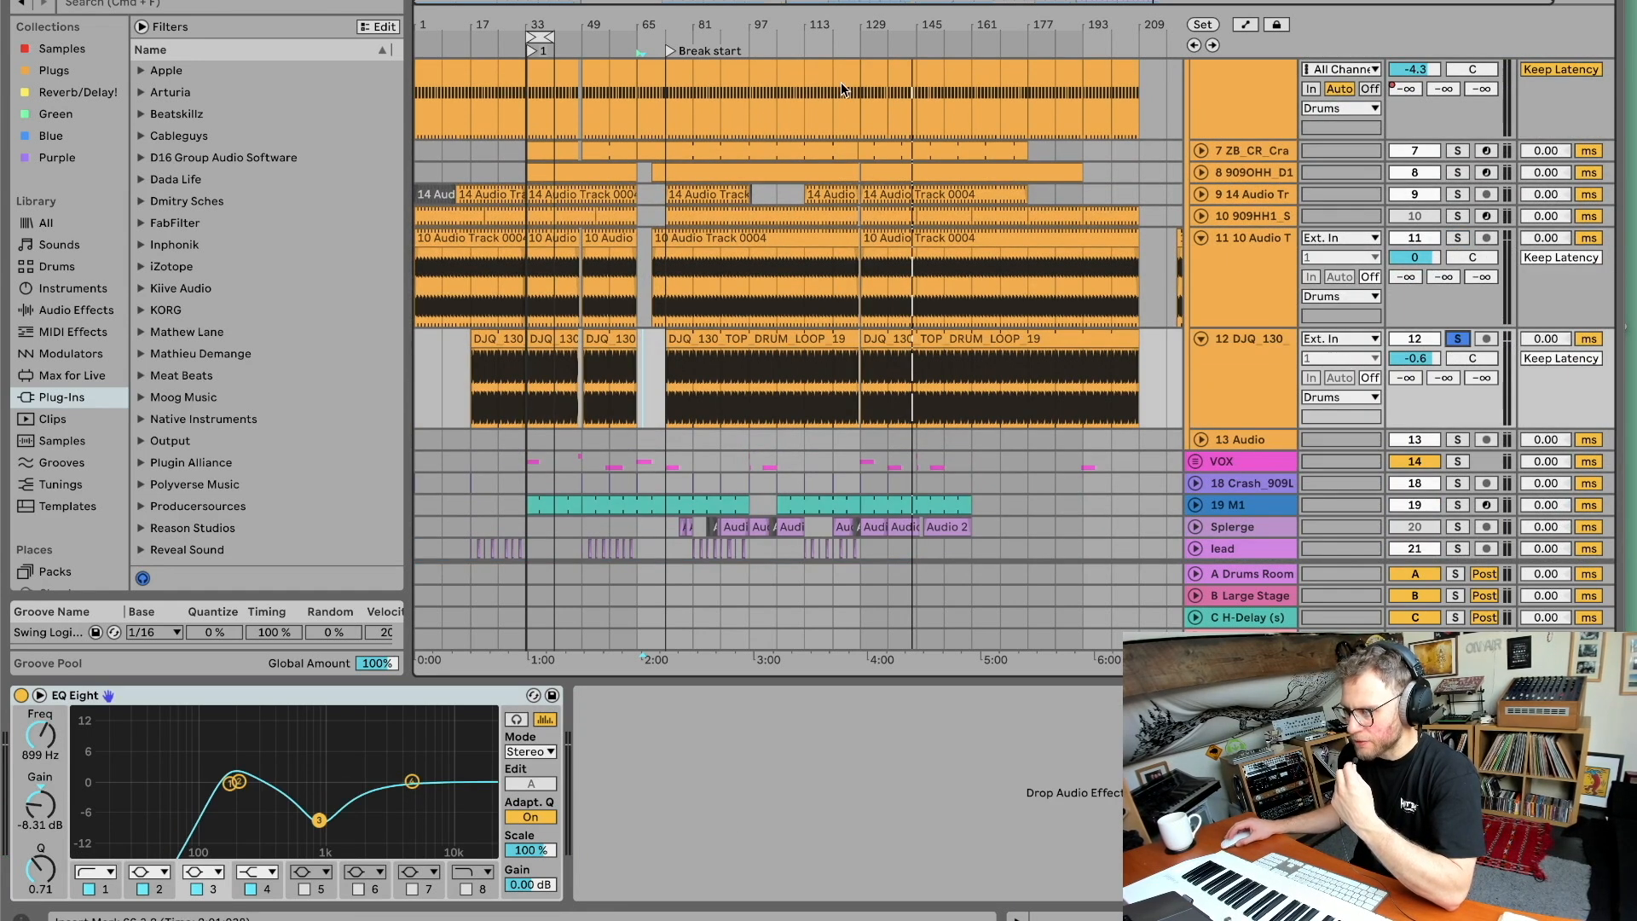
pyautogui.press('space')
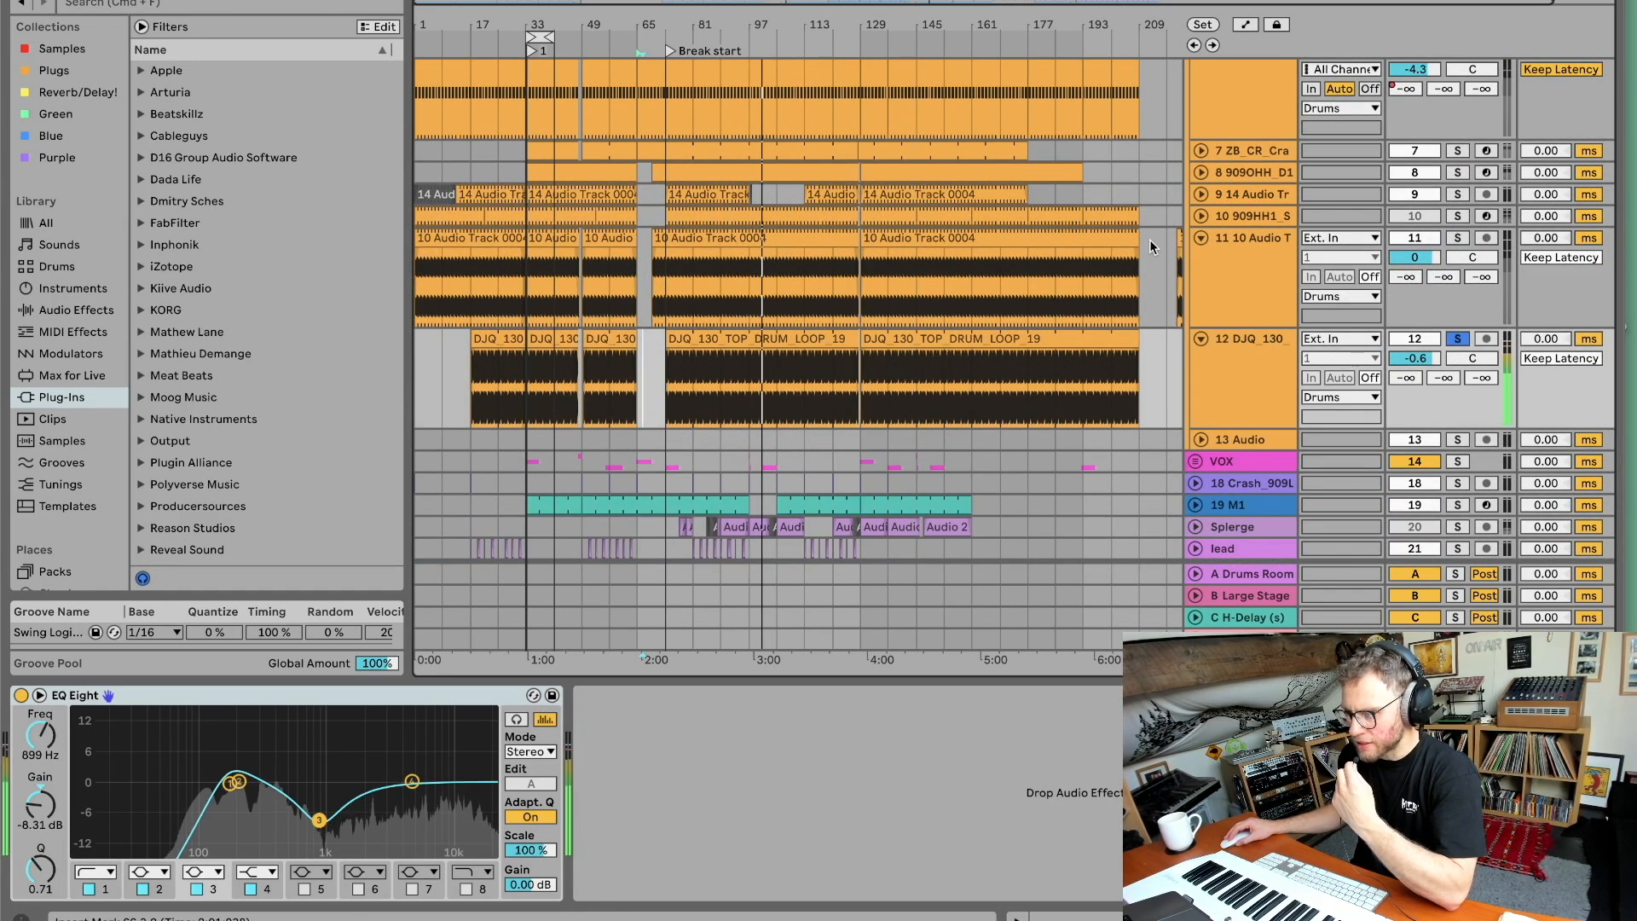
# Select a time range across the drum tracks and inspect the clap sampler and the DJQ_130 track's devices.
pyautogui.click(1290, 380)
pyautogui.scroll(1, 1291, 367)
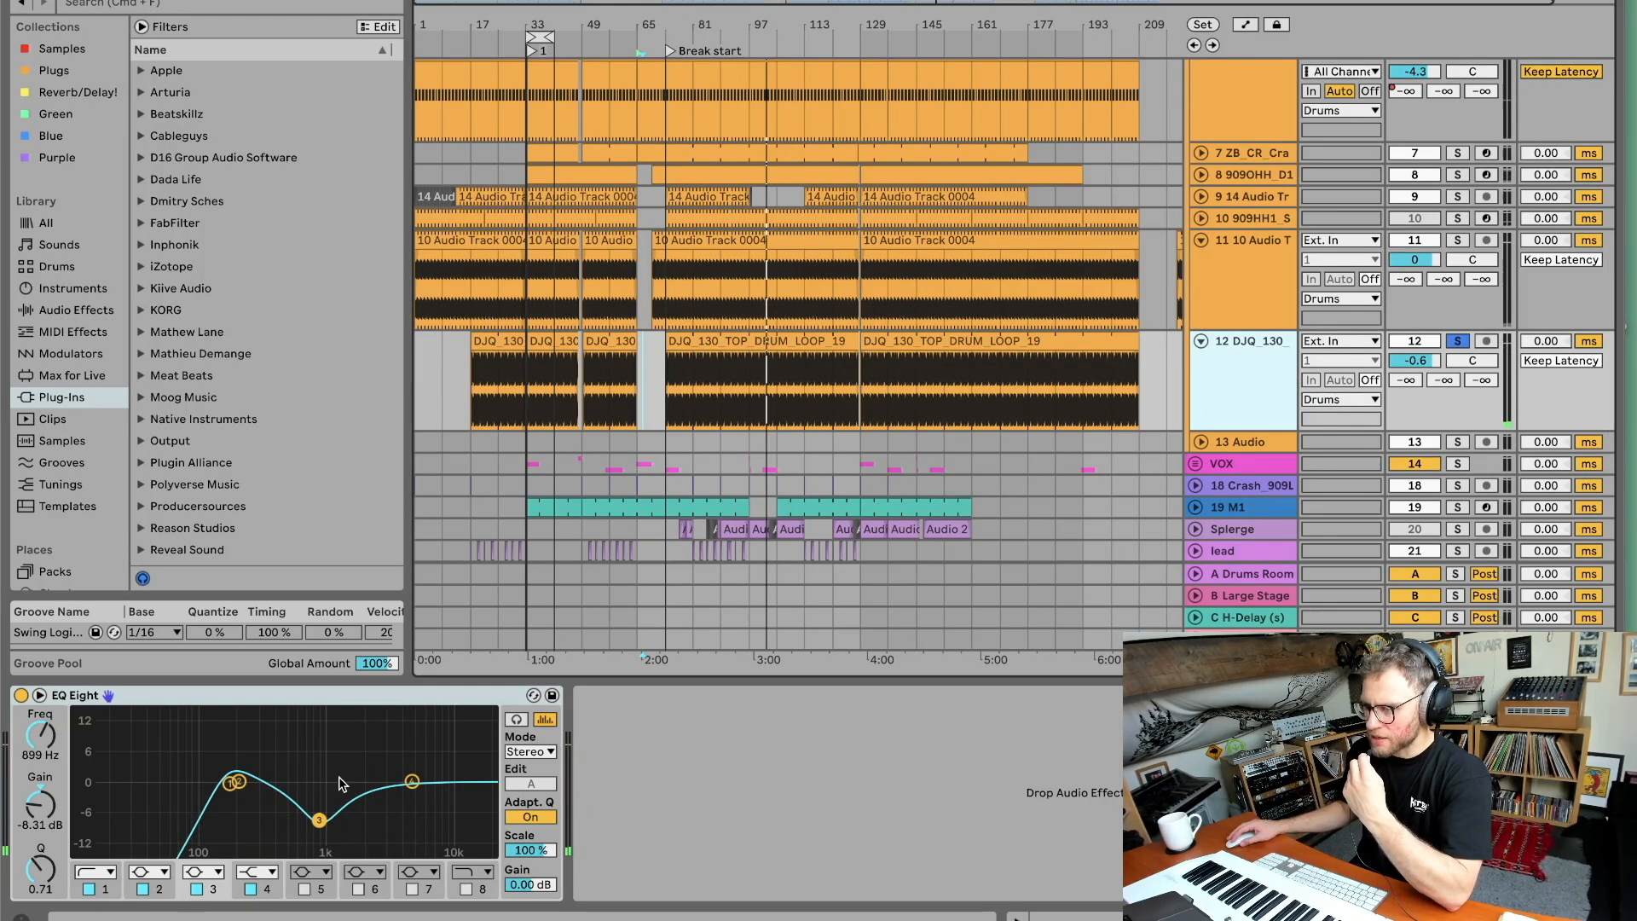
pyautogui.scroll(2, 816, 364)
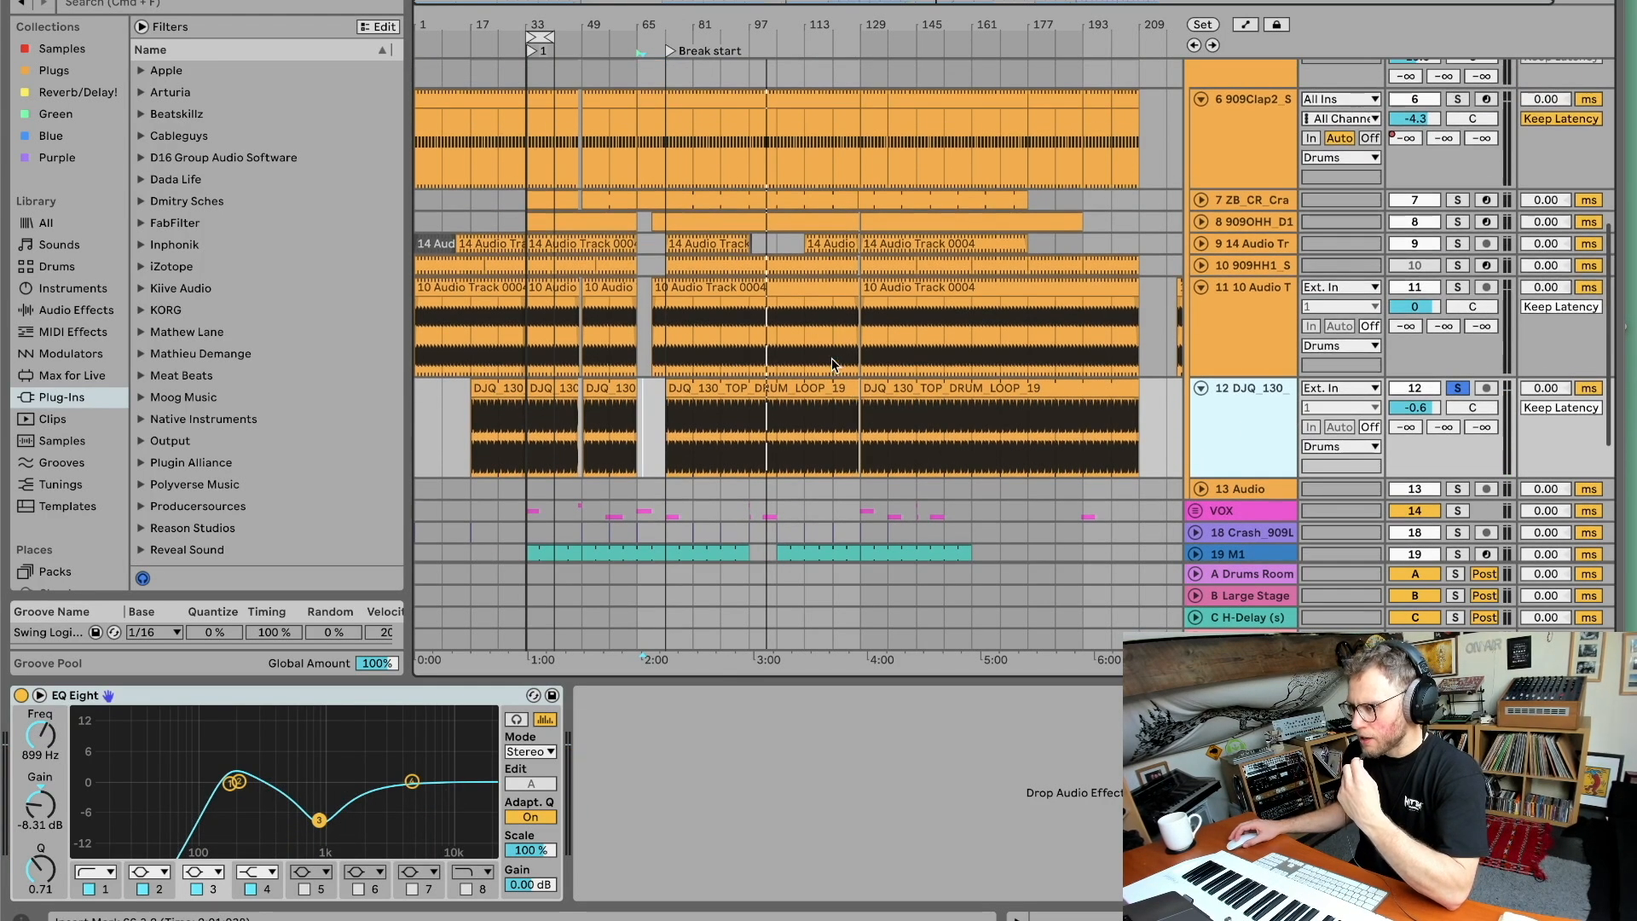
pyautogui.moveTo(965, 341); pyautogui.dragTo(879, 180)
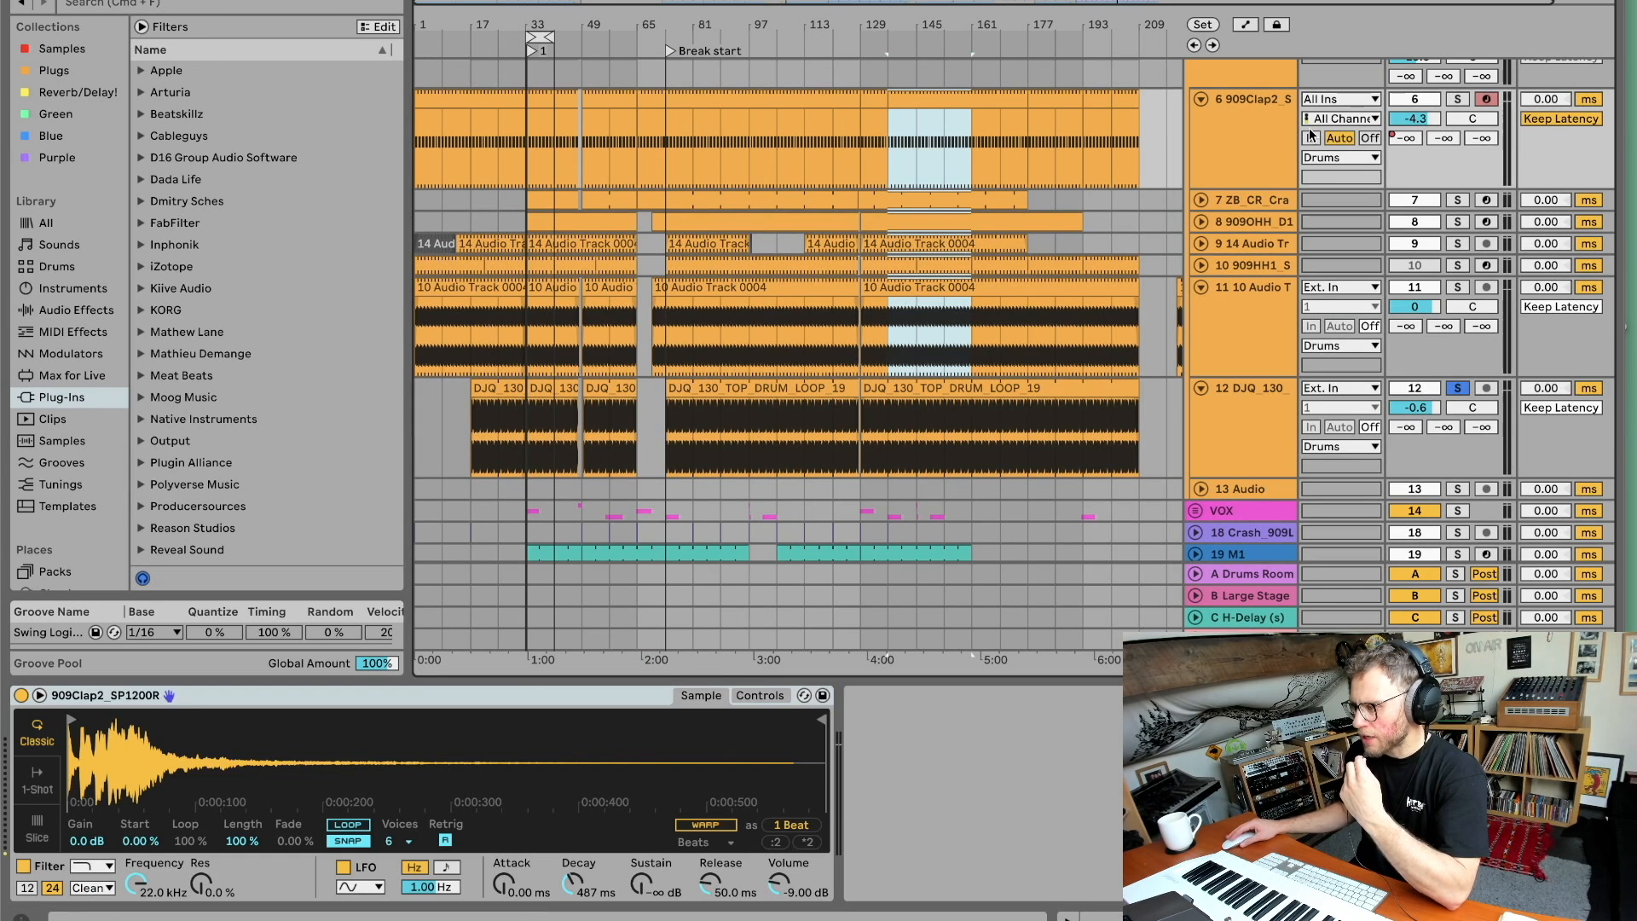
pyautogui.click(1256, 116)
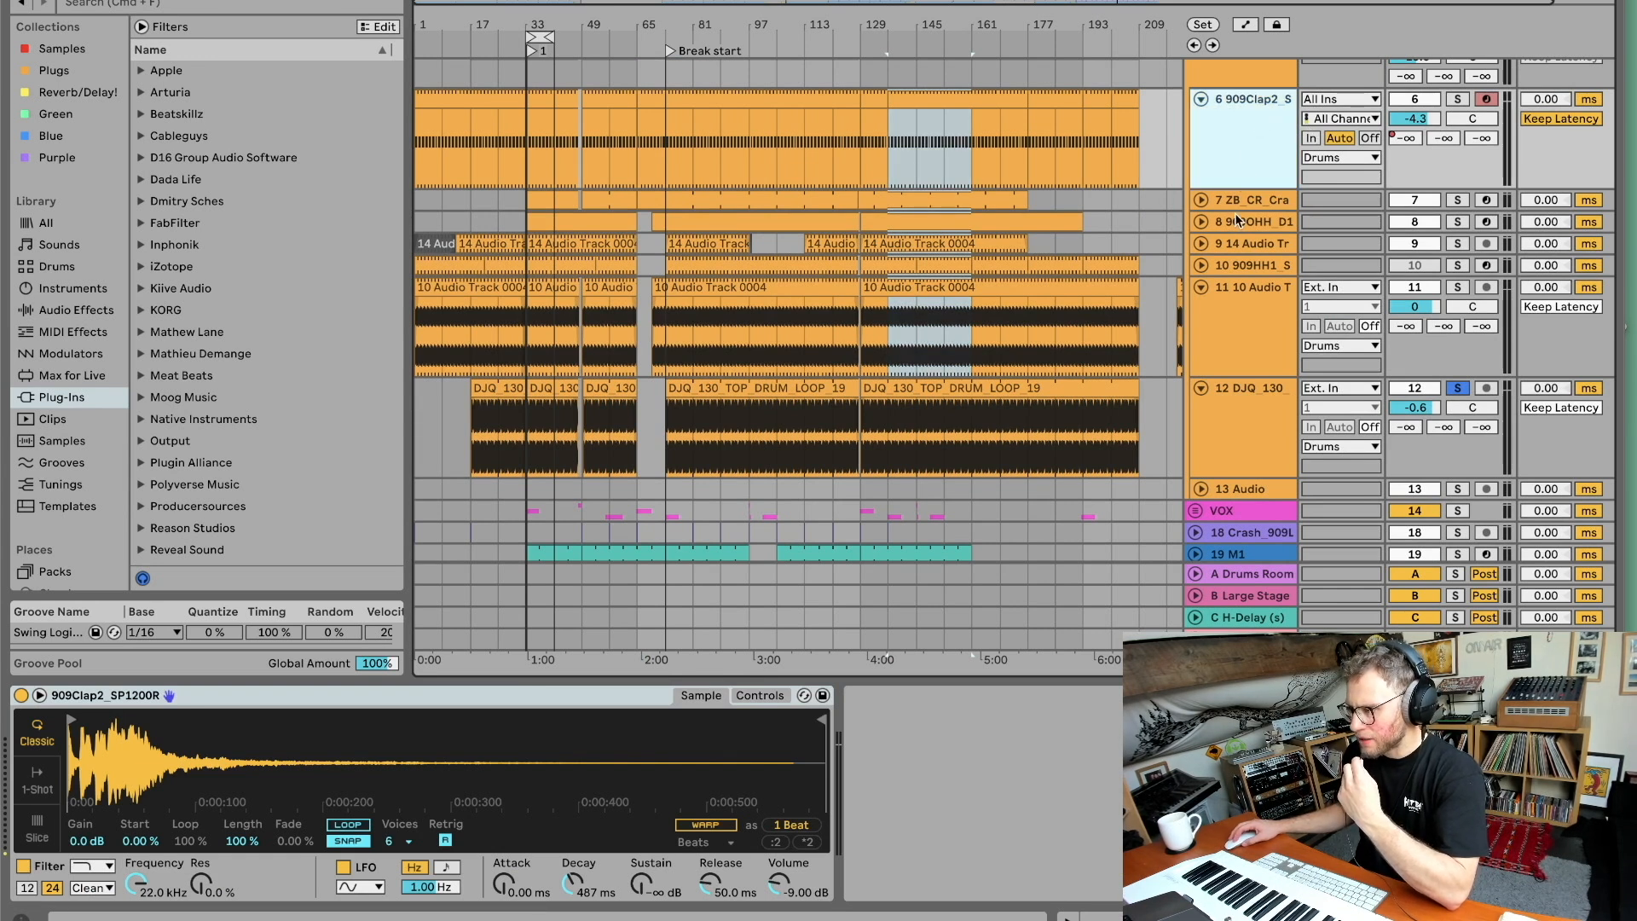
pyautogui.click(1242, 416)
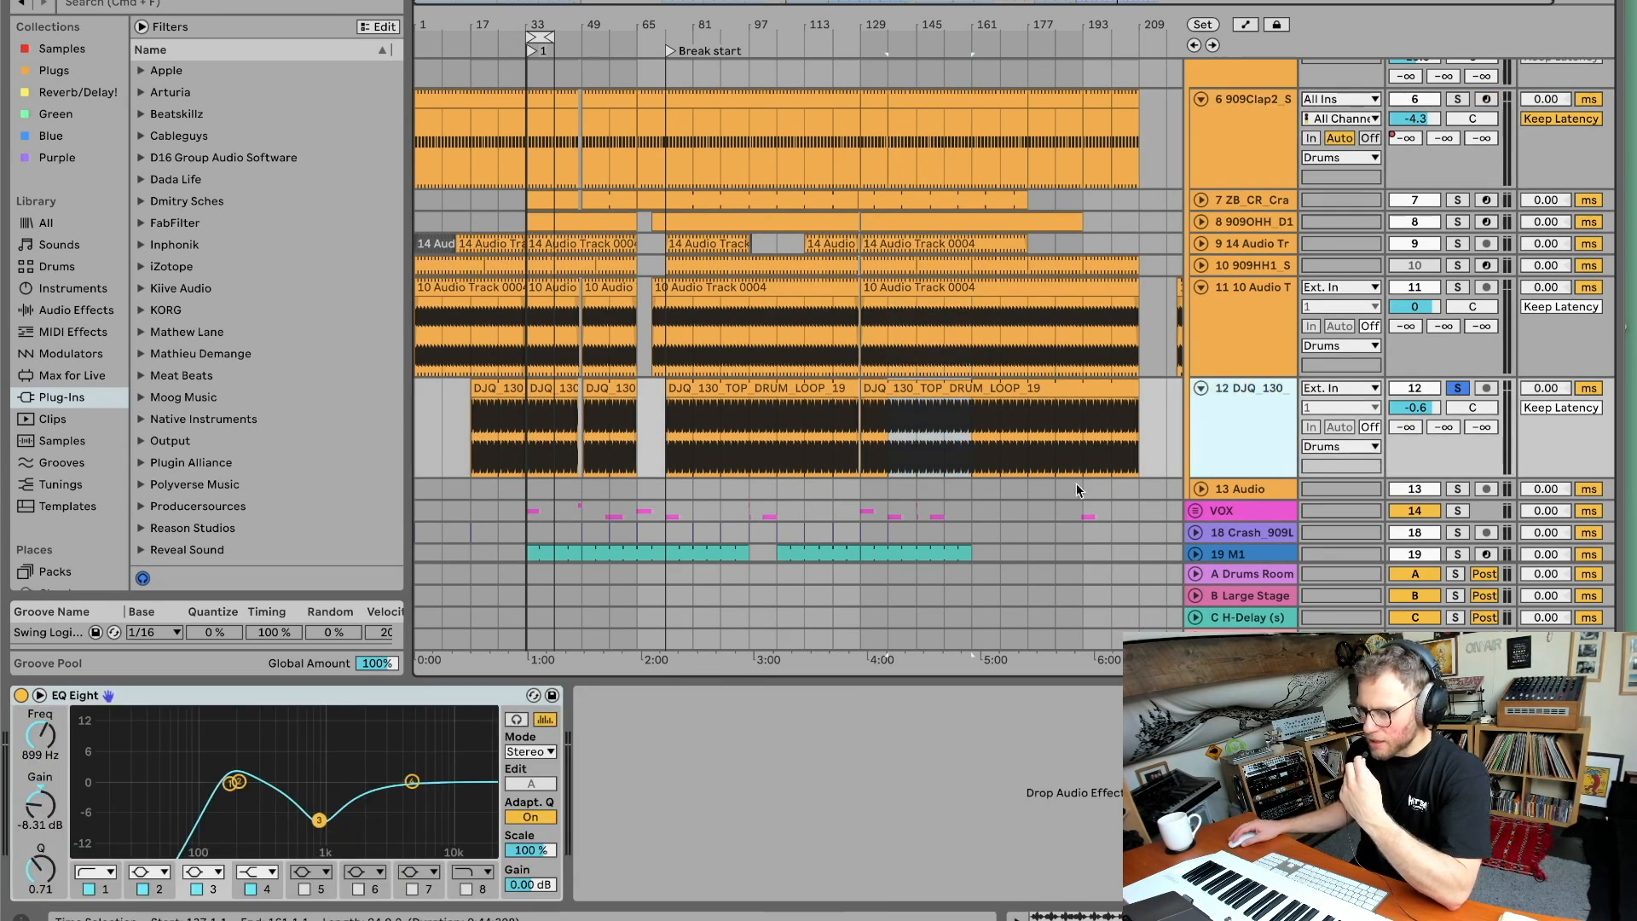
# Expand the VOX group and solo it.
pyautogui.scroll(1, 483, 632)
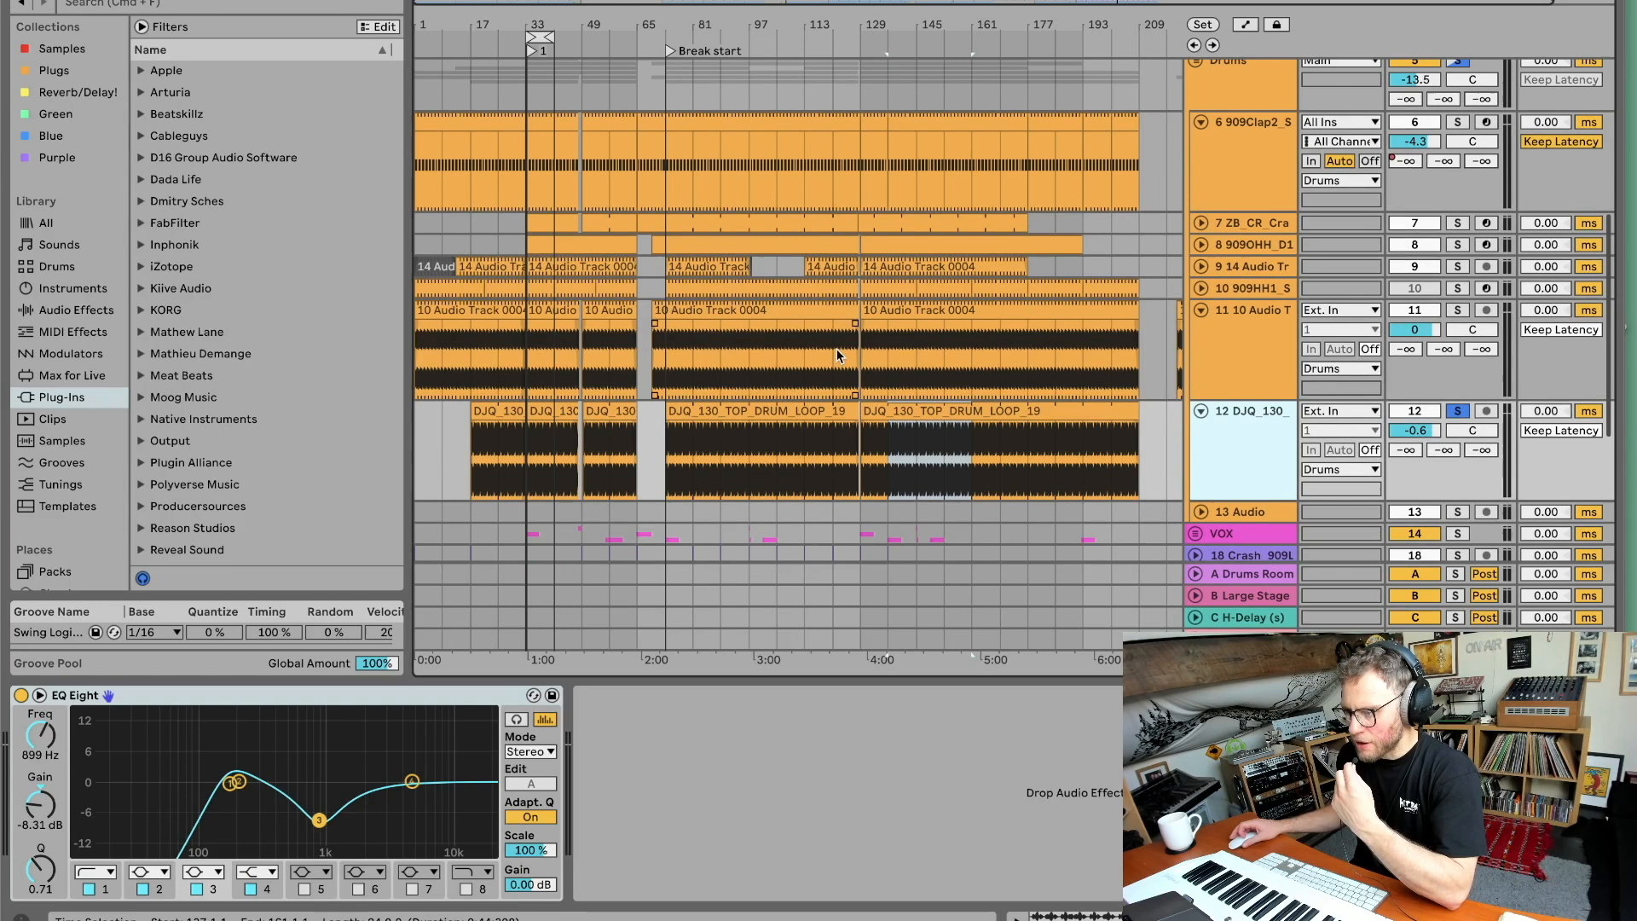
pyautogui.scroll(-5, 838, 356)
pyautogui.click(1251, 397)
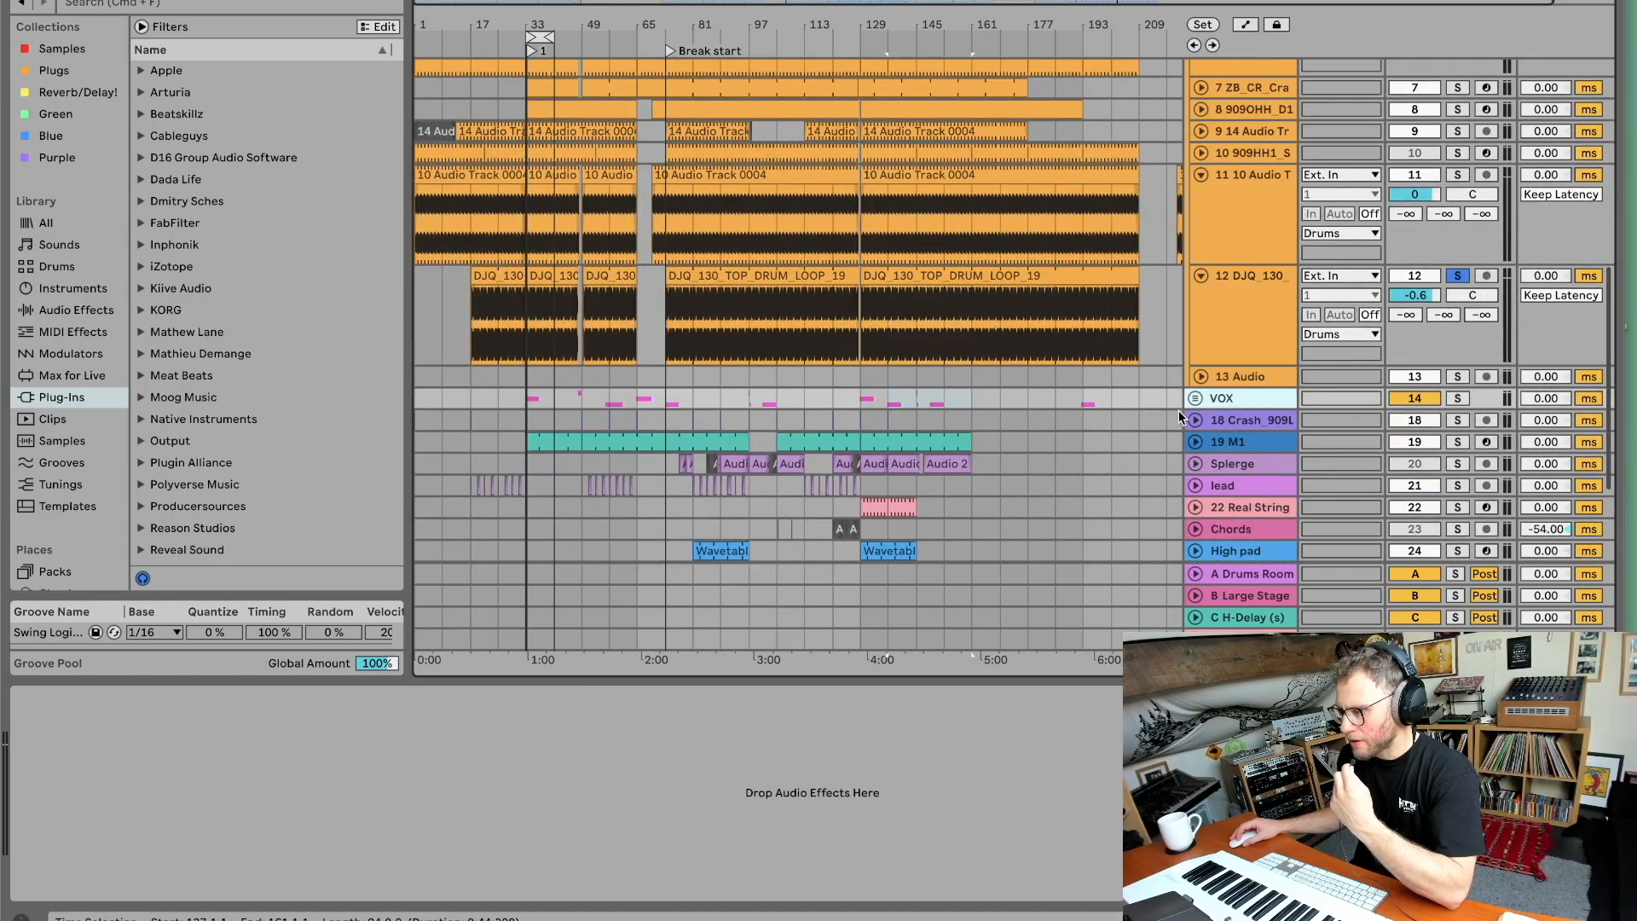
pyautogui.click(1196, 397)
pyautogui.scroll(-6, 1234, 426)
pyautogui.click(1456, 237)
# Zoom in on the male vocal loop clip on track 16 GM8_130 to inspect it, then zoom back out.
pyautogui.moveTo(531, 21); pyautogui.dragTo(540, 290)
pyautogui.click(652, 418)
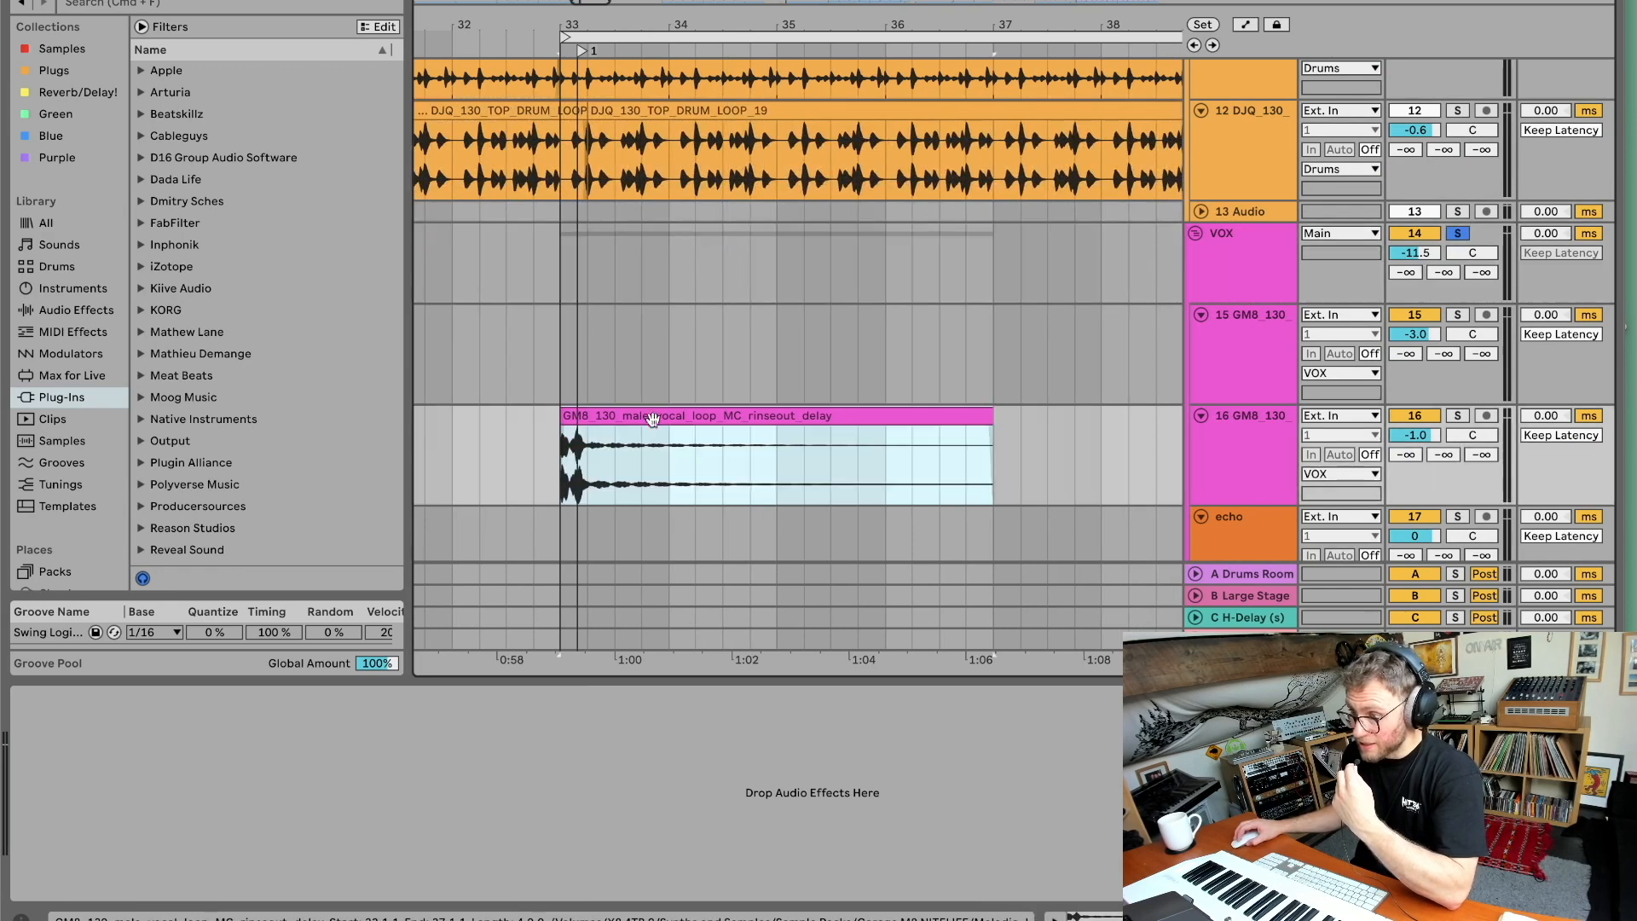
pyautogui.click(1224, 450)
pyautogui.click(626, 418)
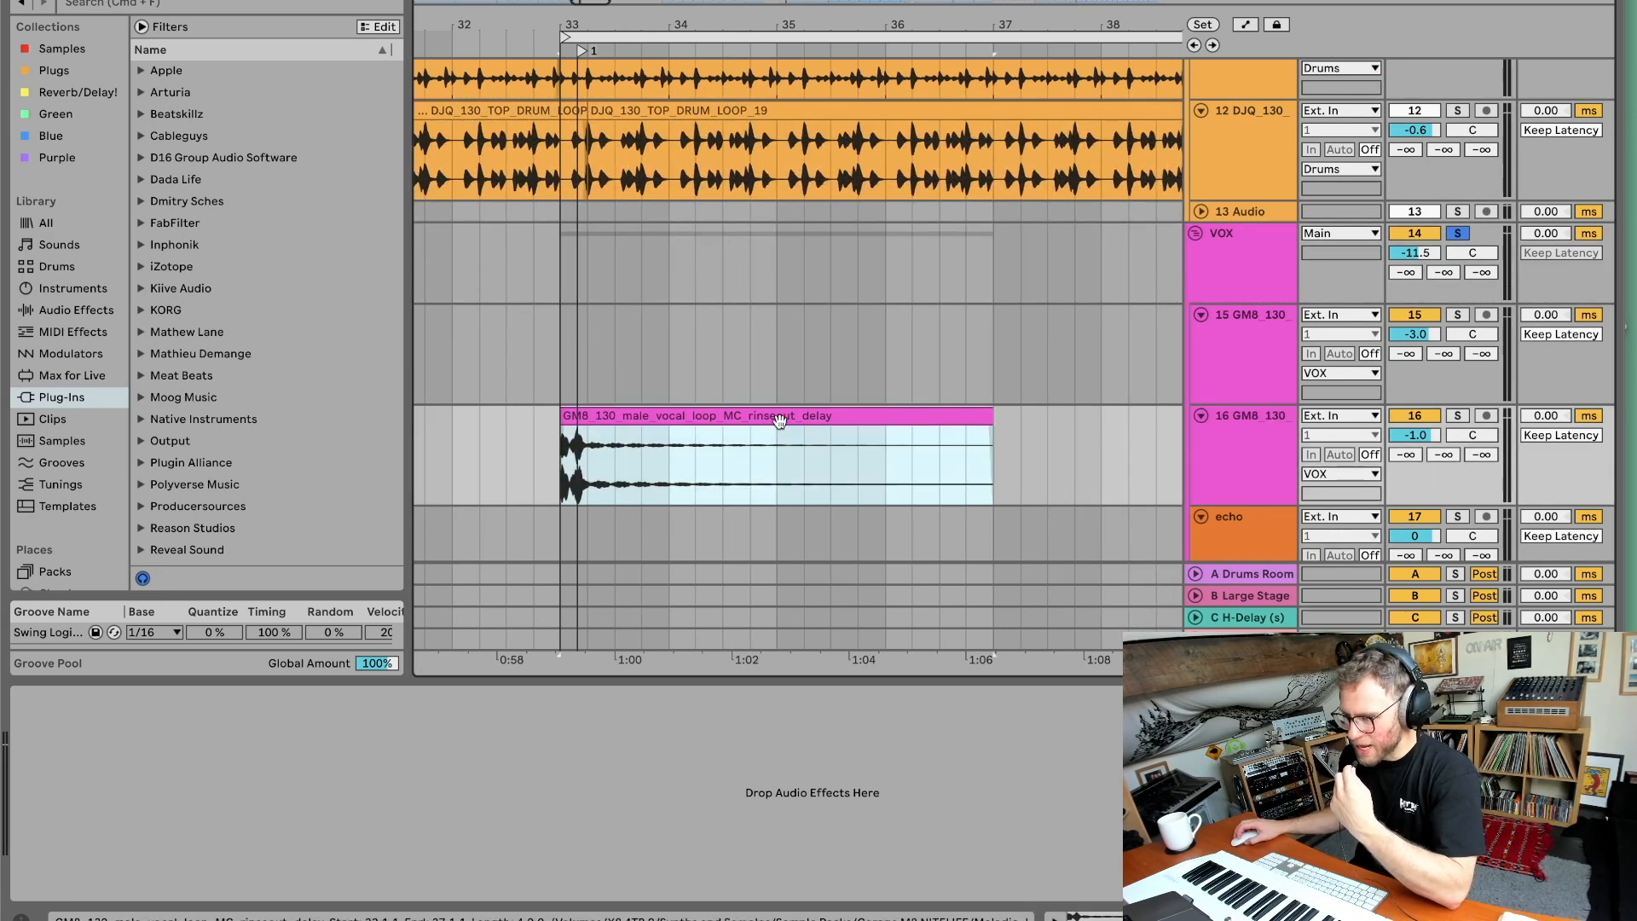
pyautogui.hscroll(4, 896, 405)
pyautogui.moveTo(767, 26); pyautogui.dragTo(767, 2)
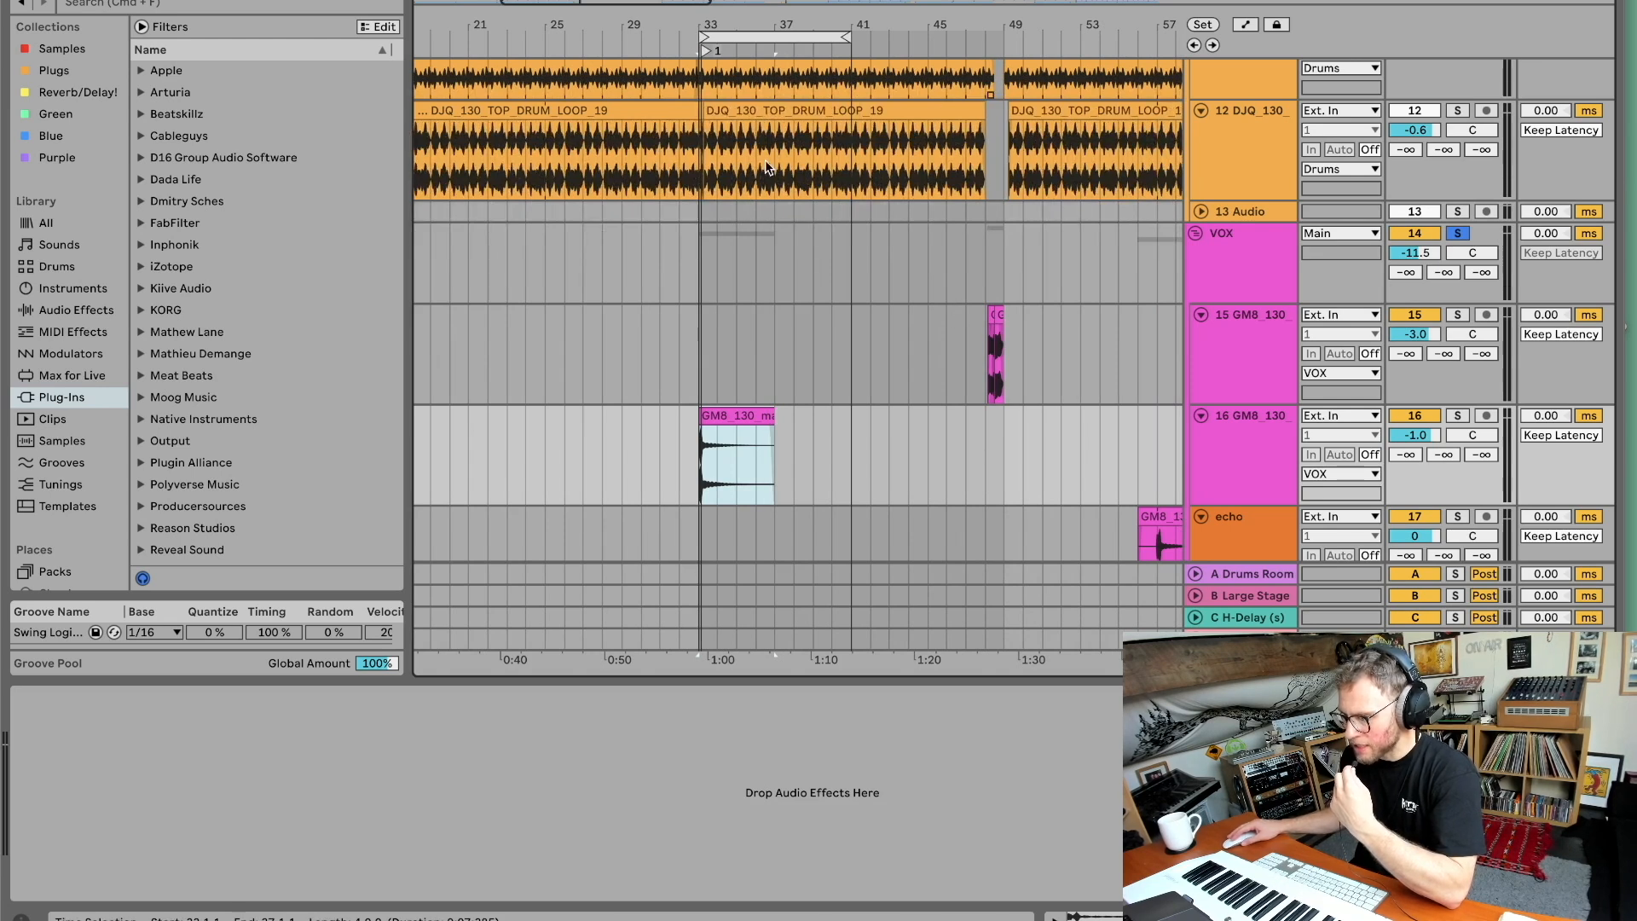
# Start playback of the vocal section from around bar 48.
pyautogui.press('space')
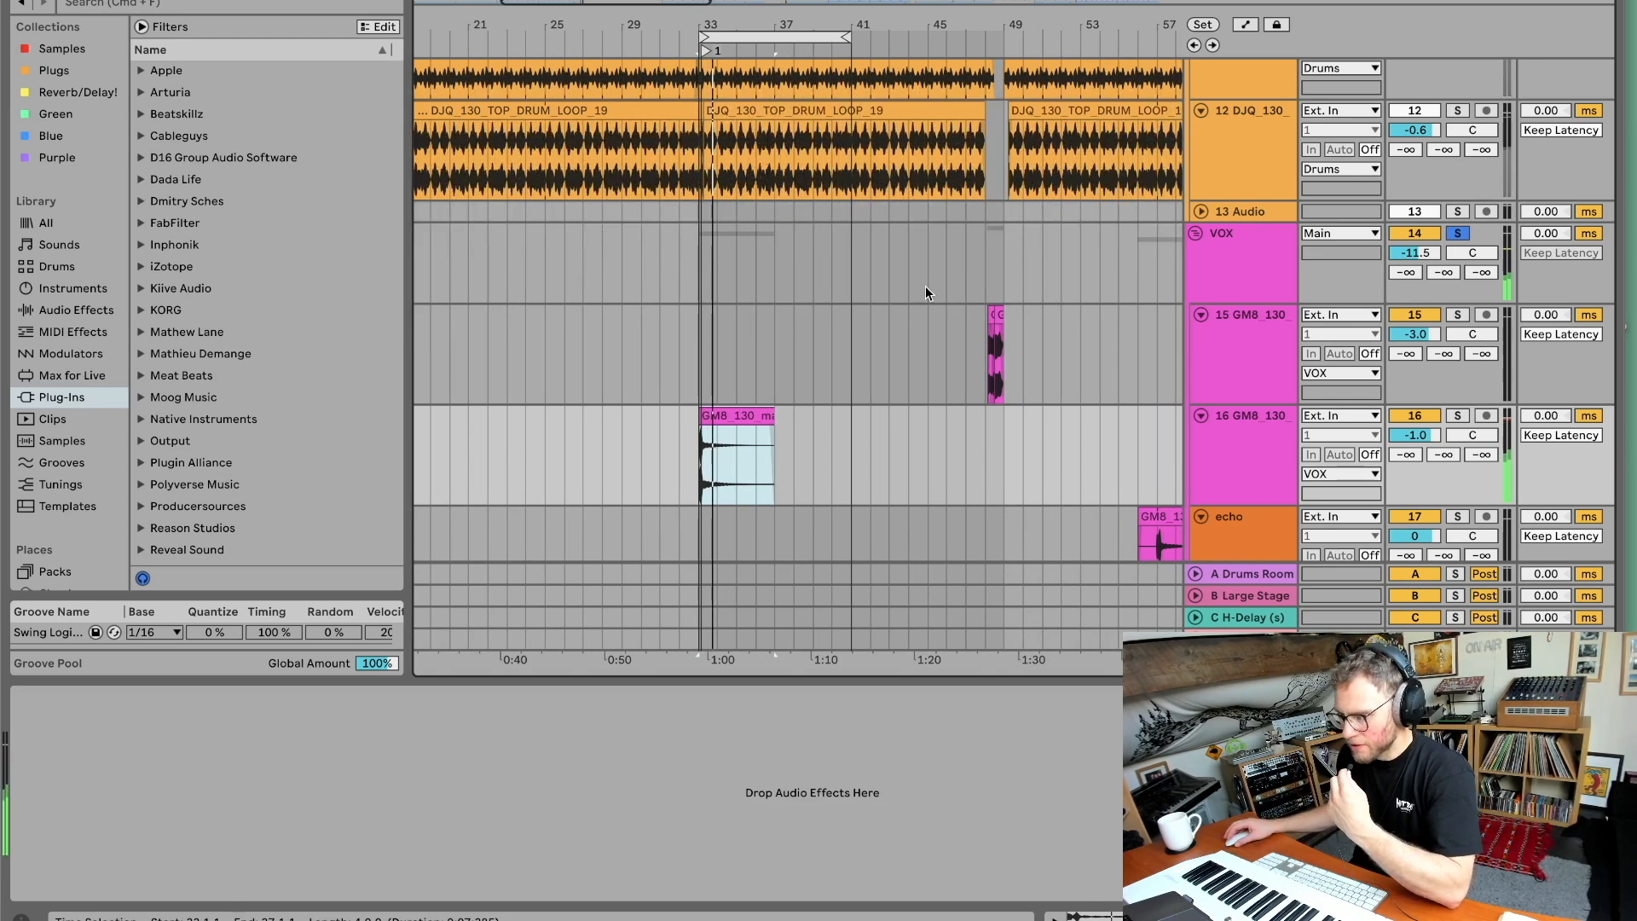
pyautogui.click(984, 44)
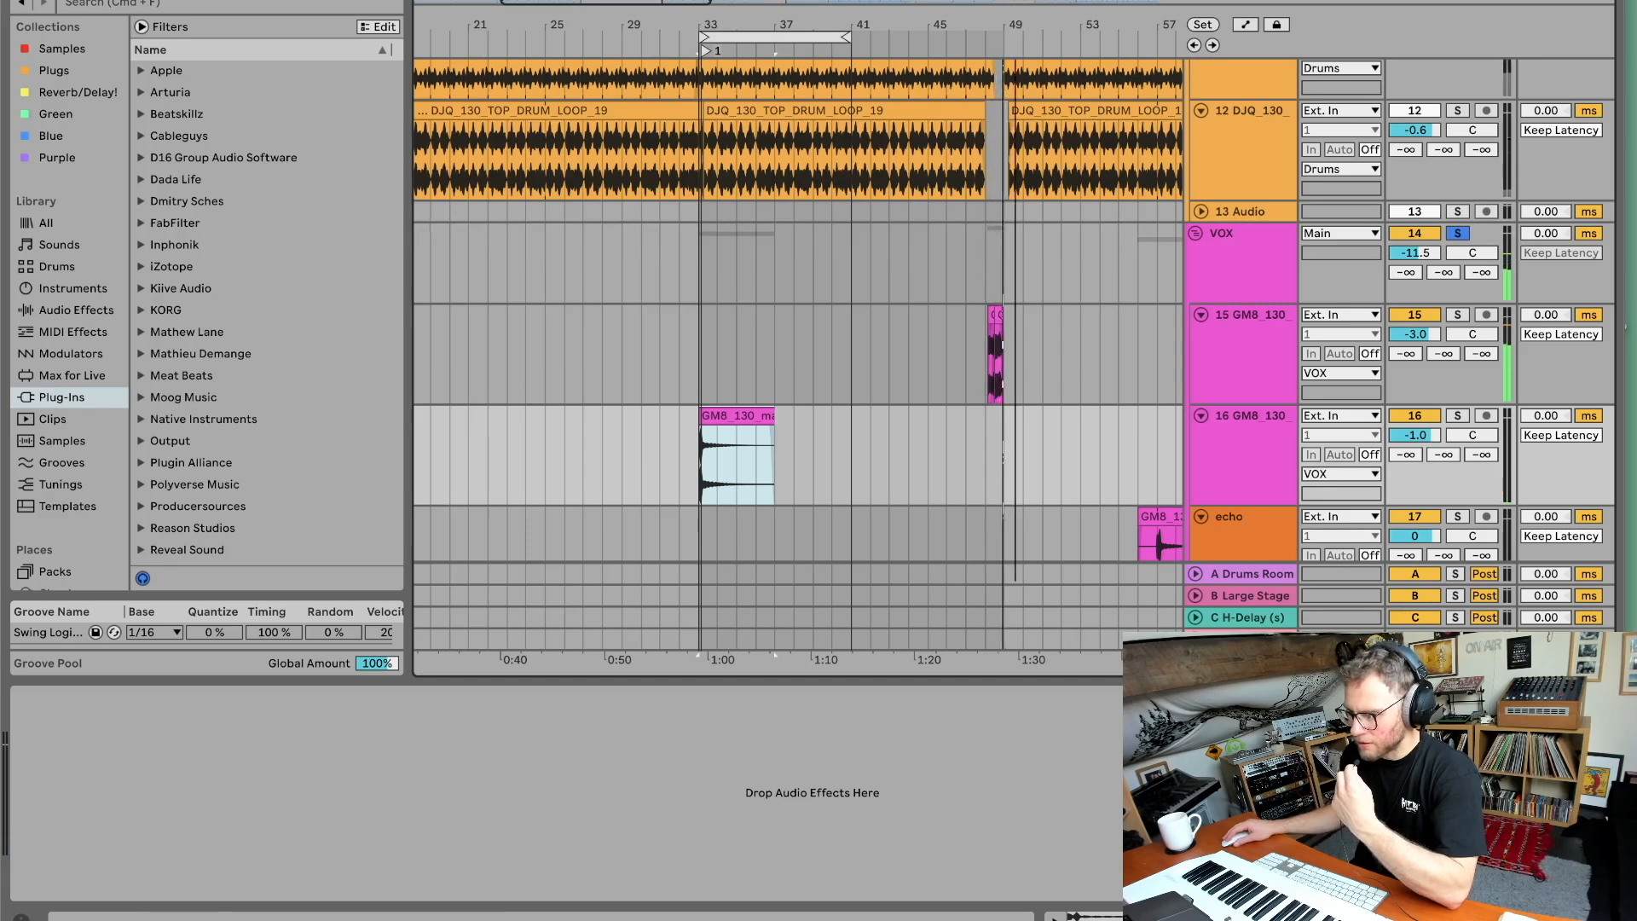
pyautogui.moveTo(1015, 26); pyautogui.dragTo(750, 9)
# Select the VOX group's tracks and the echo track in turn to inspect their device chains.
pyautogui.hscroll(-2, 887, 315)
pyautogui.scroll(-1, 881, 347)
pyautogui.click(1220, 234)
pyautogui.click(1241, 380)
pyautogui.click(1246, 333)
pyautogui.click(1257, 447)
pyautogui.click(1251, 490)
pyautogui.click(1260, 203)
pyautogui.click(1248, 339)
pyautogui.click(1240, 382)
pyautogui.scroll(-3, 1239, 382)
pyautogui.click(1240, 383)
pyautogui.scroll(1, 1240, 389)
pyautogui.scroll(-2, 1238, 386)
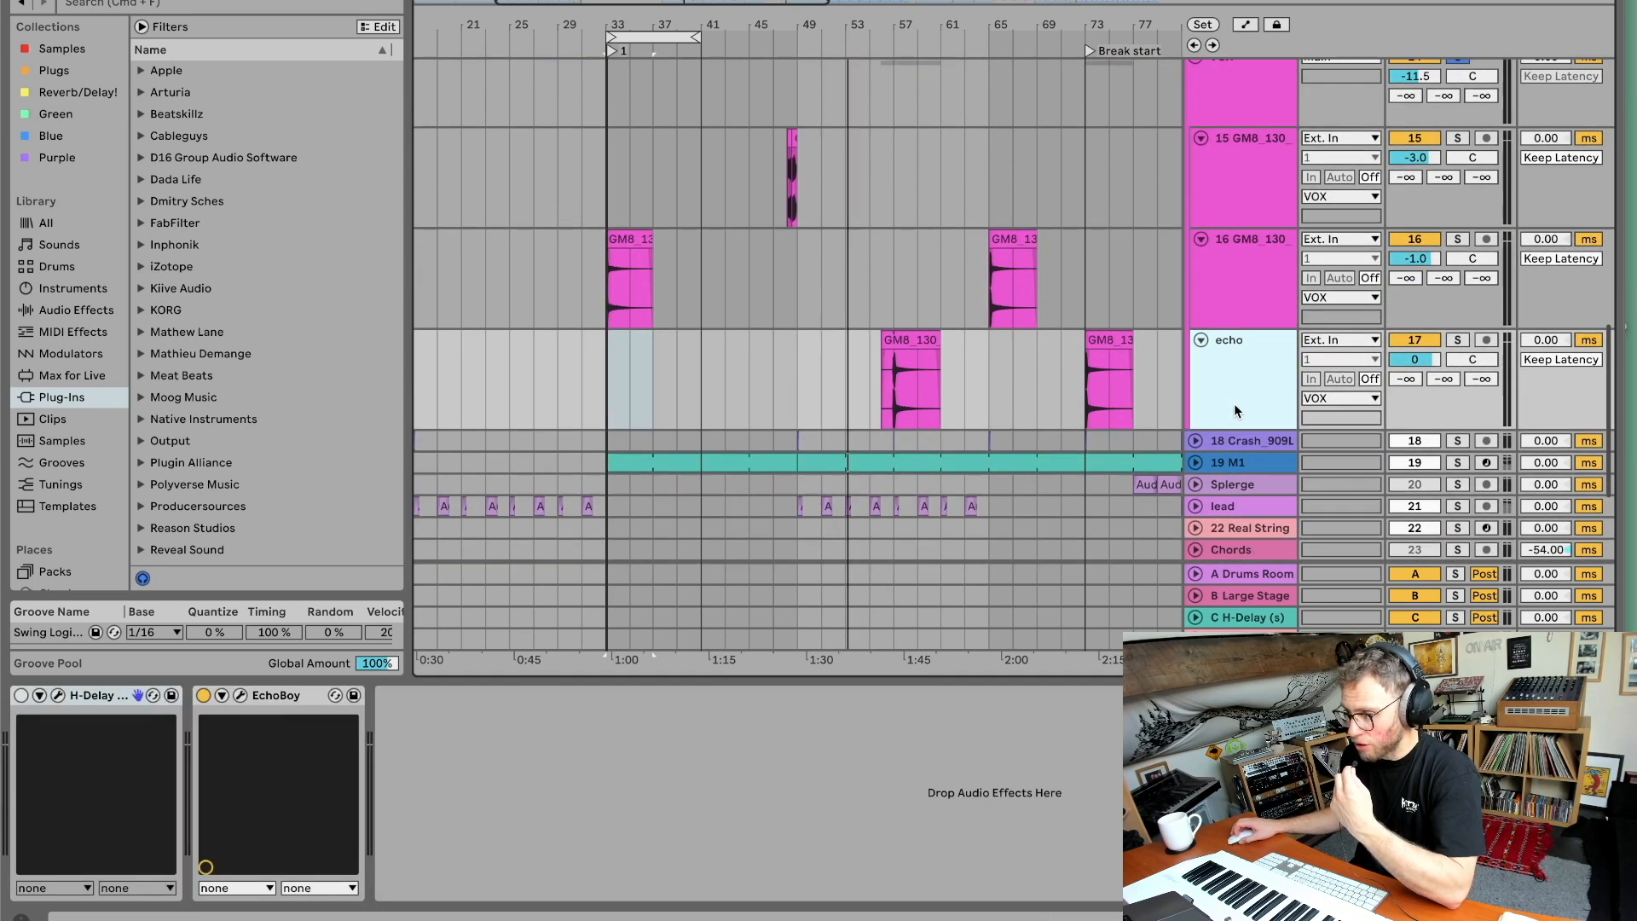
# Select the VOX group and its vocal tracks in turn, open the Plugs collection, and unsolo the VOX group.
pyautogui.scroll(9, 1193, 128)
pyautogui.click(1231, 158)
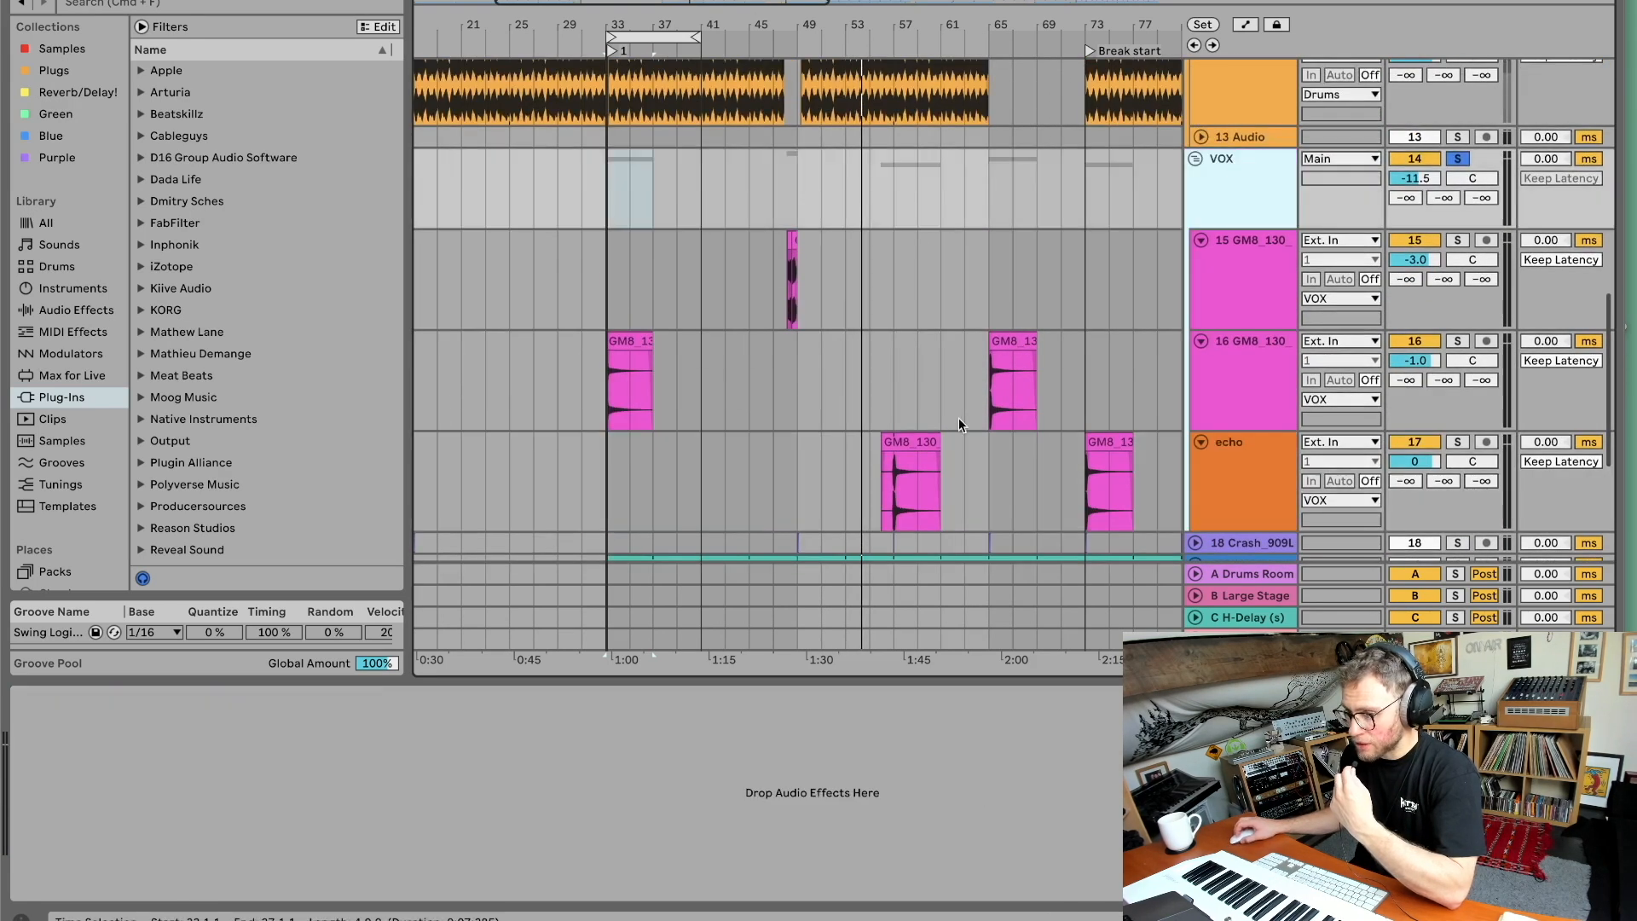
pyautogui.click(70, 69)
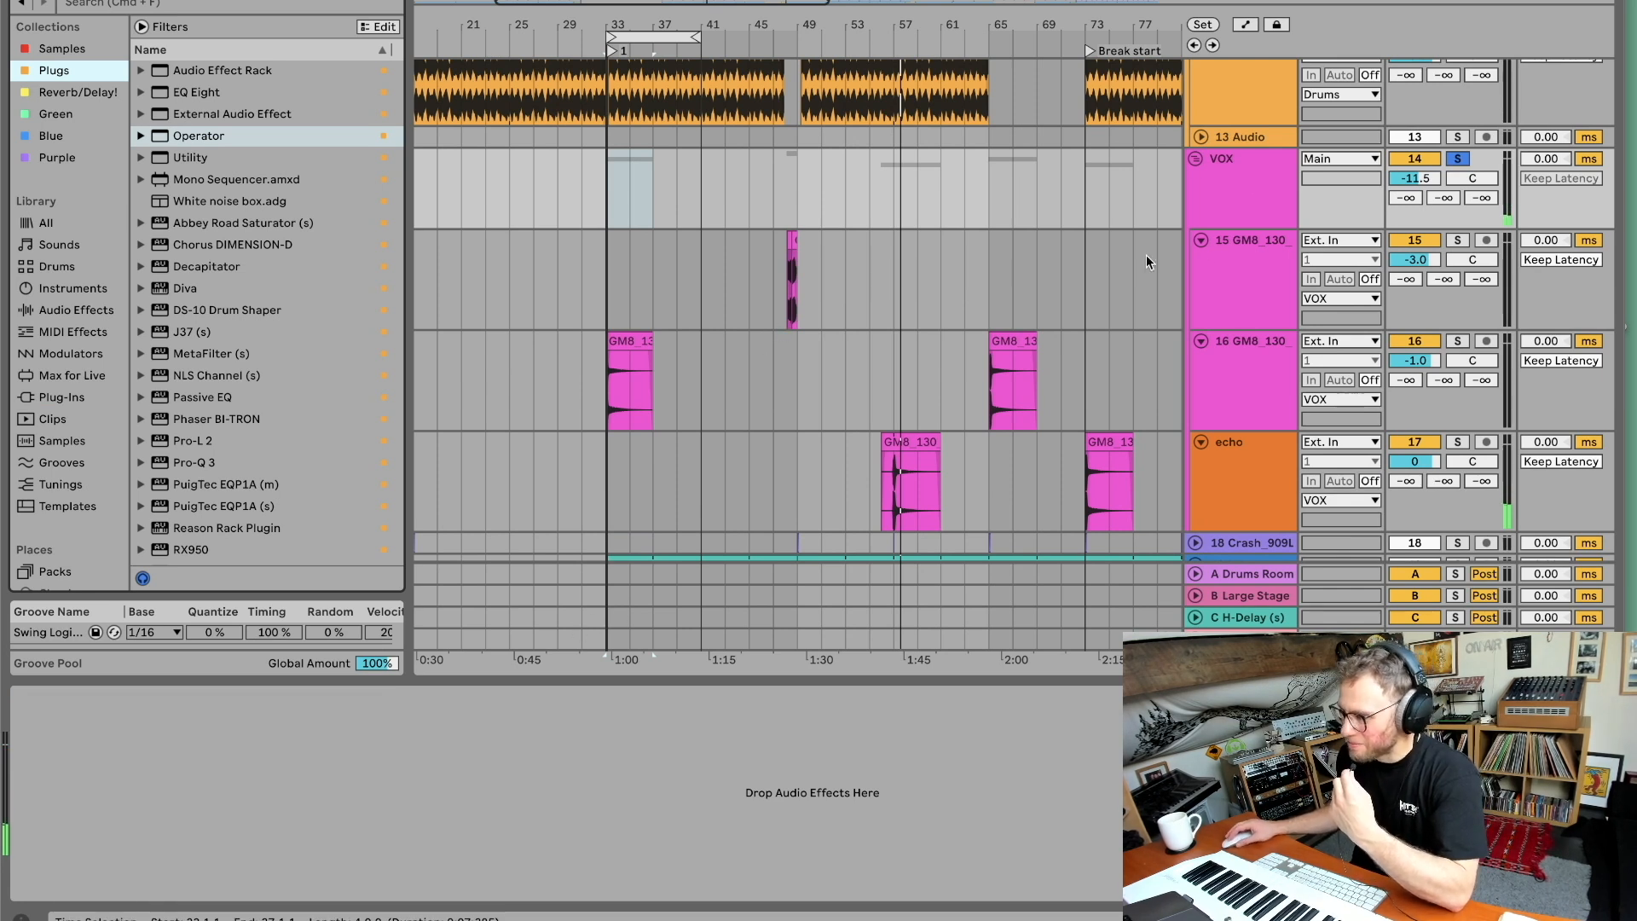
pyautogui.click(1255, 294)
pyautogui.click(1259, 400)
pyautogui.click(1452, 161)
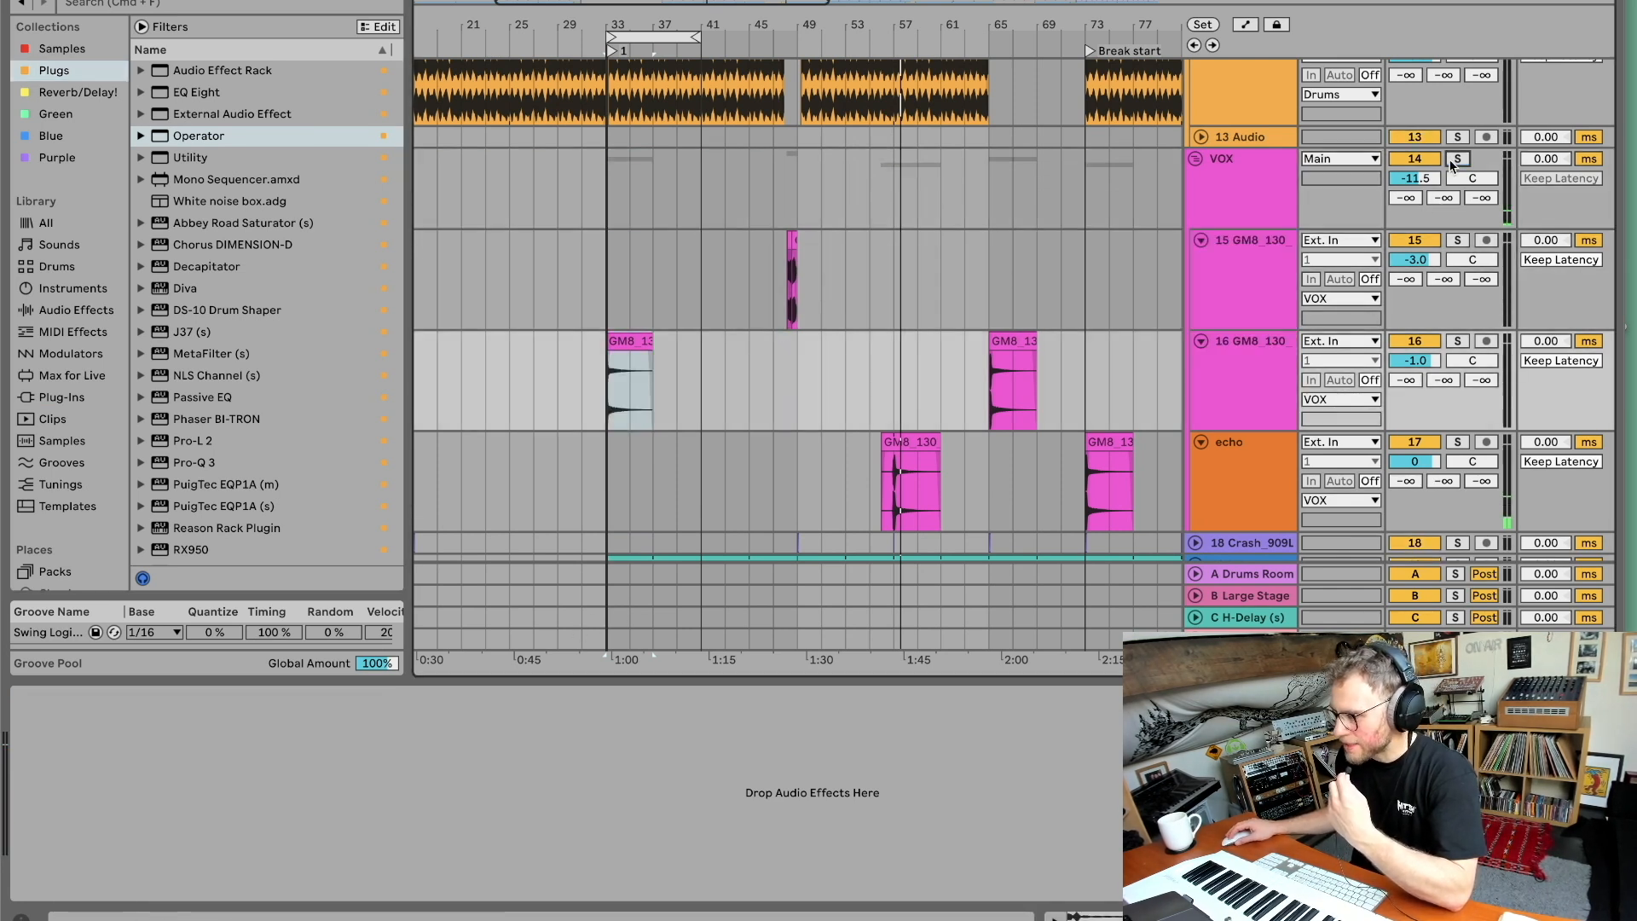
# Select the master track, set the playback start point, and bypass the Pro-L 2 limiter on the master.
pyautogui.click(1242, 640)
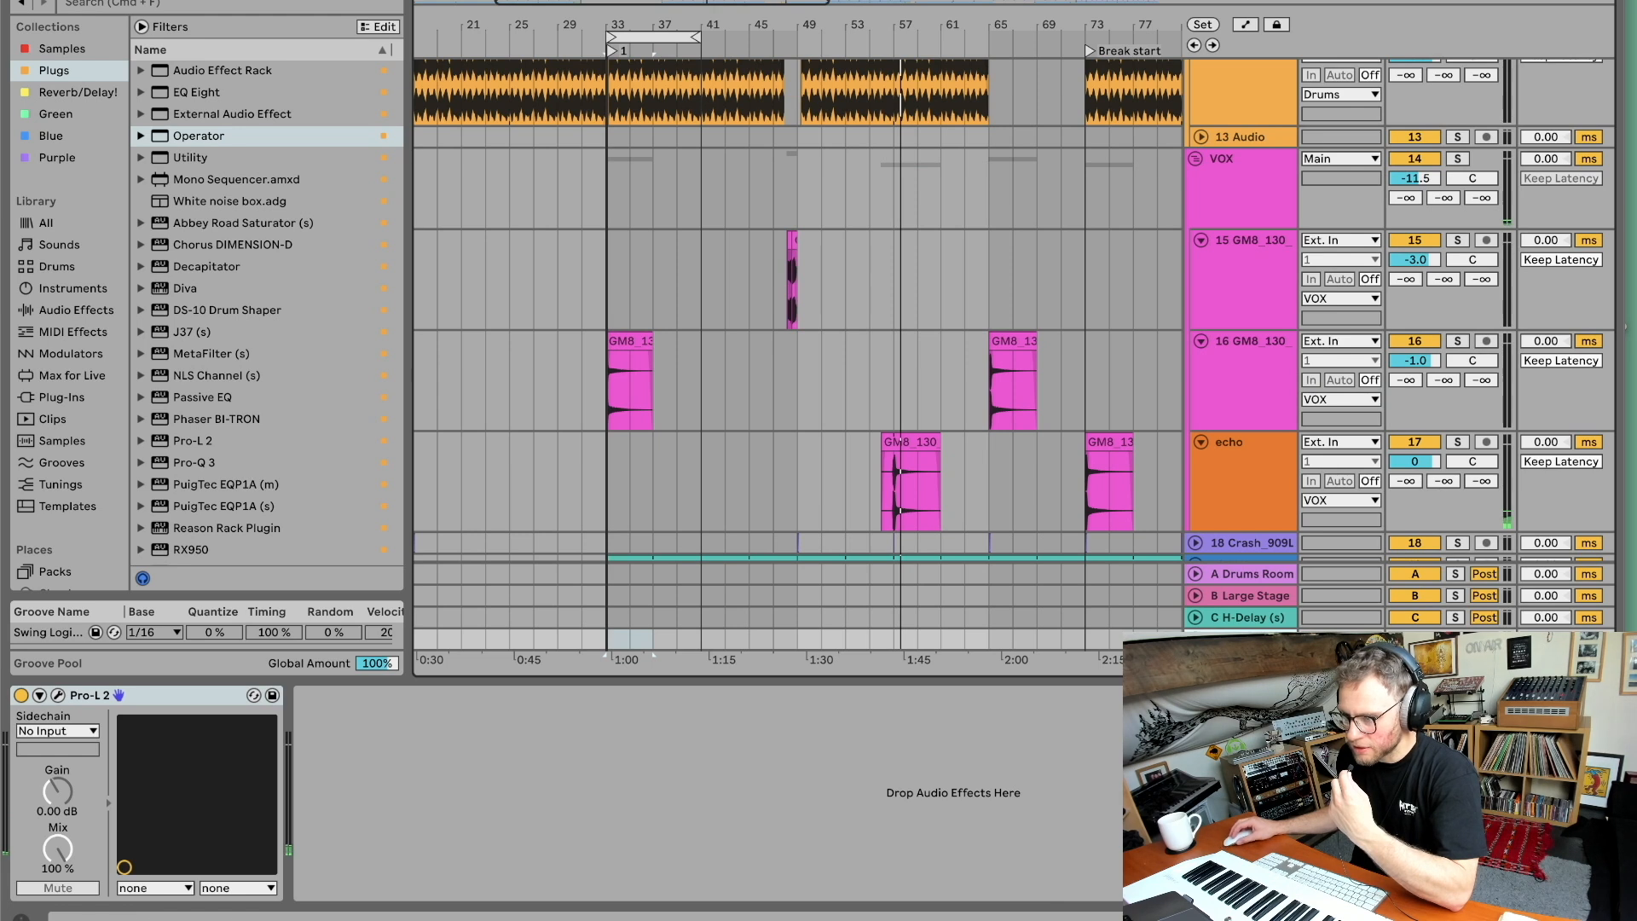
pyautogui.click(819, 40)
pyautogui.click(22, 695)
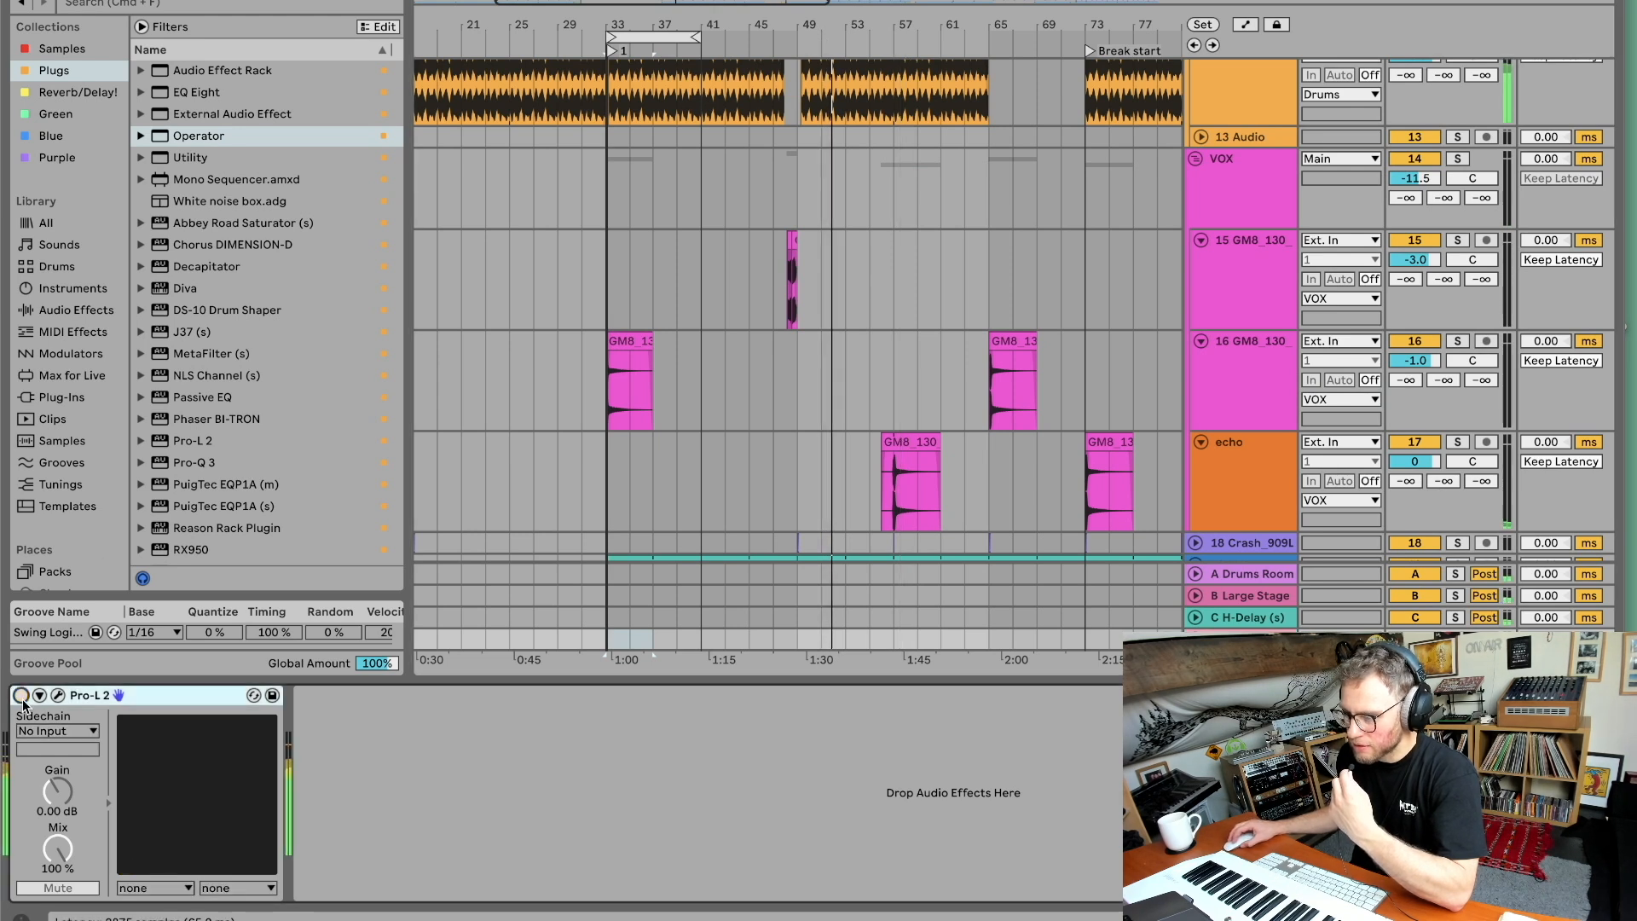
pyautogui.scroll(1, 1413, 126)
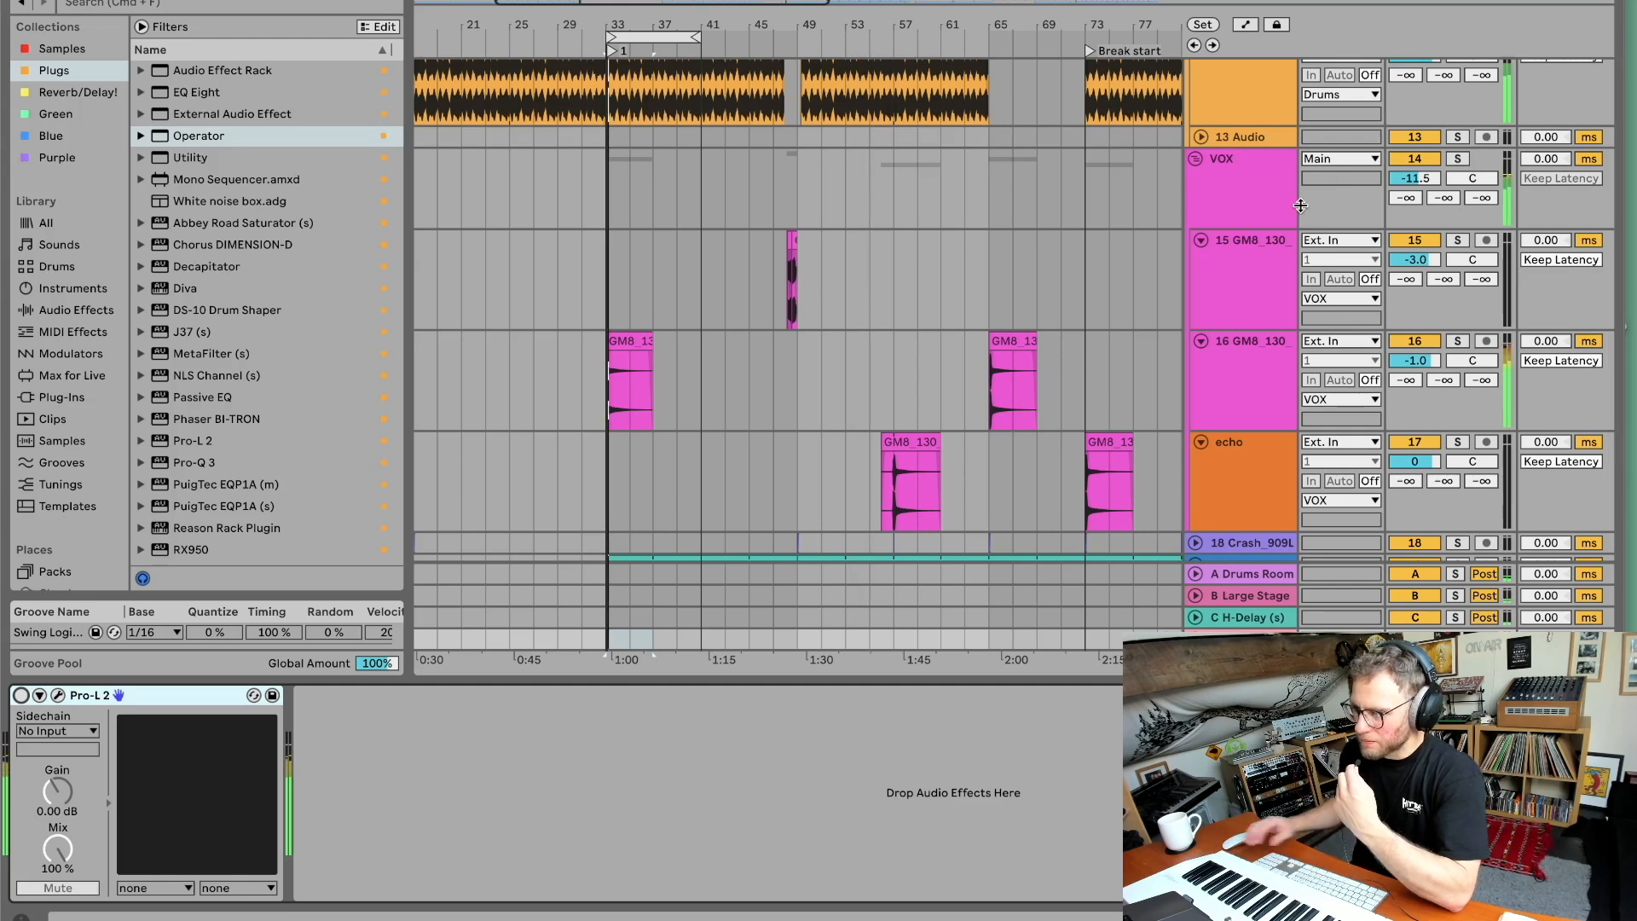
# Select the vocal tracks in turn to inspect them and collapse track 15 GM8_130.
pyautogui.scroll(3, 1317, 212)
pyautogui.click(1285, 248)
pyautogui.click(1277, 205)
pyautogui.scroll(-1, 1265, 294)
pyautogui.click(1249, 288)
pyautogui.scroll(-2, 1248, 285)
pyautogui.click(1236, 281)
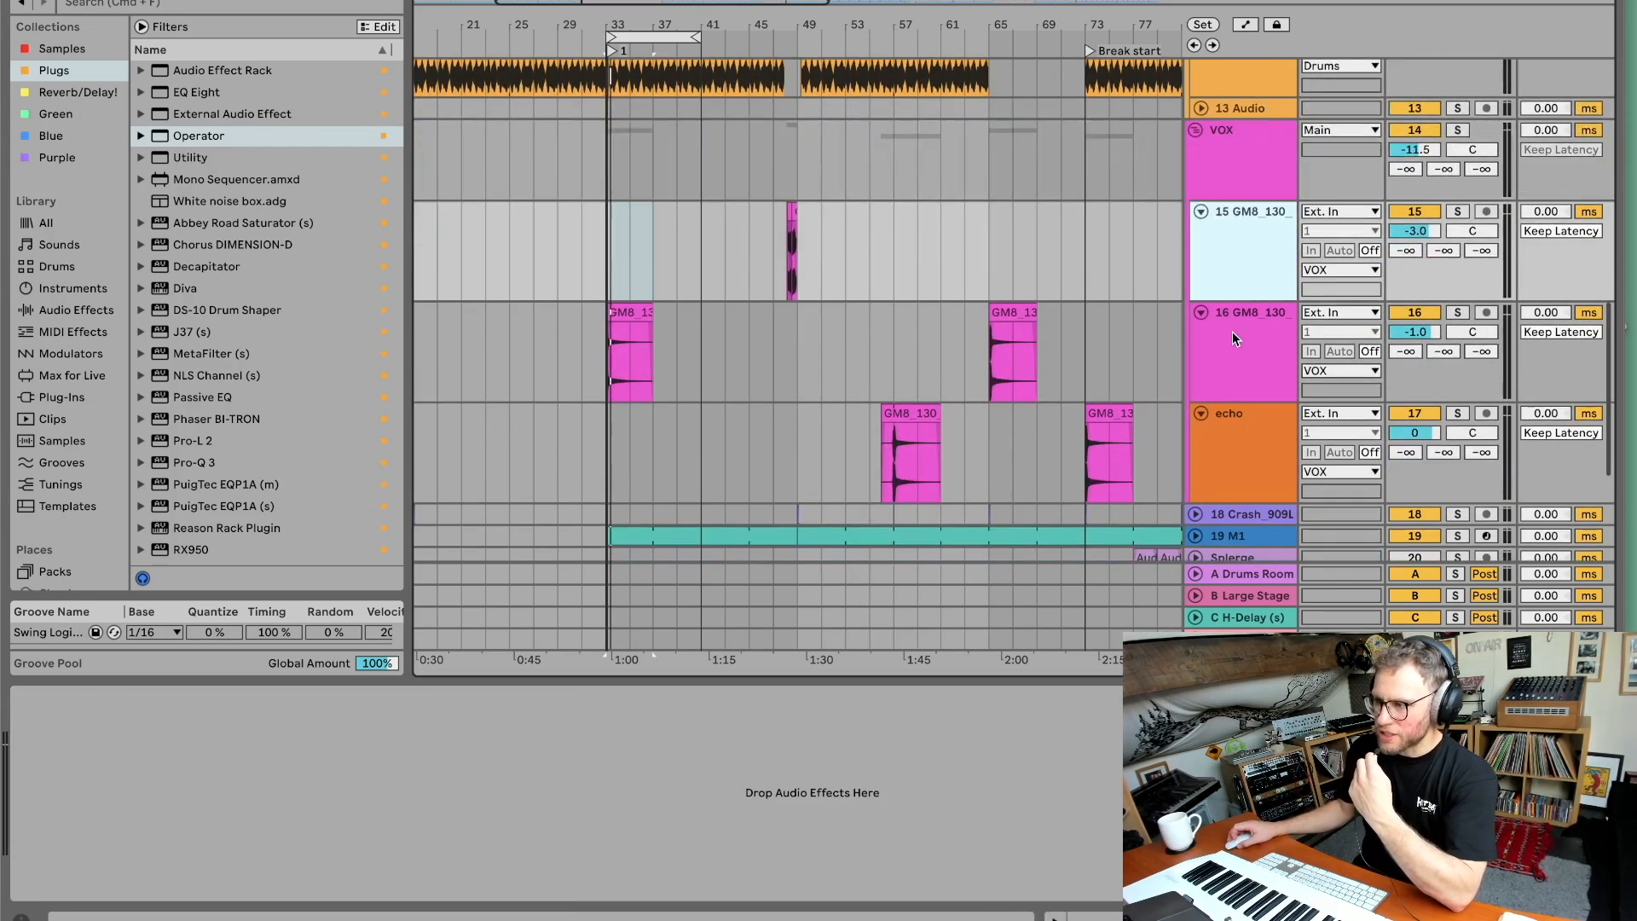
pyautogui.click(1198, 224)
pyautogui.scroll(-1, 1211, 242)
pyautogui.click(1215, 253)
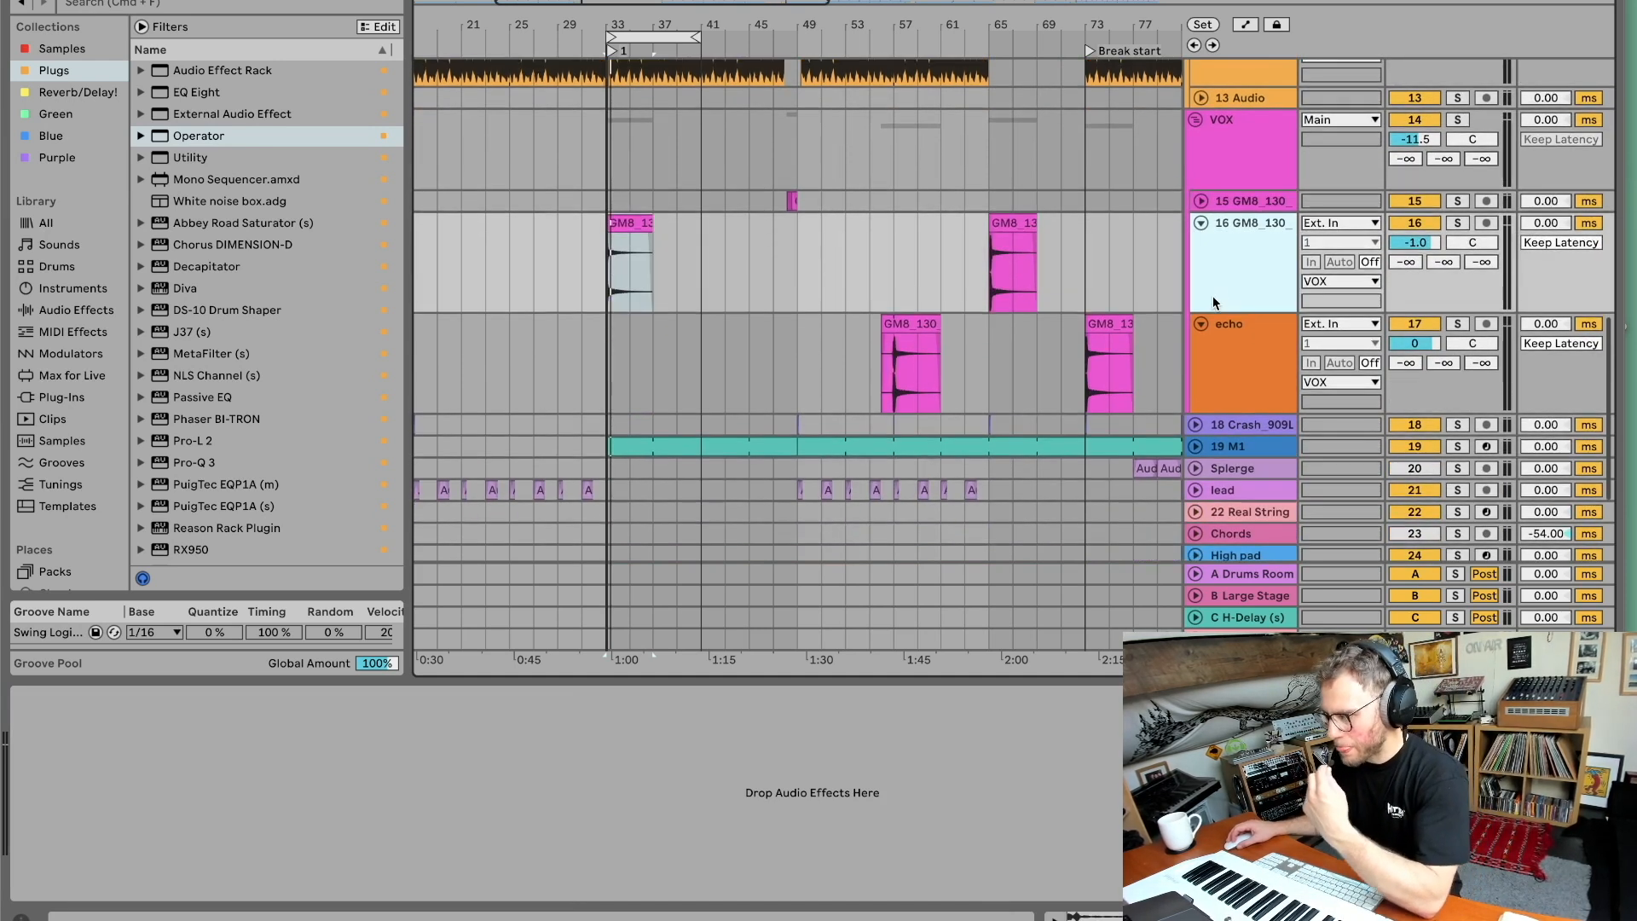
pyautogui.click(1232, 166)
# Solo the VOX group and select its male vocal clip, the echo track, and the group in turn.
pyautogui.click(1457, 122)
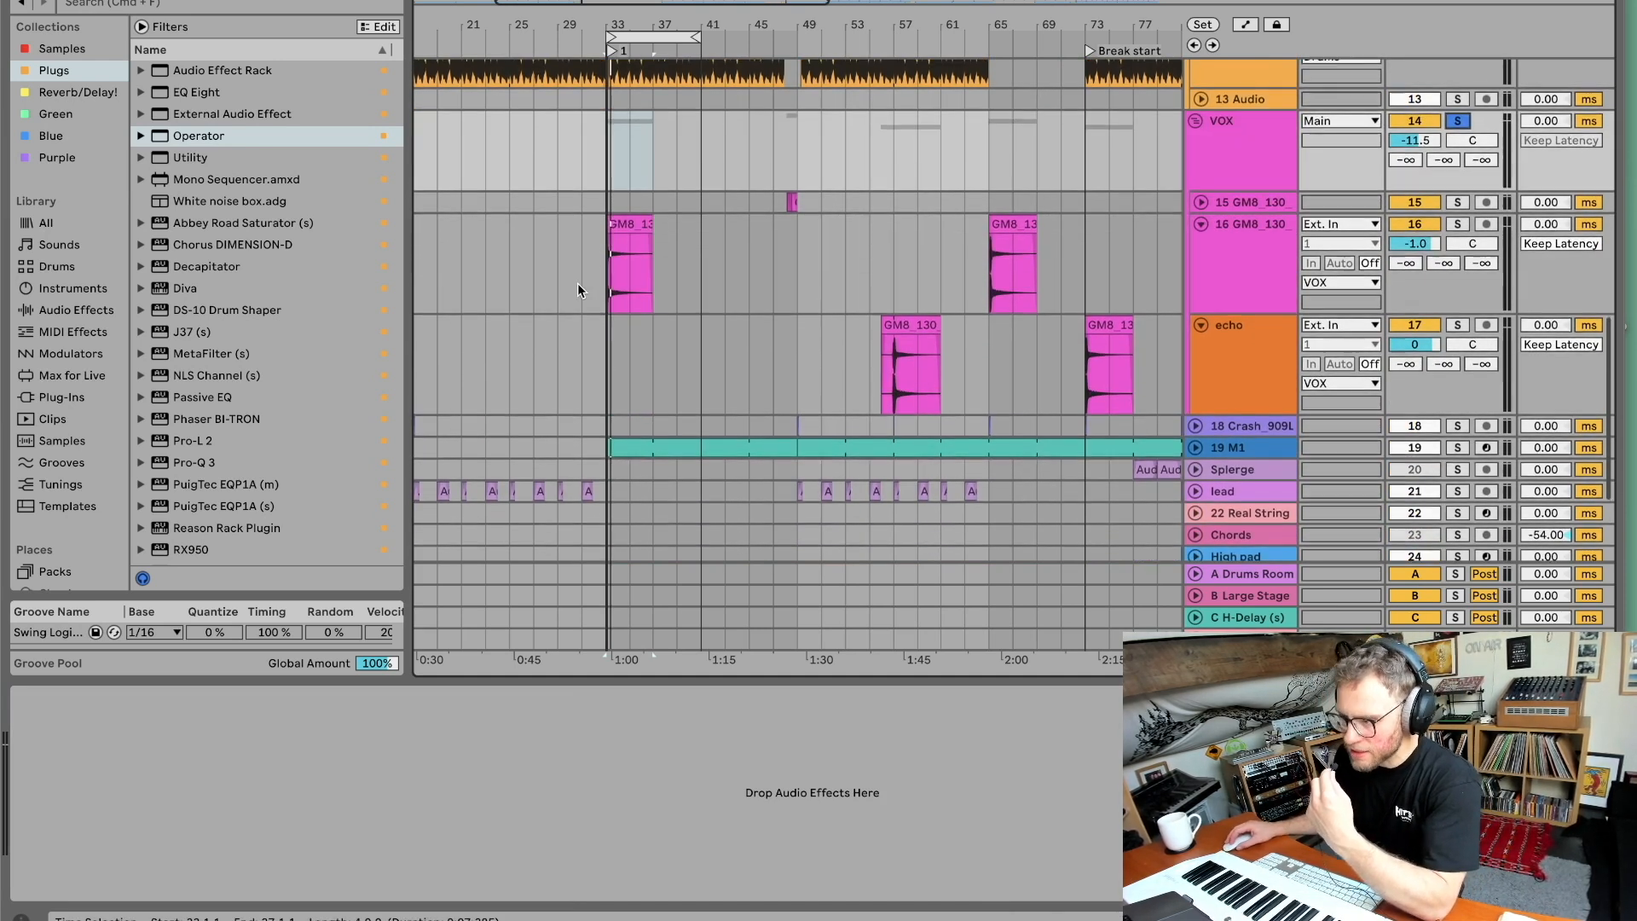
pyautogui.click(626, 224)
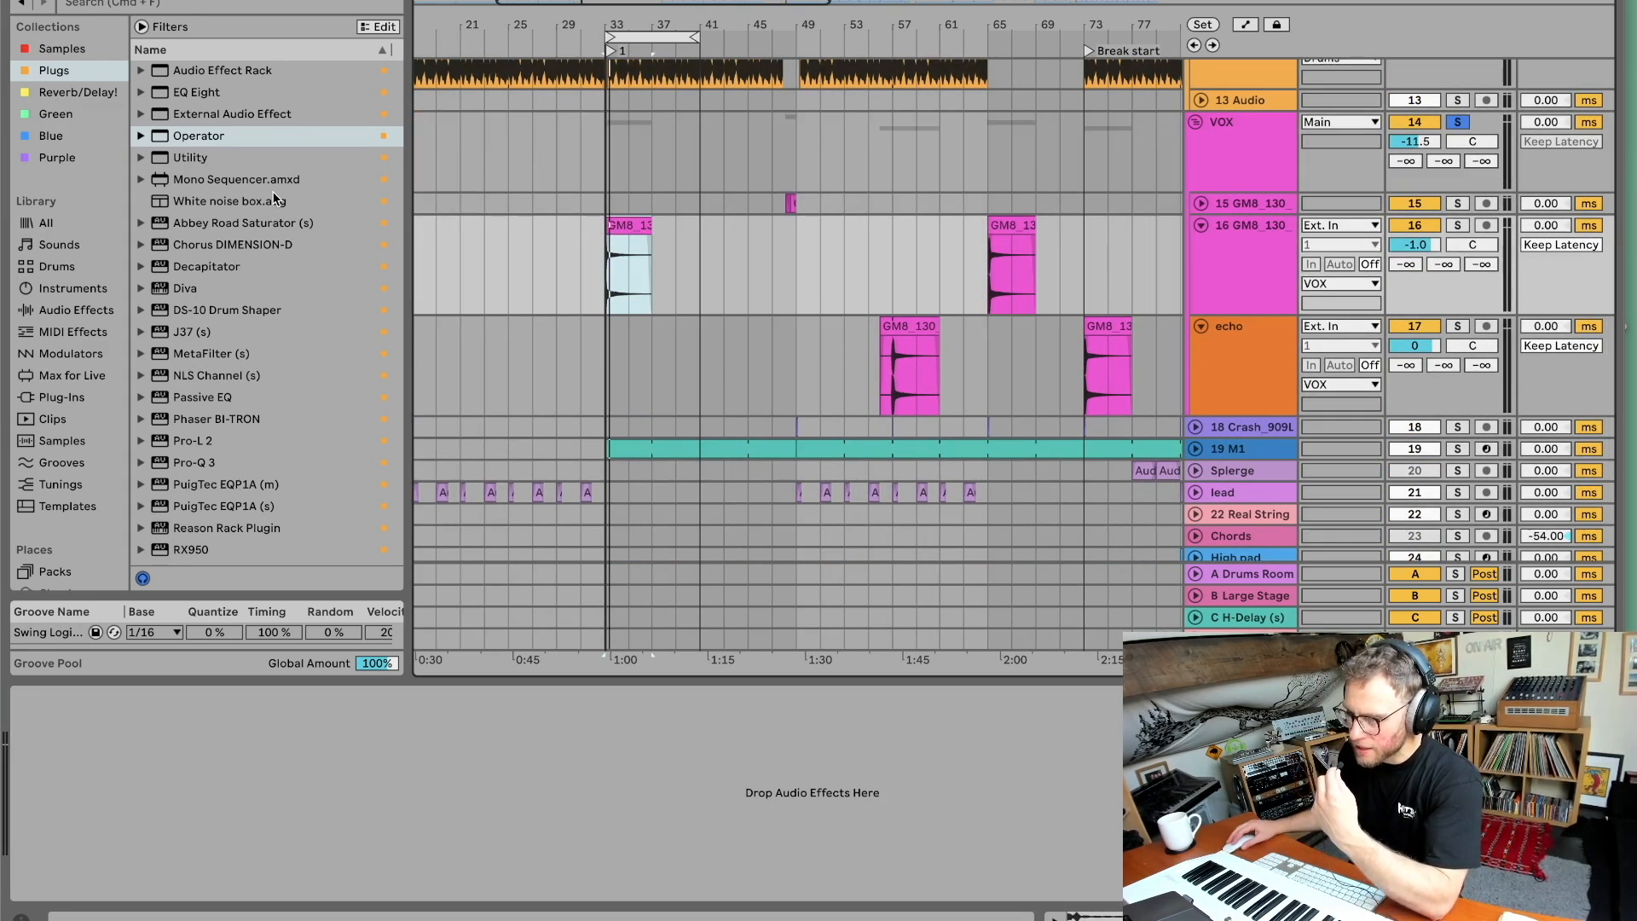
pyautogui.click(1214, 329)
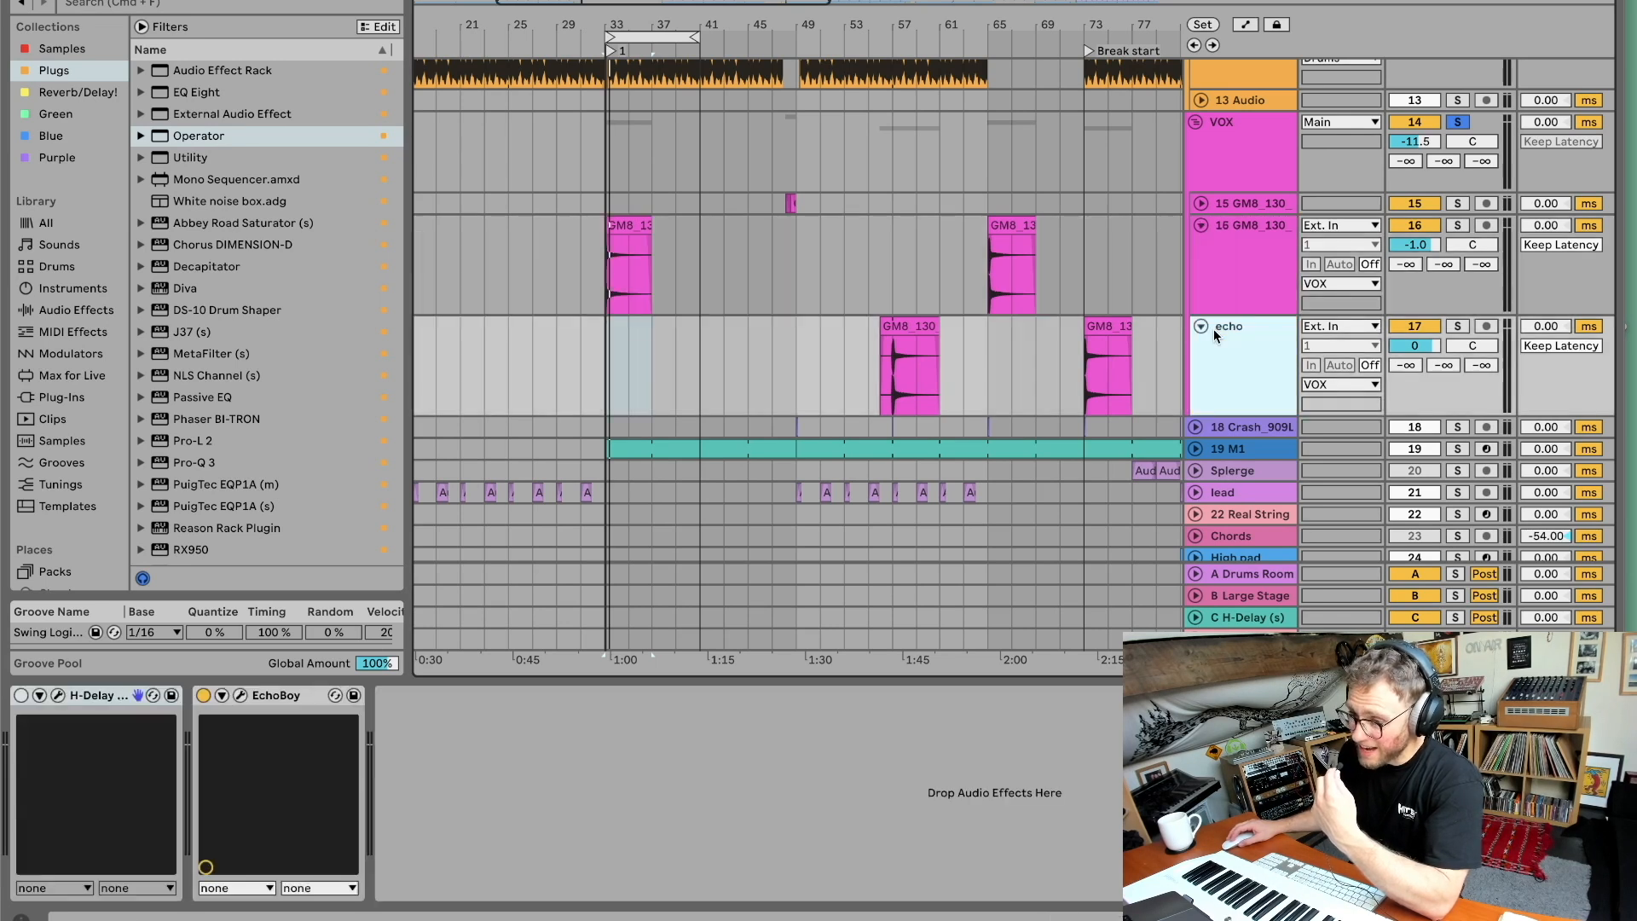
pyautogui.click(1198, 135)
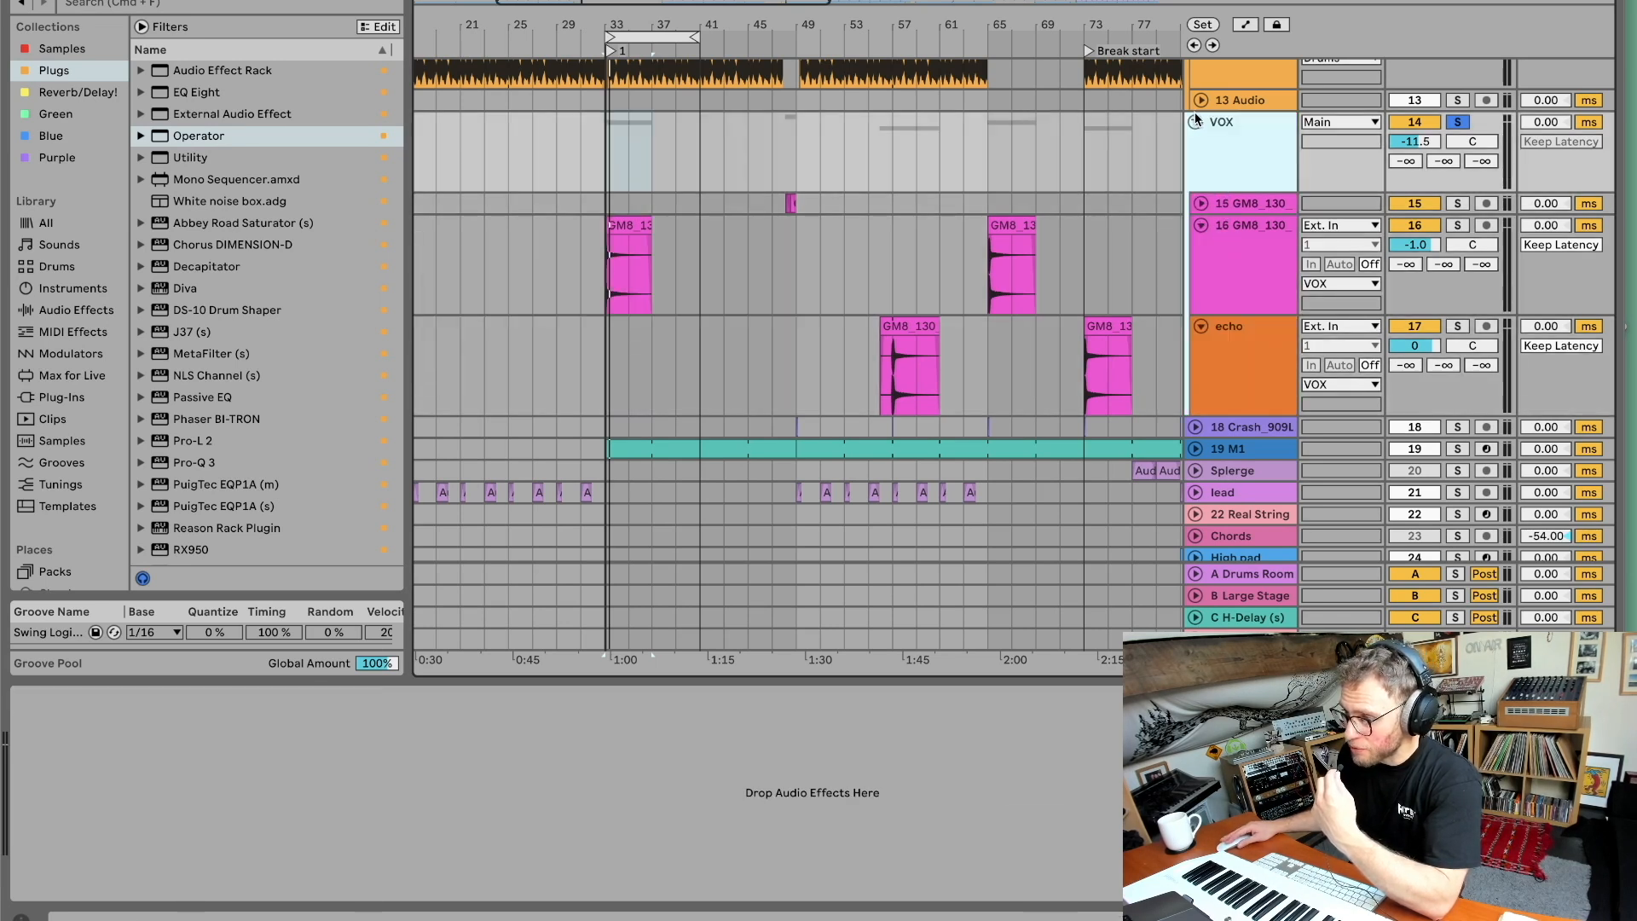
pyautogui.click(1195, 122)
pyautogui.click(1195, 123)
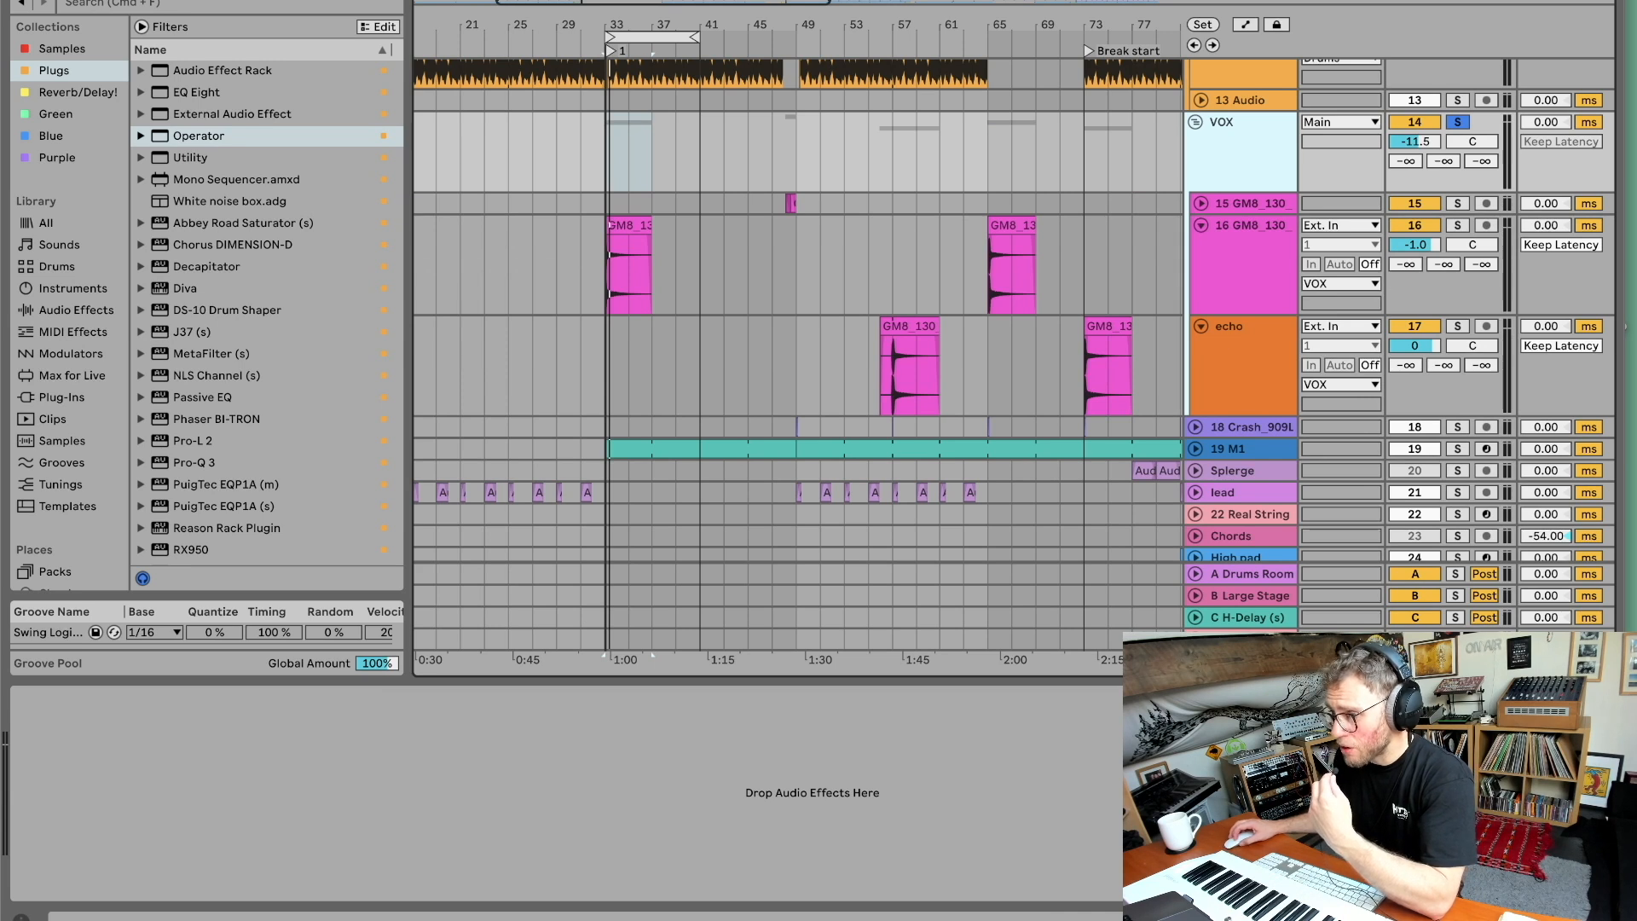
# Add an EQ Eight to the VOX group and reselect the group.
pyautogui.moveTo(218, 93); pyautogui.dragTo(1226, 150)
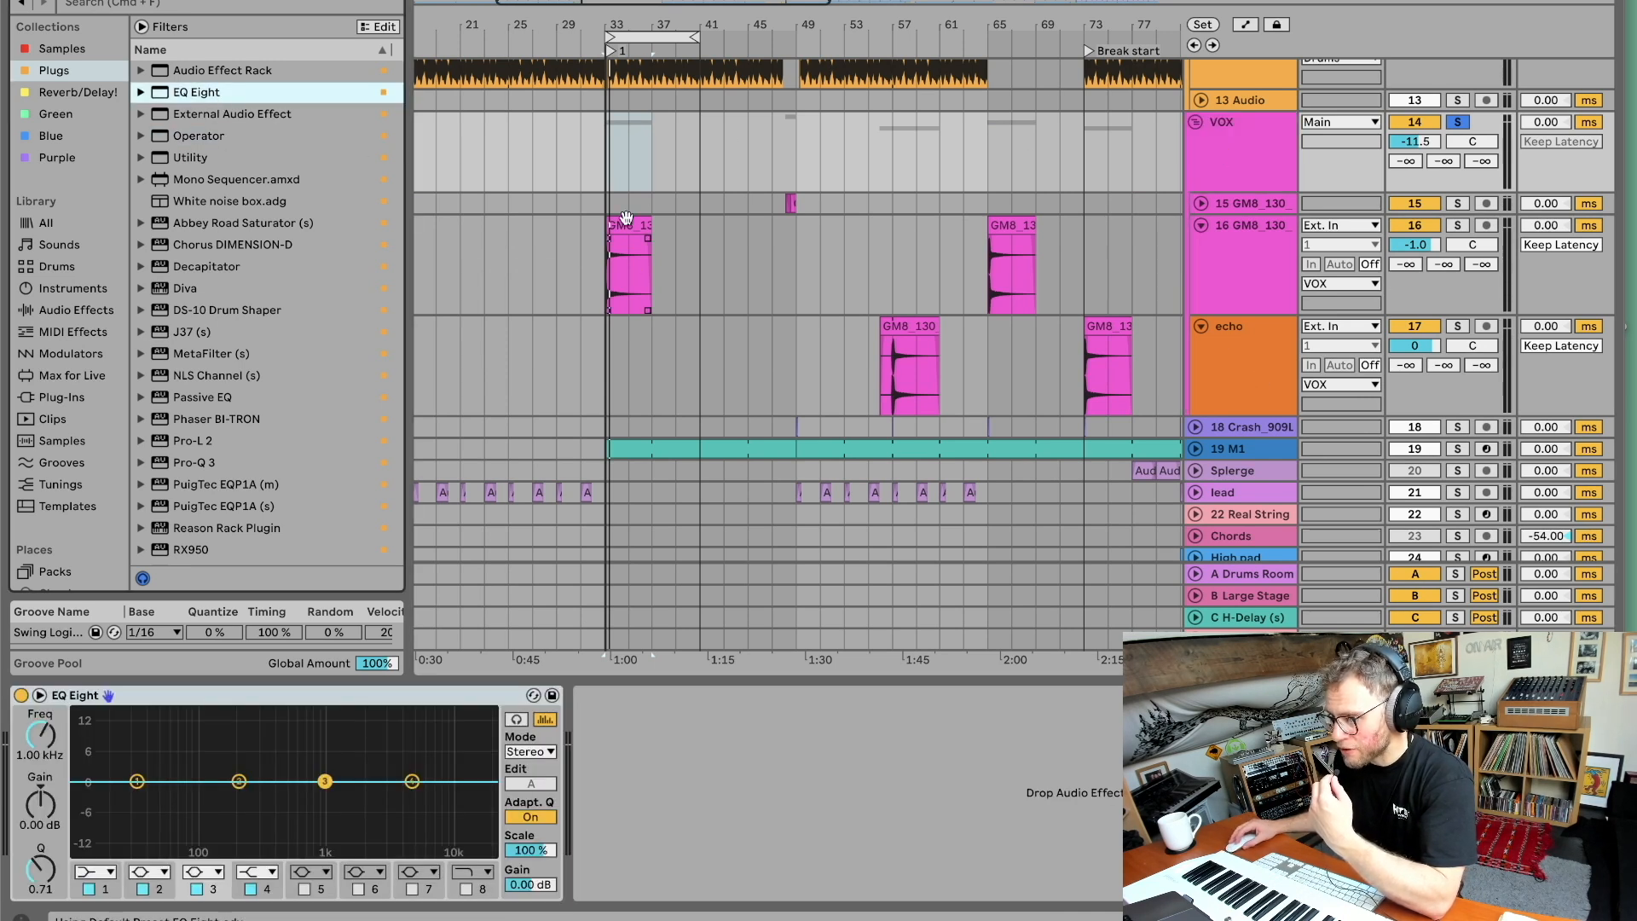
pyautogui.click(626, 217)
pyautogui.click(1220, 157)
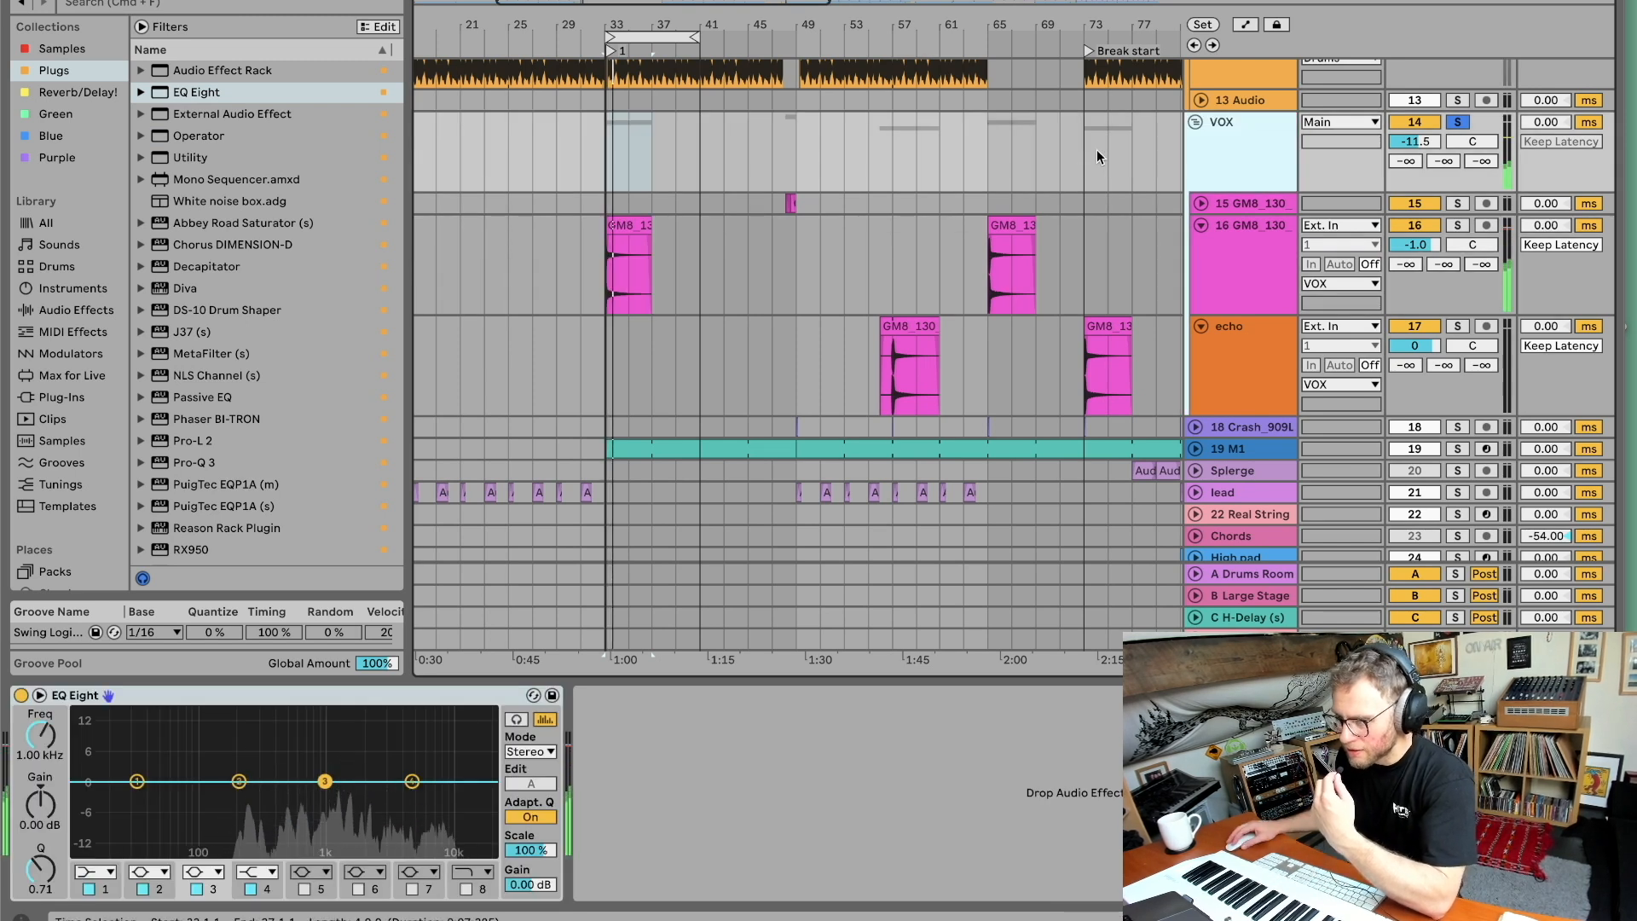
# Zoom in around bar 48, unsolo the VOX group, and start playback from around bar 49.
pyautogui.moveTo(783, 25); pyautogui.dragTo(802, 45)
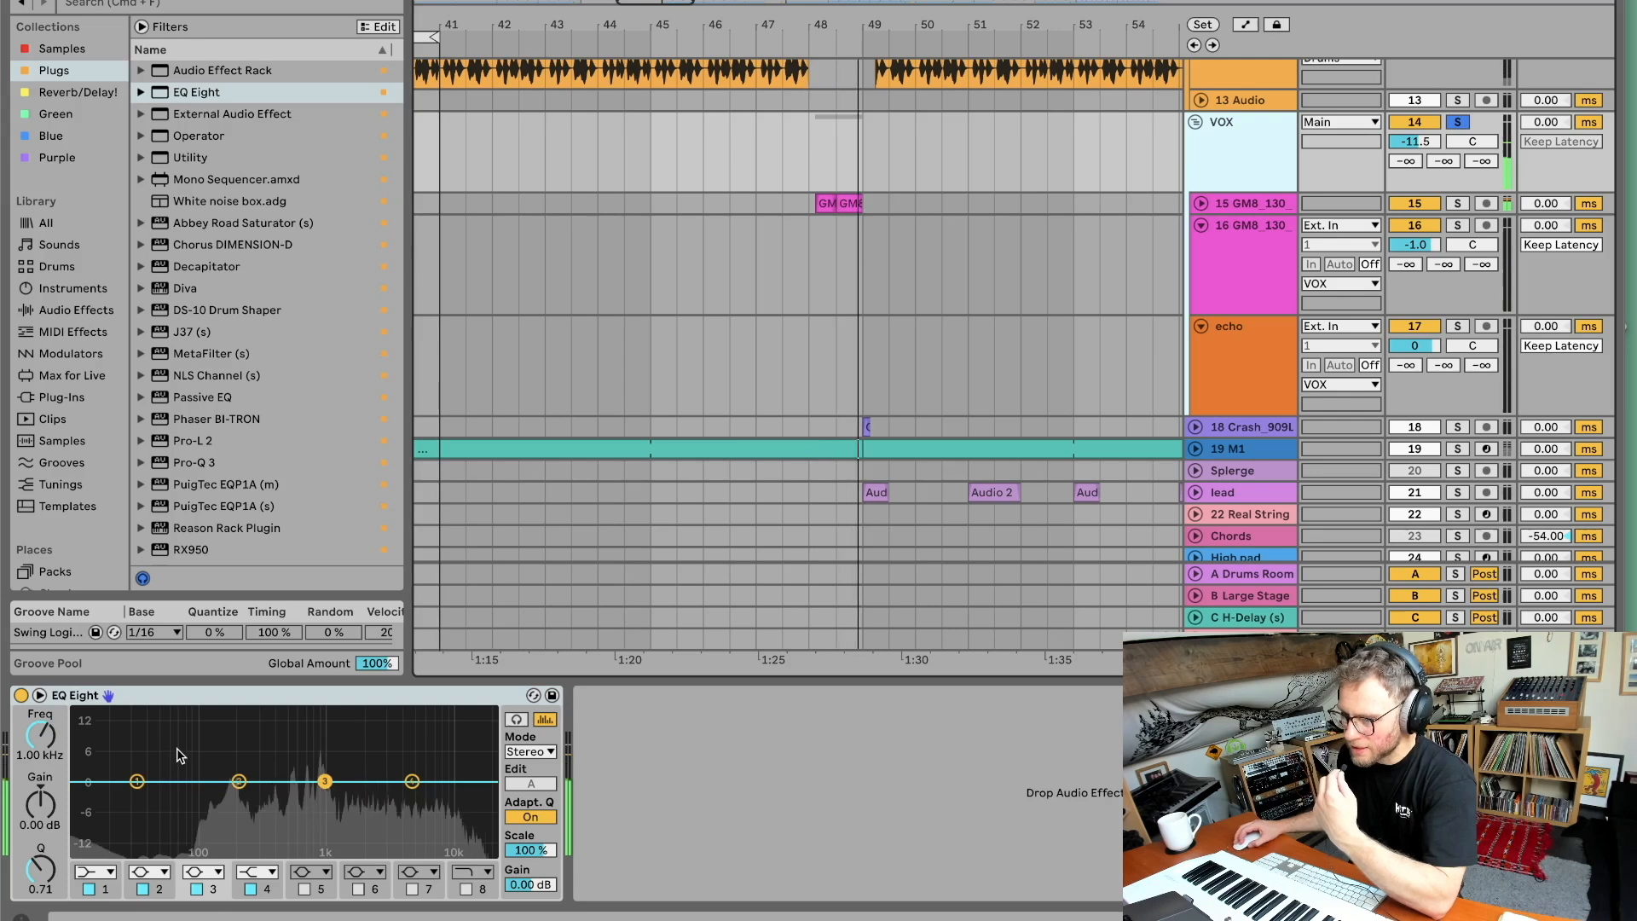
pyautogui.click(1461, 130)
pyautogui.scroll(10, 947, 385)
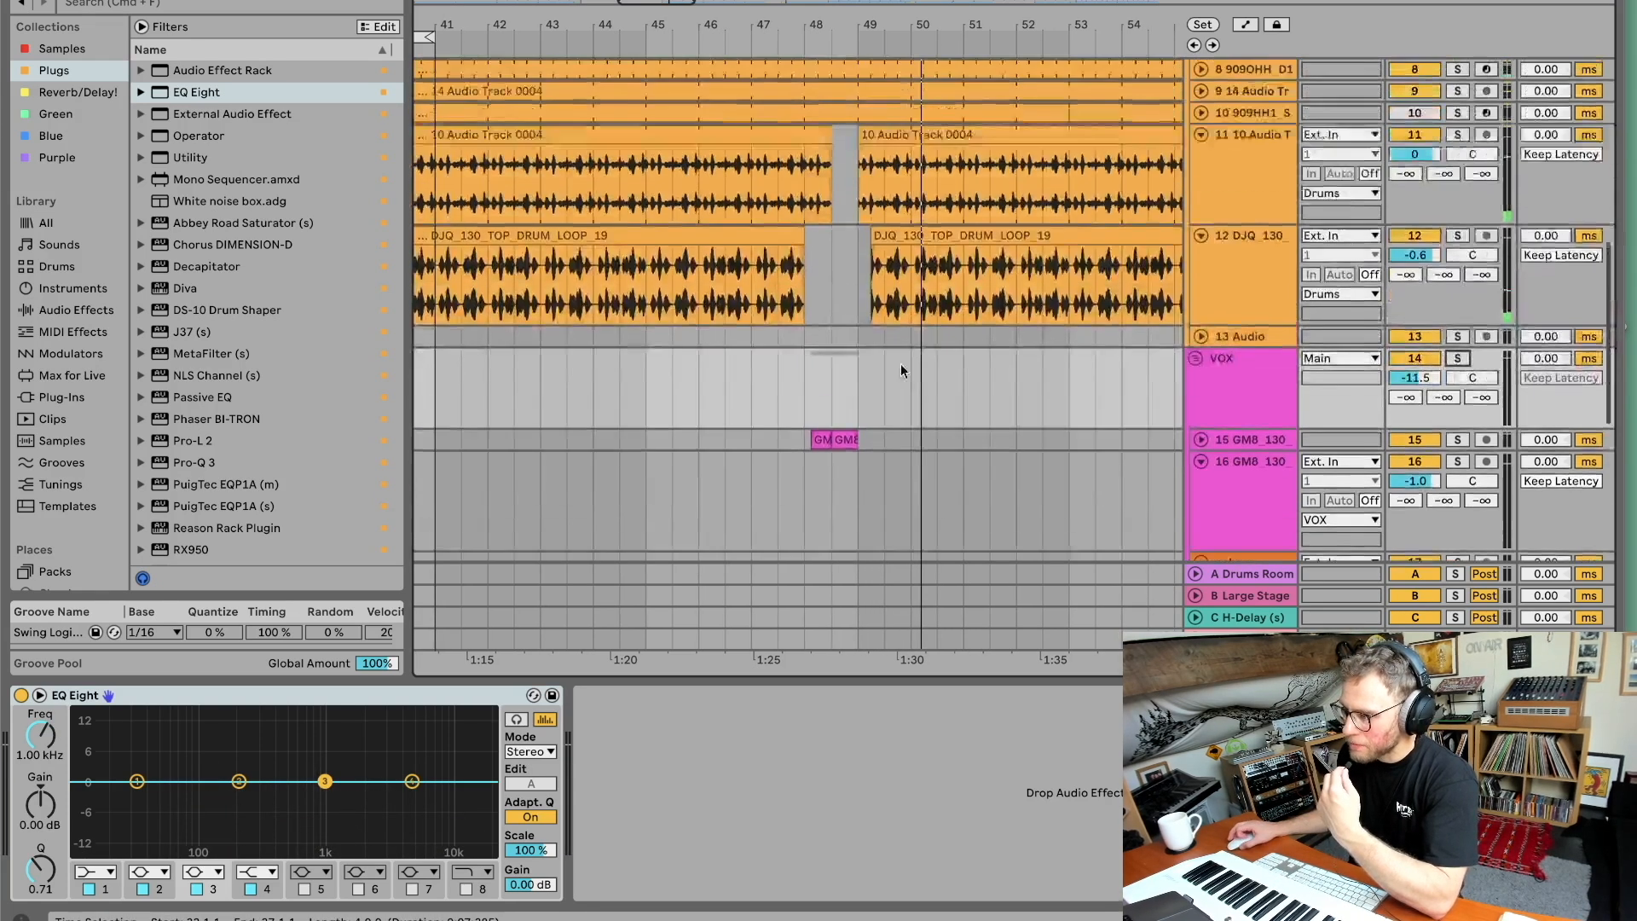
pyautogui.scroll(5, 818, 255)
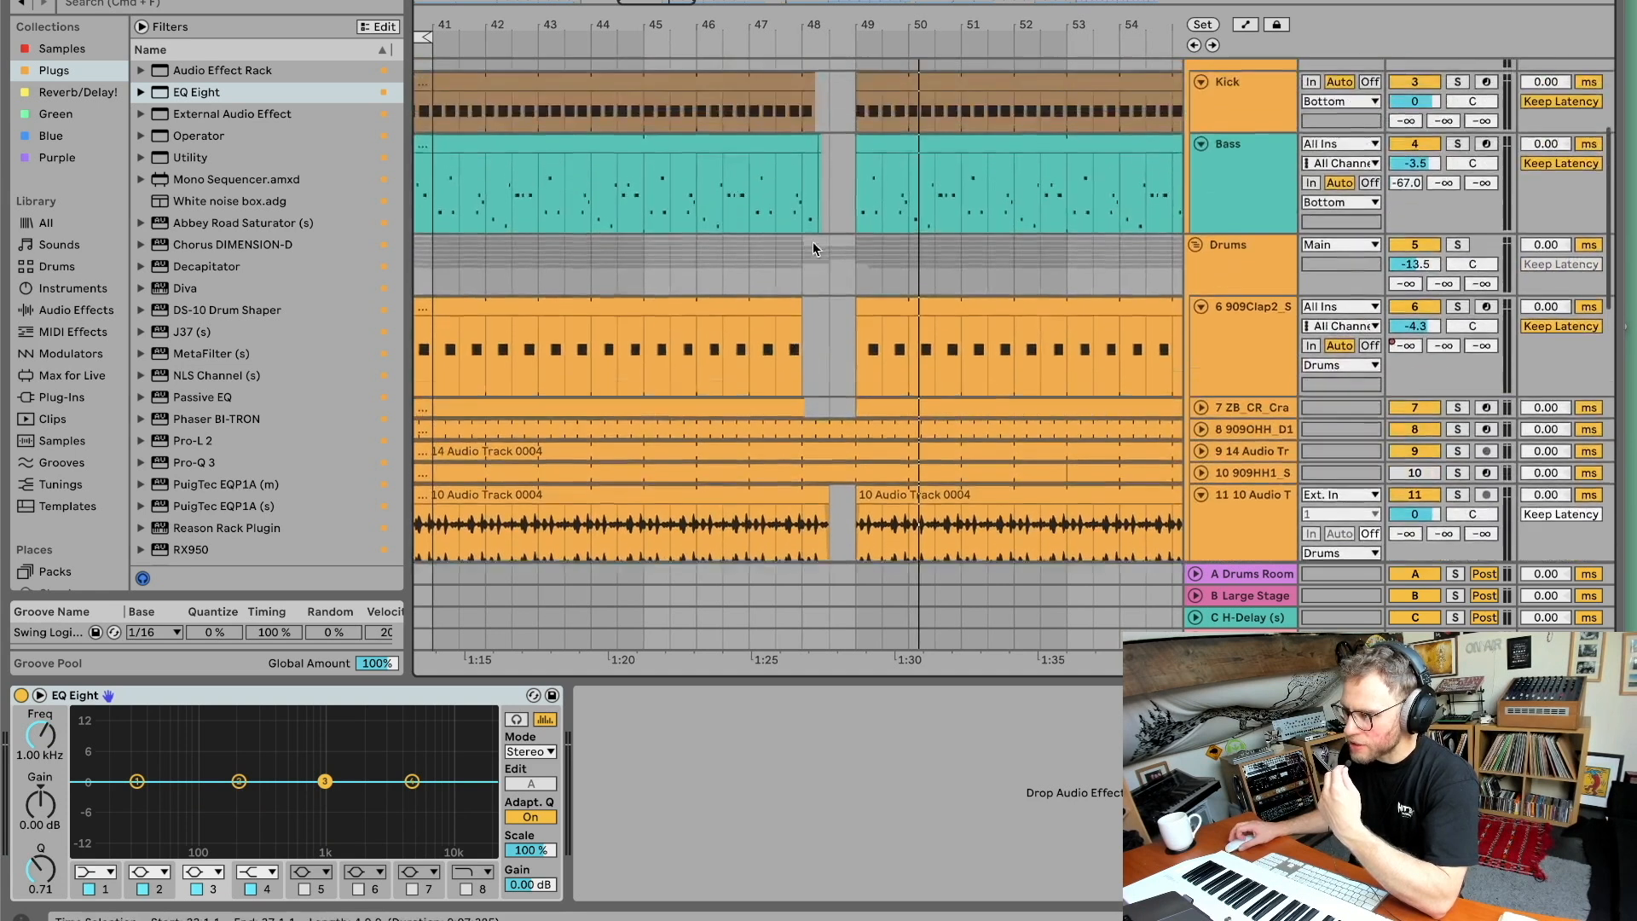
pyautogui.click(838, 205)
pyautogui.scroll(-15, 849, 209)
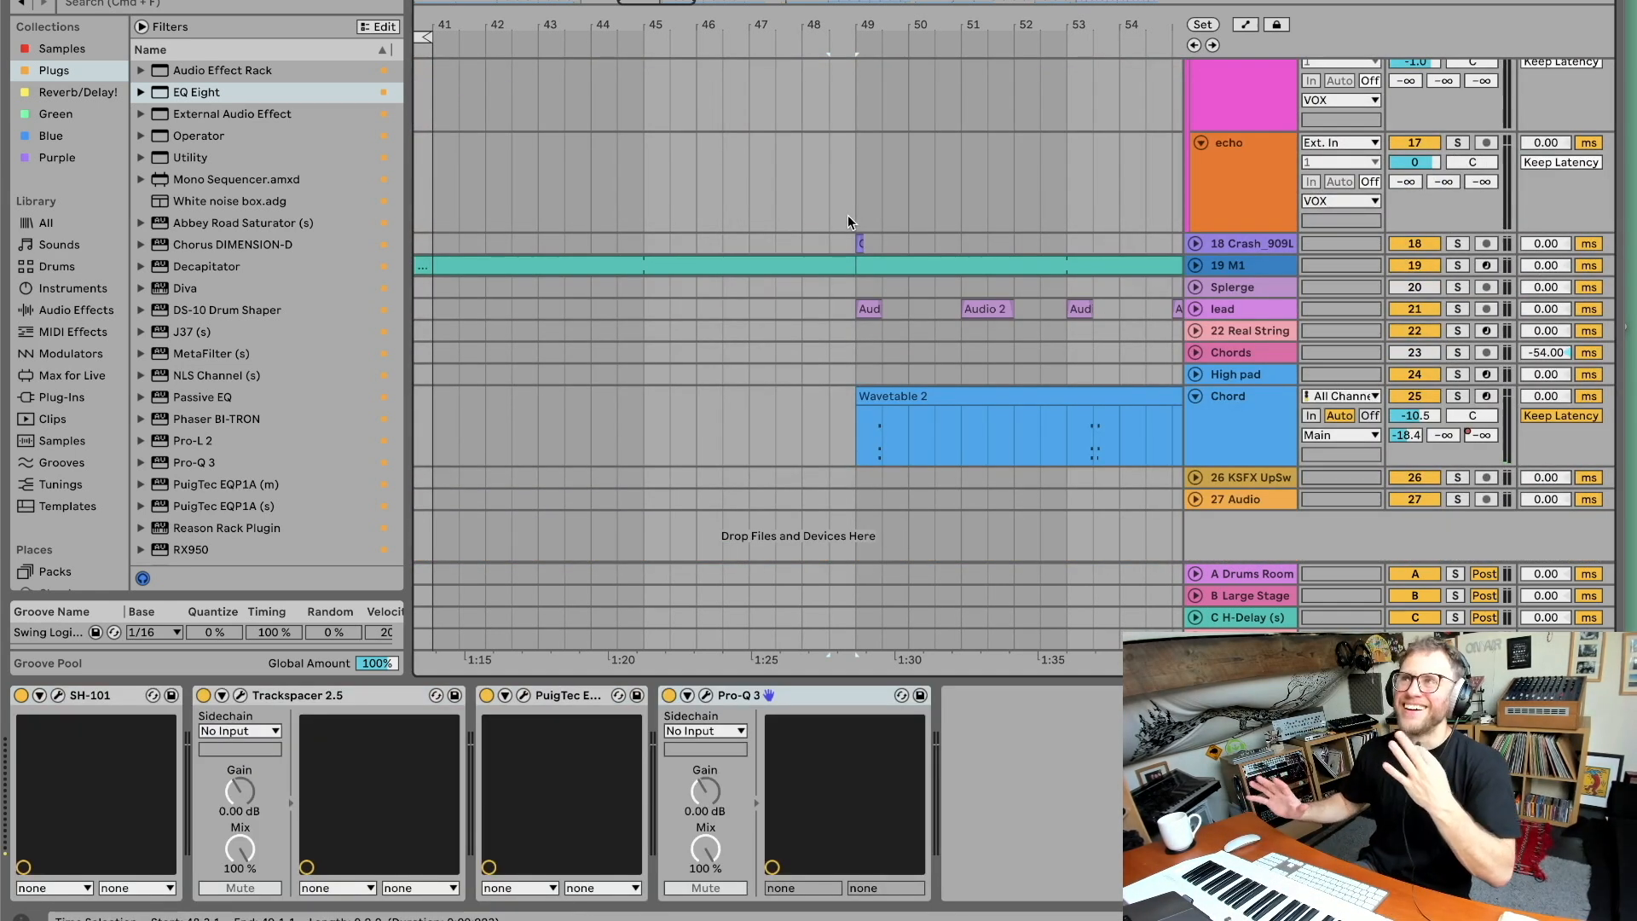
pyautogui.scroll(5, 1216, 261)
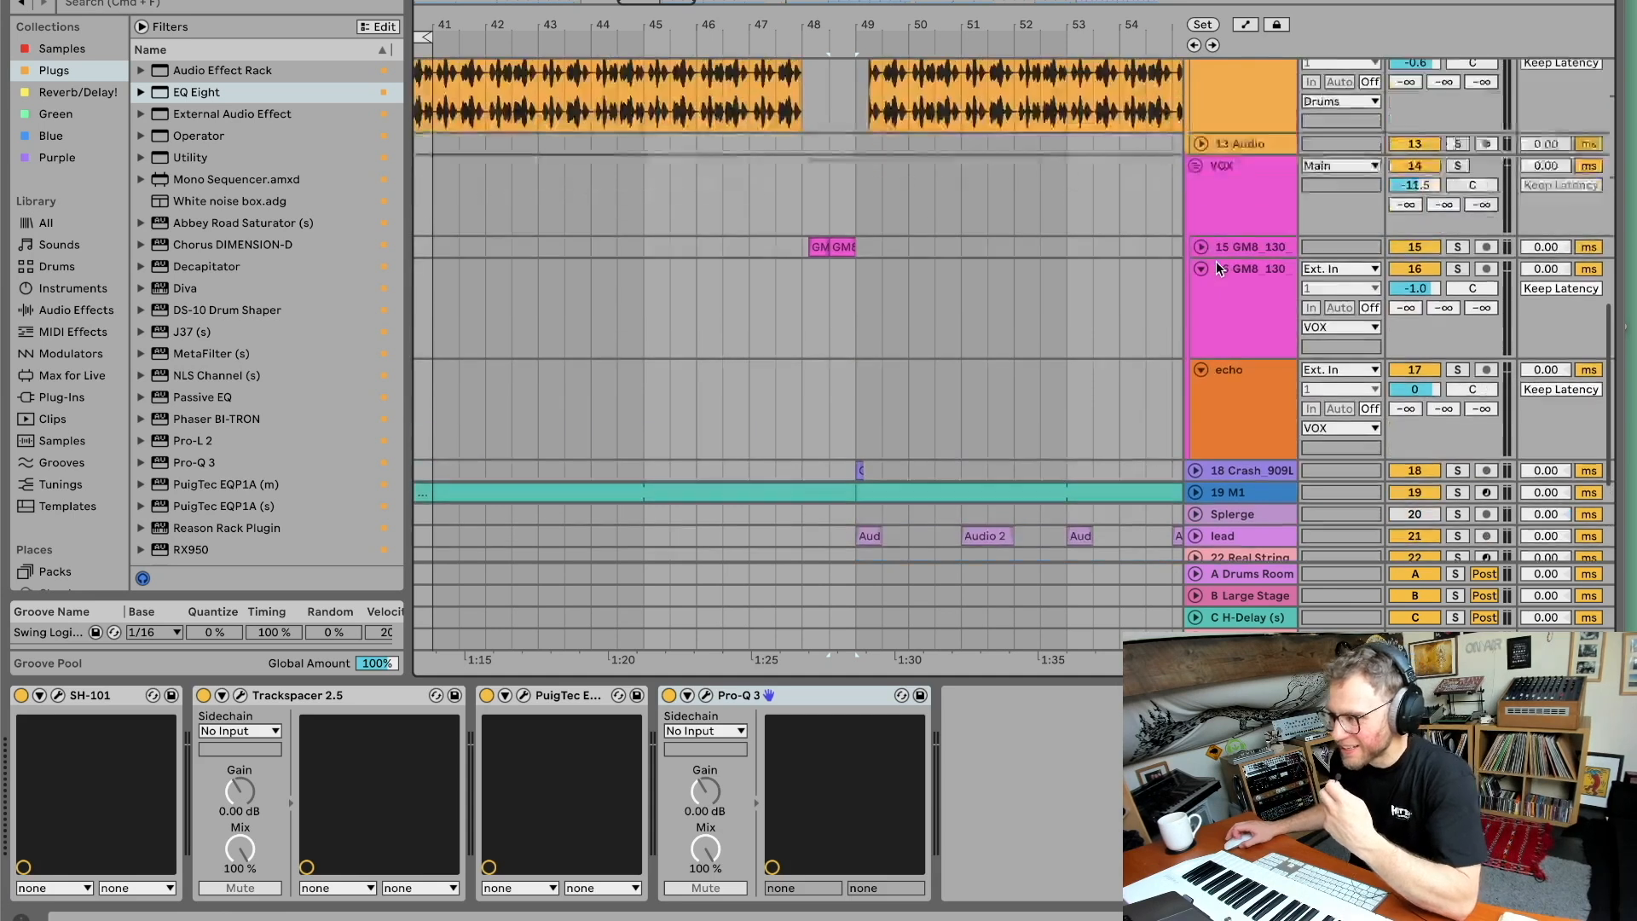
# Collapse the VOX group, select the 18 Crash_909L track to inspect its EQ Eight, and zoom out.
pyautogui.click(1196, 275)
pyautogui.click(1196, 276)
pyautogui.click(1196, 275)
pyautogui.click(1221, 298)
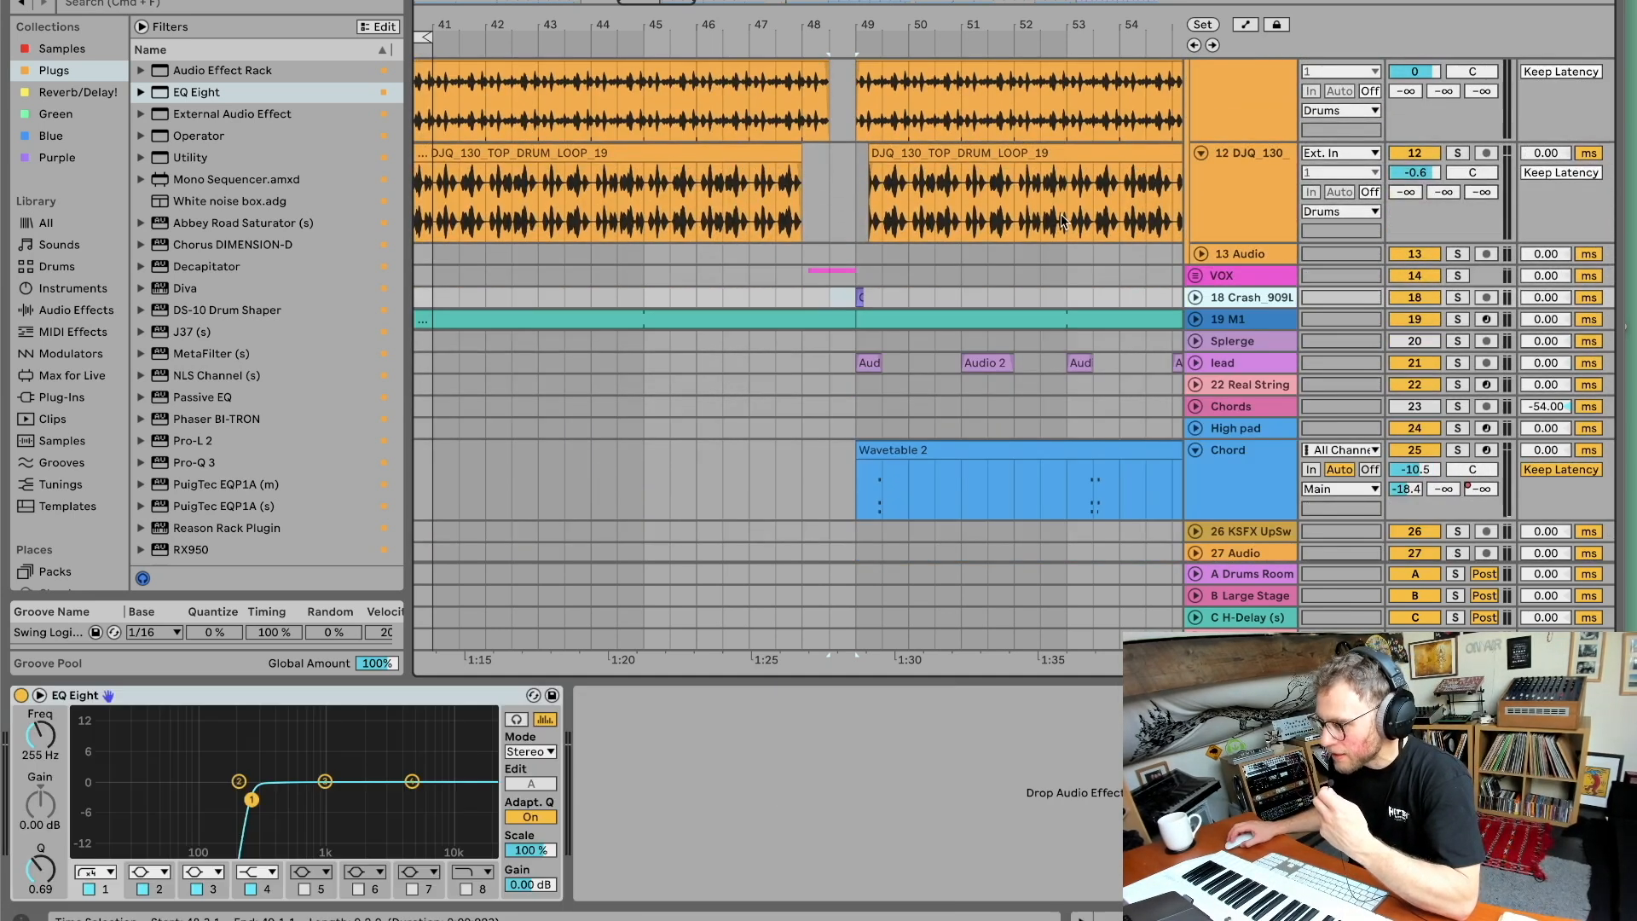
pyautogui.moveTo(884, 27); pyautogui.dragTo(714, 2)
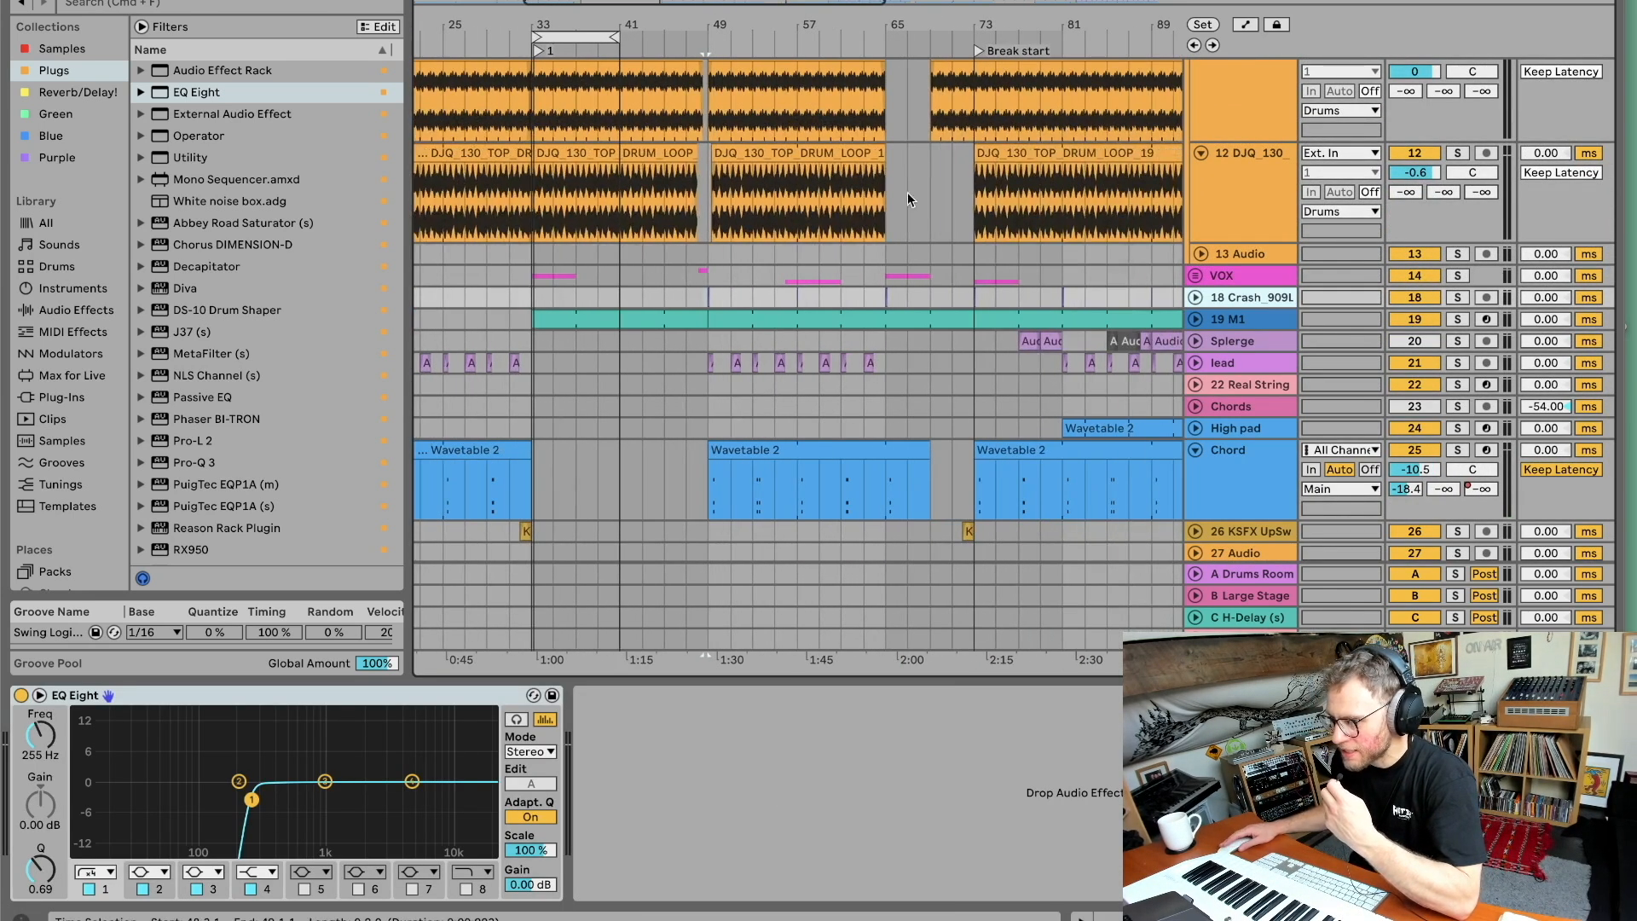
# Expand and solo the 19 M1 track, enlarge its height, and zoom in and back out on it.
pyautogui.hscroll(2, 1003, 305)
pyautogui.click(1230, 322)
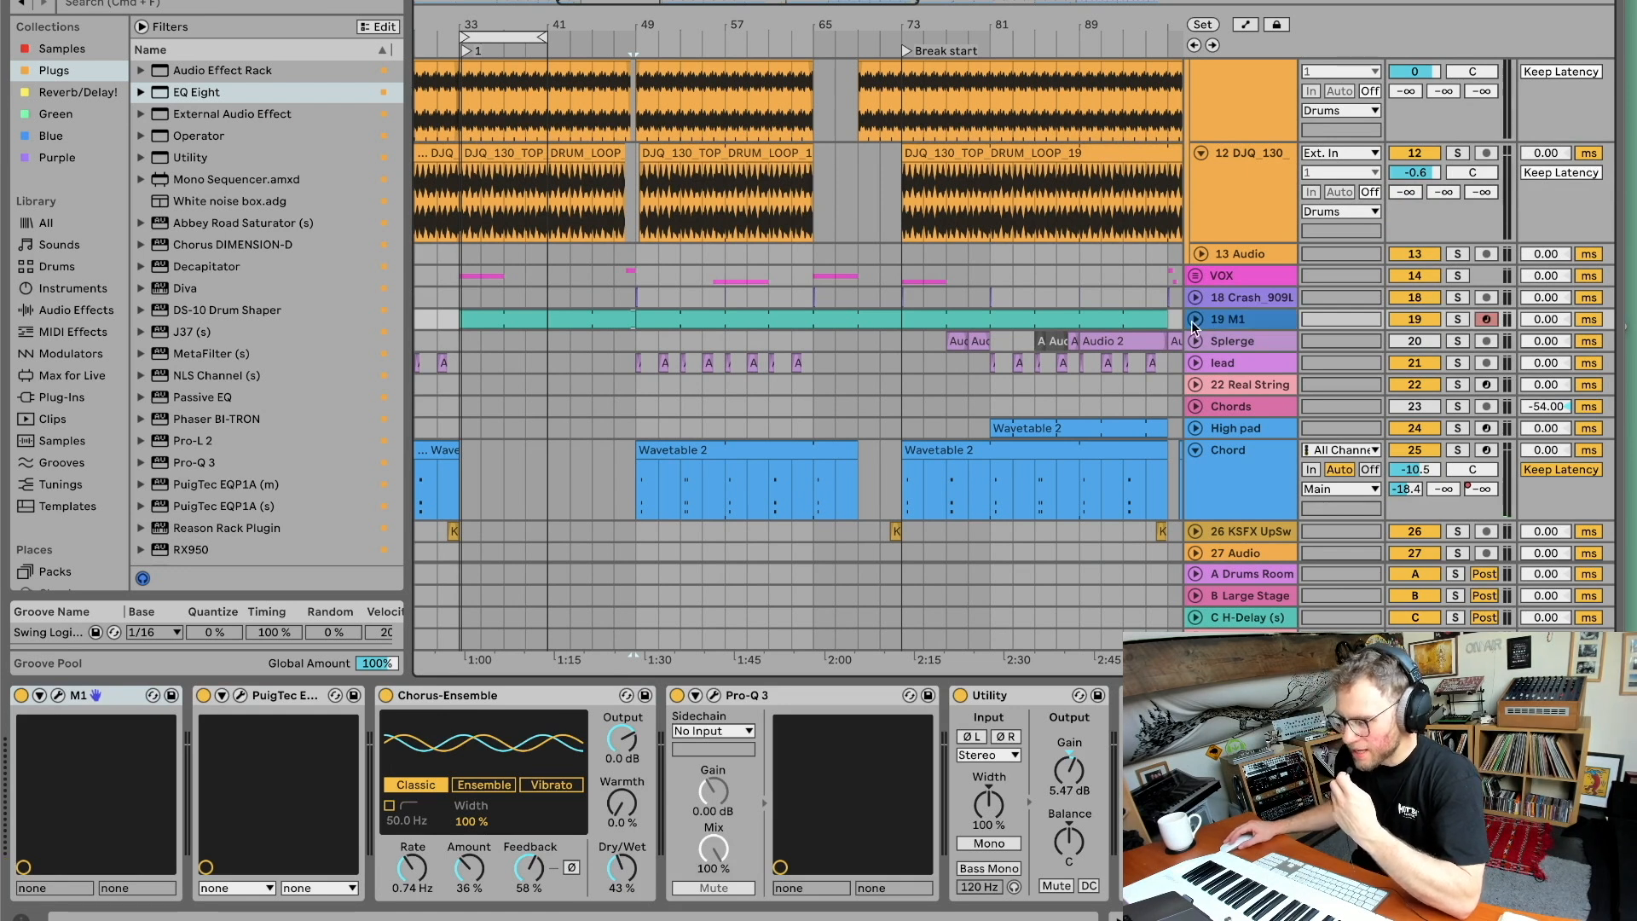
pyautogui.click(1194, 321)
pyautogui.click(667, 40)
pyautogui.moveTo(678, 24); pyautogui.dragTo(678, 137)
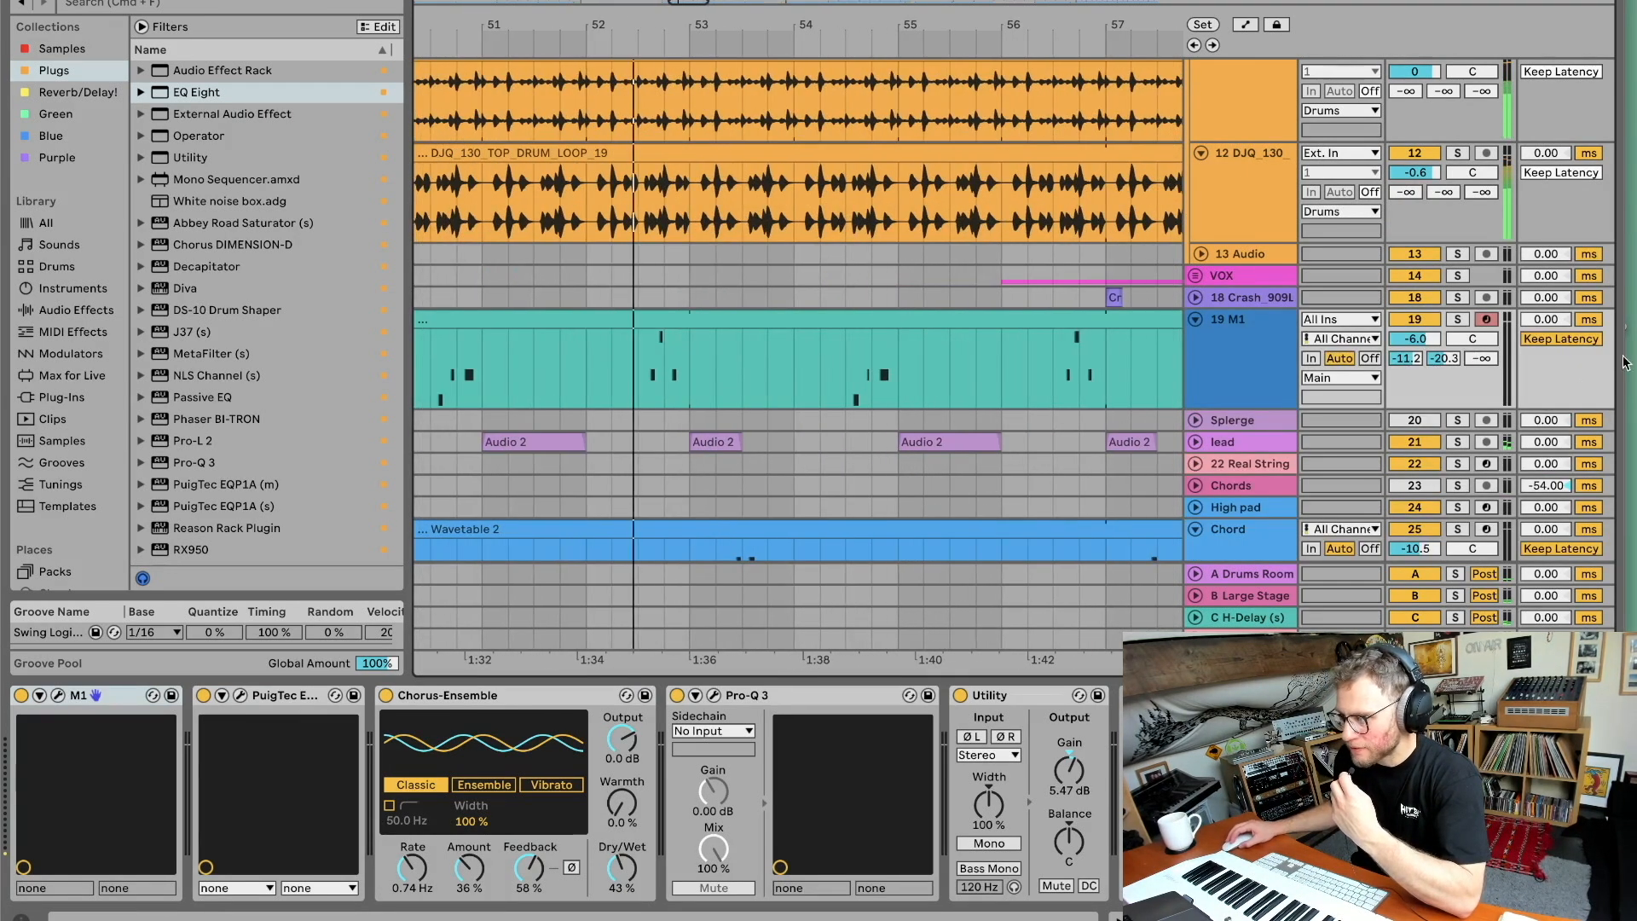
pyautogui.click(1457, 321)
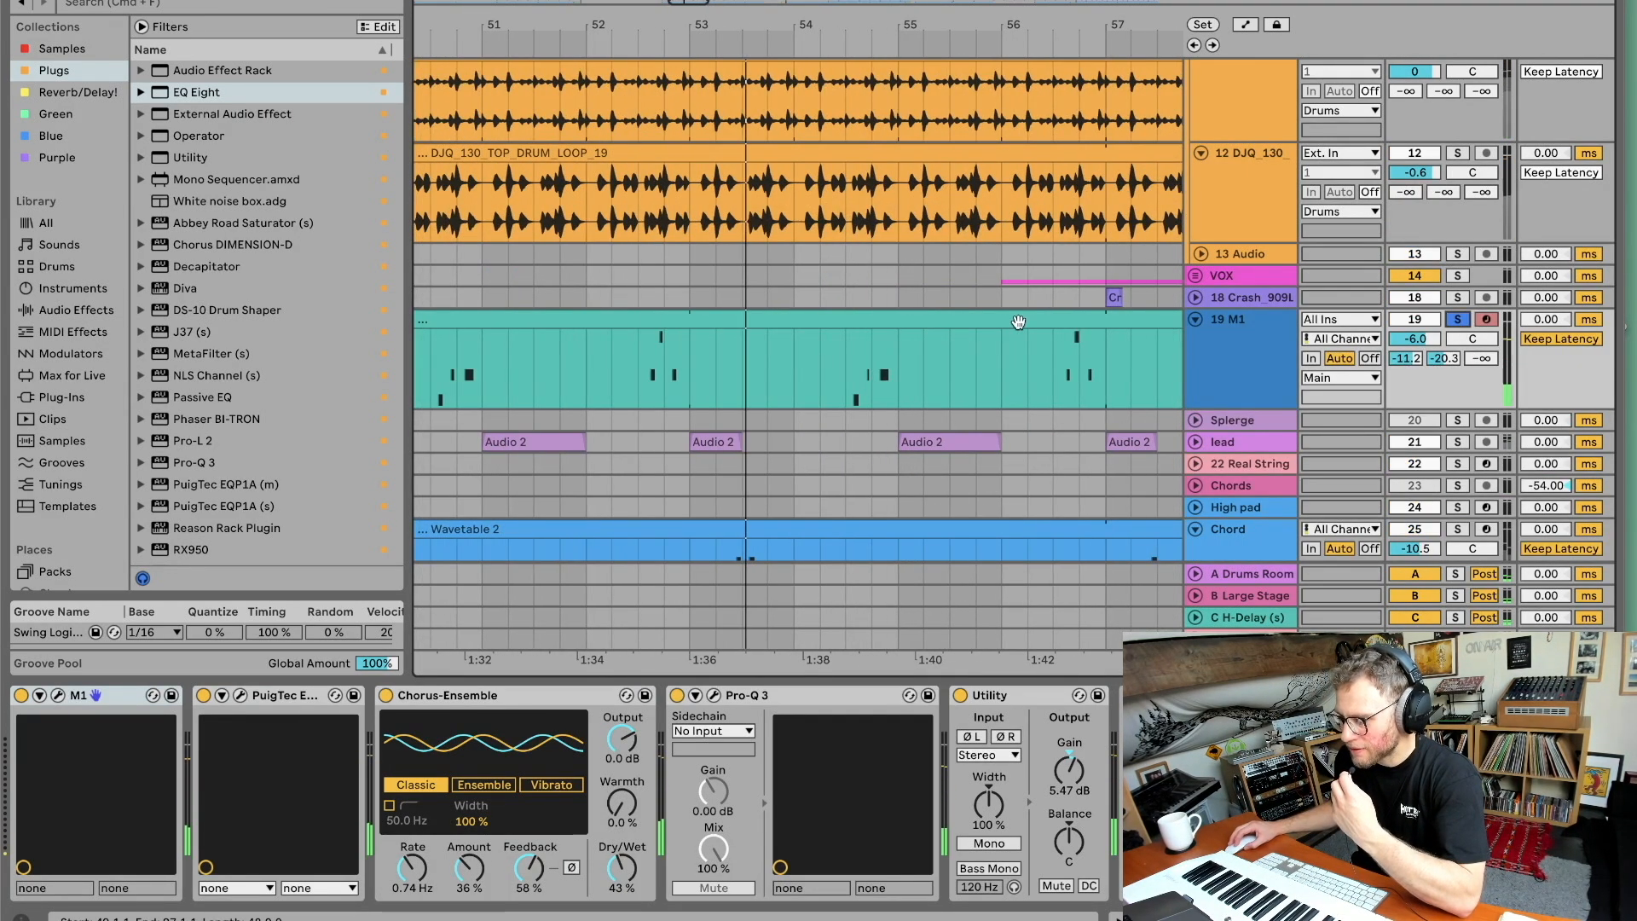
pyautogui.moveTo(1240, 409); pyautogui.dragTo(1234, 527)
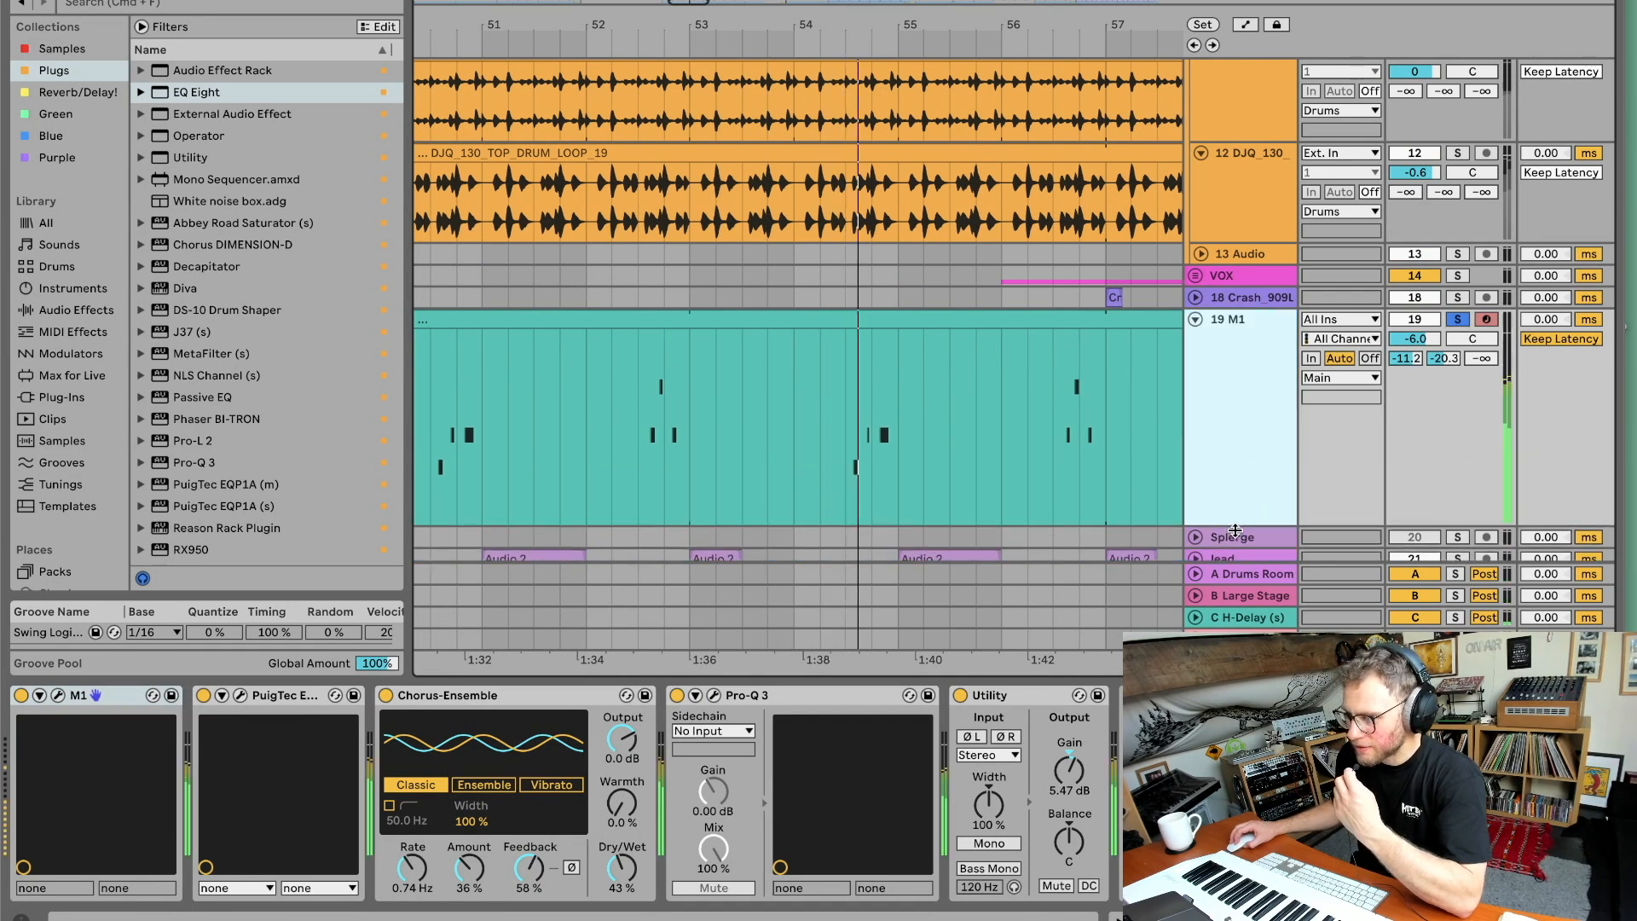
pyautogui.moveTo(897, 25); pyautogui.dragTo(875, 0)
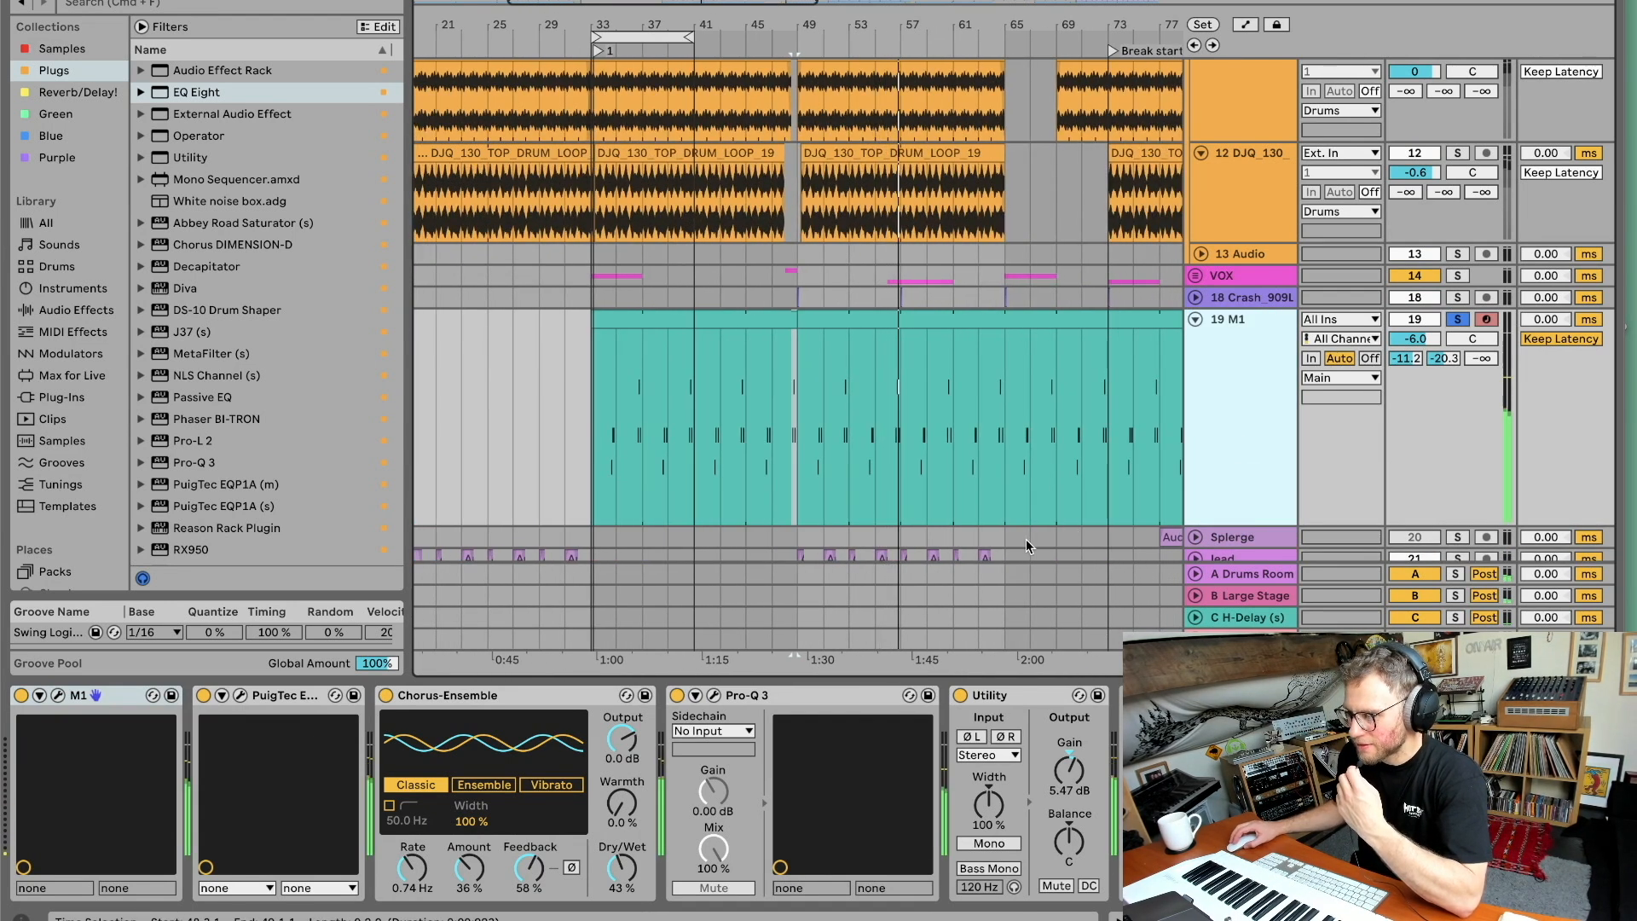
# Open the M1 and PuigTec plugin windows on the M1 track to inspect them, then close them.
pyautogui.click(58, 695)
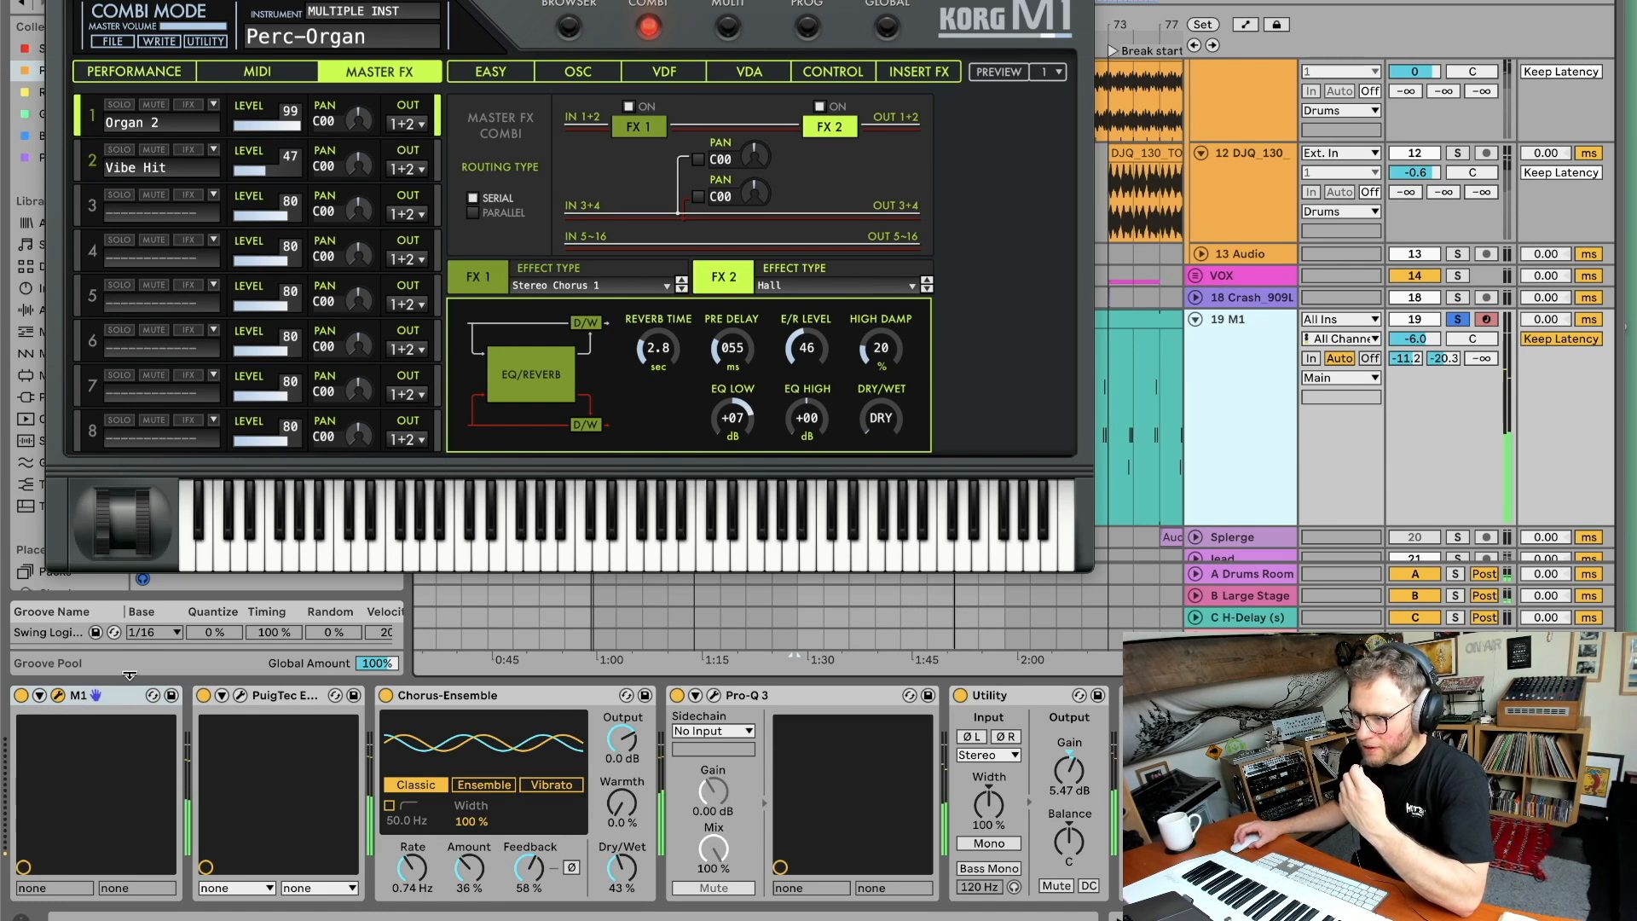
pyautogui.click(58, 696)
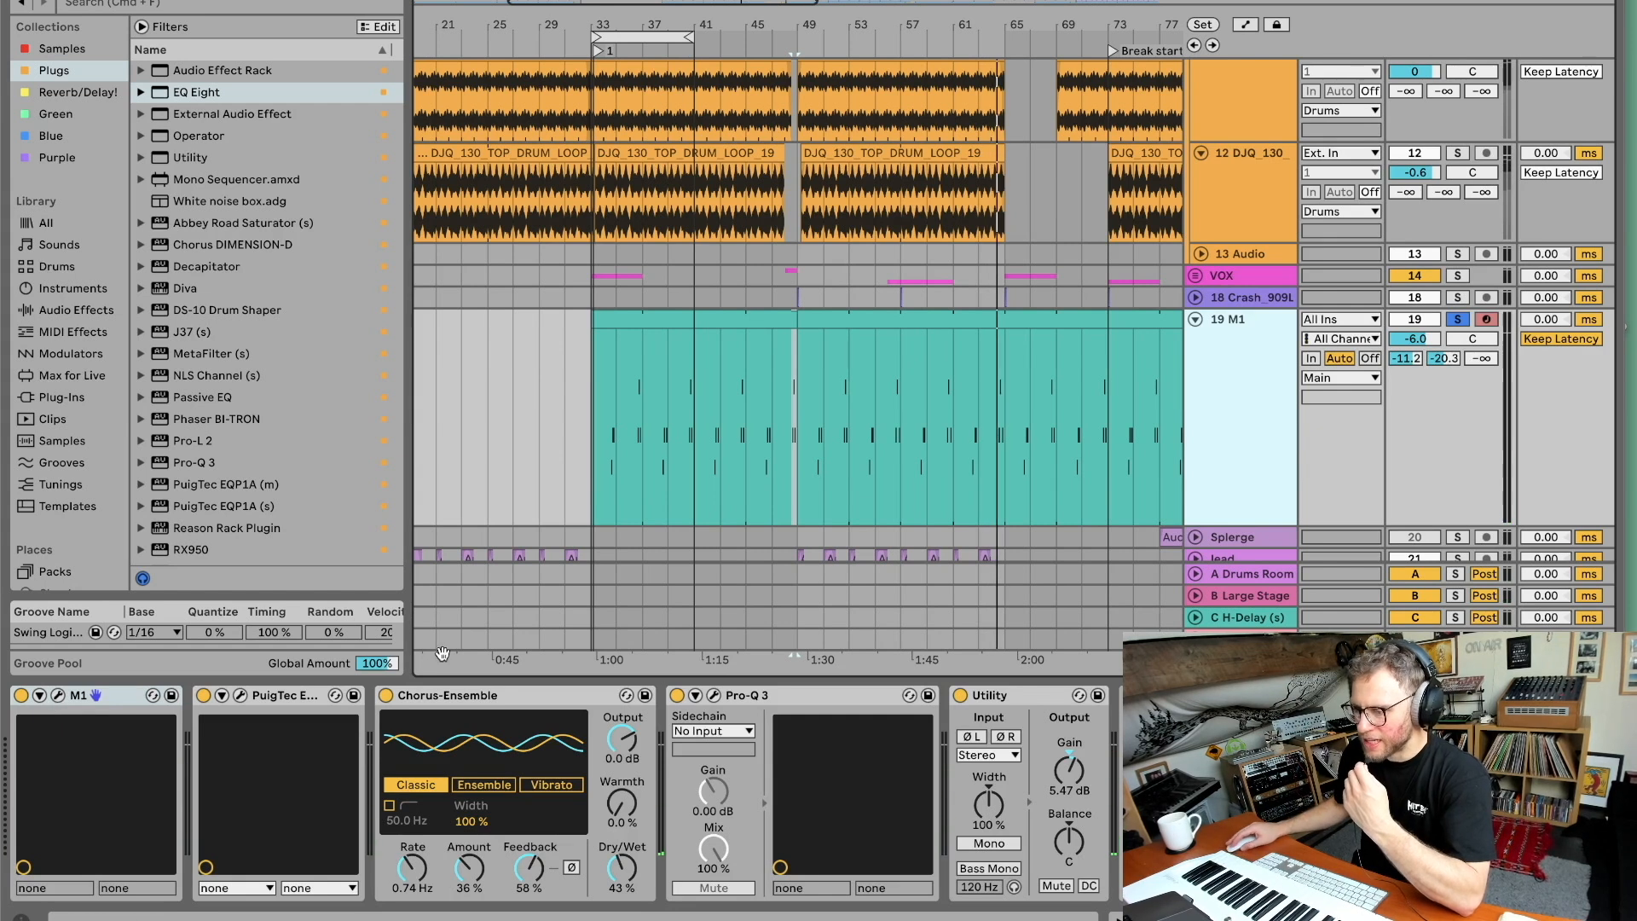
pyautogui.click(241, 696)
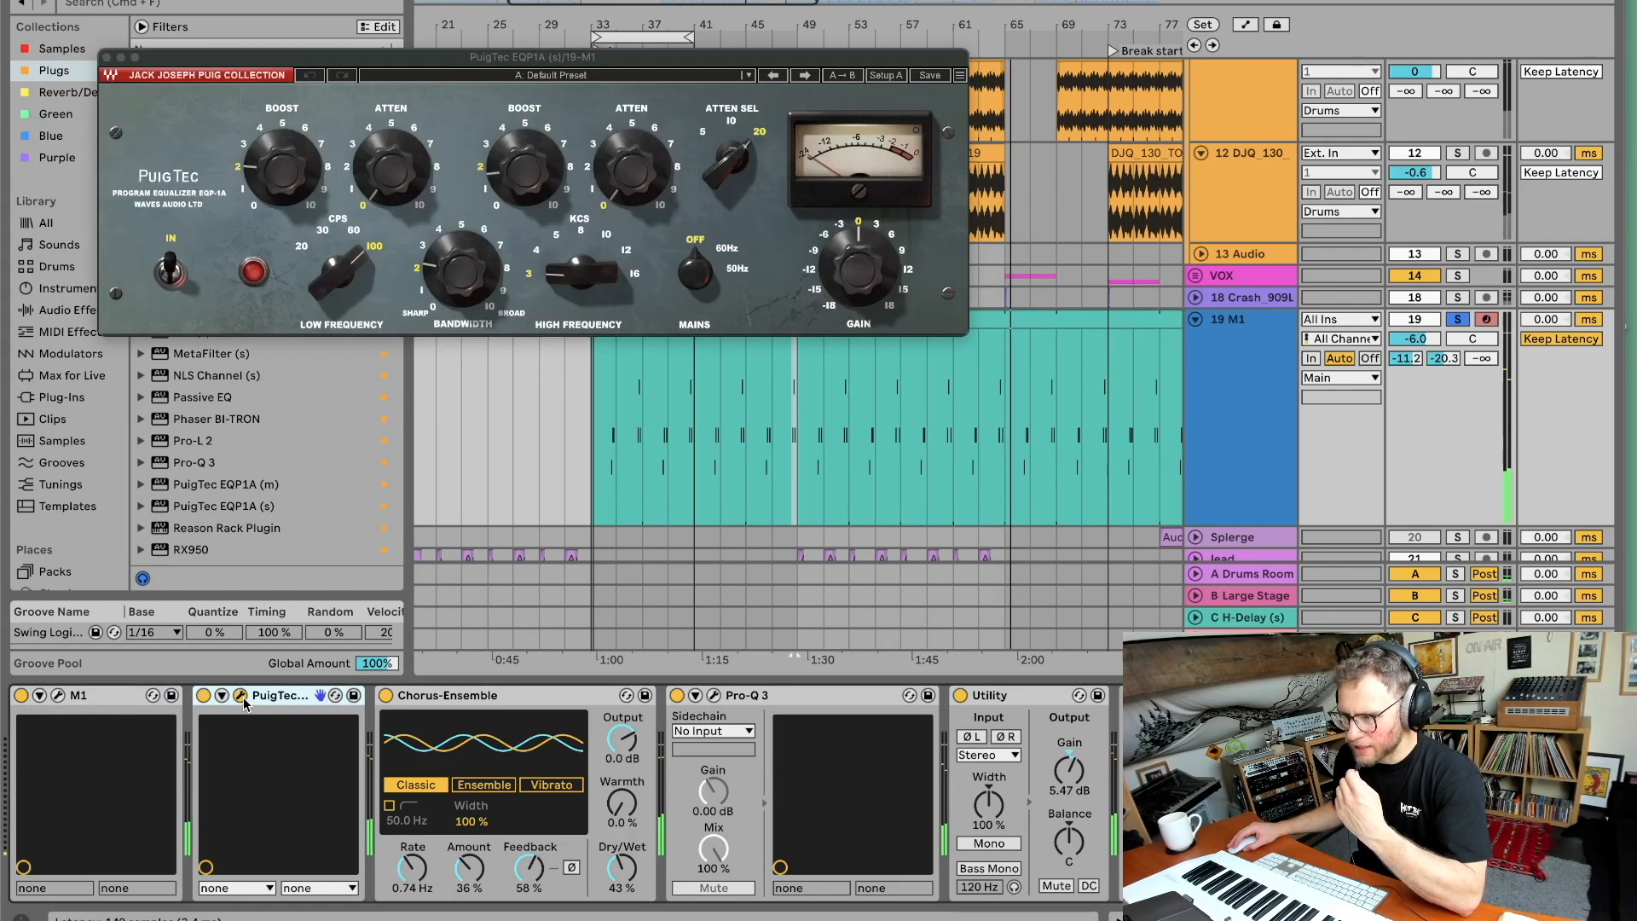
pyautogui.click(241, 696)
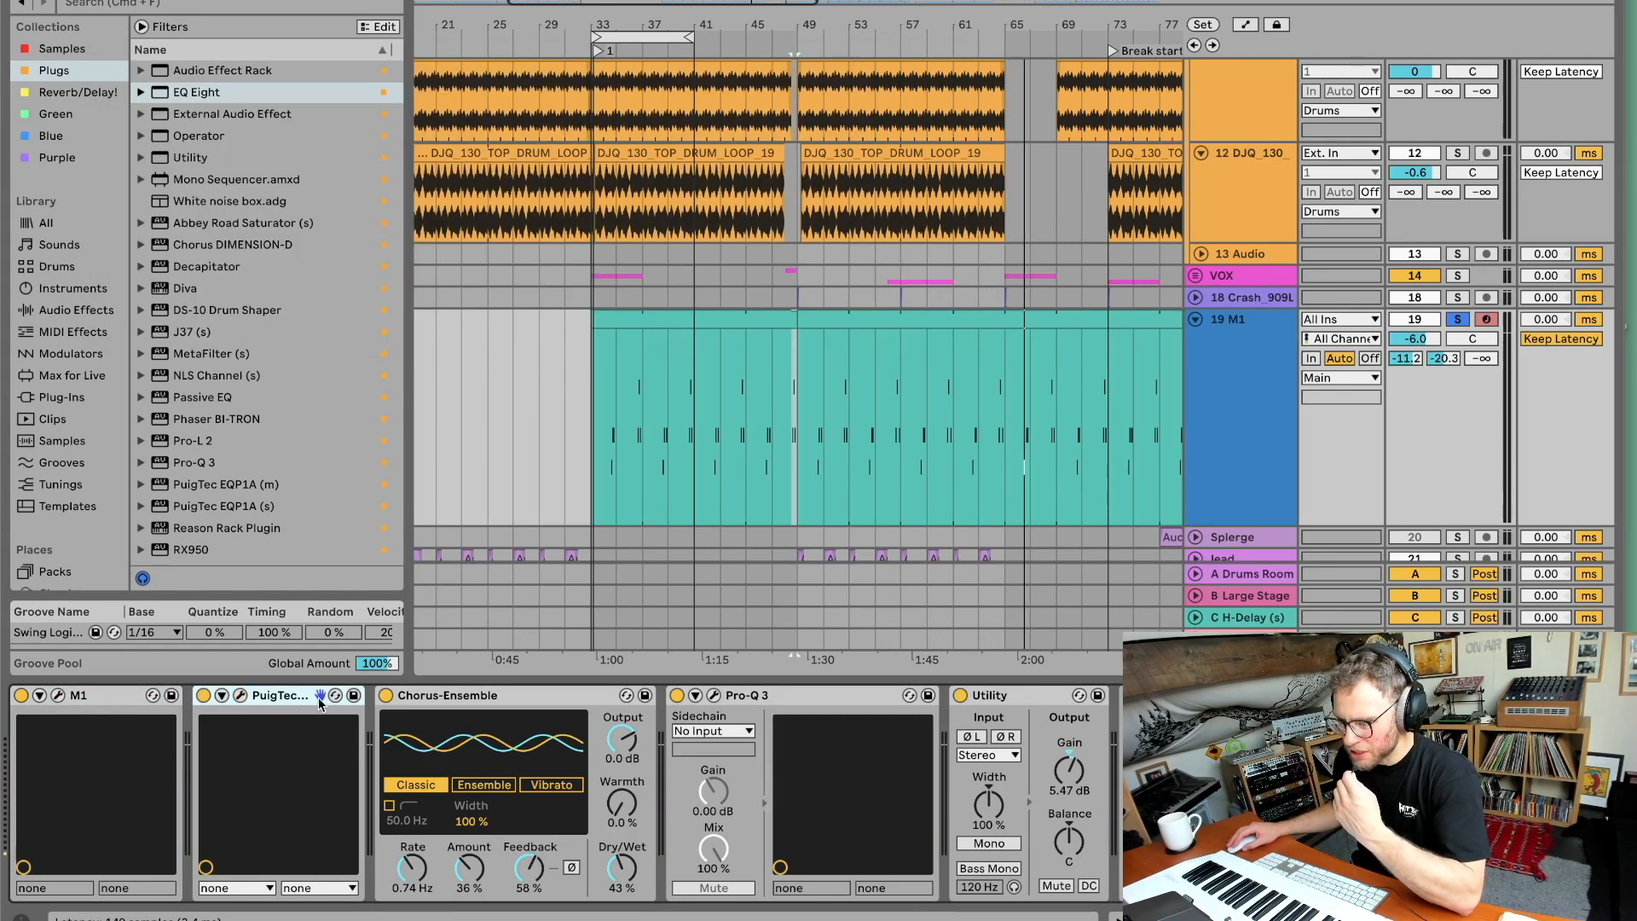
# Toggle the Chorus-Ensemble off and on to compare, then open and close the Pro-Q 3 window.
pyautogui.click(431, 694)
pyautogui.click(385, 696)
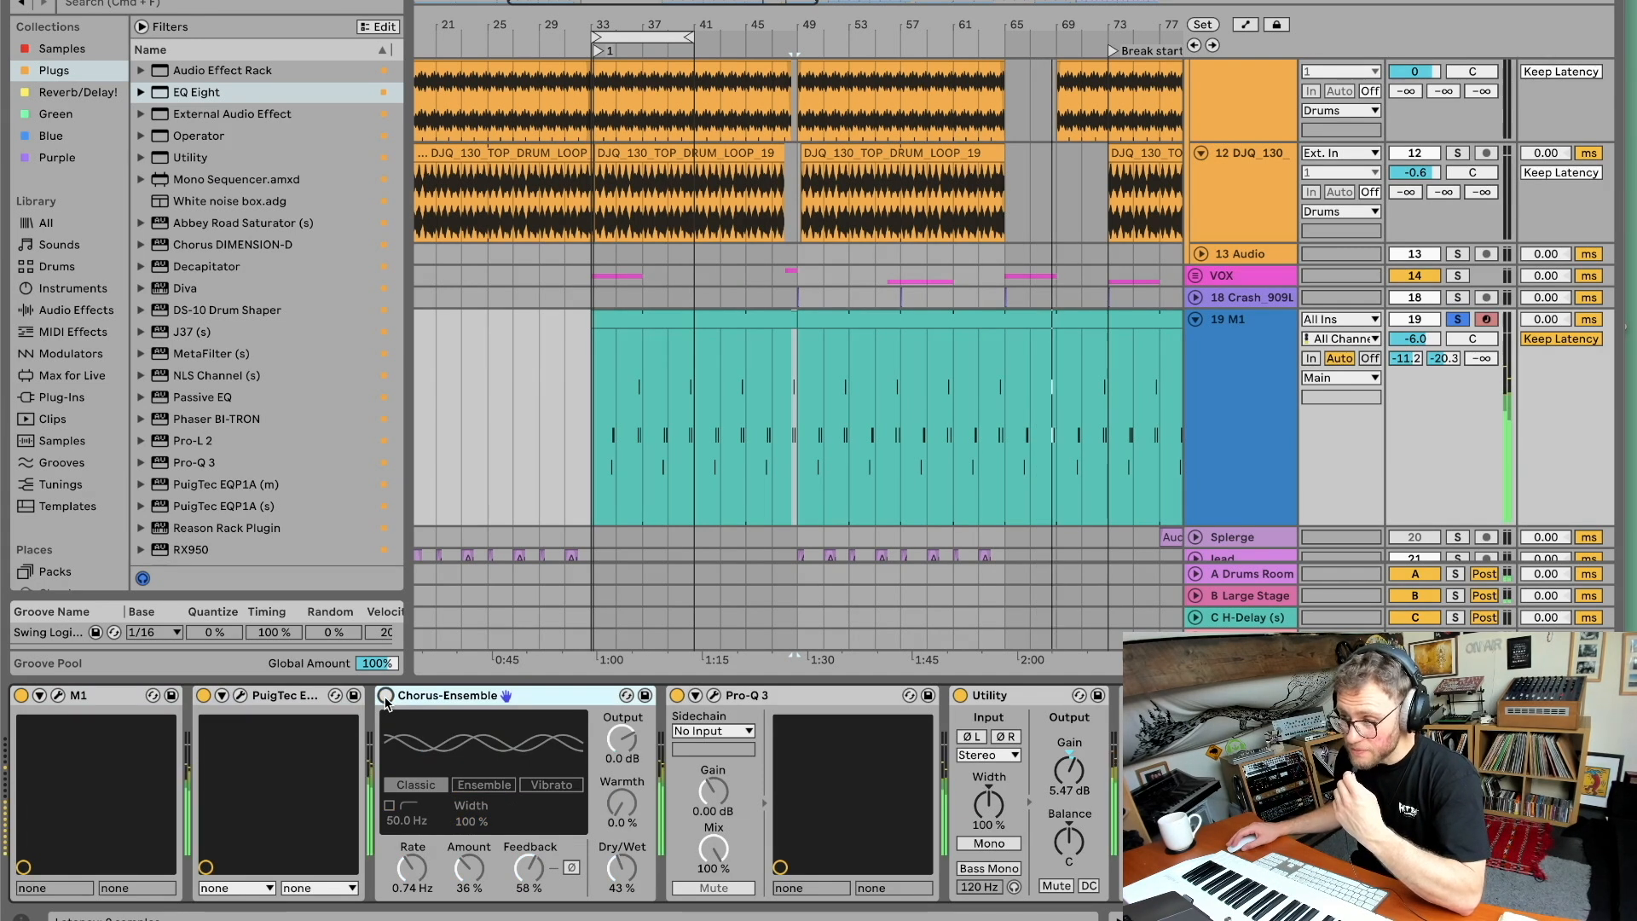
pyautogui.click(386, 696)
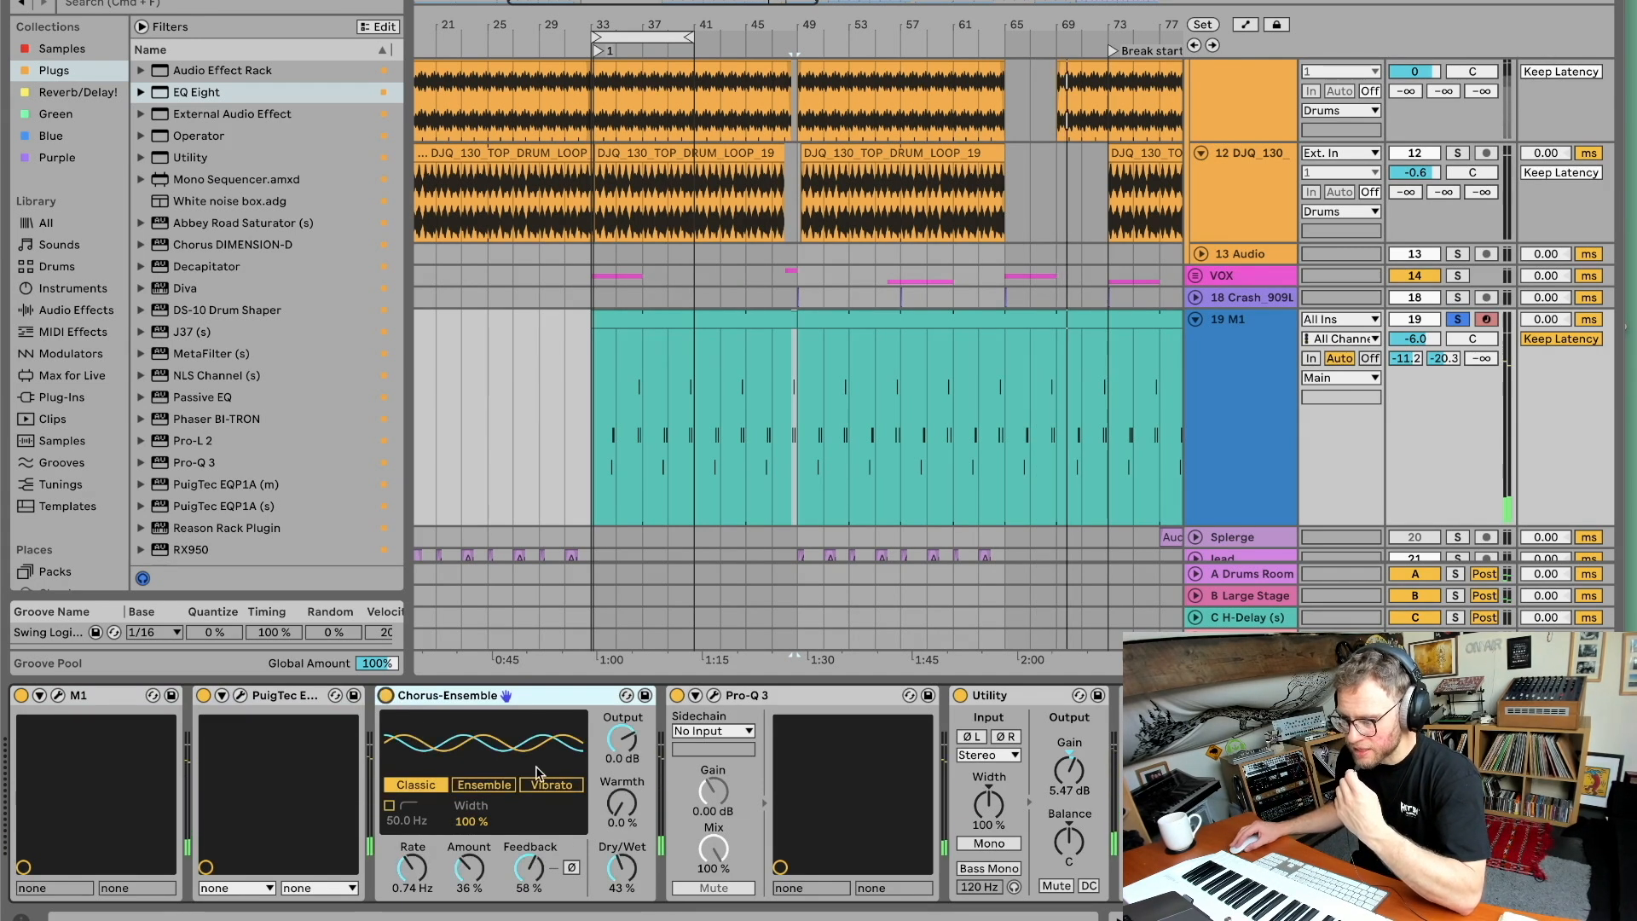
pyautogui.click(713, 696)
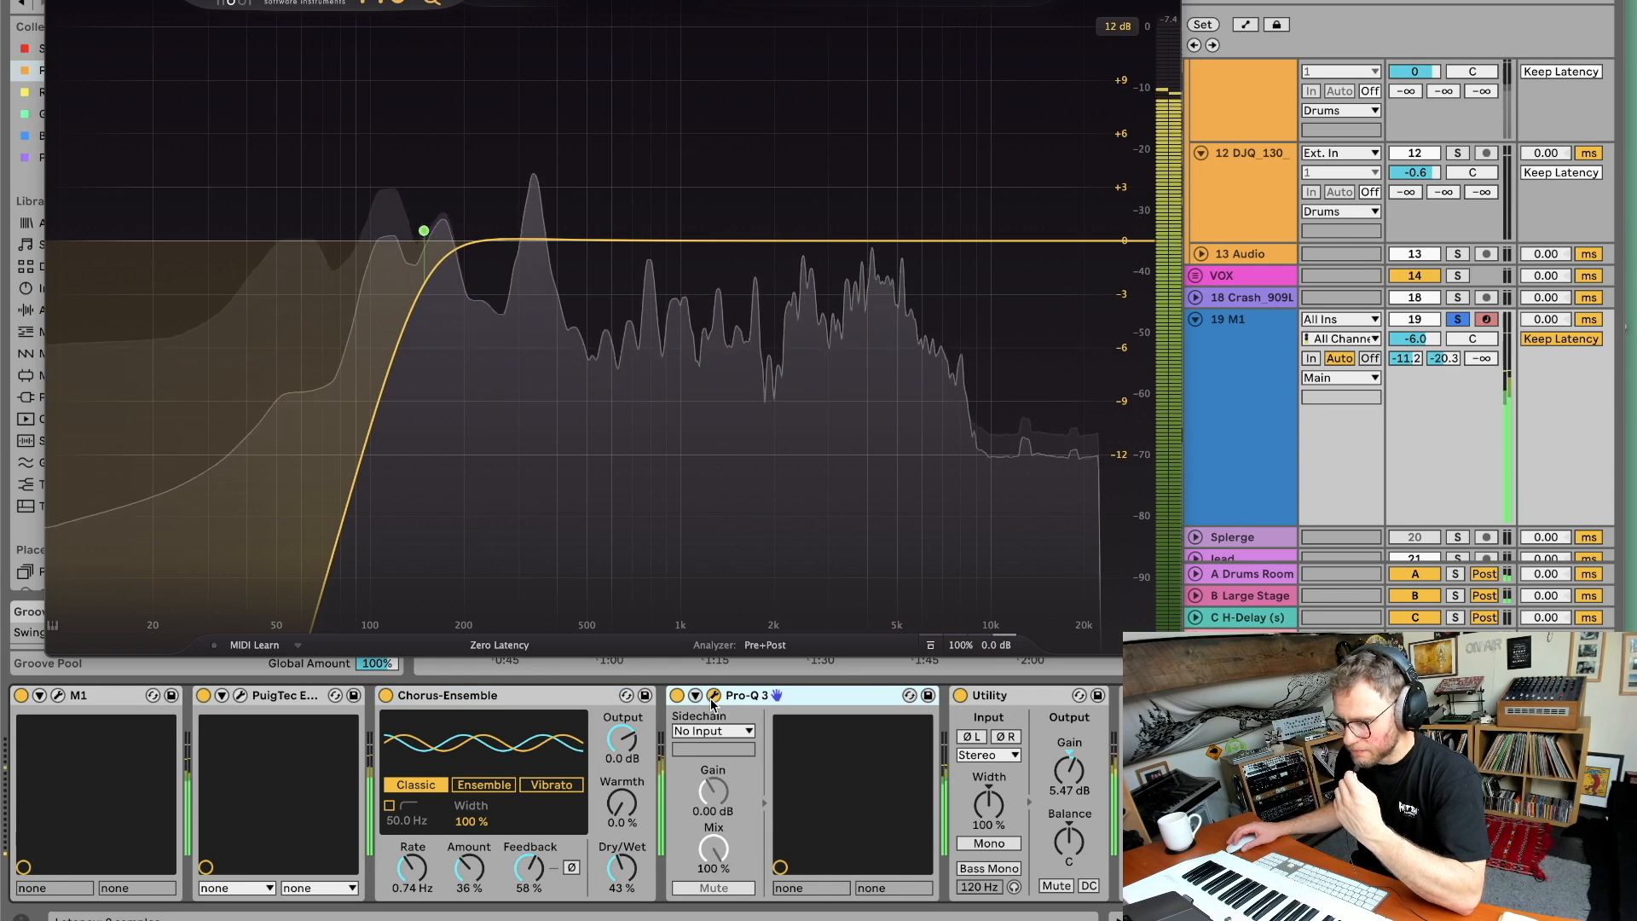
pyautogui.click(716, 697)
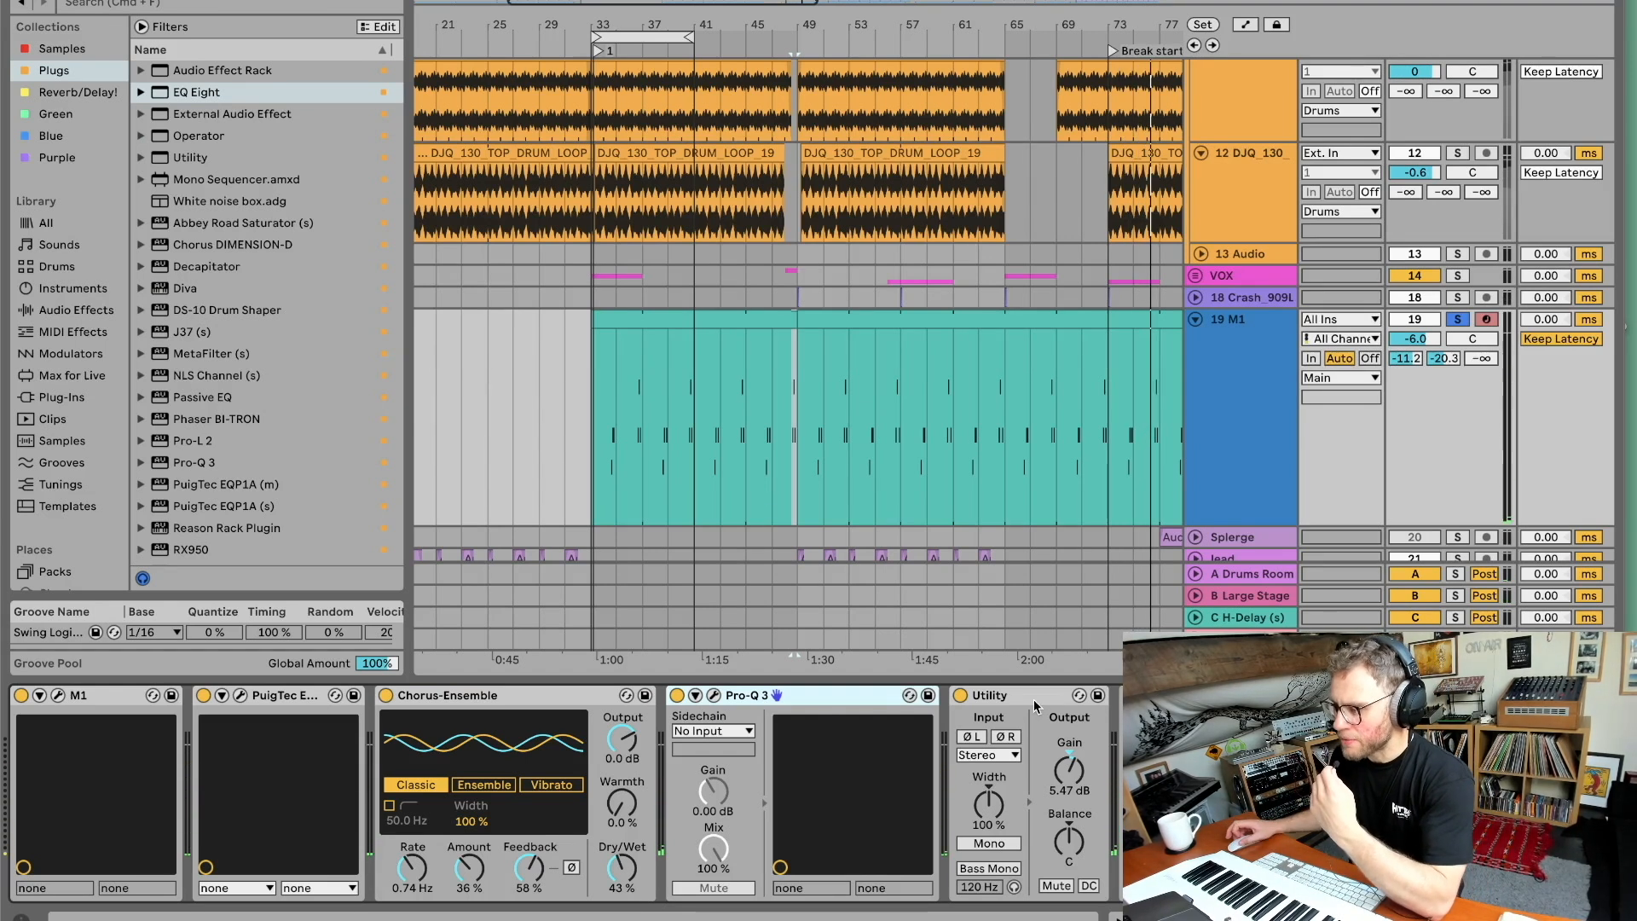
# Select and expand the Splerge track in the arrangement.
pyautogui.scroll(-5, 996, 498)
pyautogui.hscroll(3, 1108, 317)
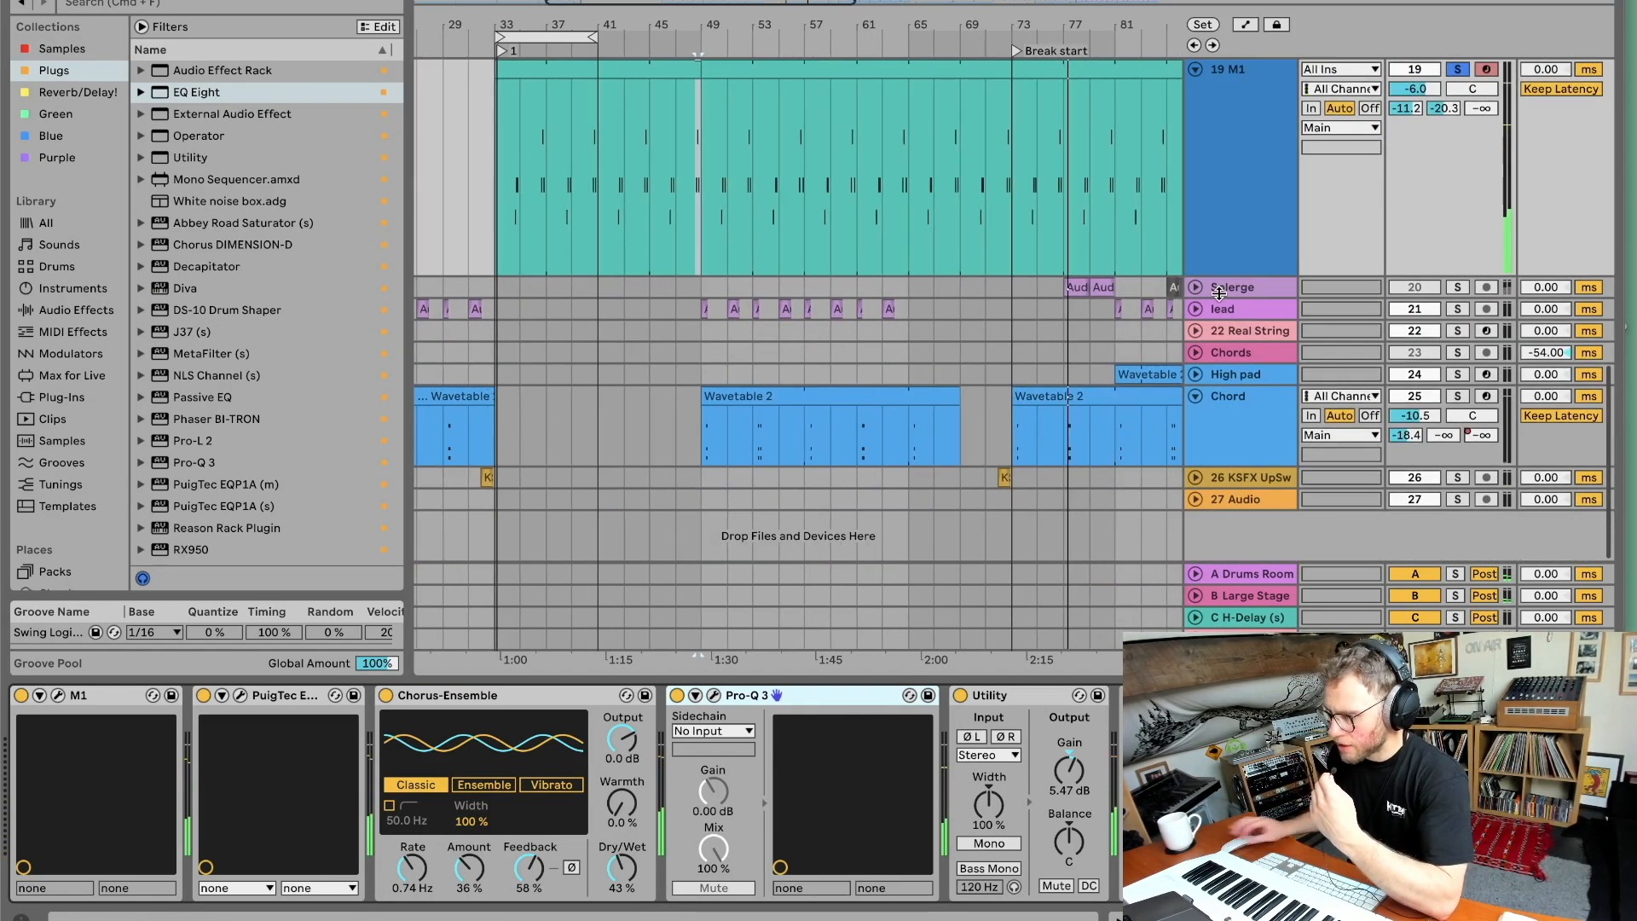
pyautogui.click(1204, 294)
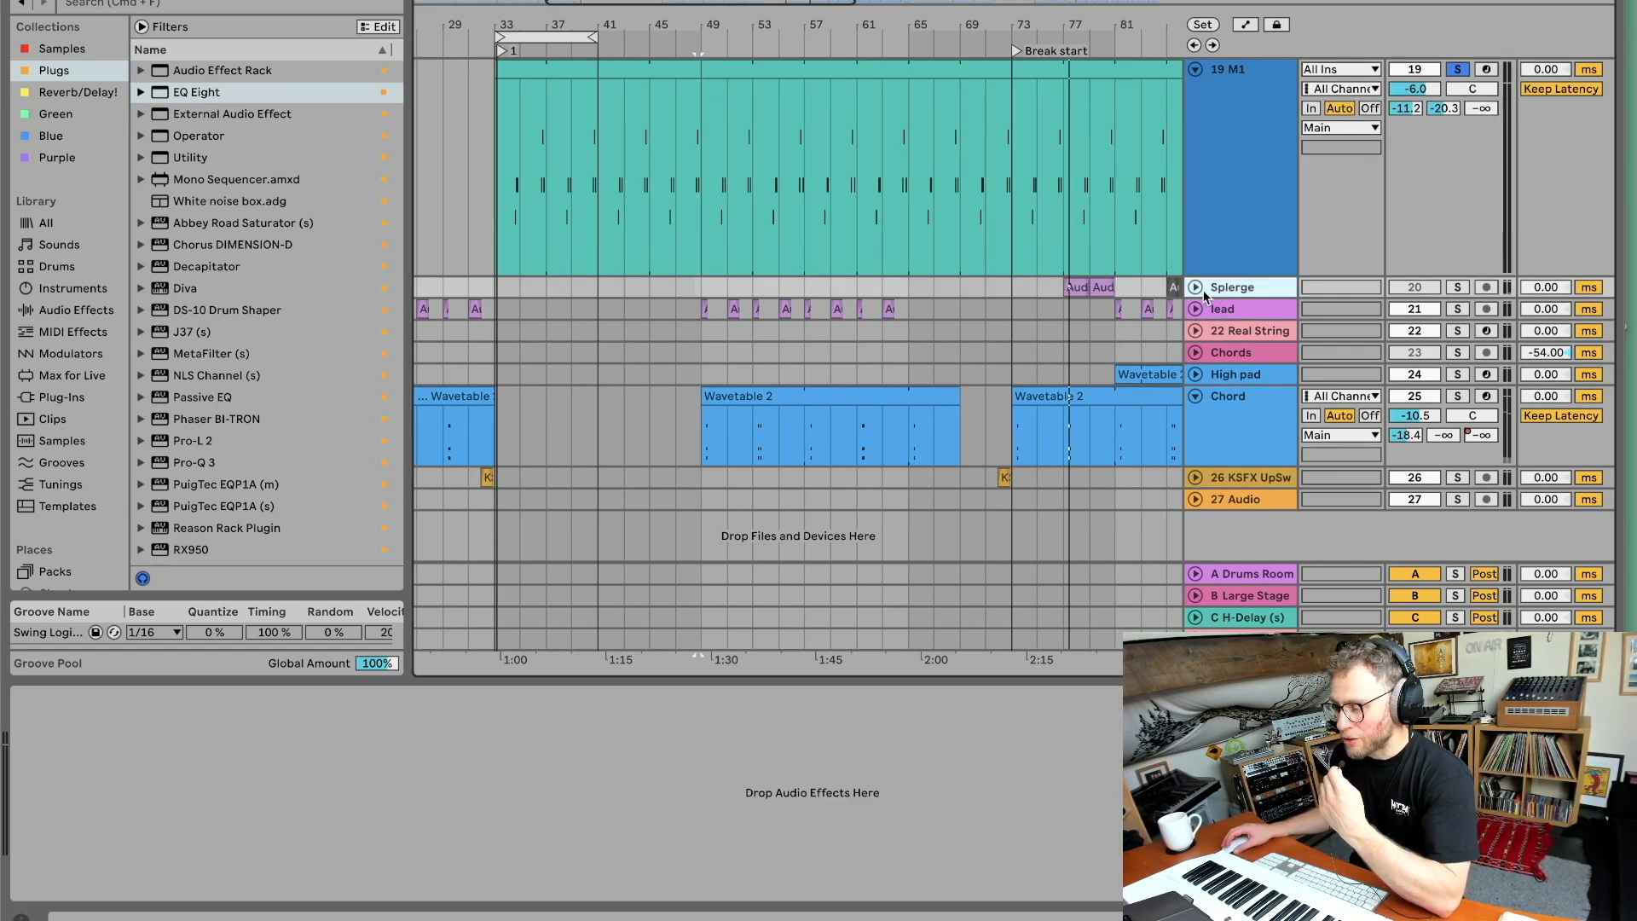
pyautogui.click(1194, 290)
pyautogui.hscroll(10, 1075, 366)
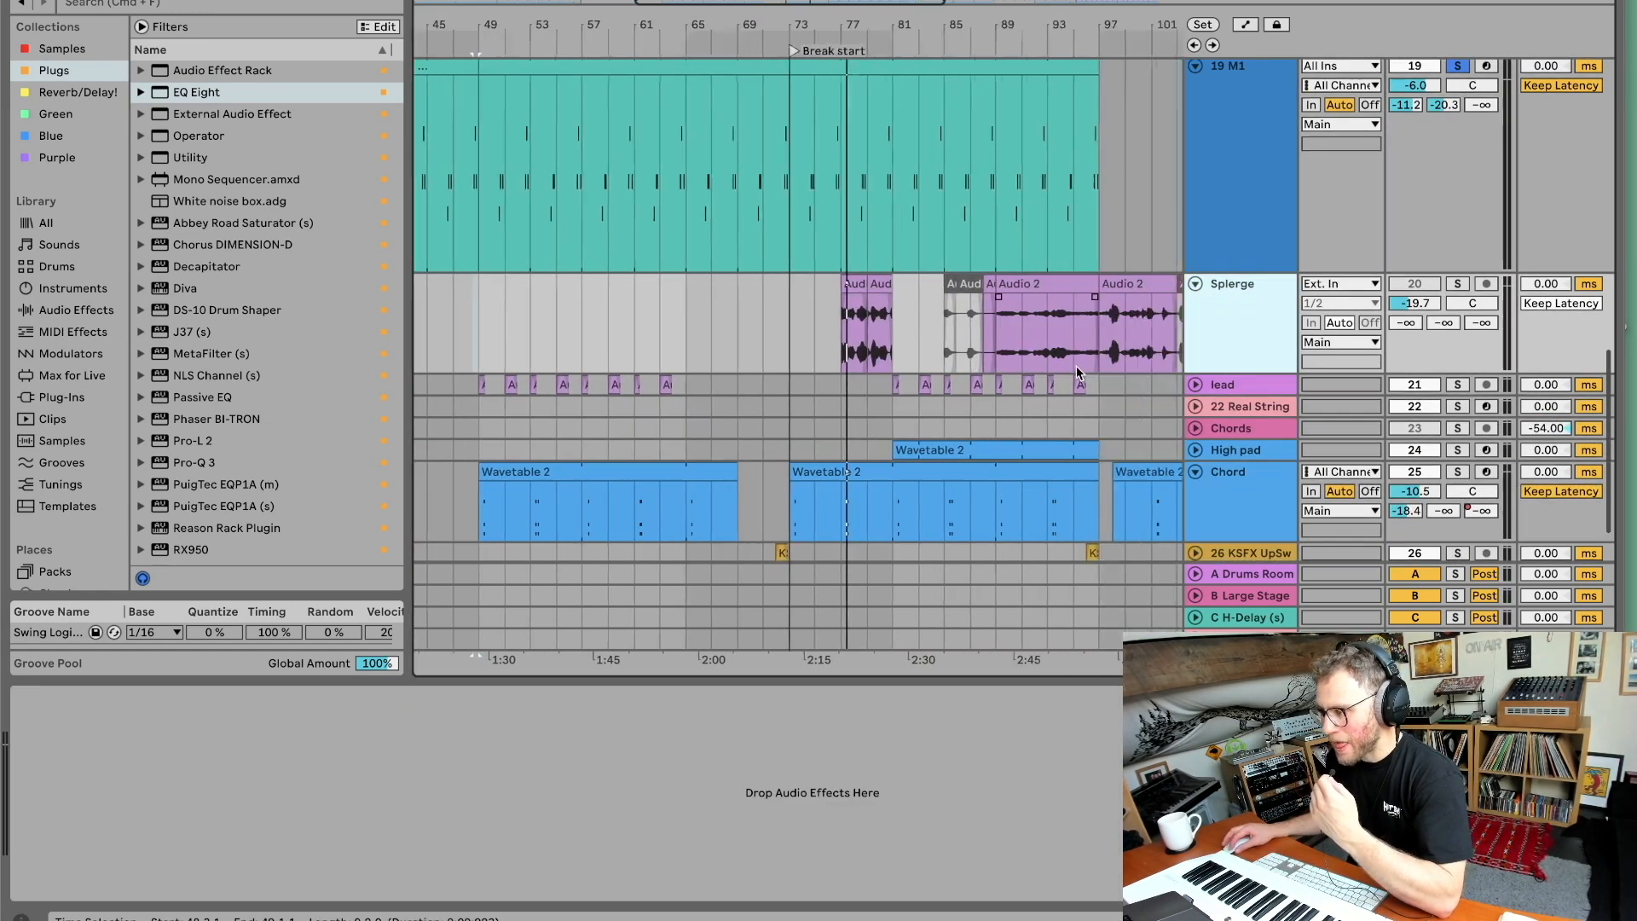
pyautogui.hscroll(4, 1064, 369)
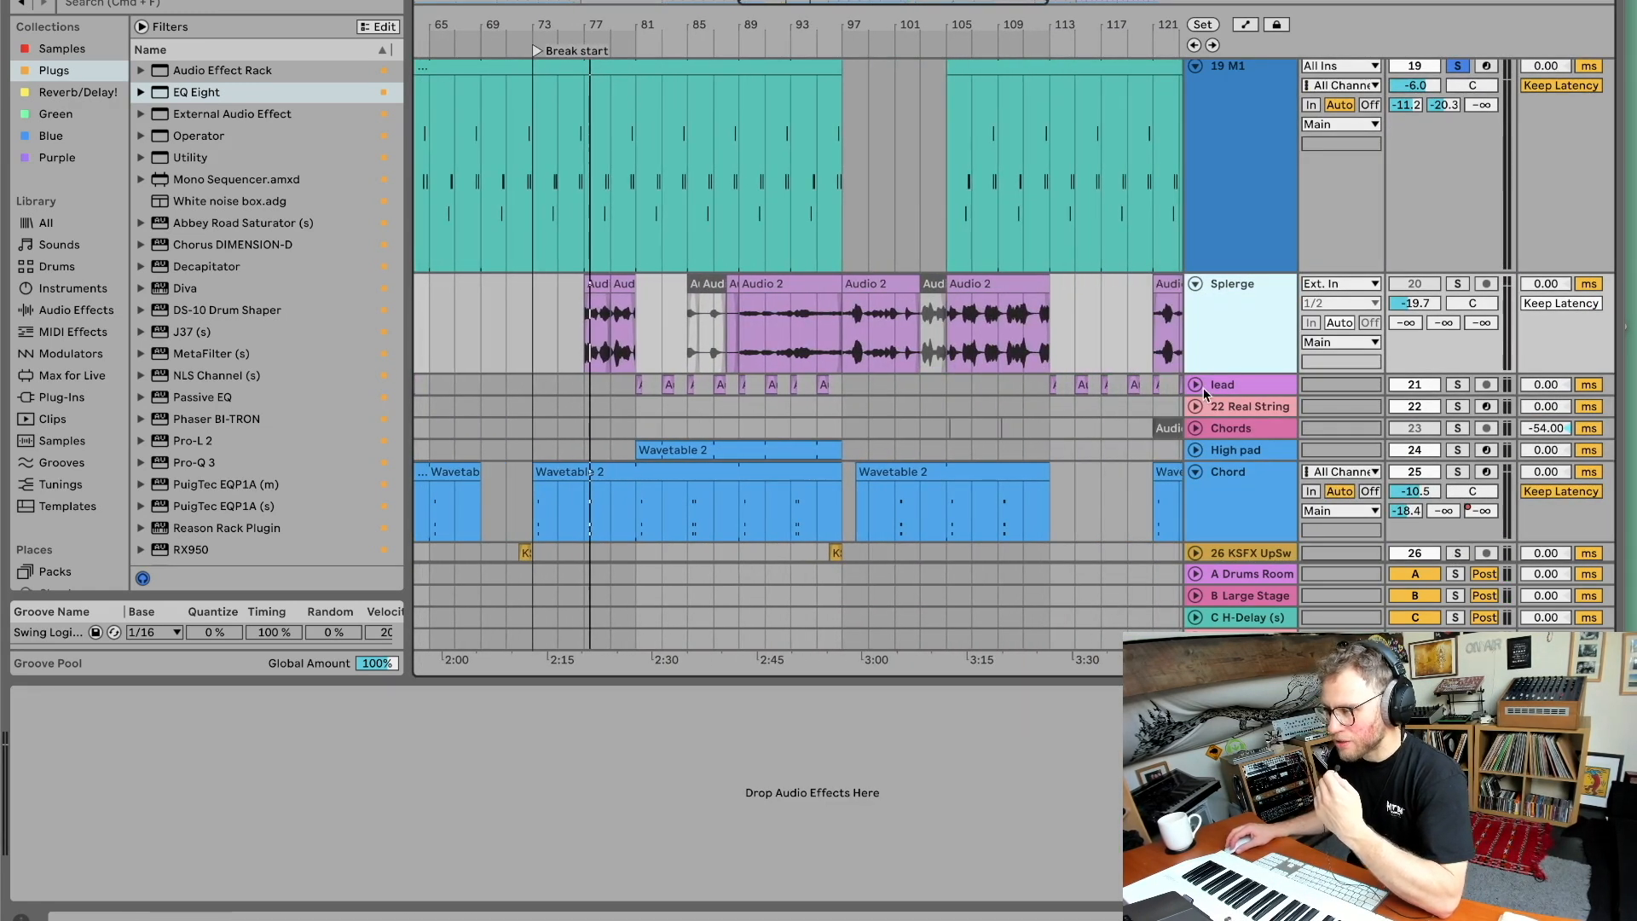
# Expand and solo the lead track, play it briefly, and zoom in on its clips.
pyautogui.click(1205, 391)
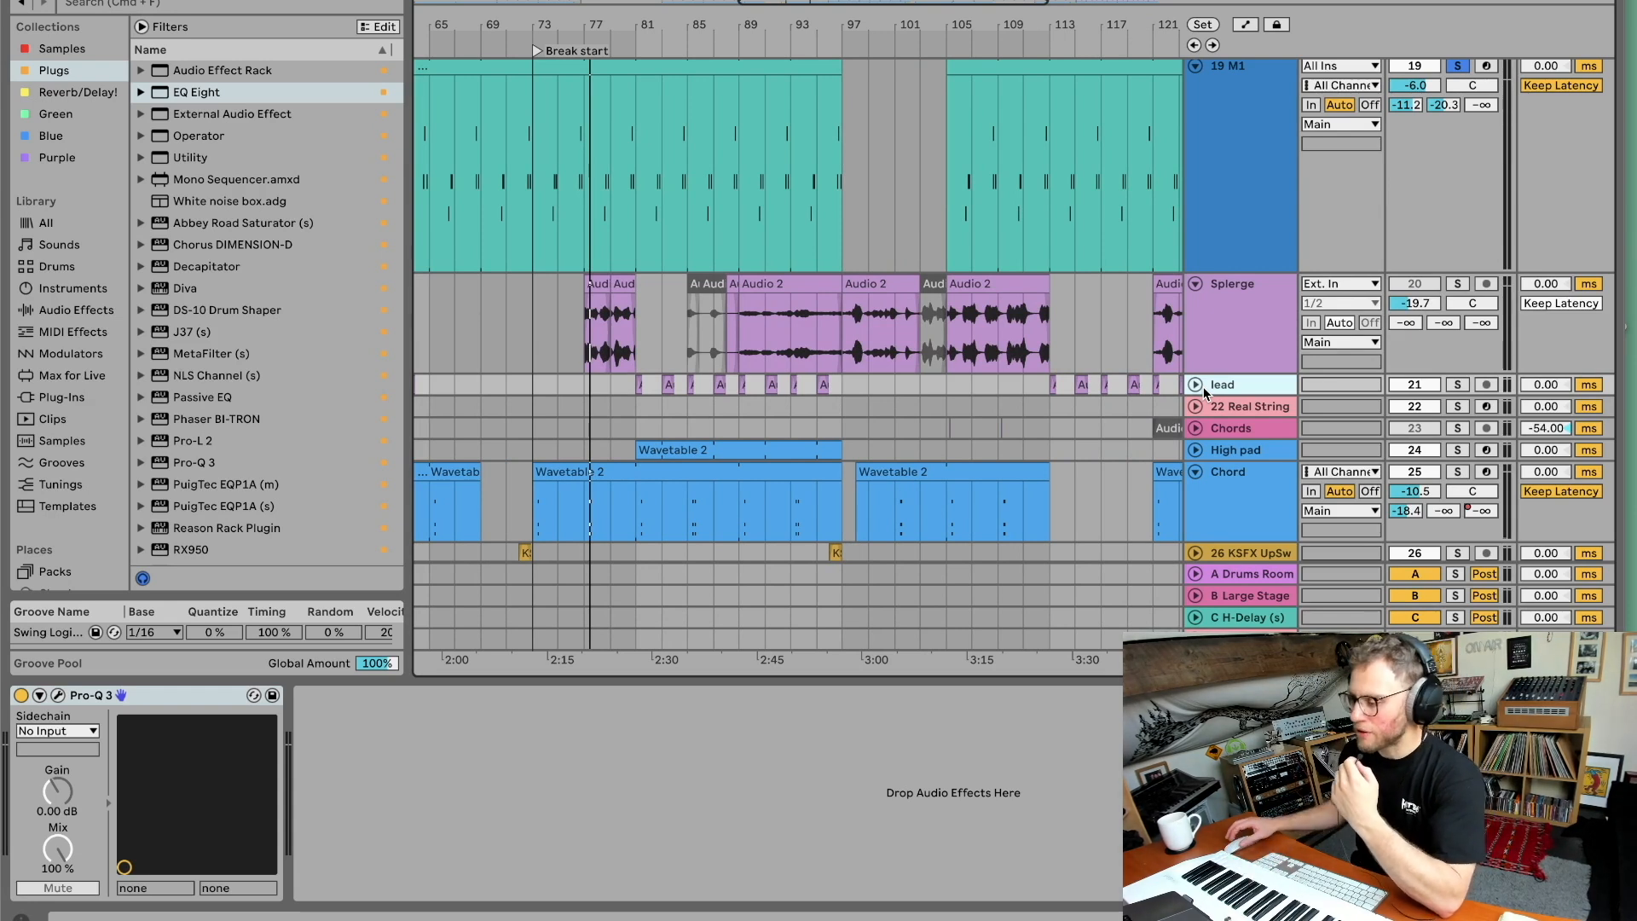
pyautogui.click(1194, 384)
pyautogui.click(1456, 386)
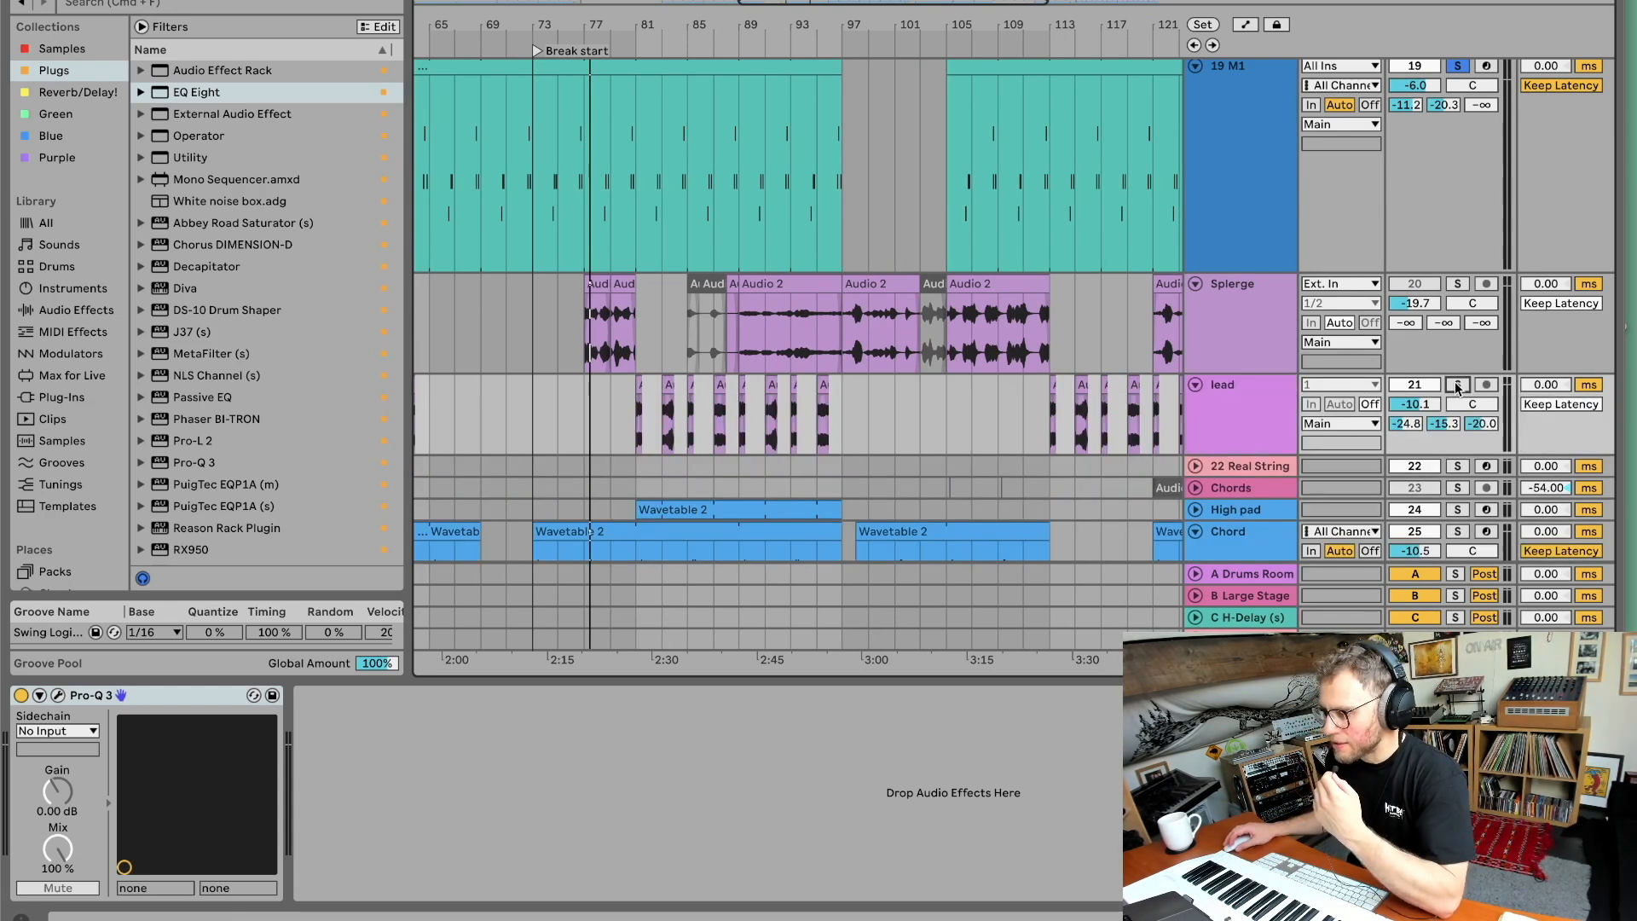
pyautogui.press('space')
pyautogui.press('space')
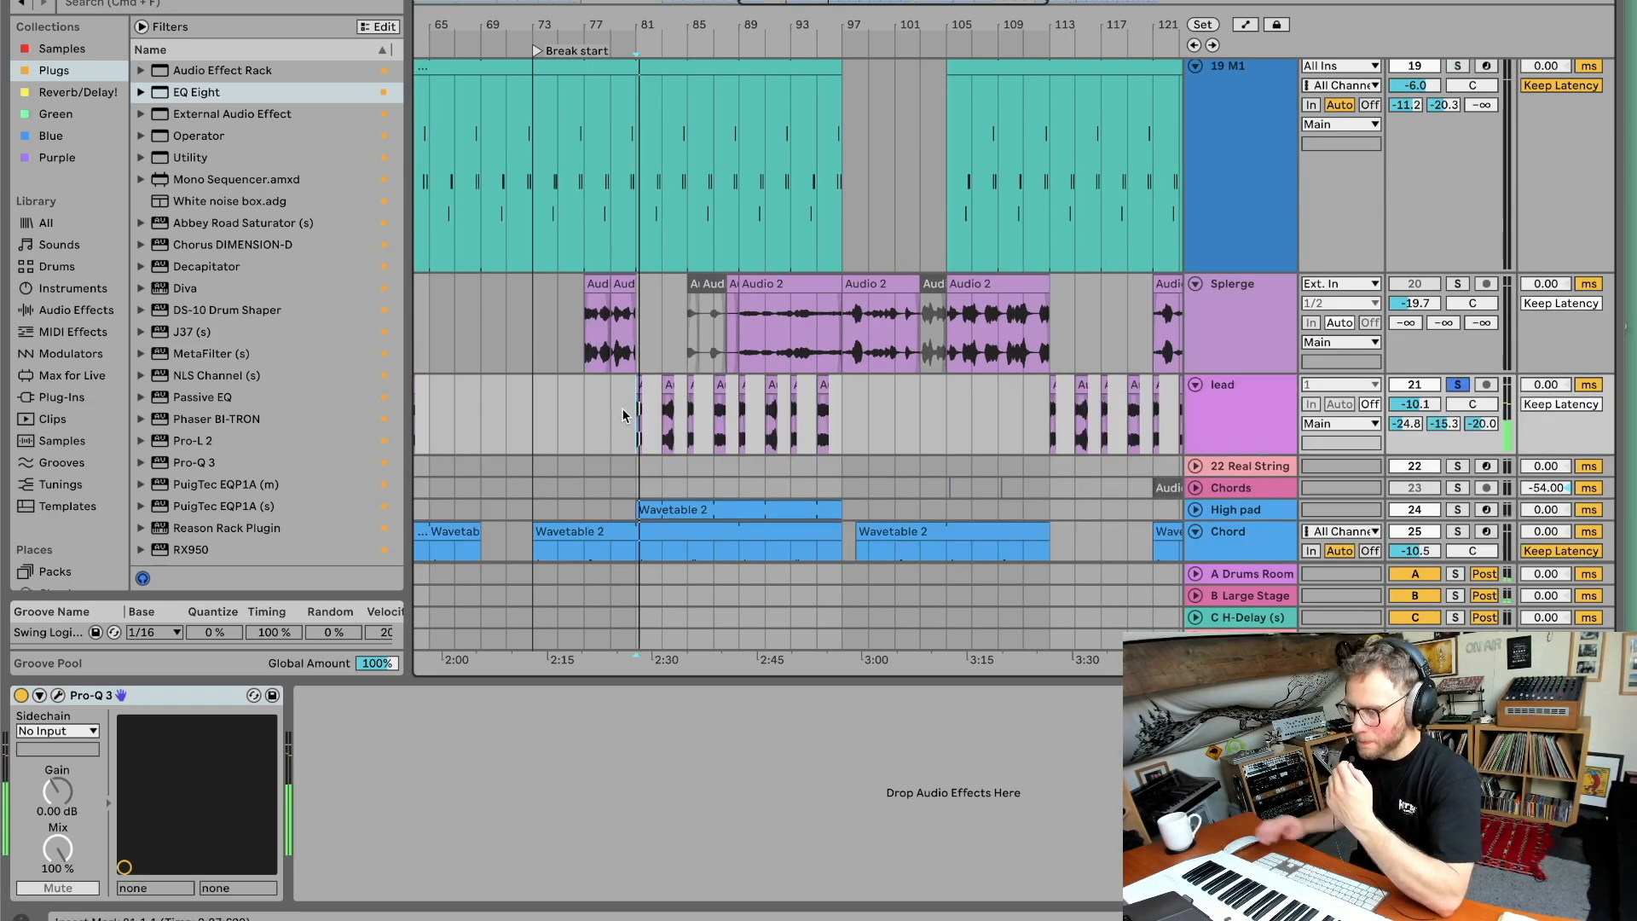
pyautogui.moveTo(652, 19); pyautogui.dragTo(651, 127)
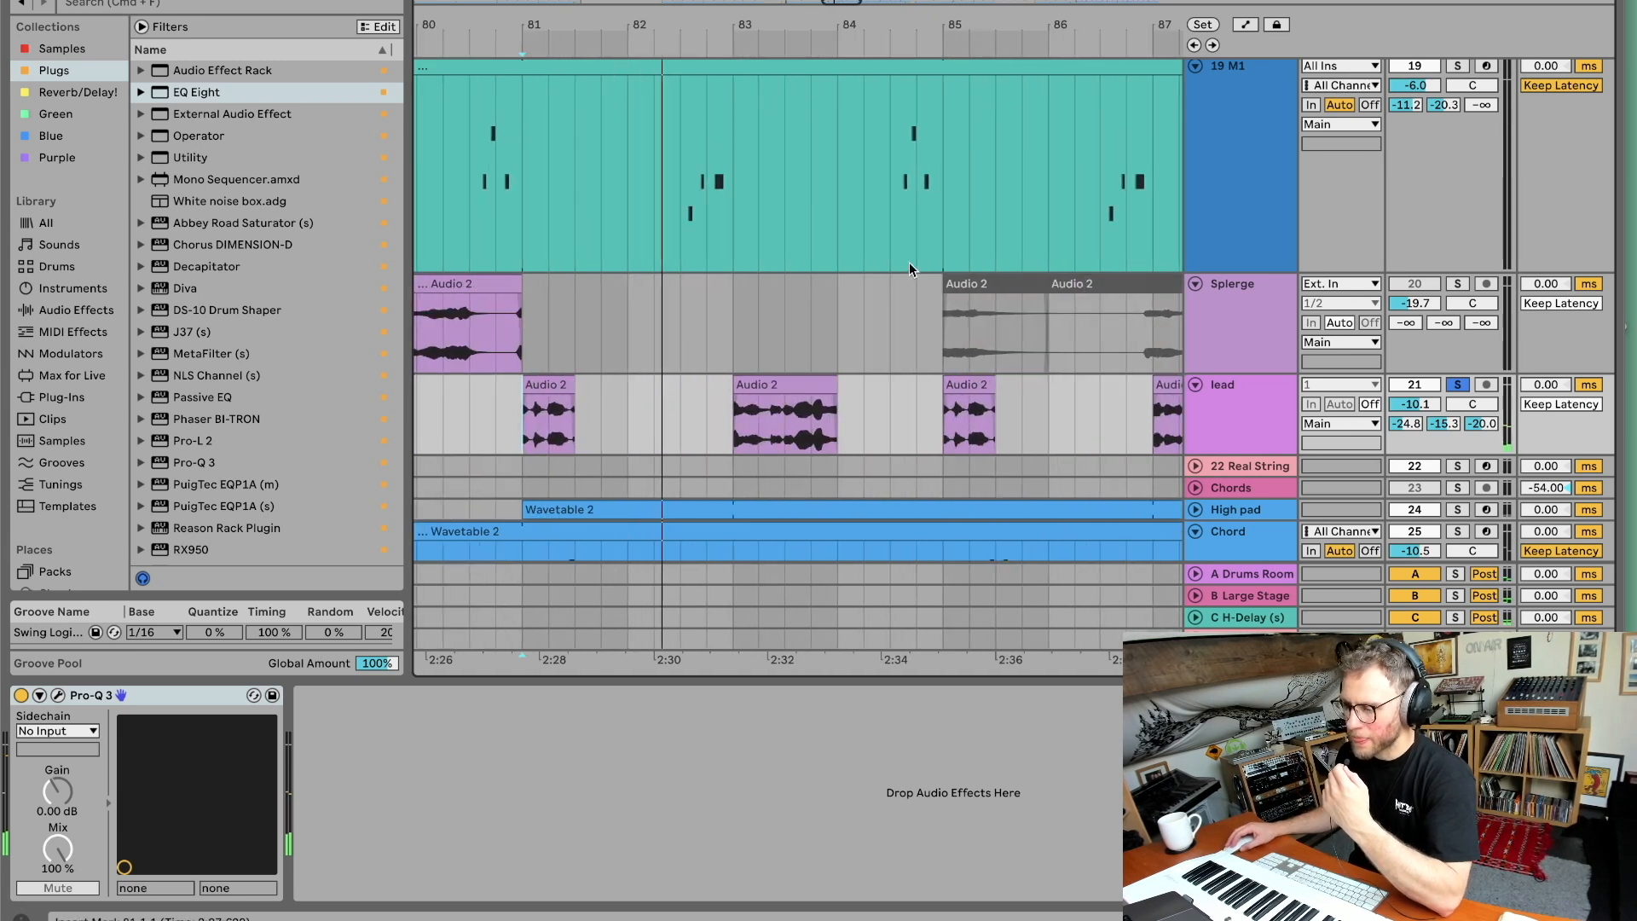
# Open the lead track's Pro-Q 3 plugin window to inspect it, then close it.
pyautogui.click(1256, 433)
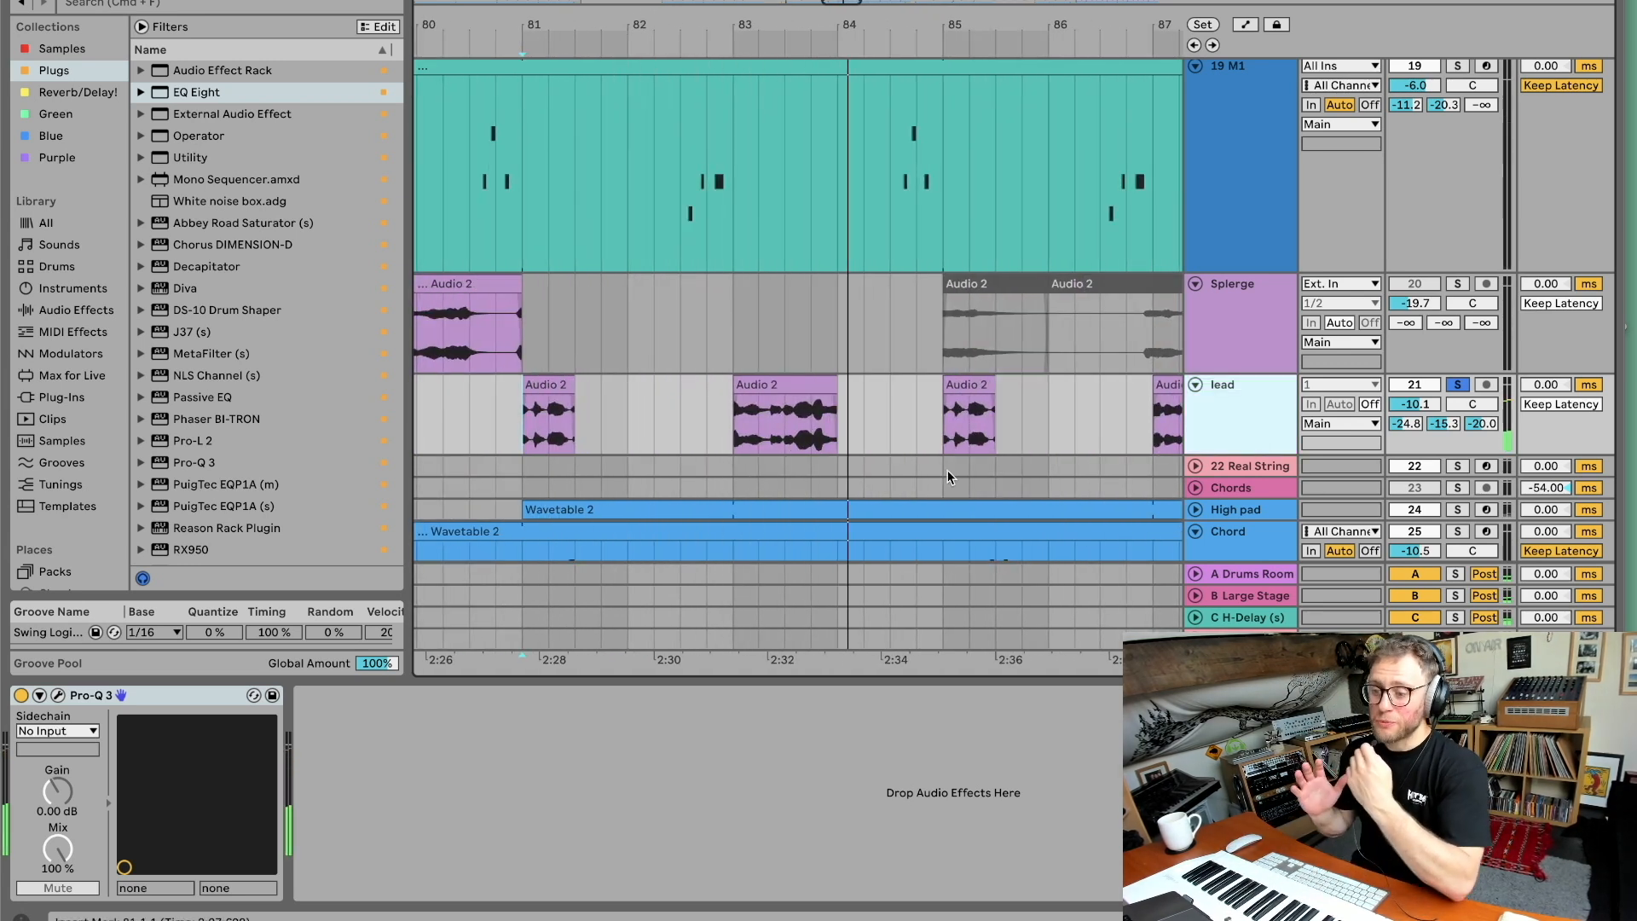
pyautogui.click(56, 696)
pyautogui.press('super+w')
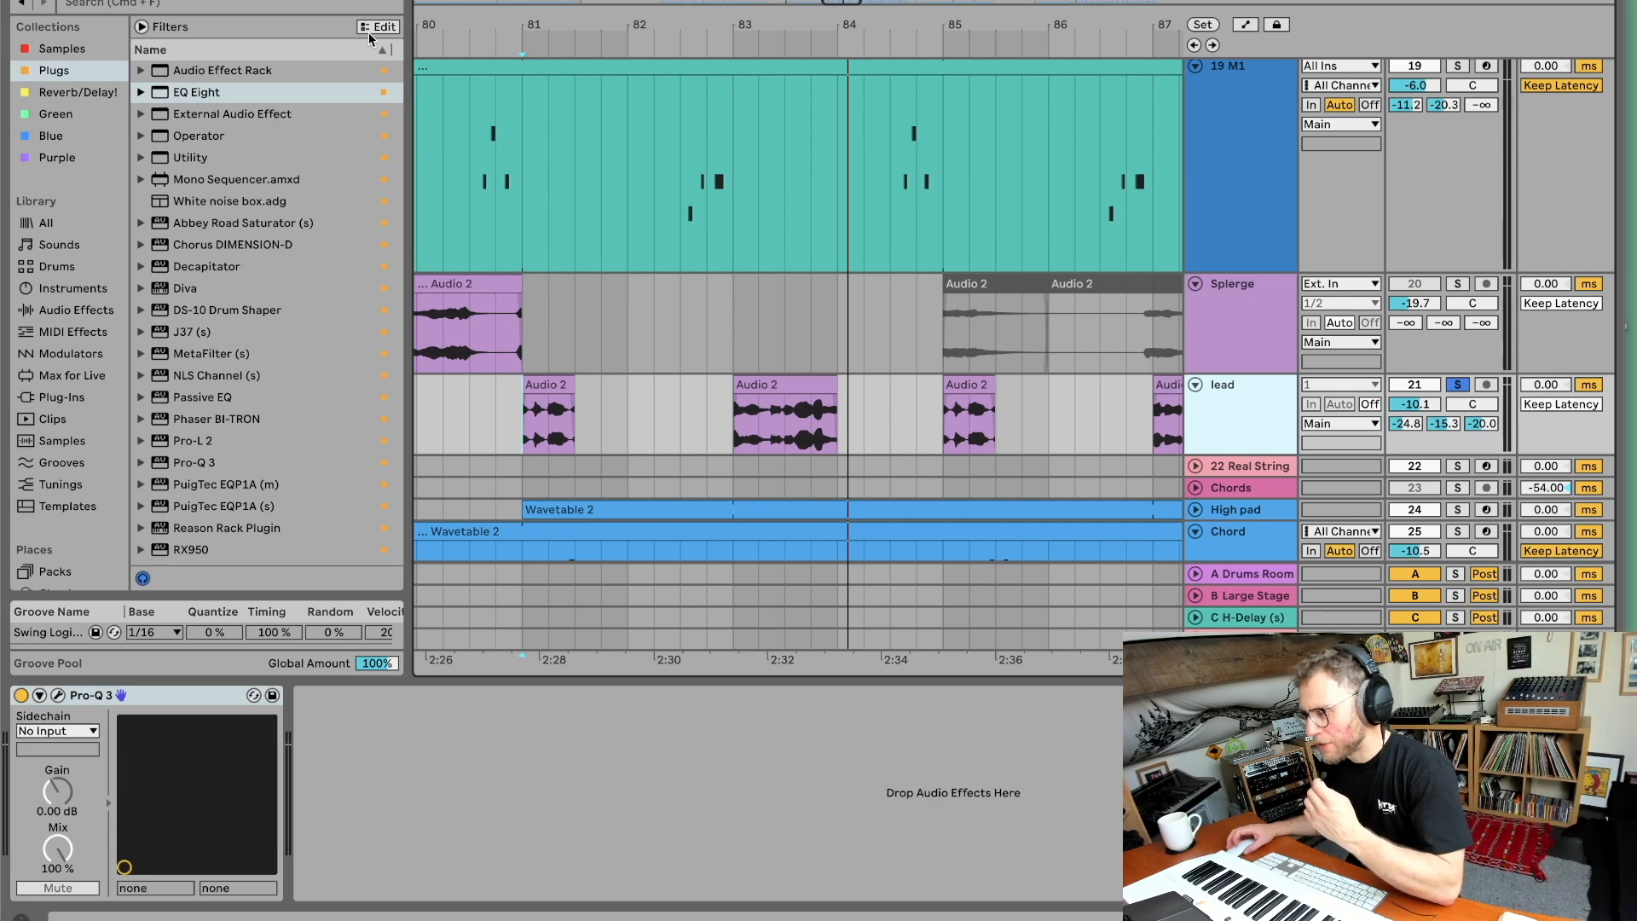
# Solo the Splerge track and enlarge its track height.
pyautogui.moveTo(878, 30); pyautogui.dragTo(711, 4)
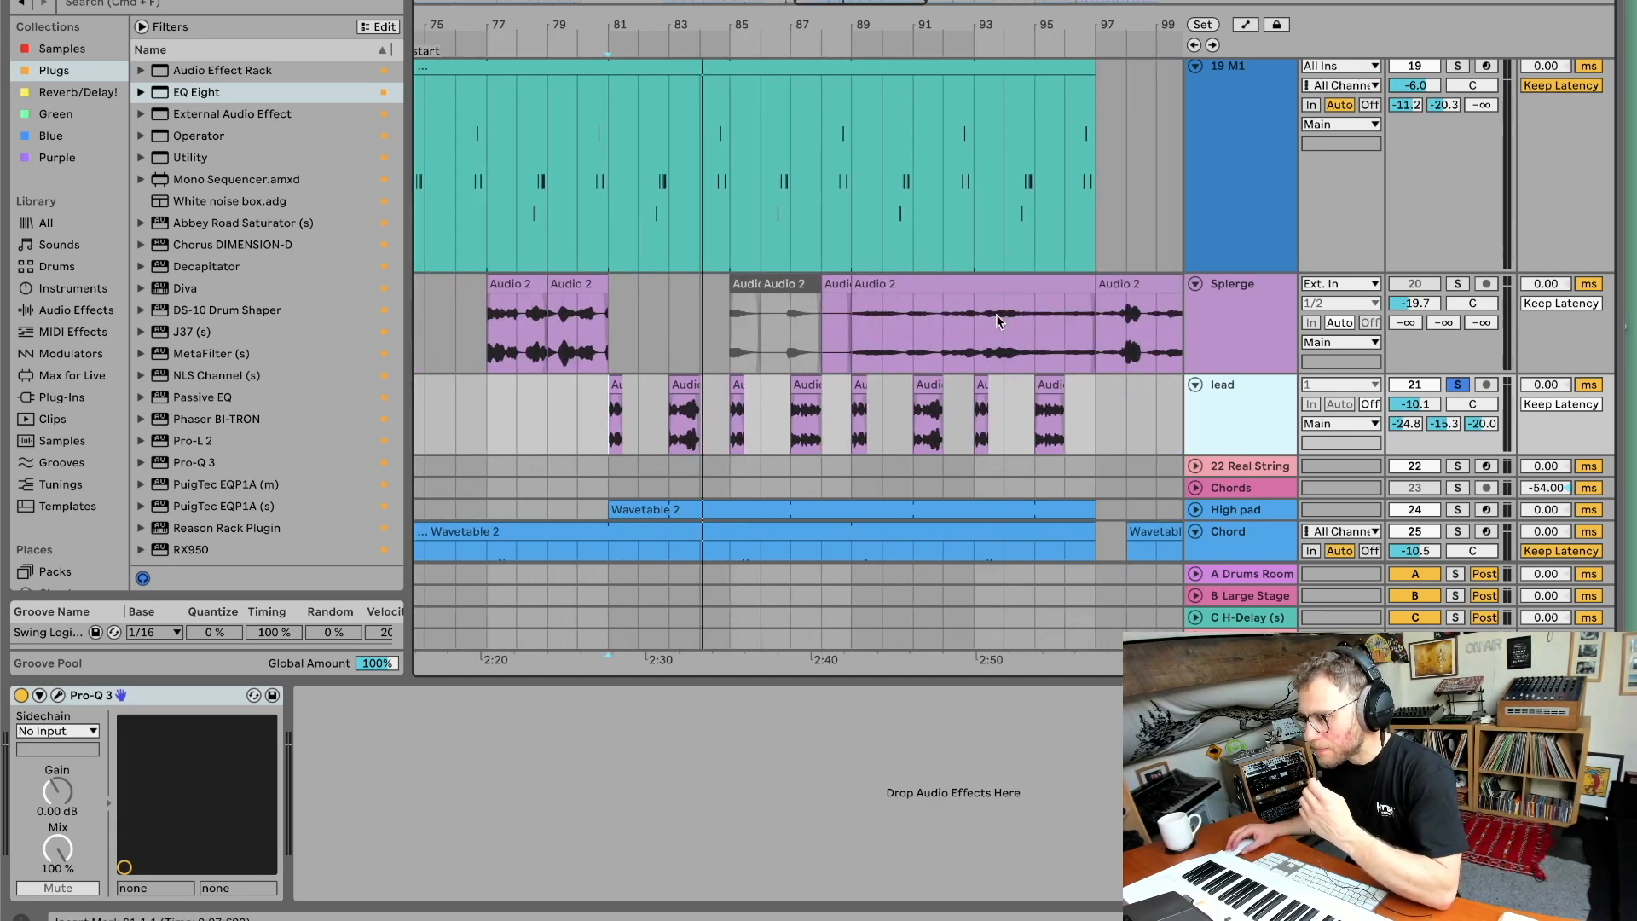
pyautogui.click(1449, 284)
pyautogui.click(1033, 331)
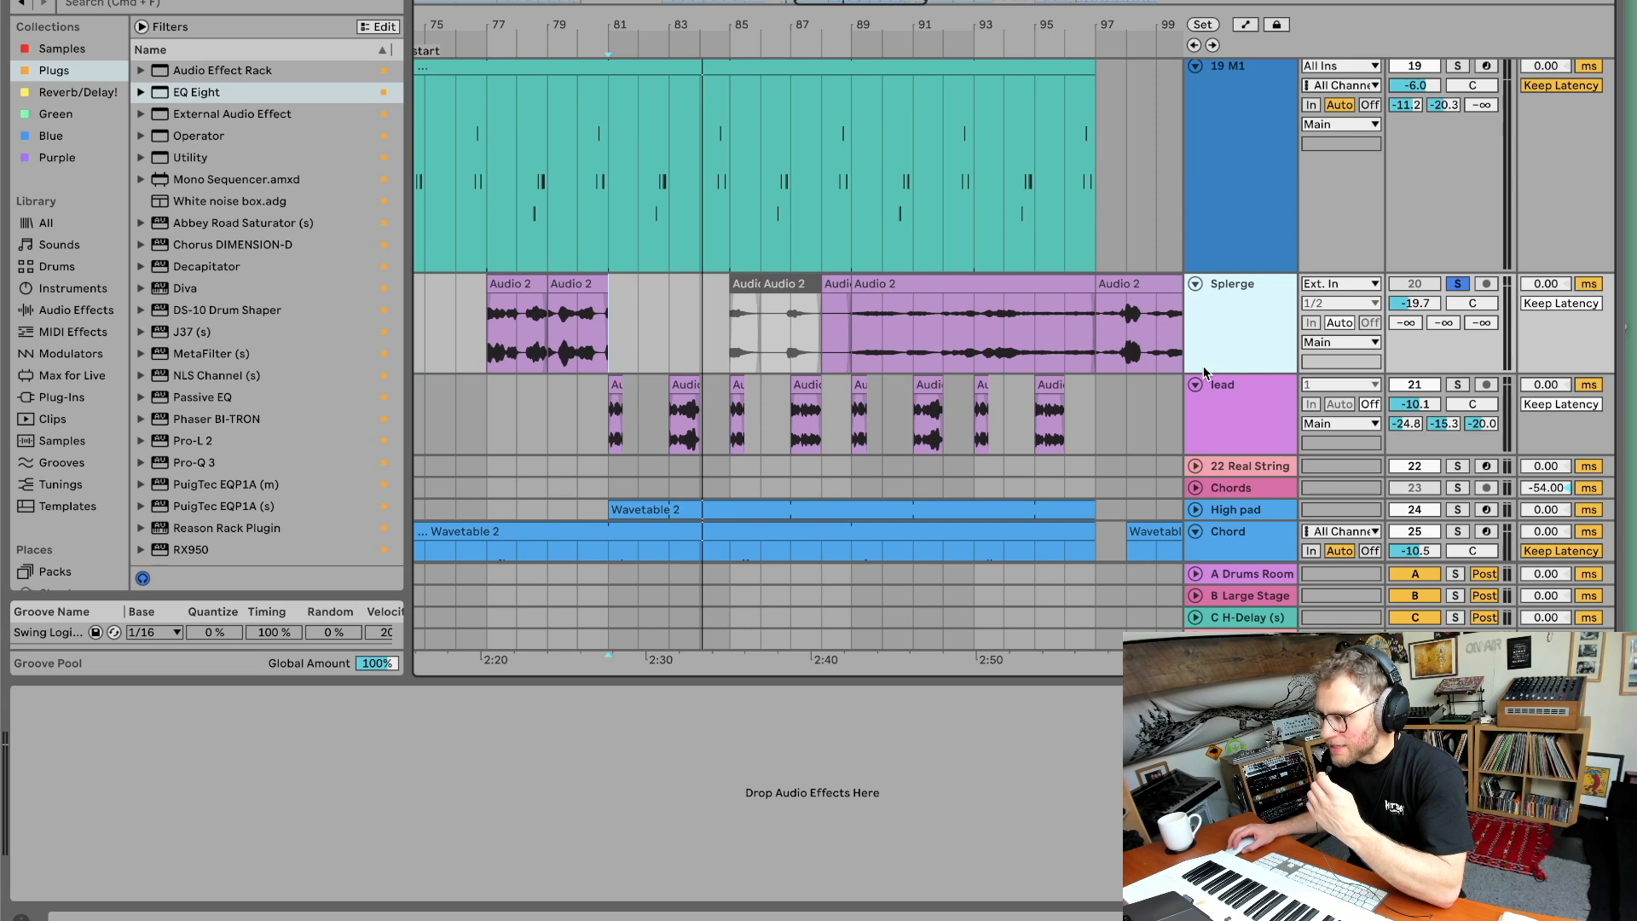
pyautogui.moveTo(1205, 373); pyautogui.dragTo(1203, 527)
pyautogui.scroll(-2, 588, 520)
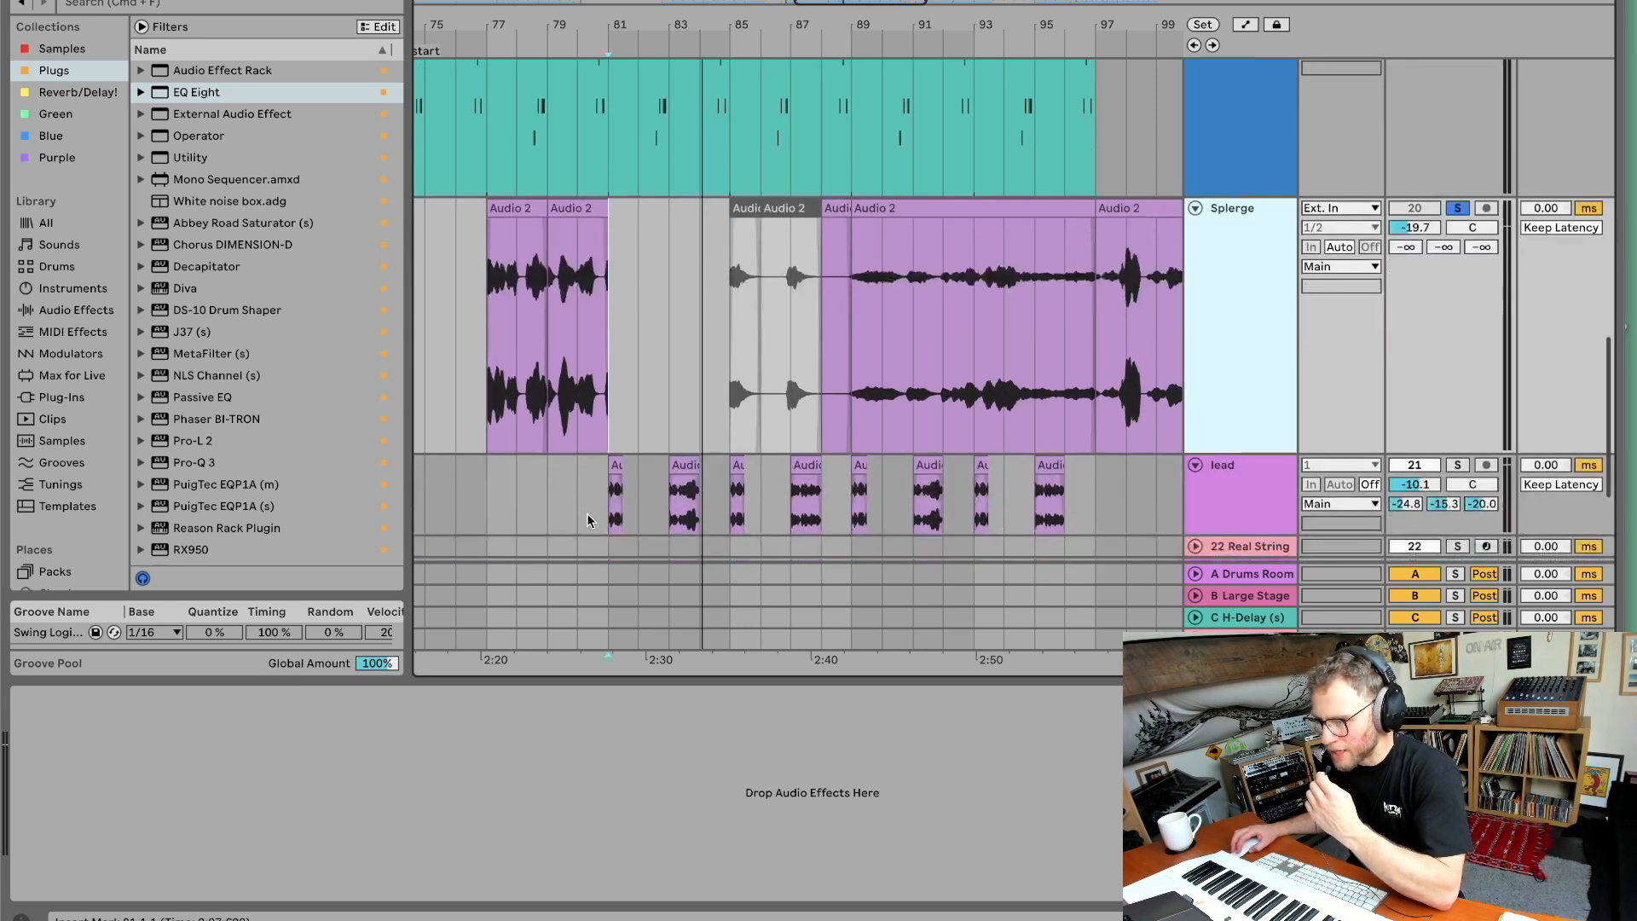
# Move the Splerge Audio 2 clips earlier in the arrangement and audition them from the playhead.
pyautogui.moveTo(587, 520); pyautogui.dragTo(1034, 505)
pyautogui.click(597, 288)
pyautogui.moveTo(550, 239); pyautogui.dragTo(167, 239)
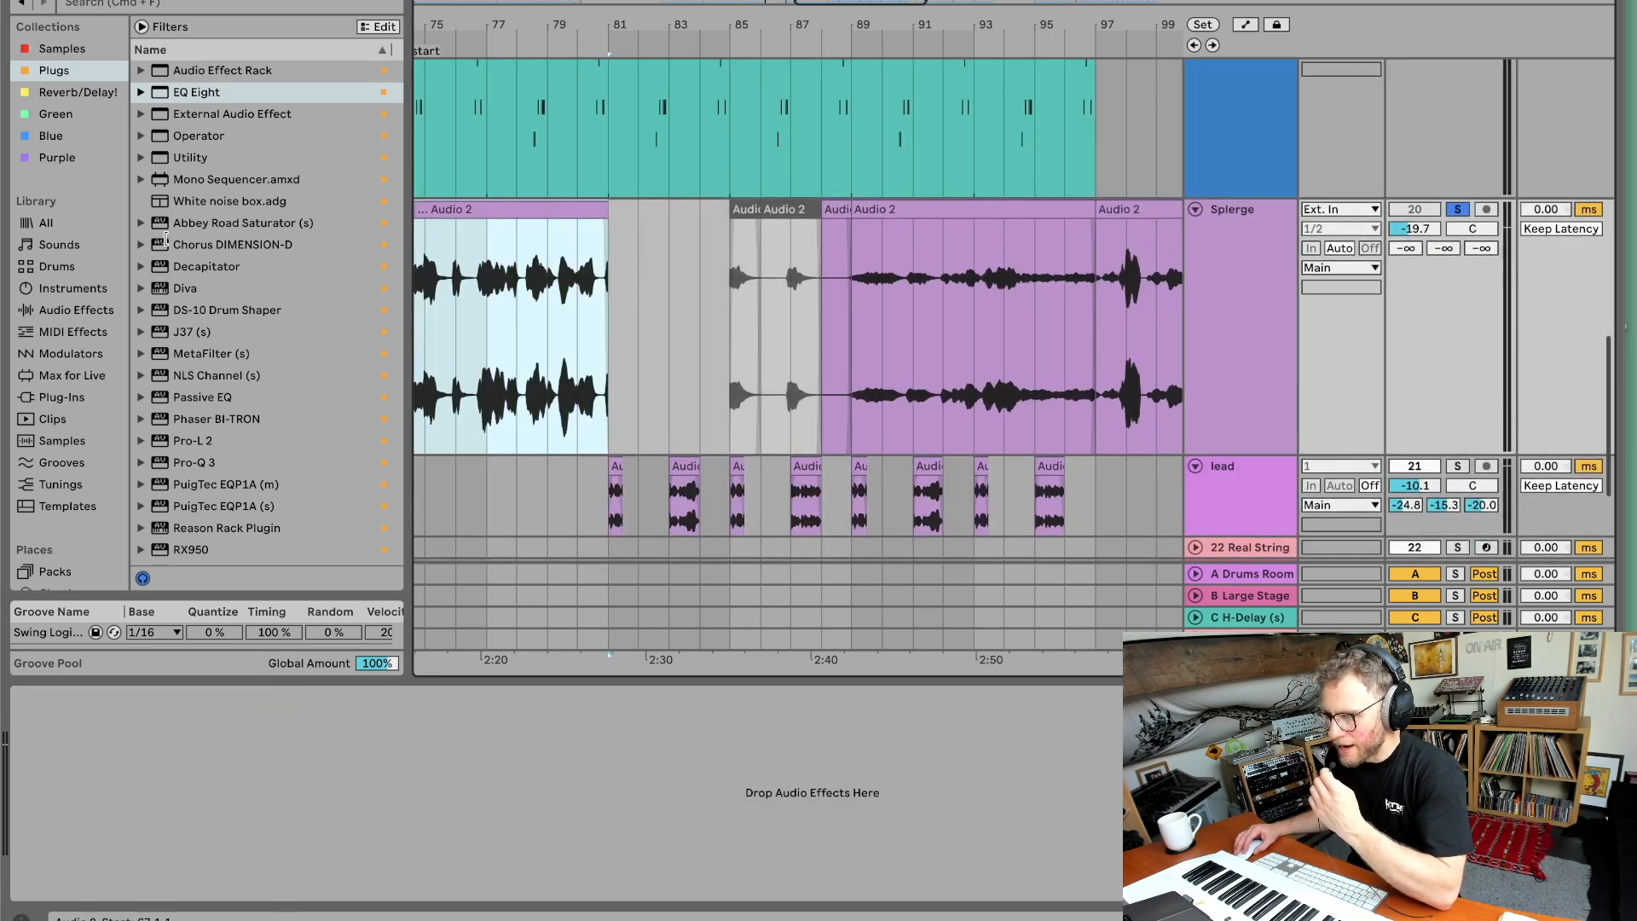
pyautogui.hscroll(-2, 595, 248)
pyautogui.moveTo(940, 214); pyautogui.dragTo(879, 213)
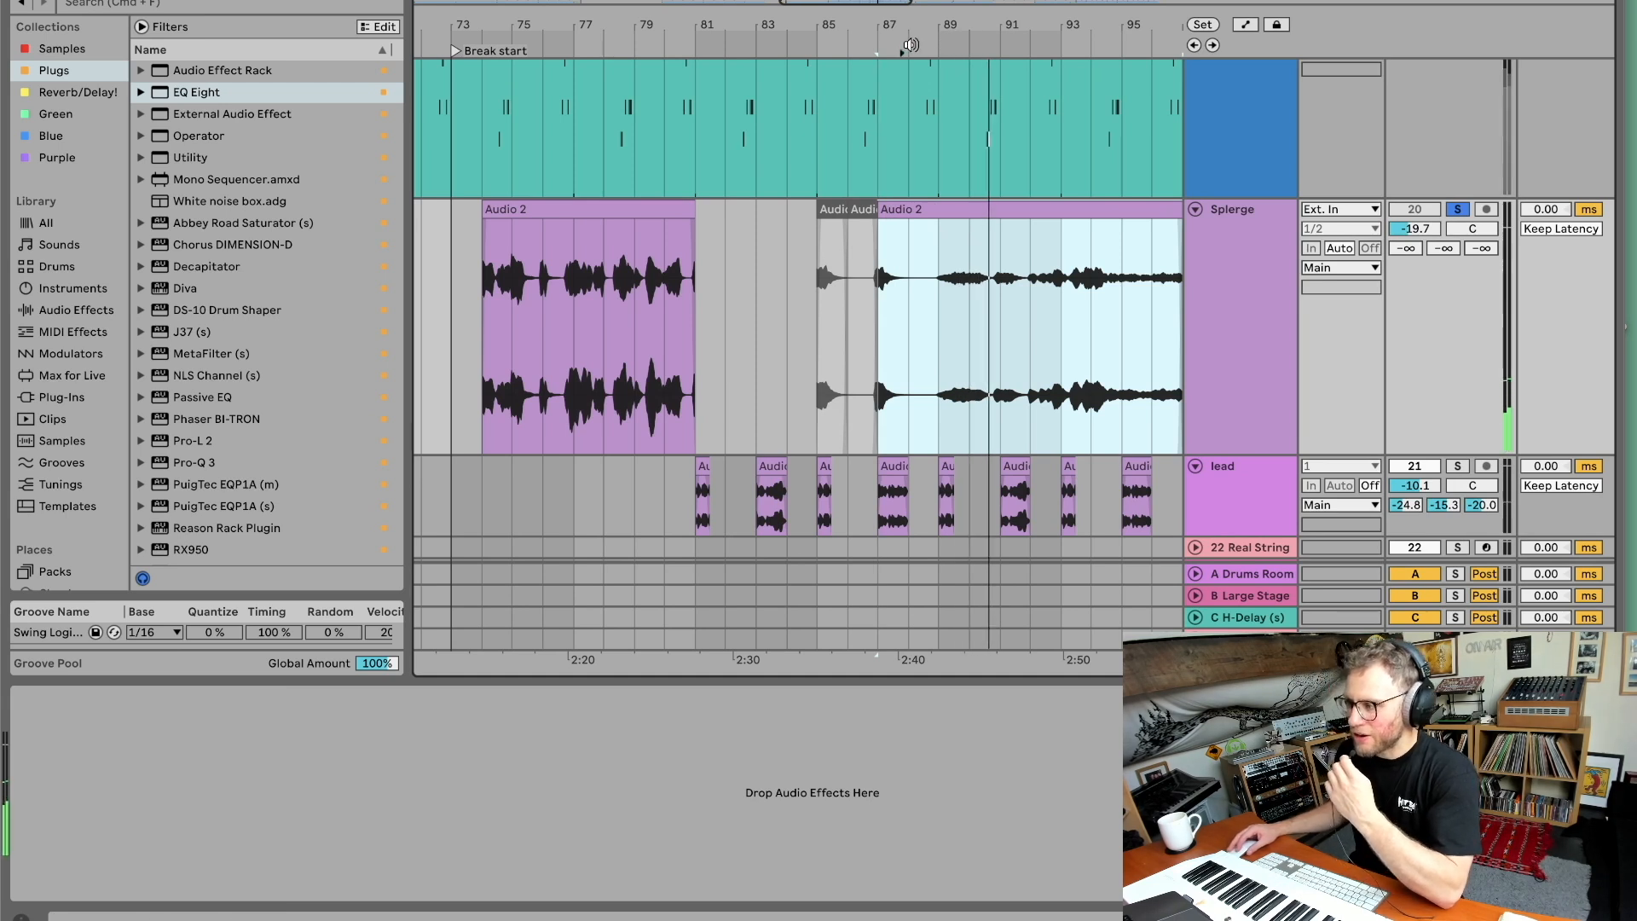
pyautogui.click(911, 44)
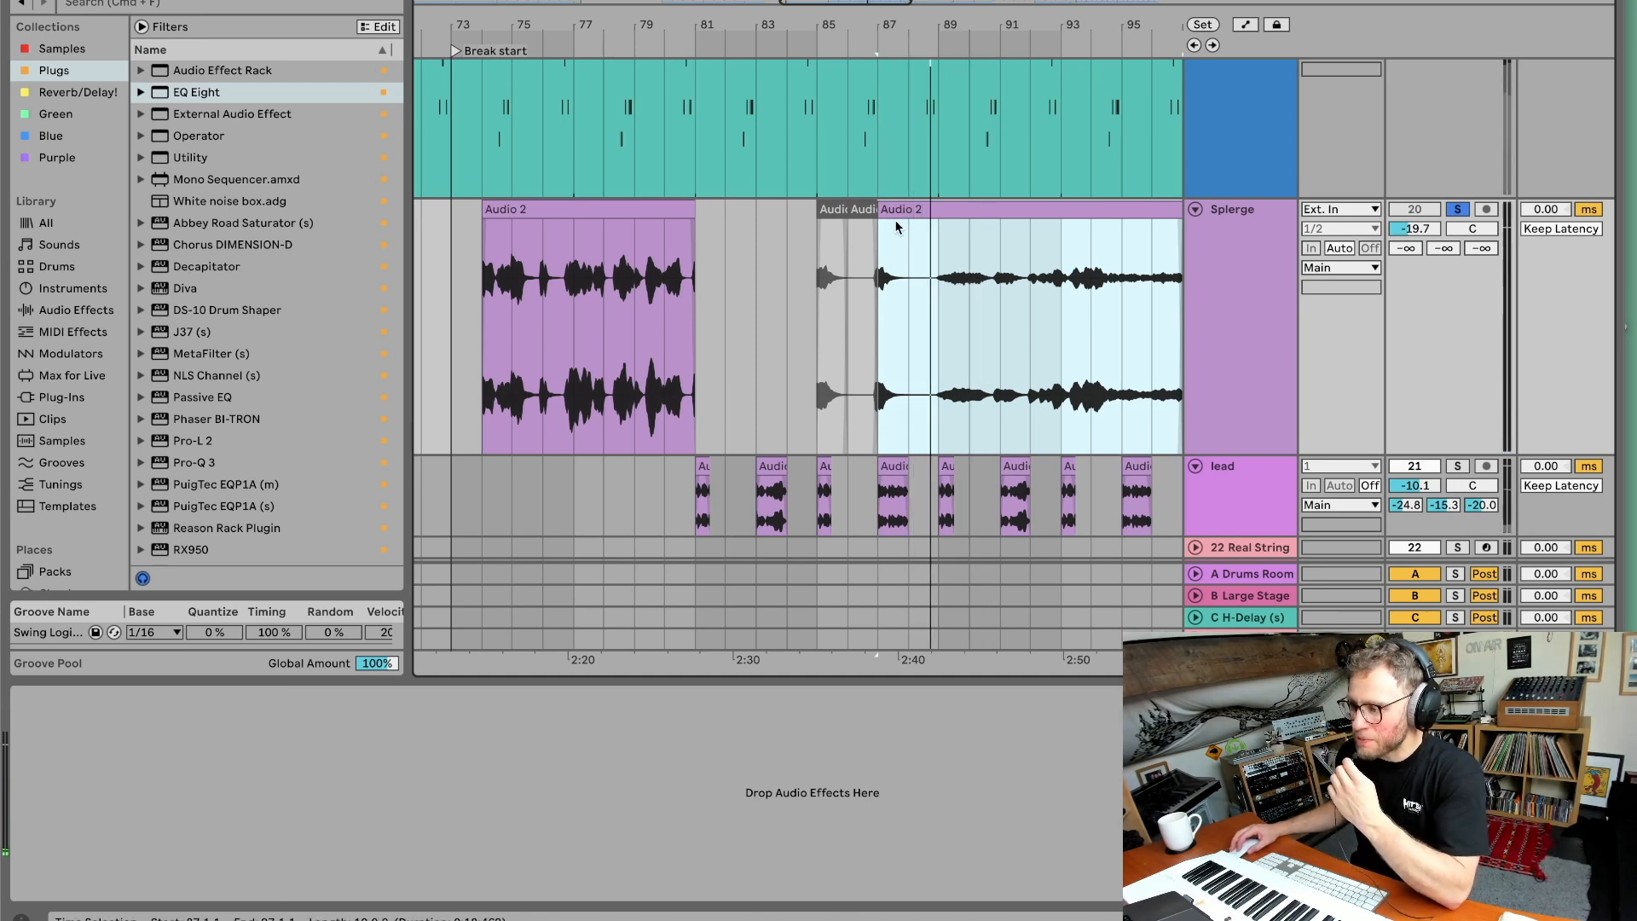
pyautogui.moveTo(879, 215); pyautogui.dragTo(715, 214)
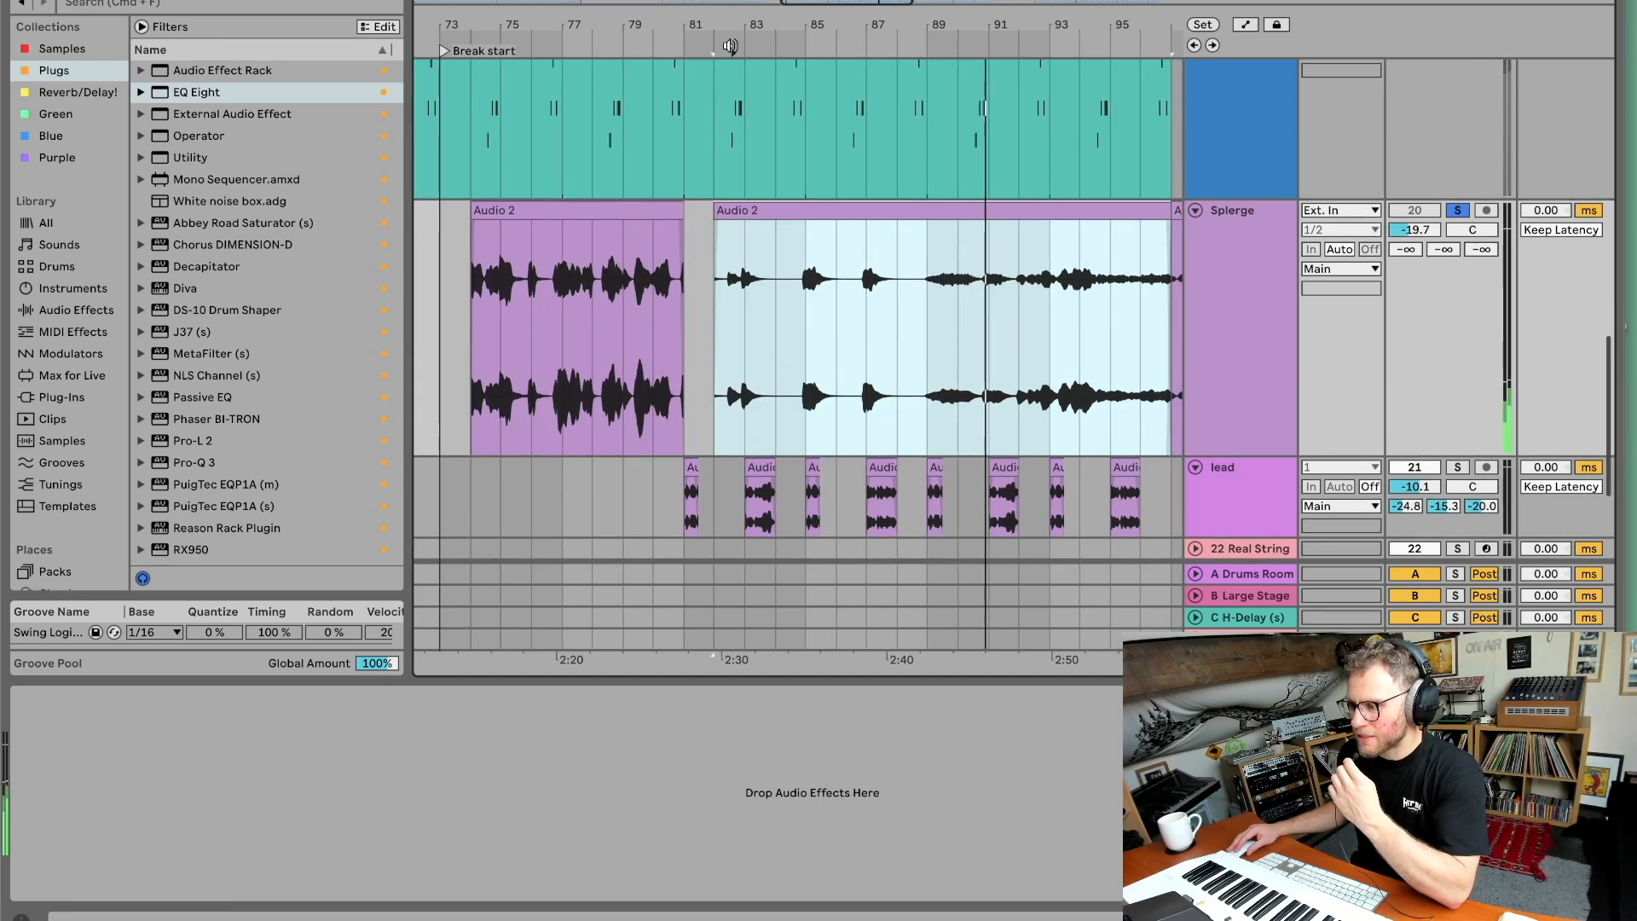
pyautogui.click(732, 45)
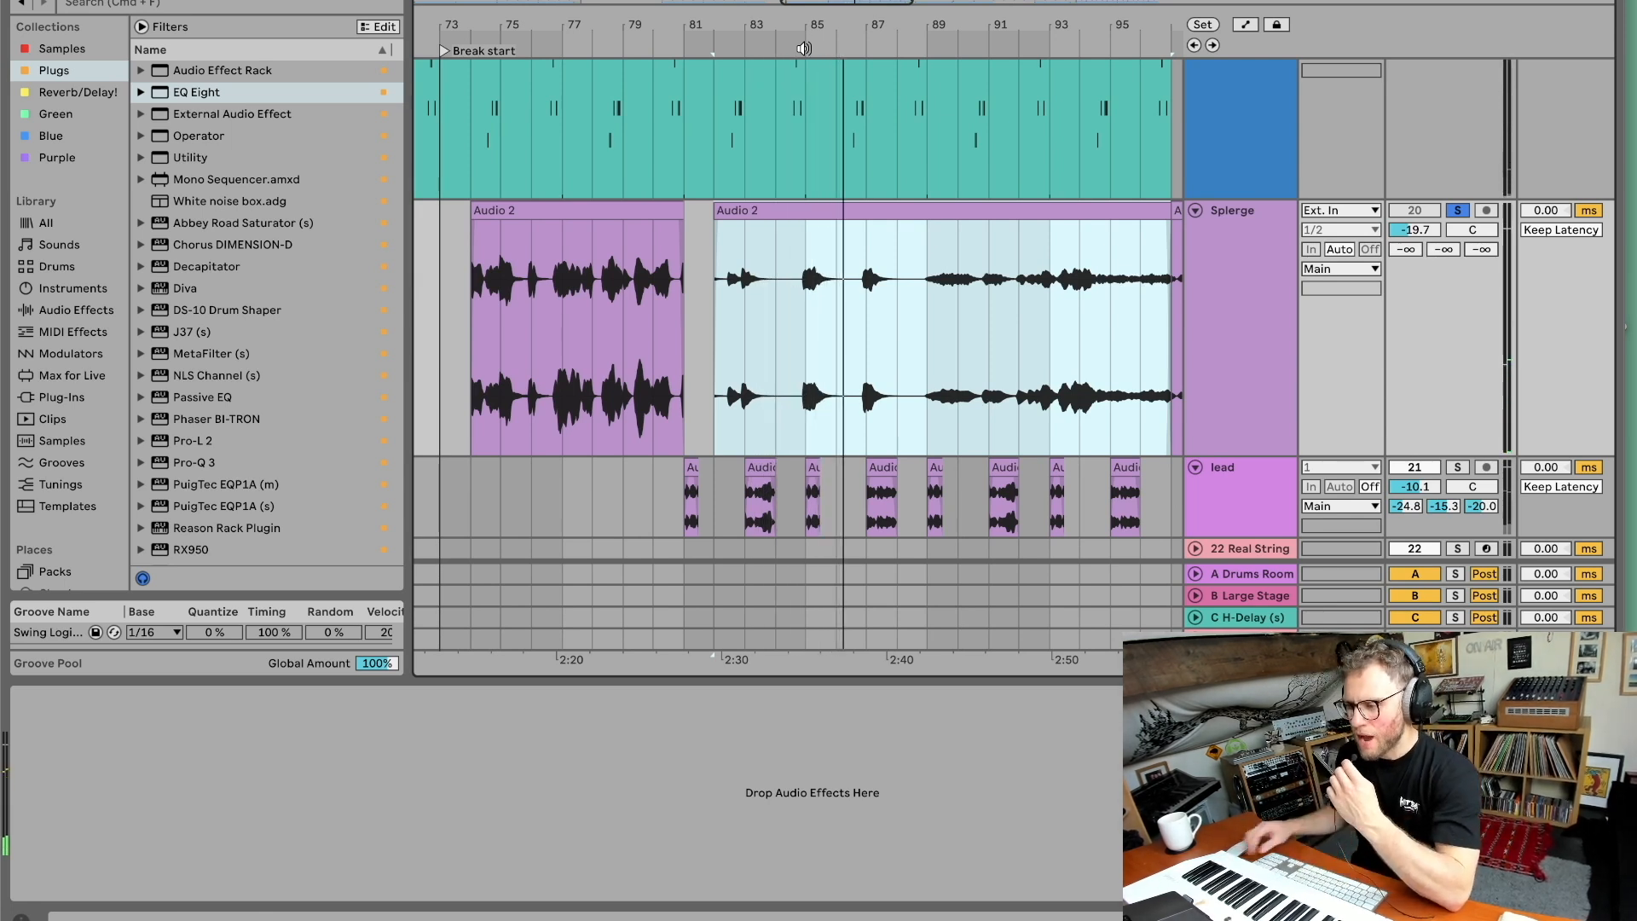
# Zoom out and audition the Splerge vocal clip from around bar 93.
pyautogui.moveTo(799, 20); pyautogui.dragTo(794, 2)
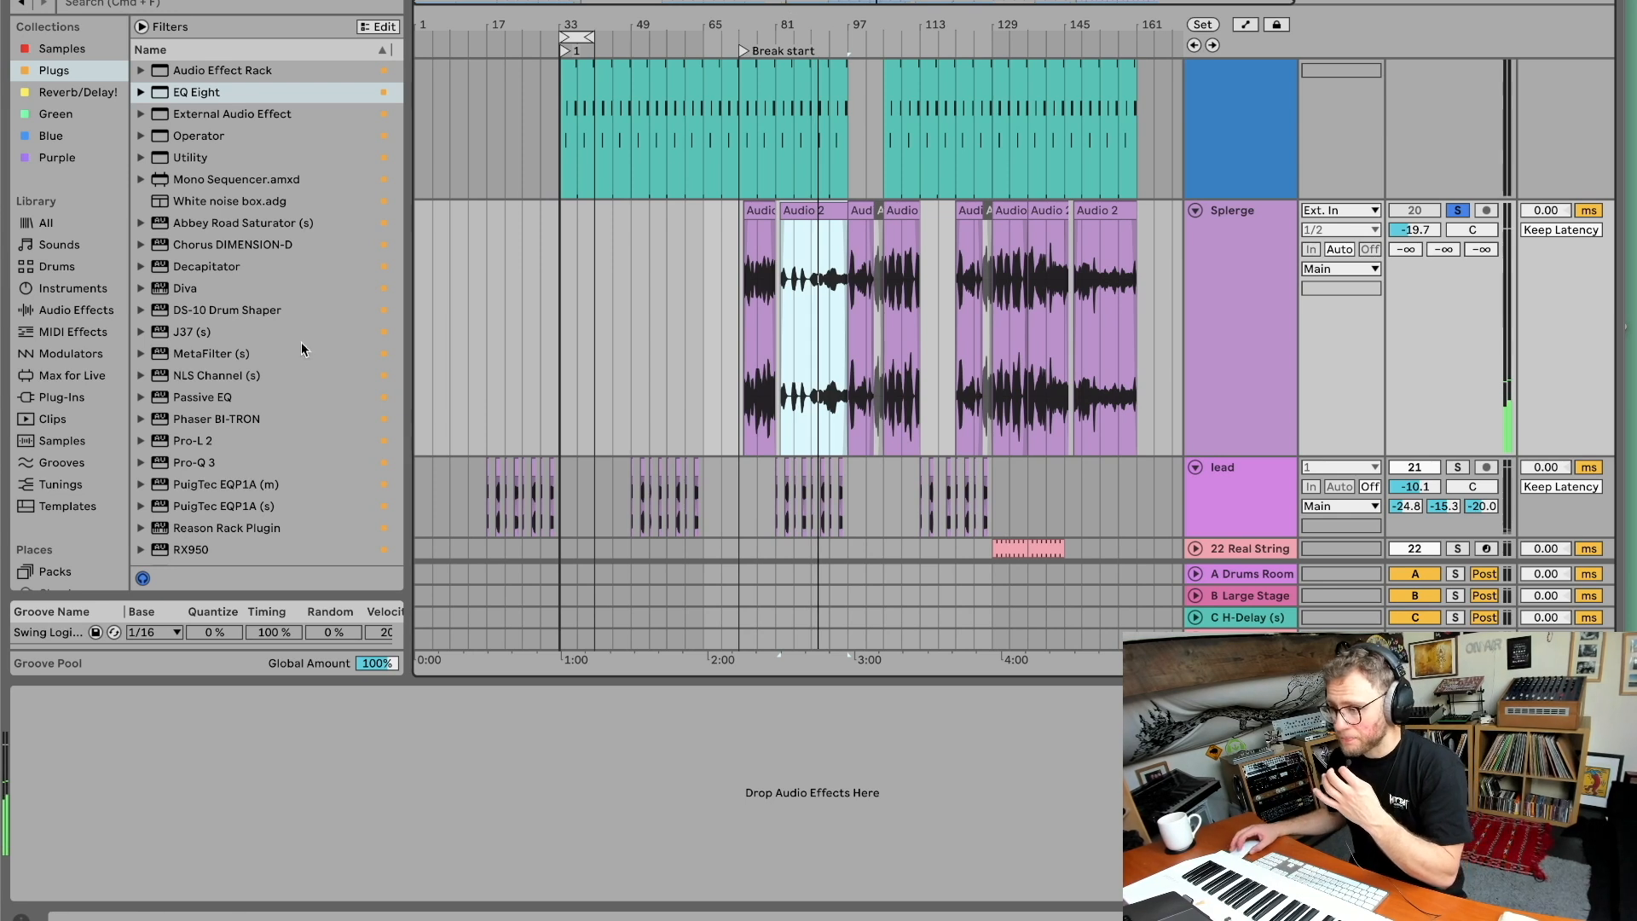
pyautogui.moveTo(835, 210); pyautogui.dragTo(1179, 209)
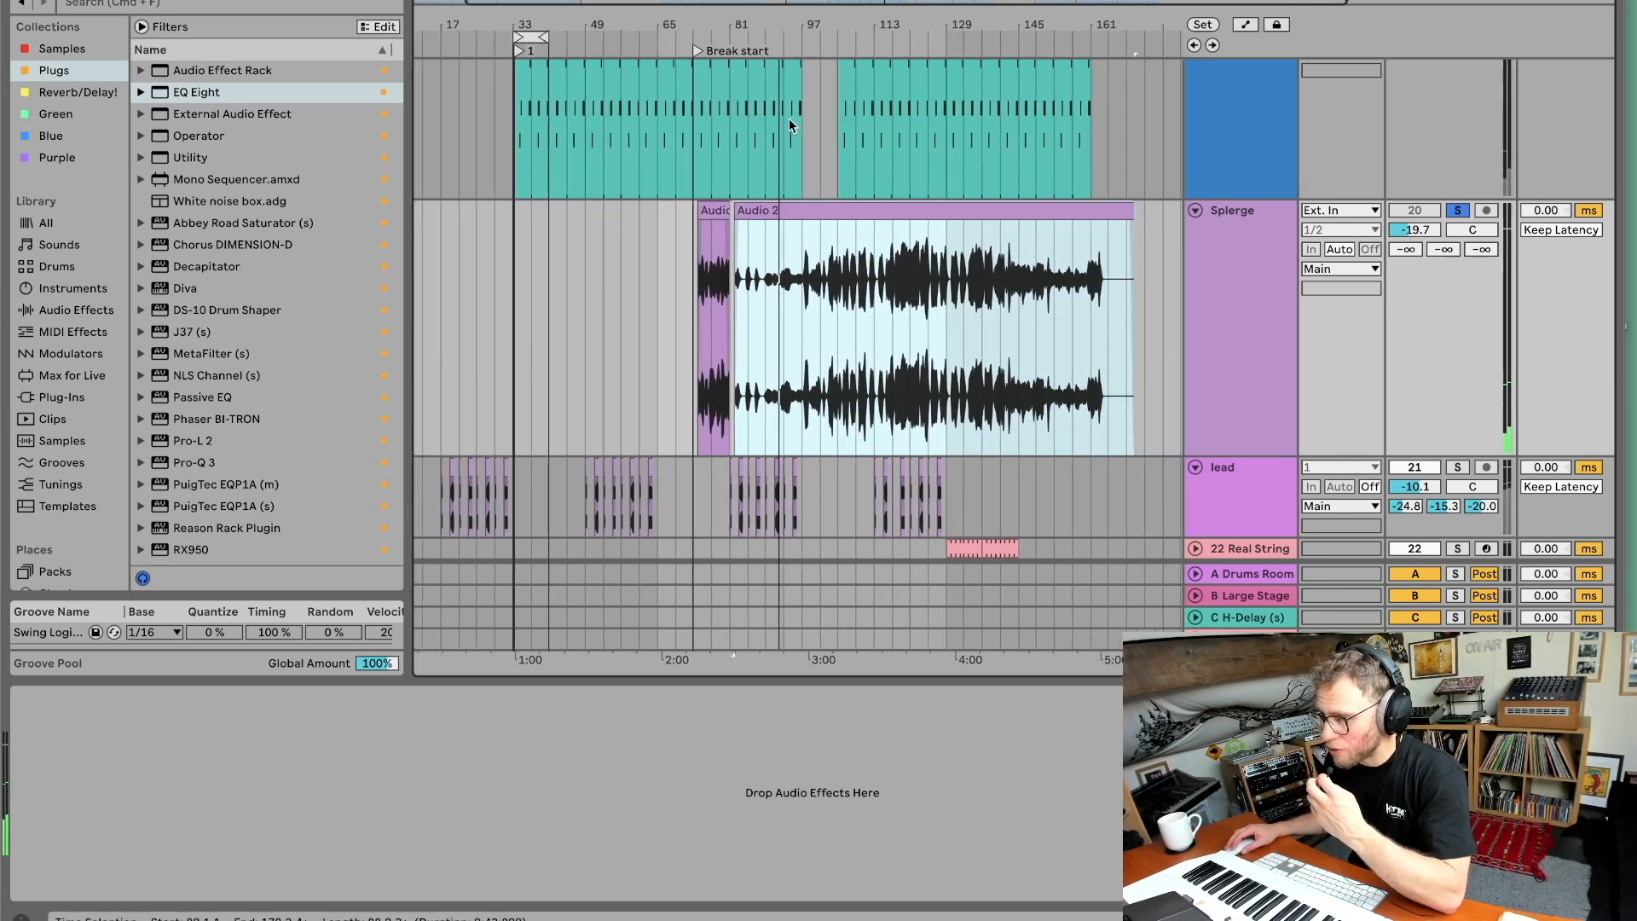
pyautogui.moveTo(809, 24); pyautogui.dragTo(809, 75)
pyautogui.click(806, 43)
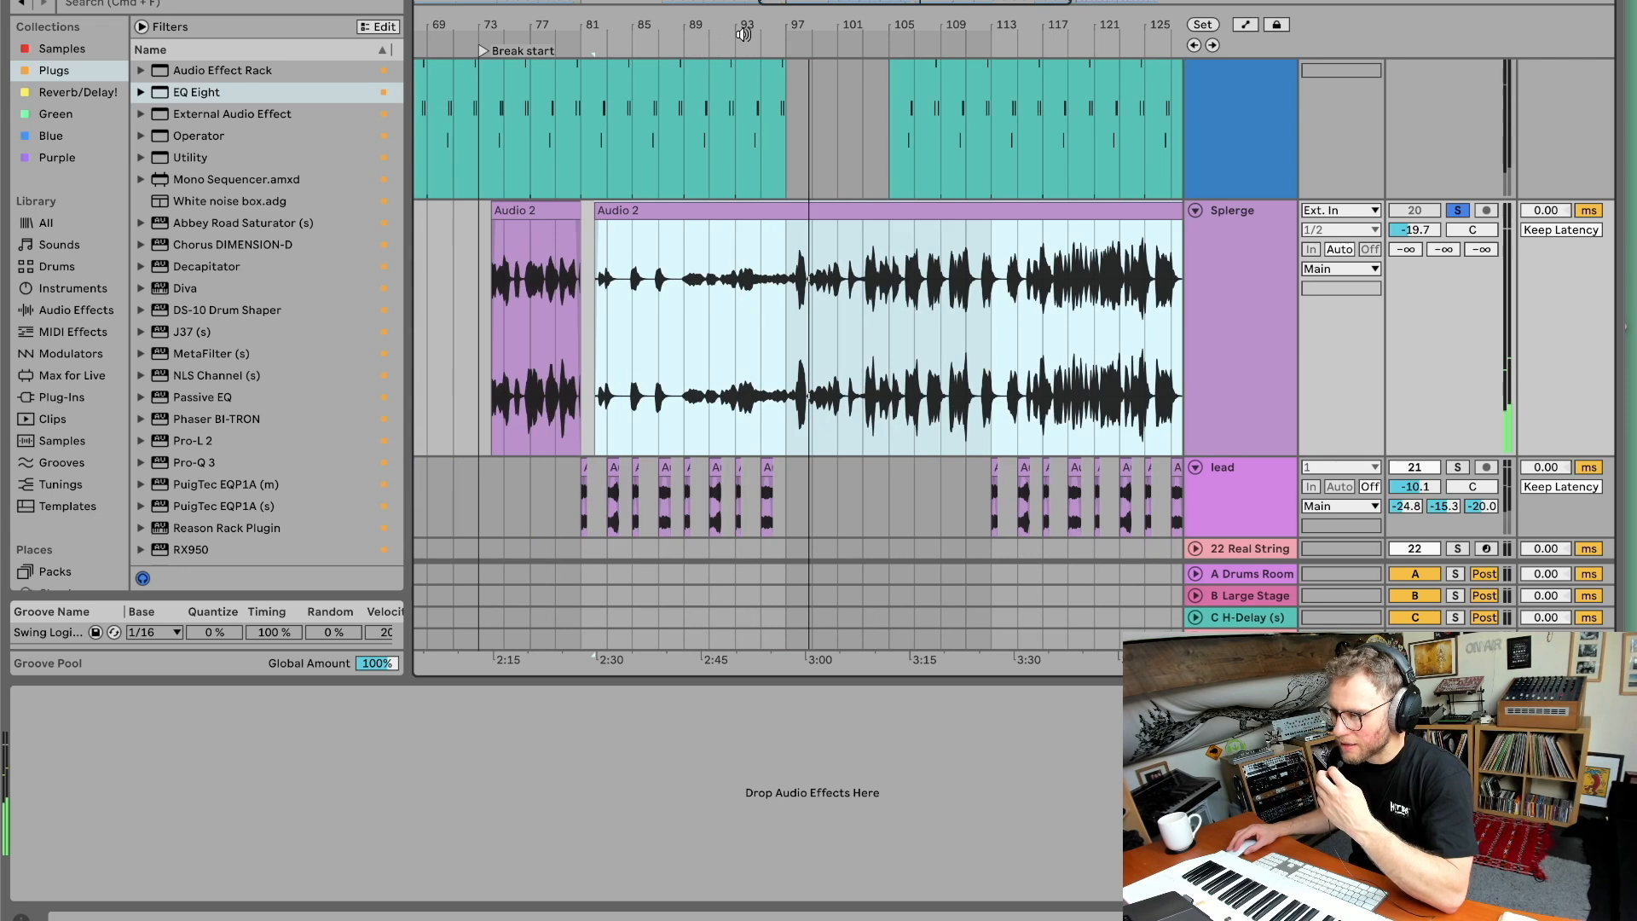
pyautogui.click(739, 39)
# Raise the Splerge track volume to -2.6 dB.
pyautogui.moveTo(1408, 232)
pyautogui.mouseDown()
pyautogui.moveTo(1408, 186)
pyautogui.moveTo(1407, 213)
pyautogui.mouseUp()
pyautogui.scroll(-1, 1406, 232)
pyautogui.scroll(-1, 1407, 222)
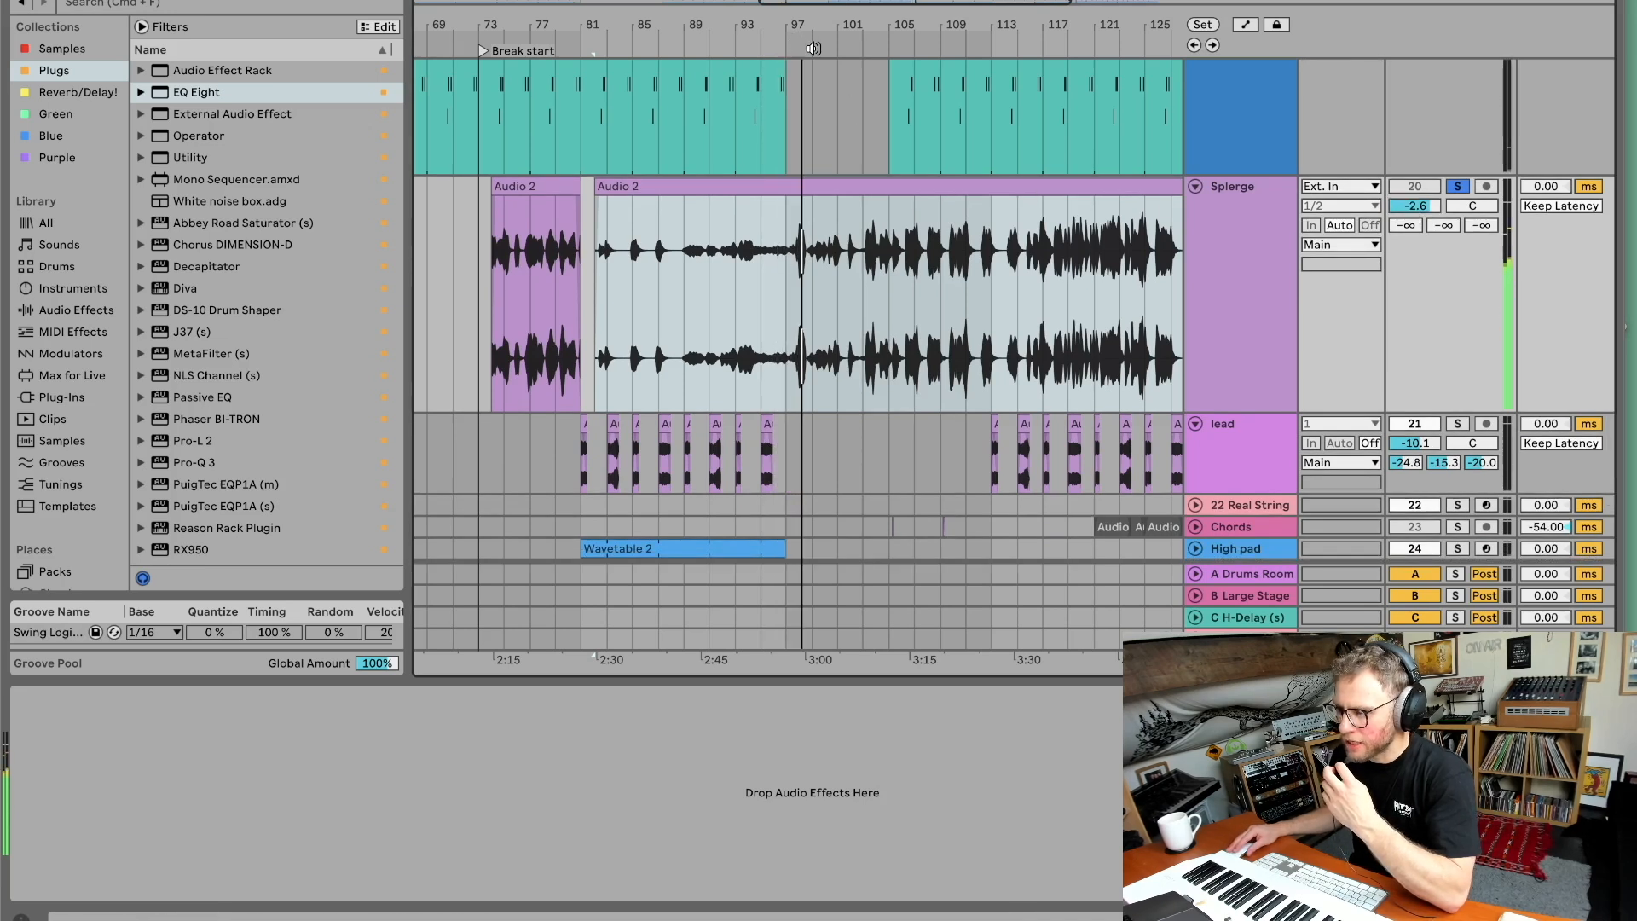
pyautogui.click(887, 43)
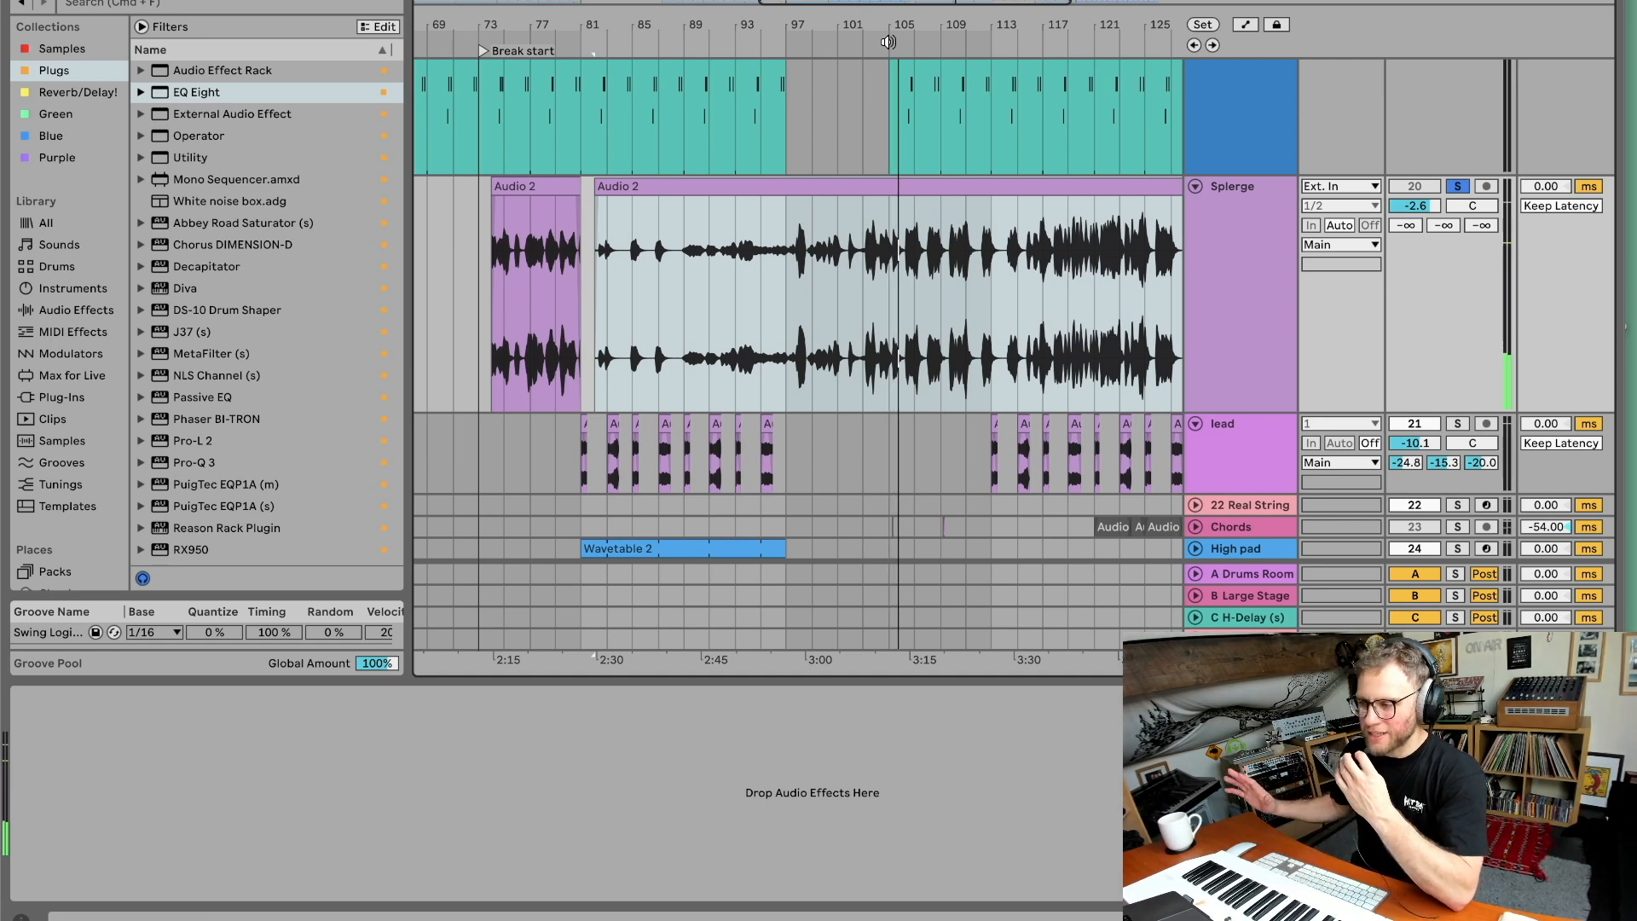
pyautogui.moveTo(862, 31); pyautogui.dragTo(757, 31)
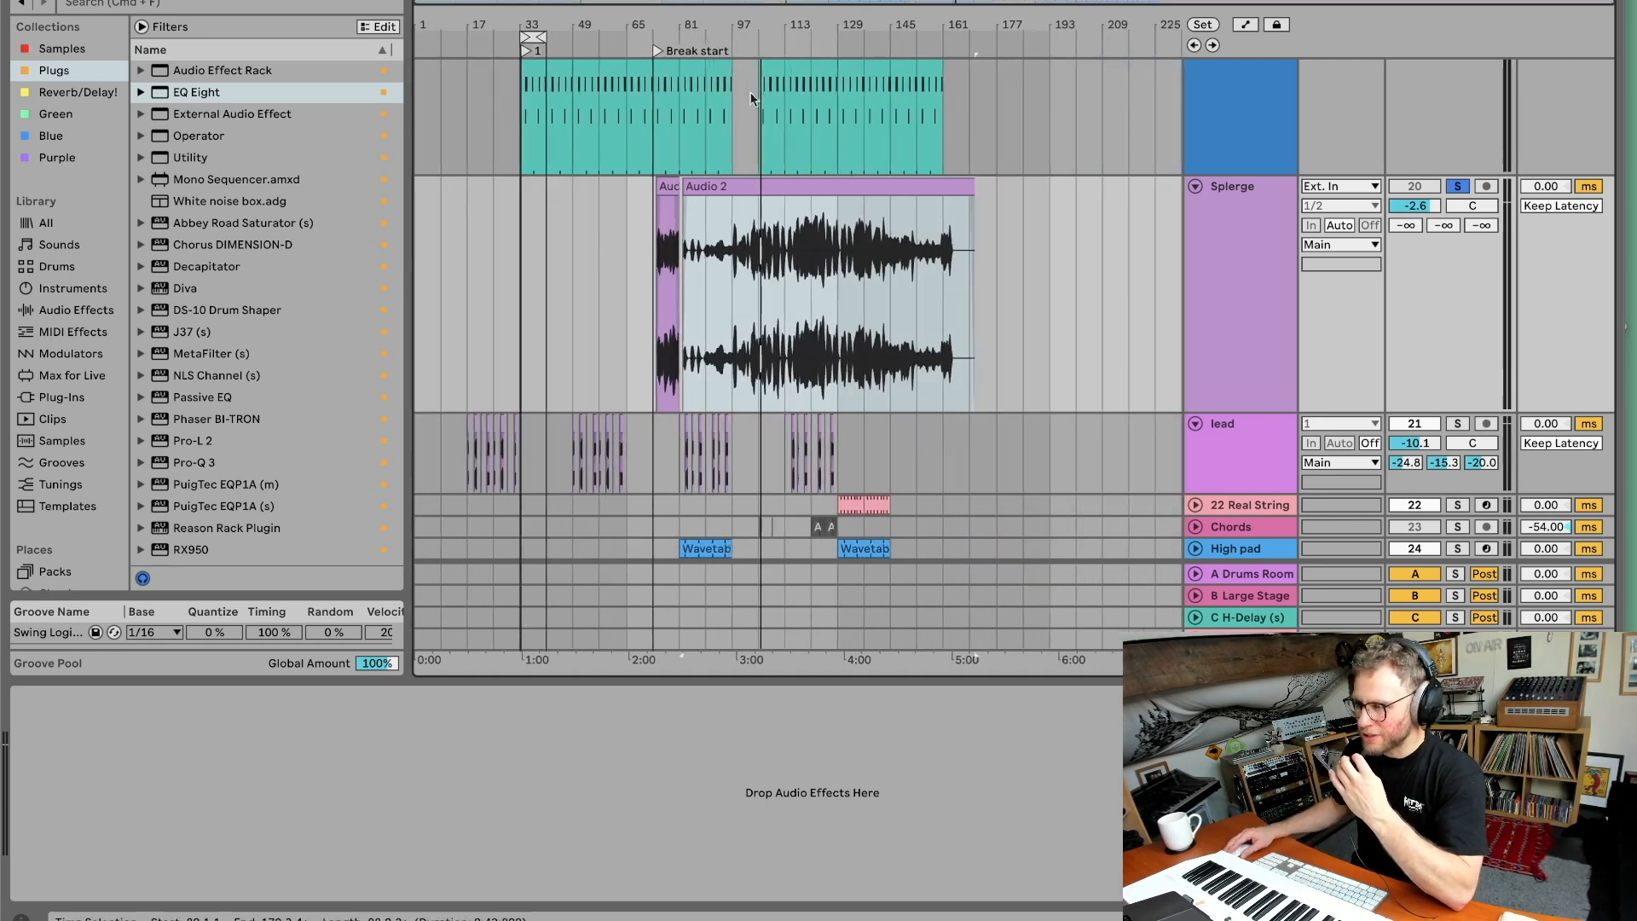
# Undo the last two edits, stop playback, and reselect the Splerge clip.
pyautogui.press('super+z')
pyautogui.press('super+z')
pyautogui.press('space')
pyautogui.click(1207, 203)
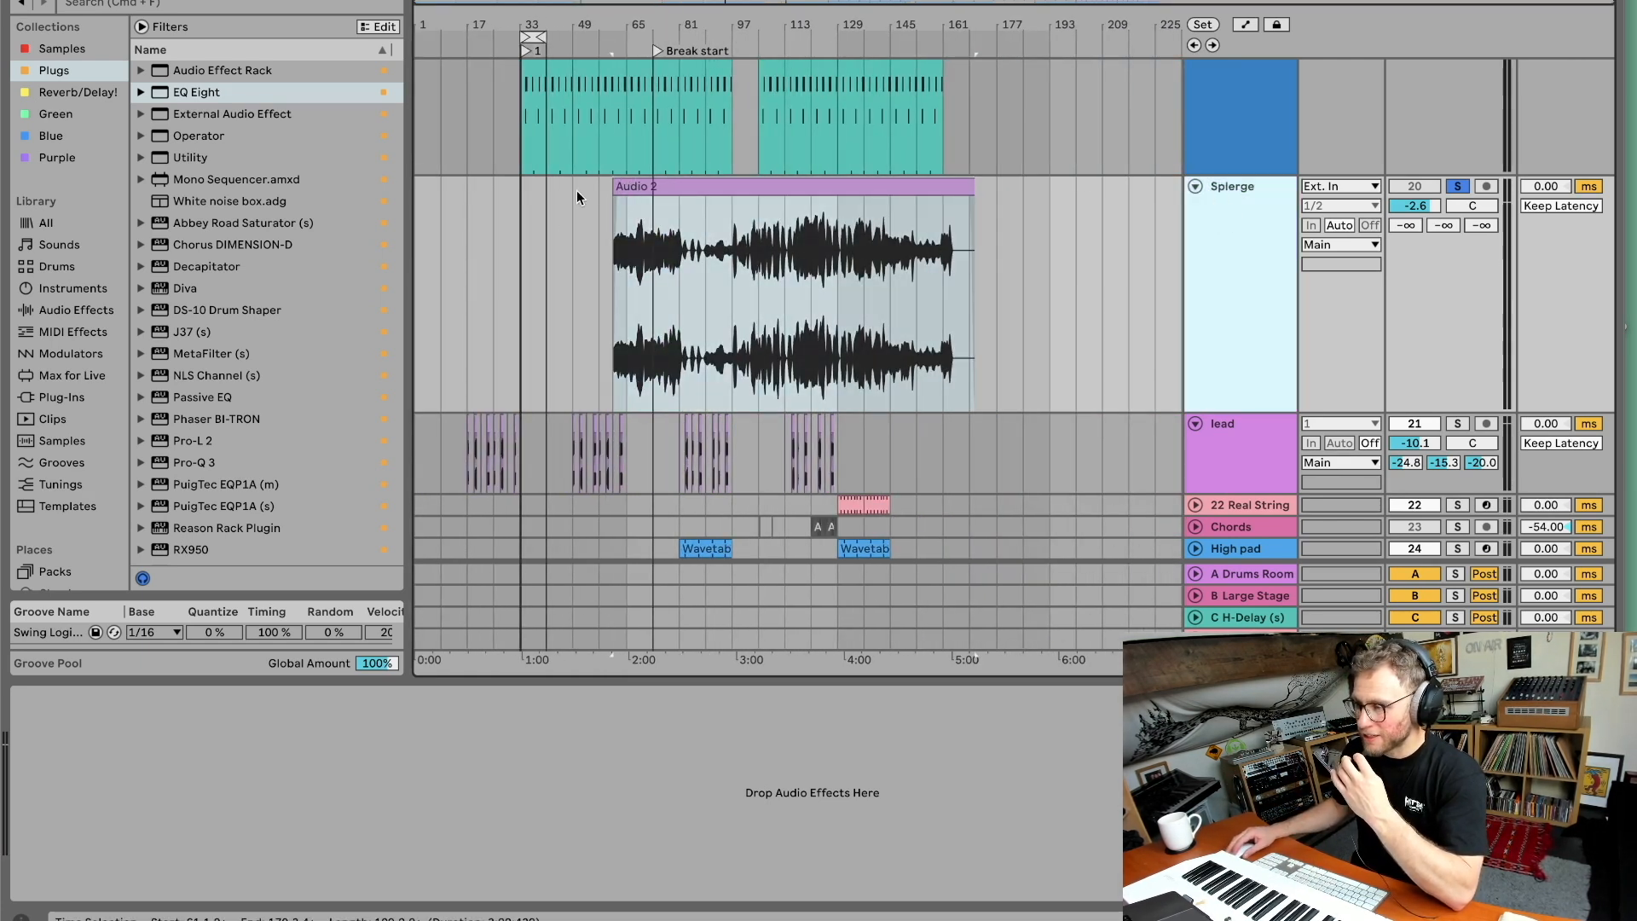
pyautogui.click(616, 187)
pyautogui.scroll(-3, 951, 358)
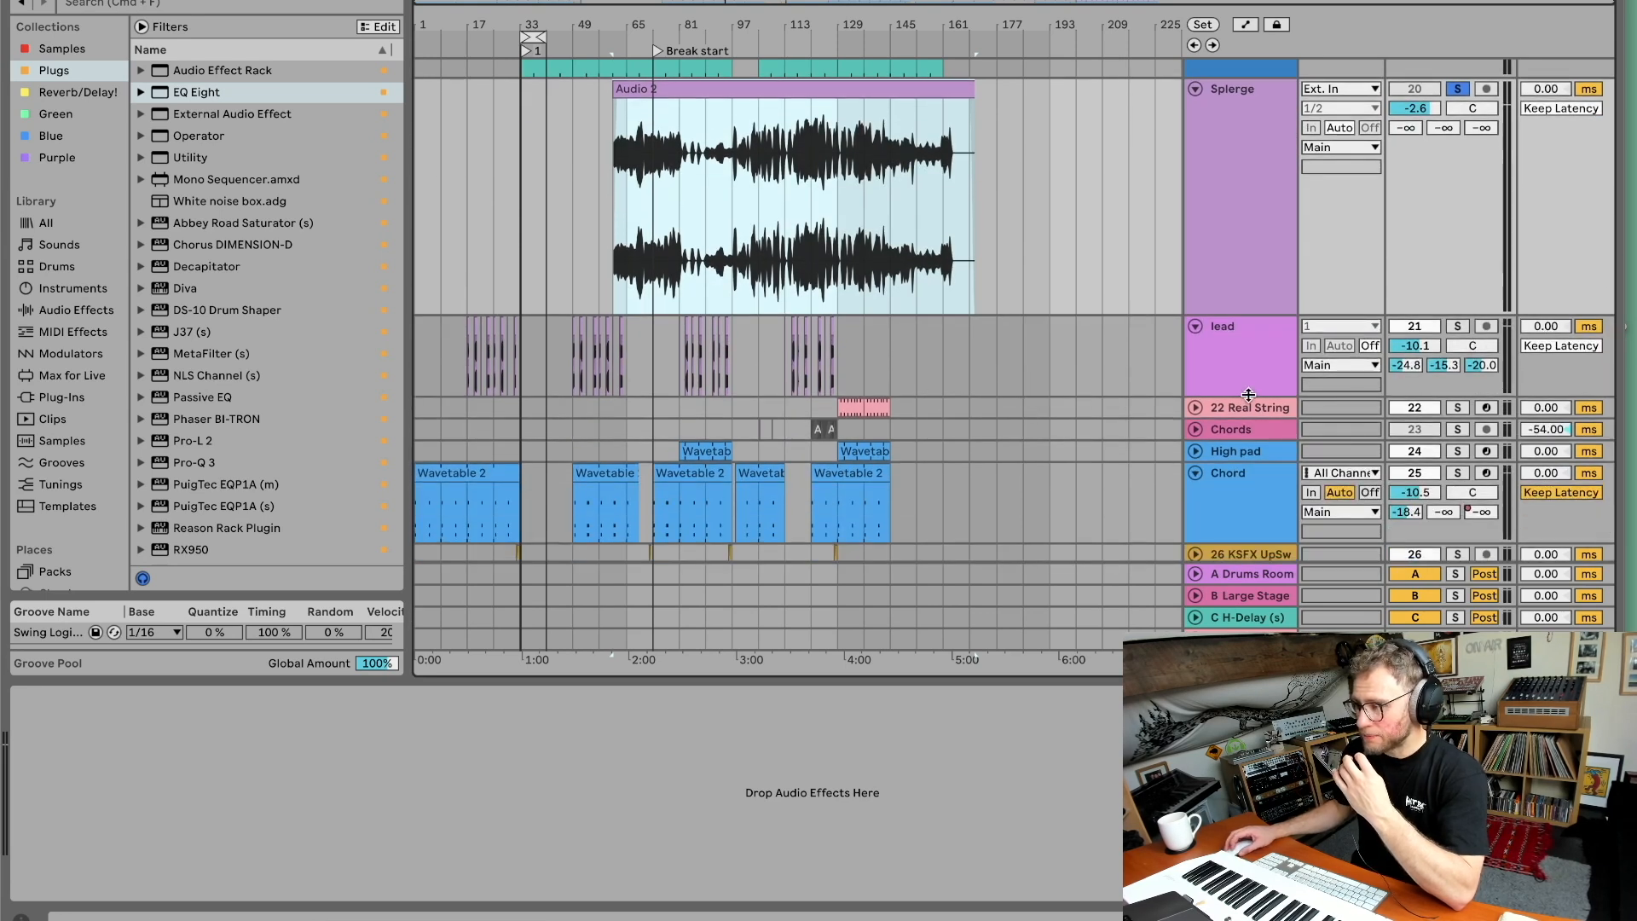
# Solo the 22 Real String track and inspect its EQ Eight and Compressor devices.
pyautogui.click(1458, 409)
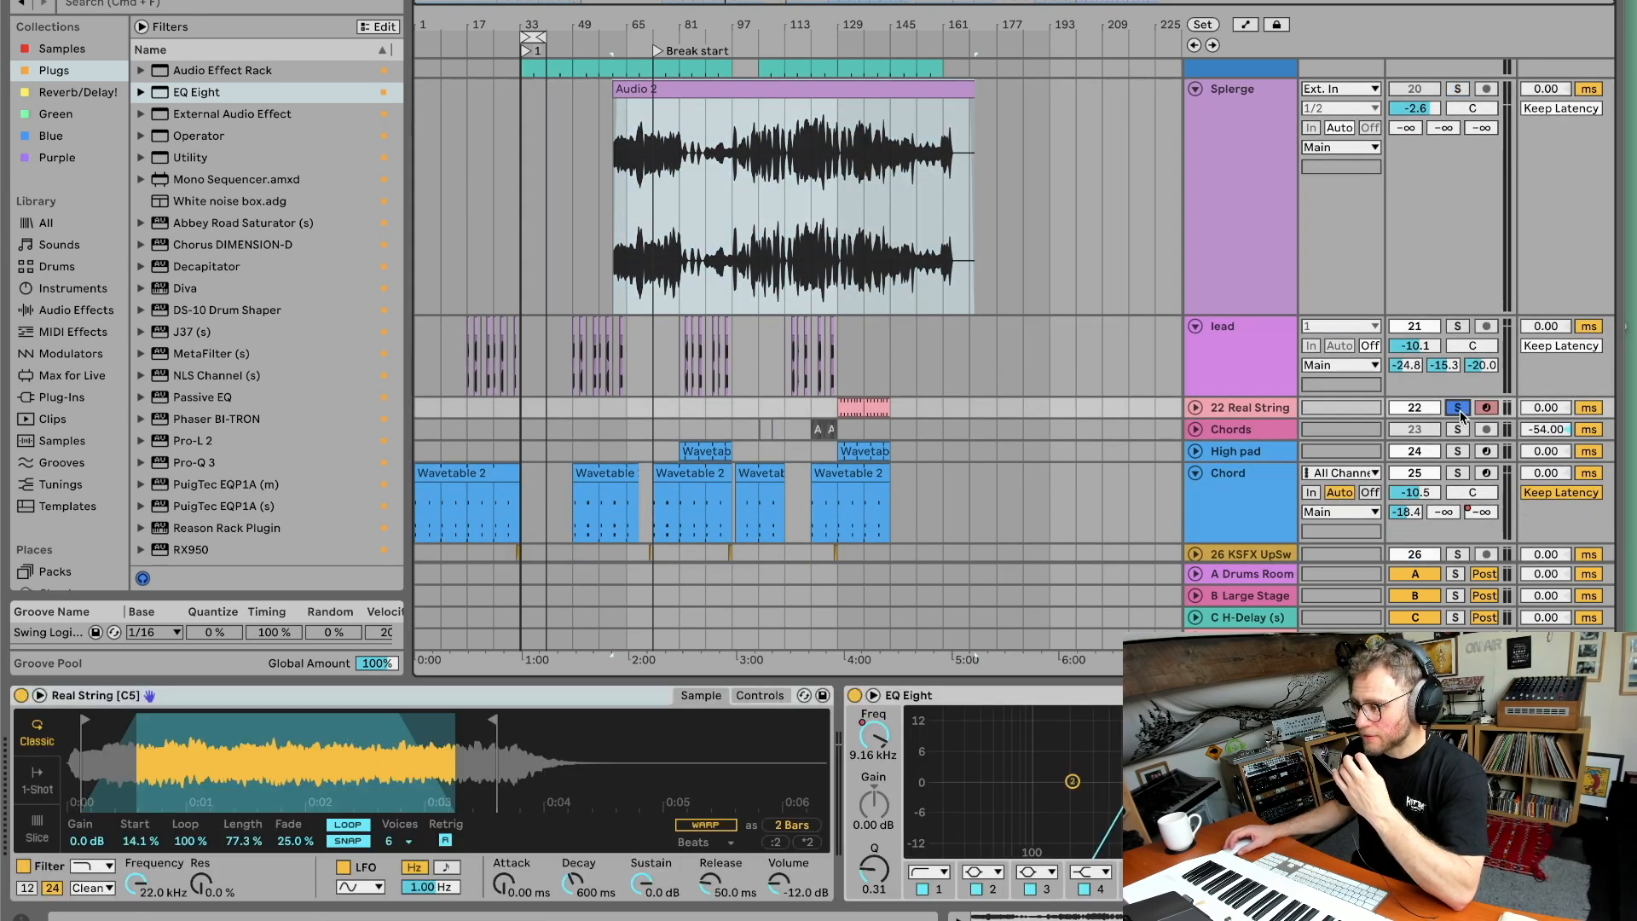
pyautogui.click(862, 406)
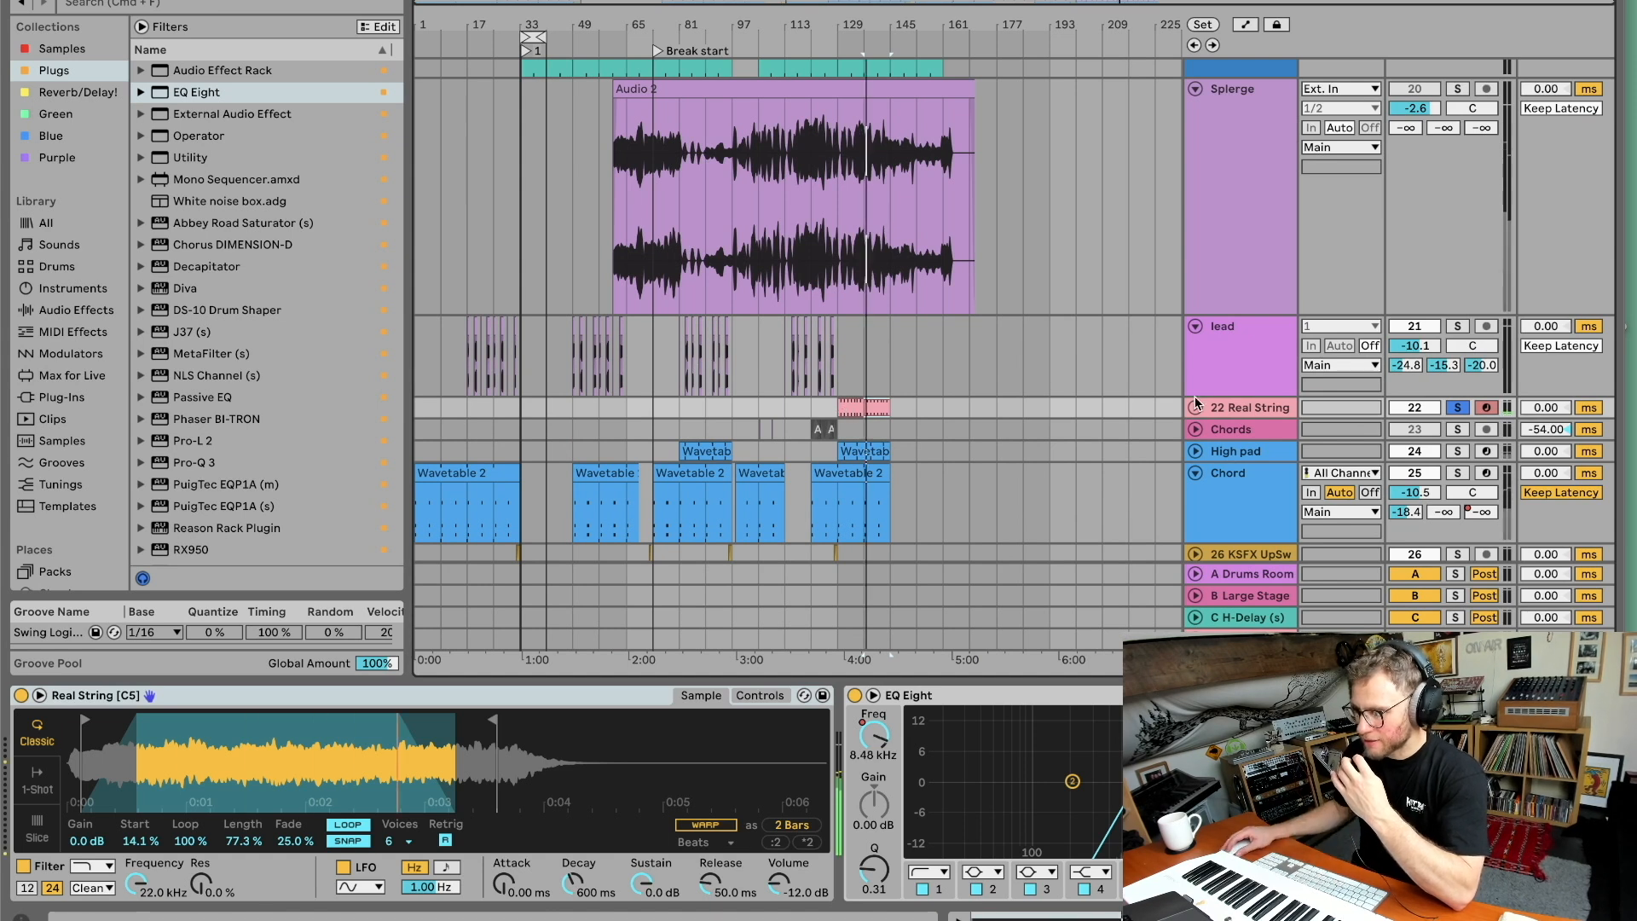
pyautogui.click(1233, 406)
pyautogui.hscroll(6, 710, 793)
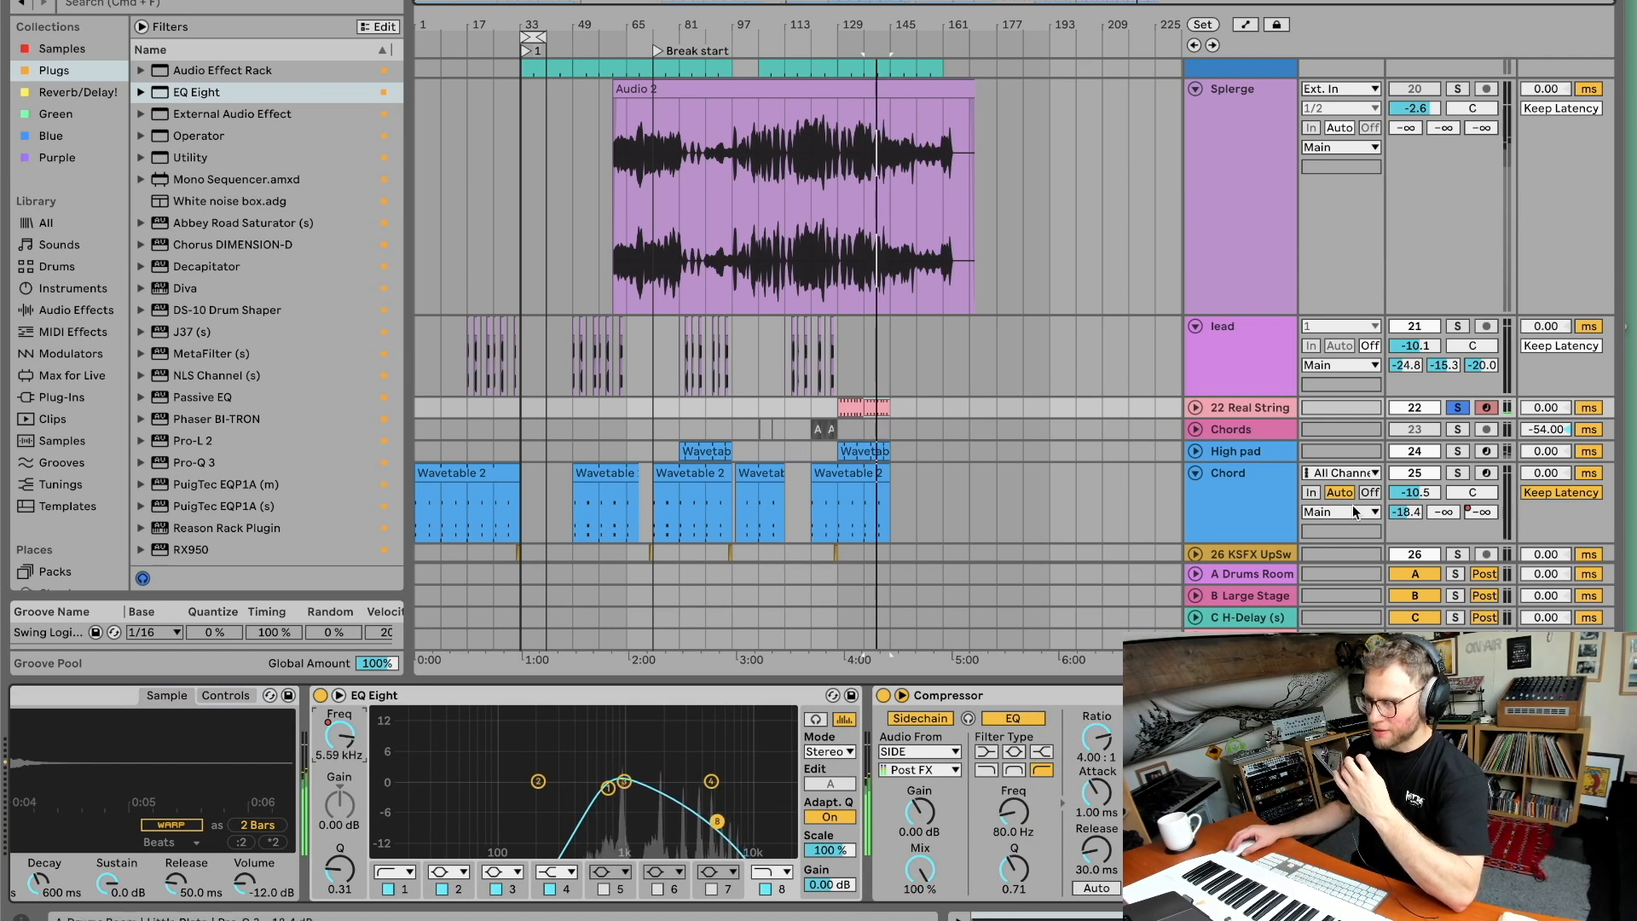
# Expand the 22 Real String track and show the automation lanes.
pyautogui.click(1195, 407)
pyautogui.scroll(-2, 1198, 98)
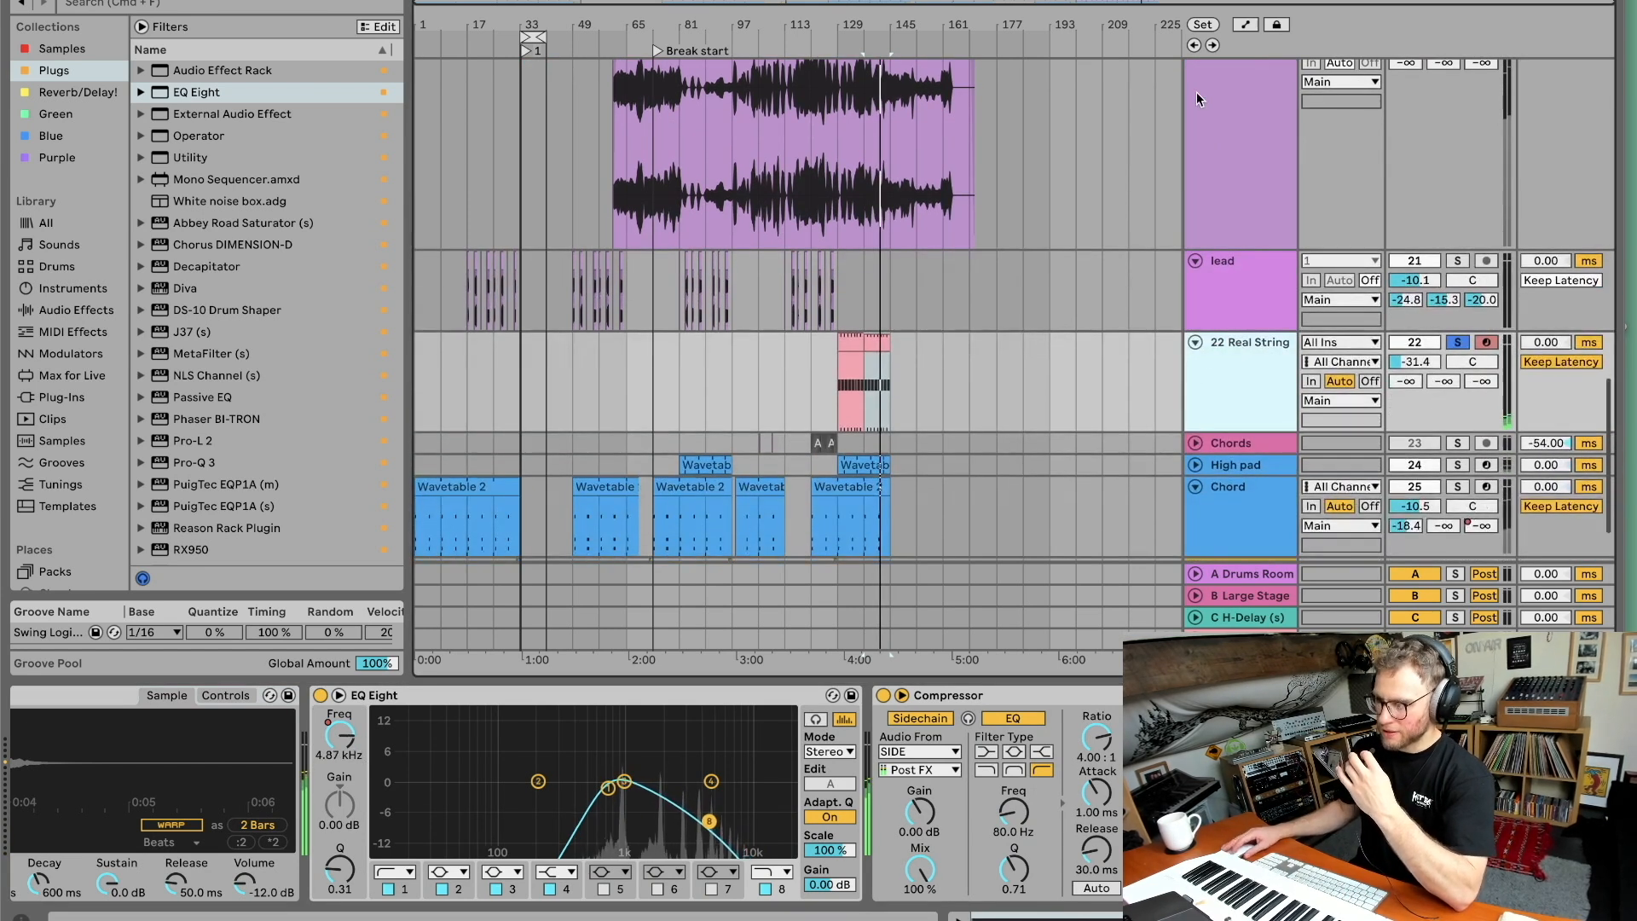
pyautogui.click(1178, 0)
pyautogui.click(1178, 0)
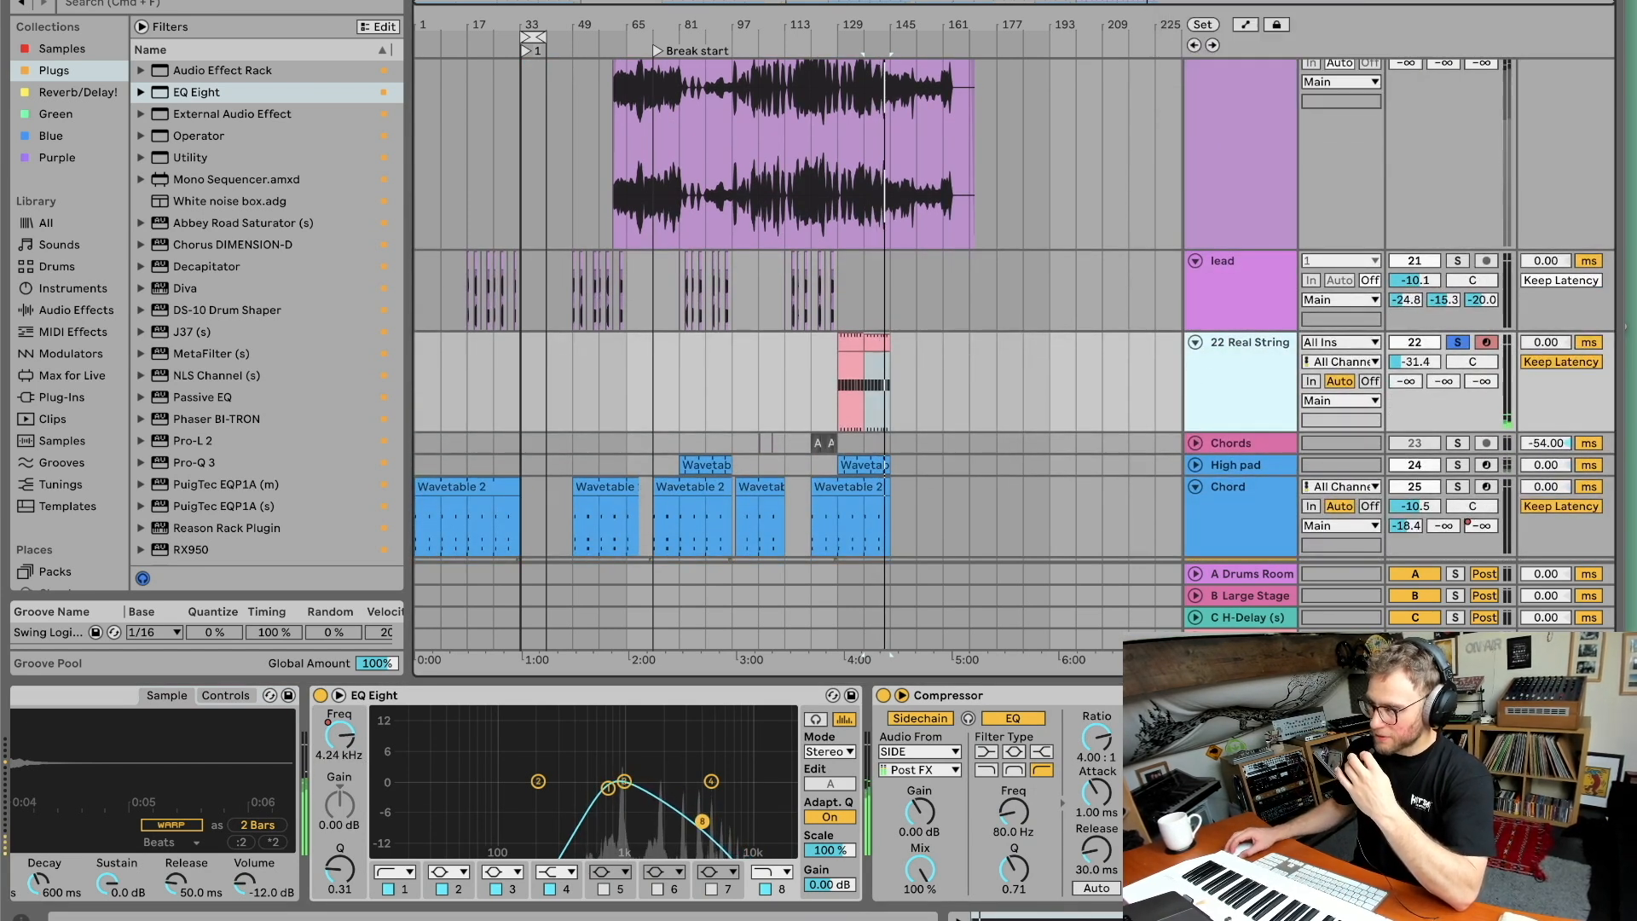
pyautogui.press('a')
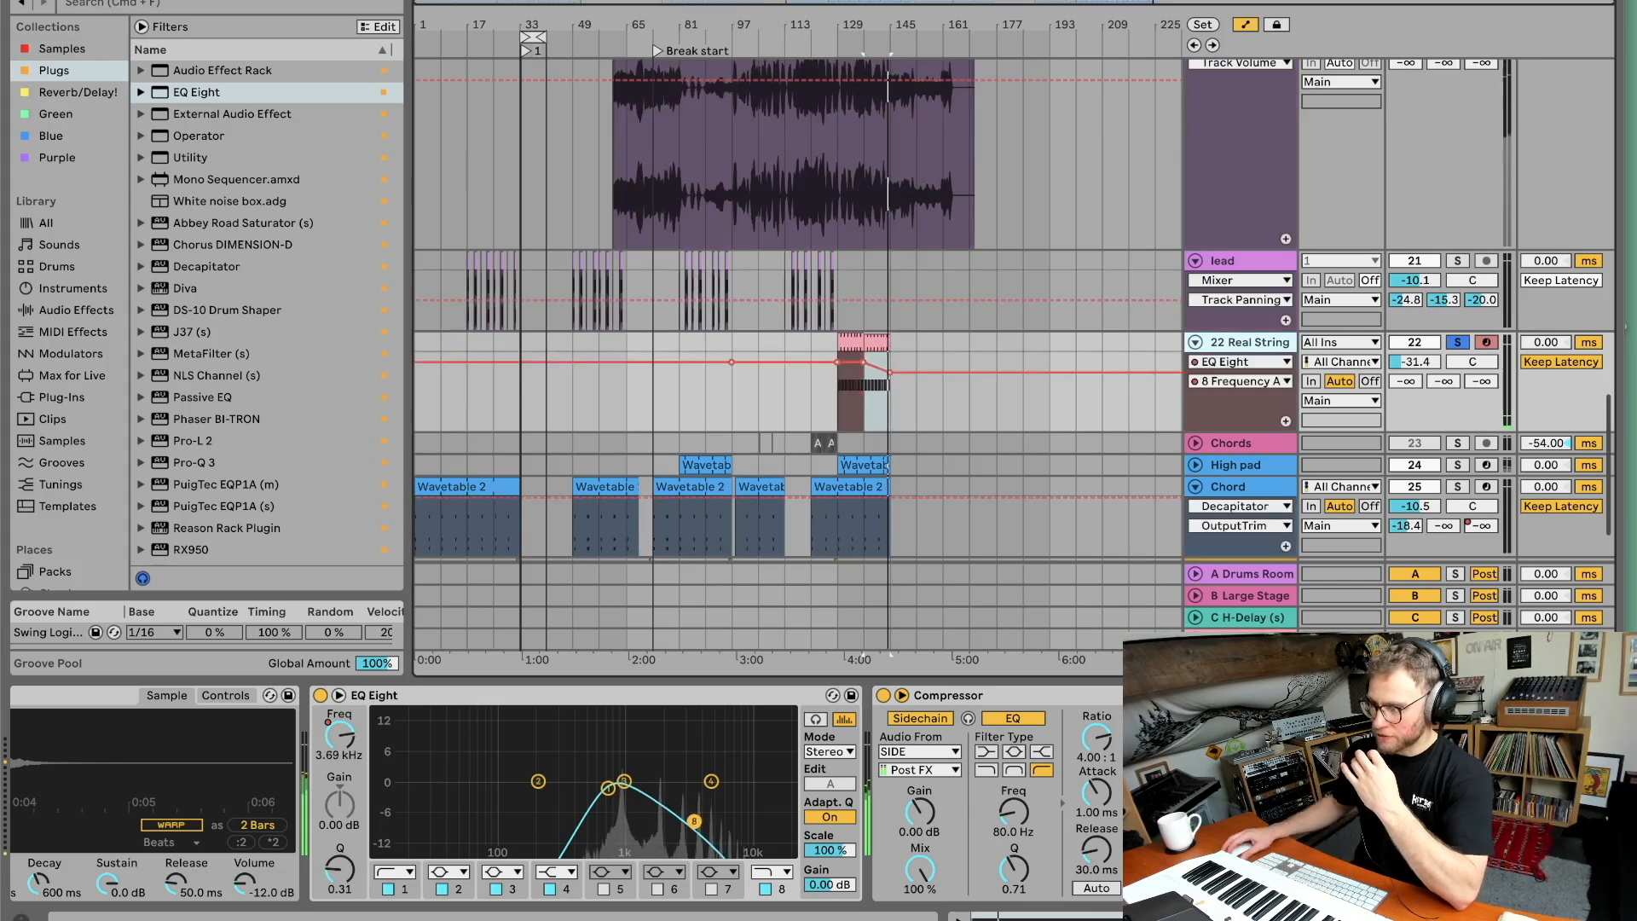
# Select the Chords track to inspect its MetaFilter and Reverb devices, and zoom in.
pyautogui.scroll(-2, 979, 329)
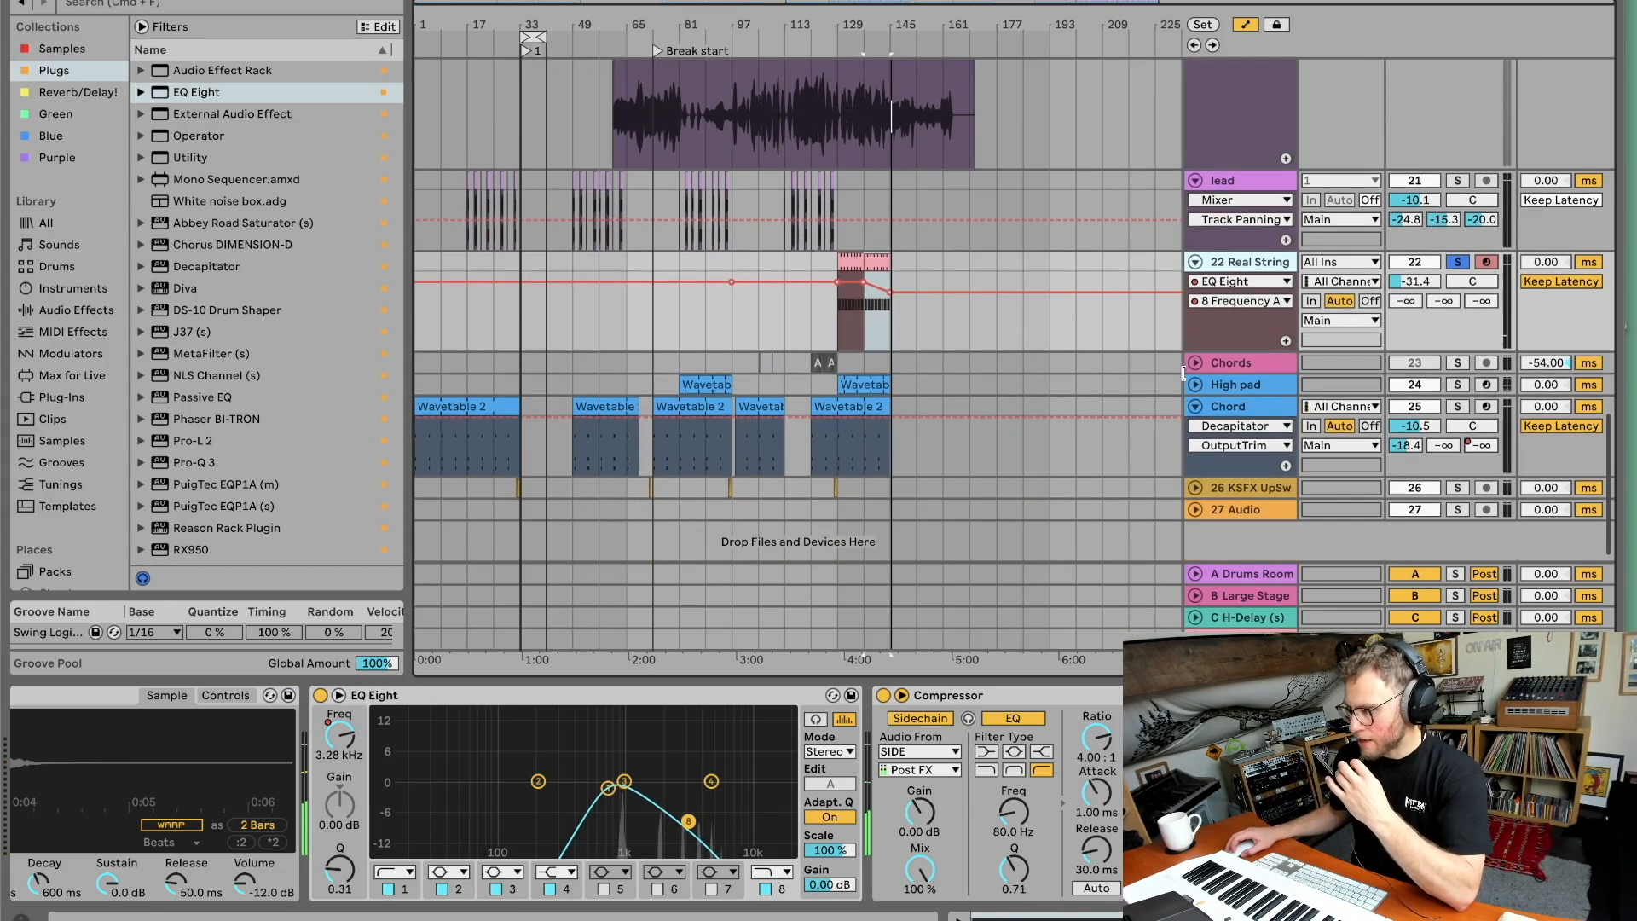
pyautogui.click(1194, 369)
pyautogui.scroll(-1, 1194, 369)
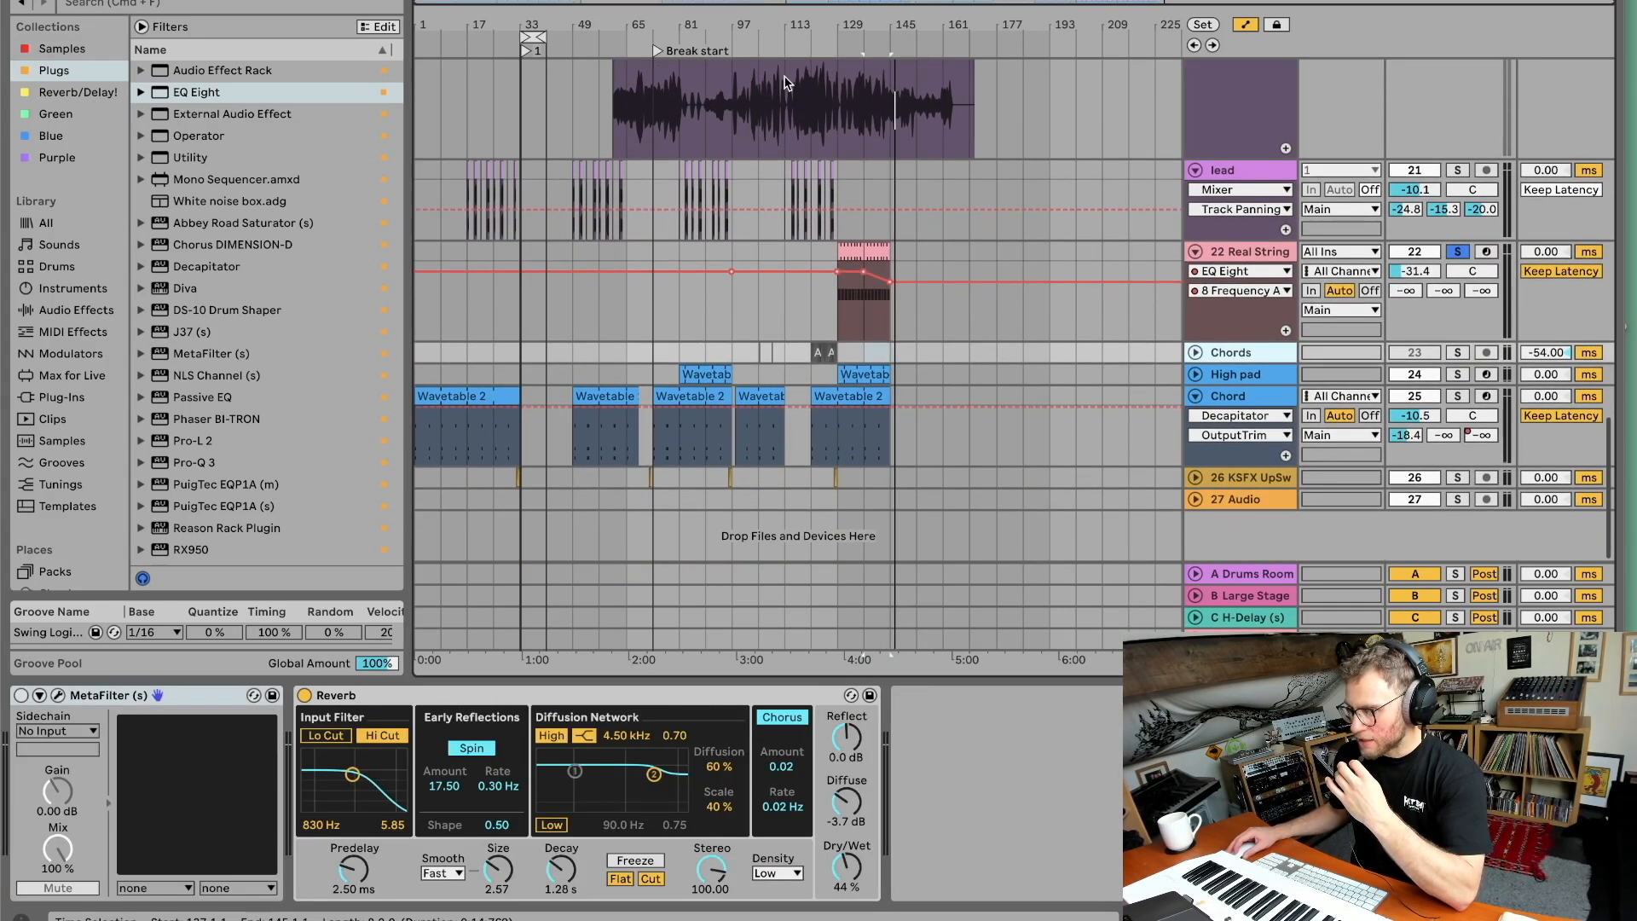
pyautogui.moveTo(746, 16); pyautogui.dragTo(755, 22)
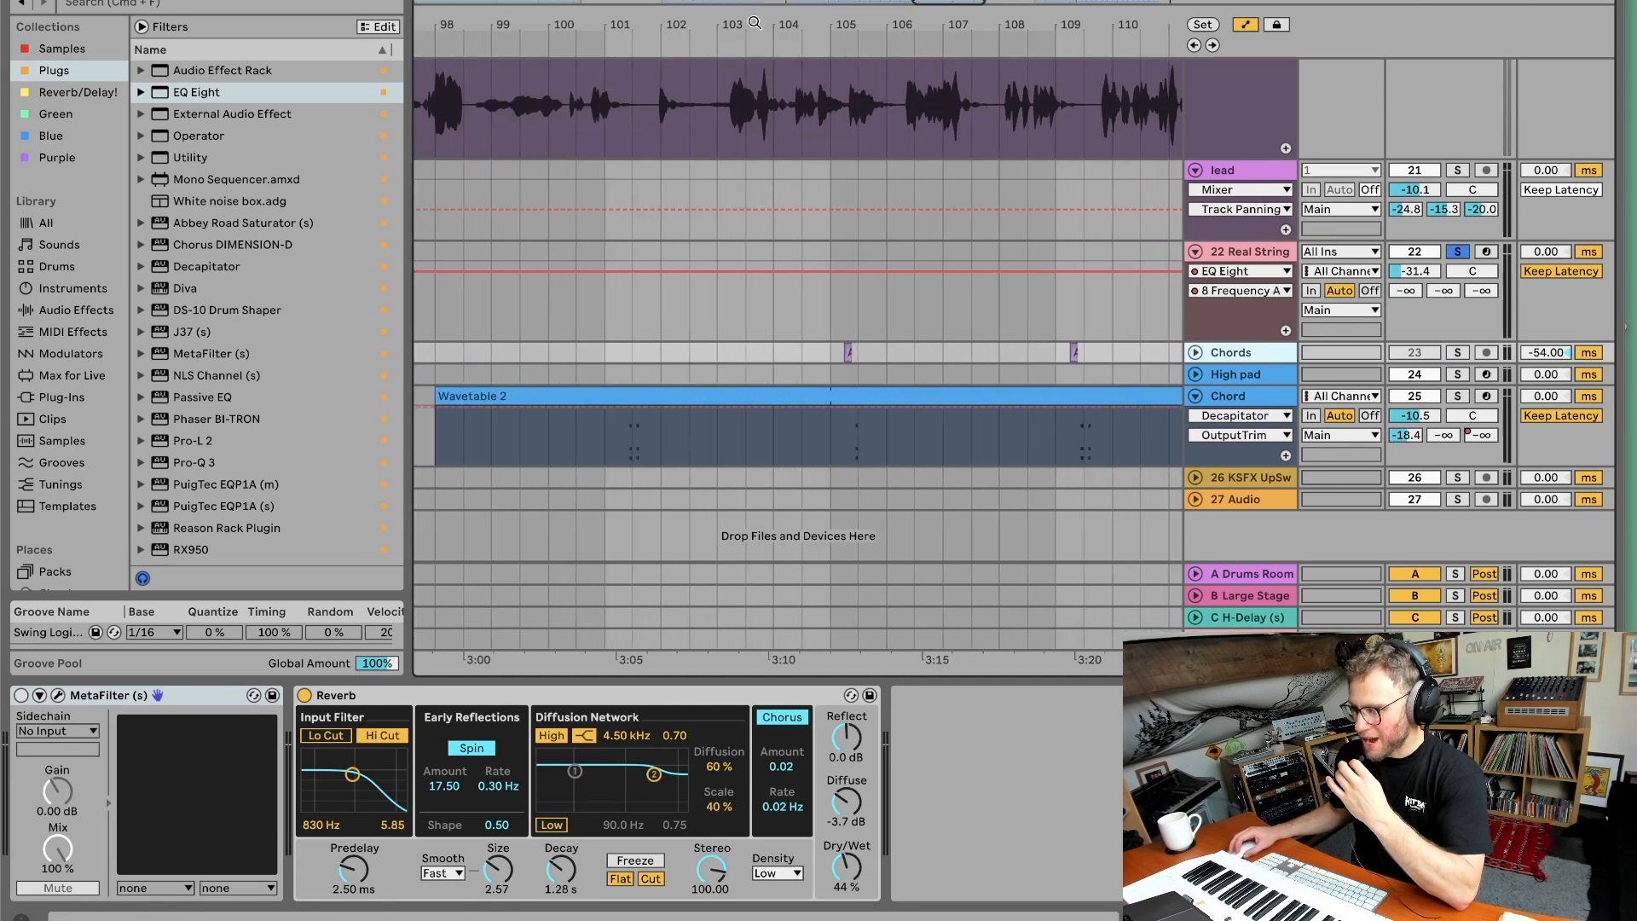
# Expand and solo the Chords track, and play it from around bar 105.
pyautogui.click(841, 377)
pyautogui.click(1196, 353)
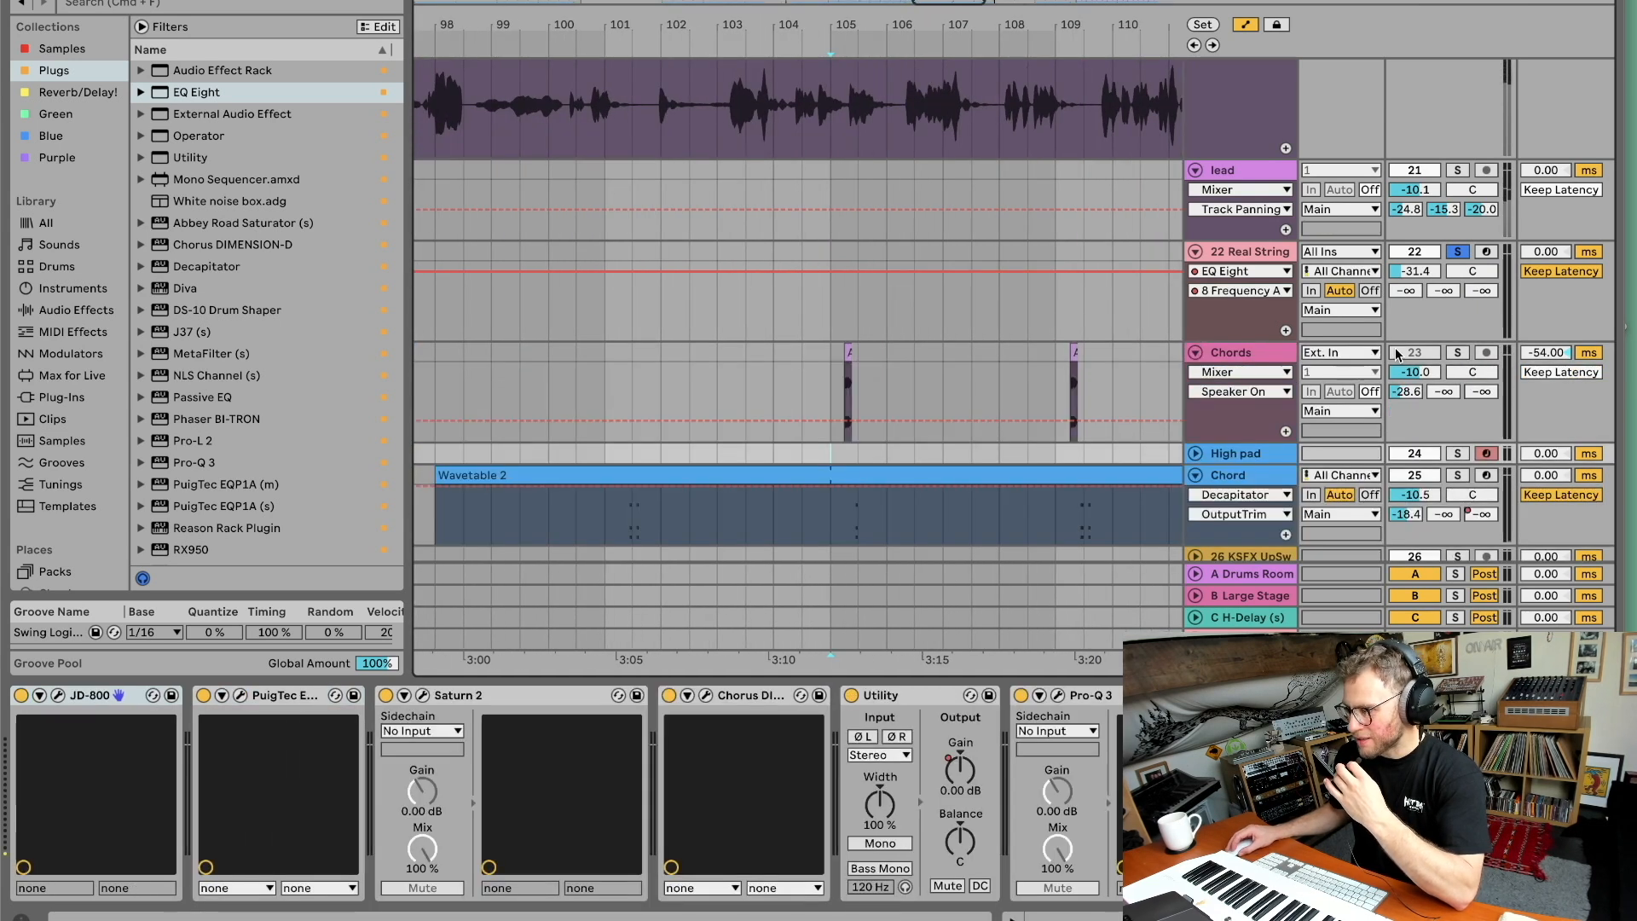
pyautogui.click(1455, 353)
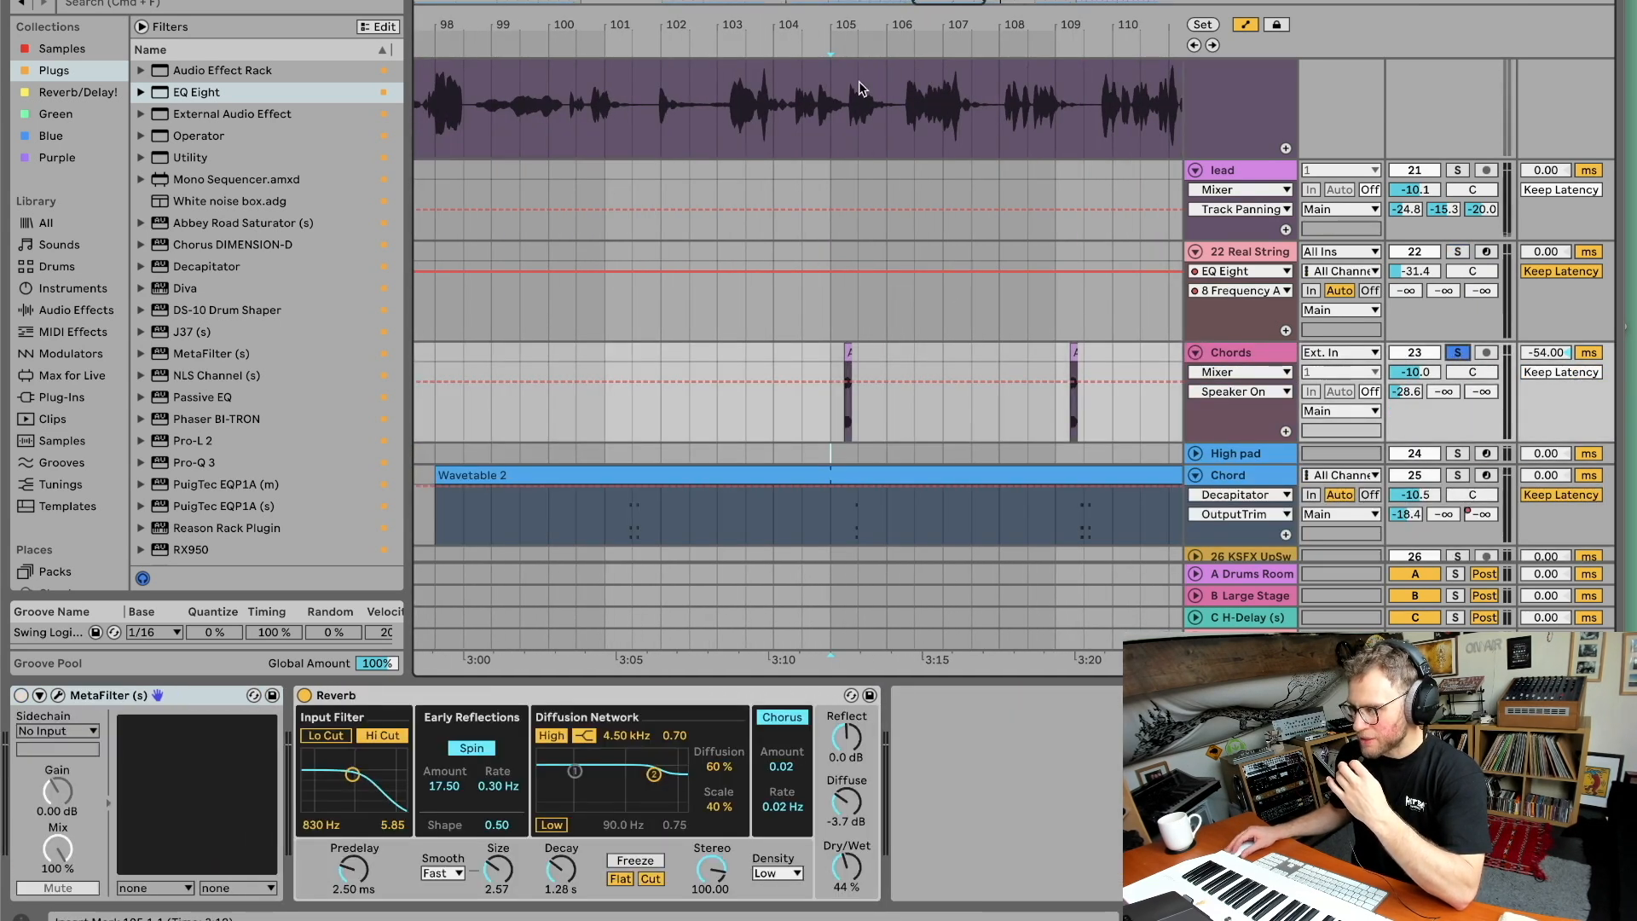
pyautogui.click(842, 48)
pyautogui.click(833, 47)
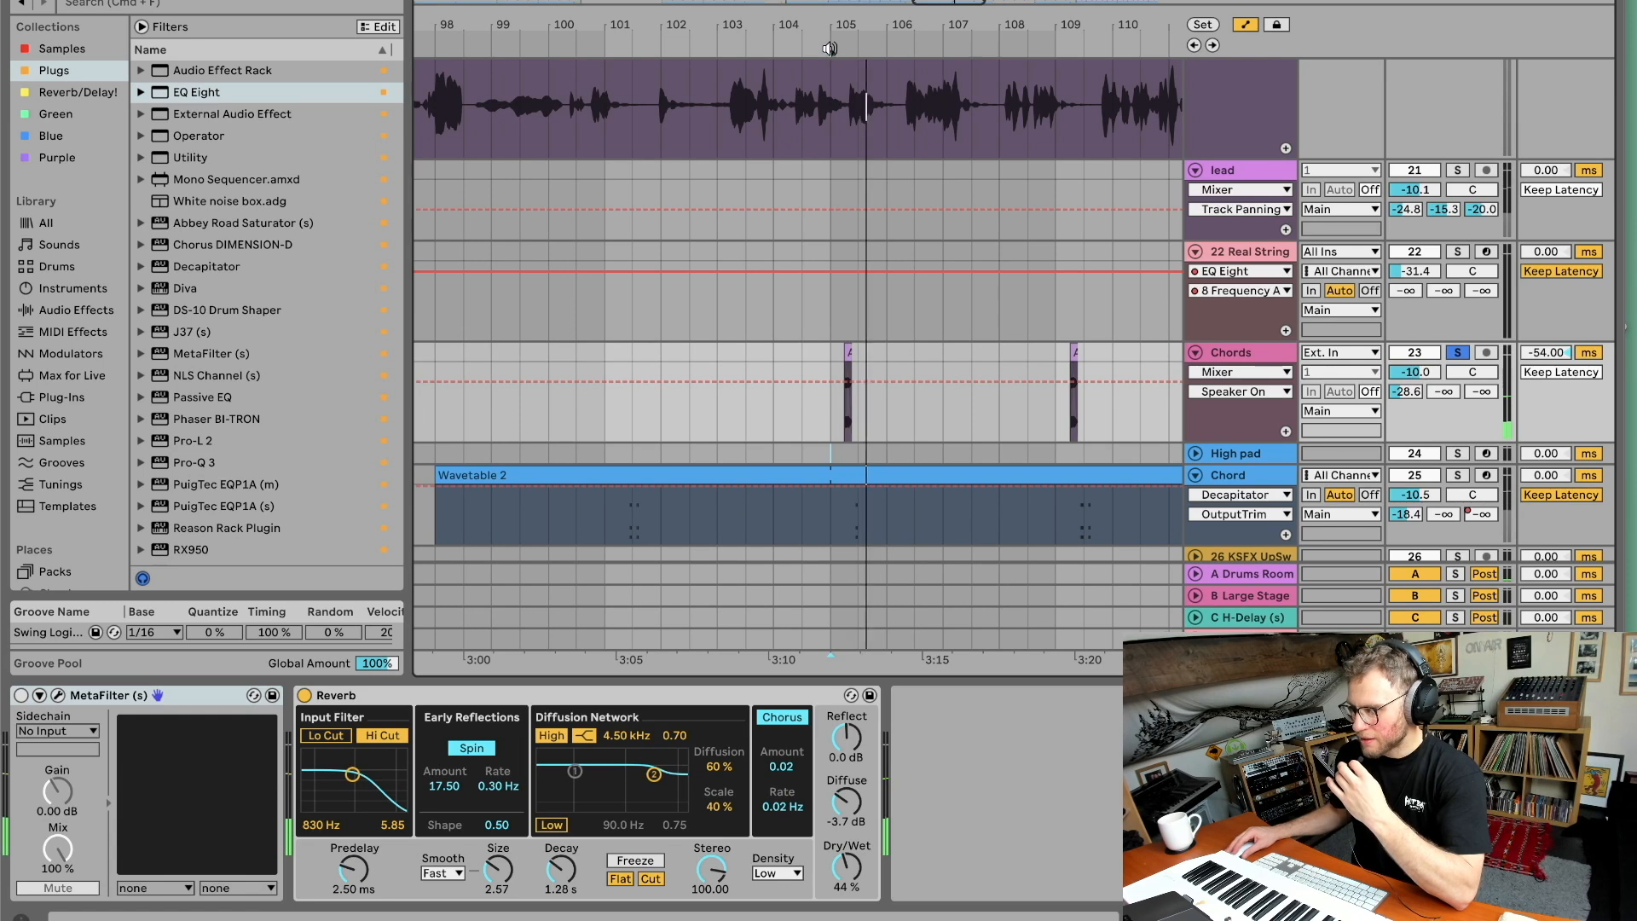
pyautogui.click(1413, 357)
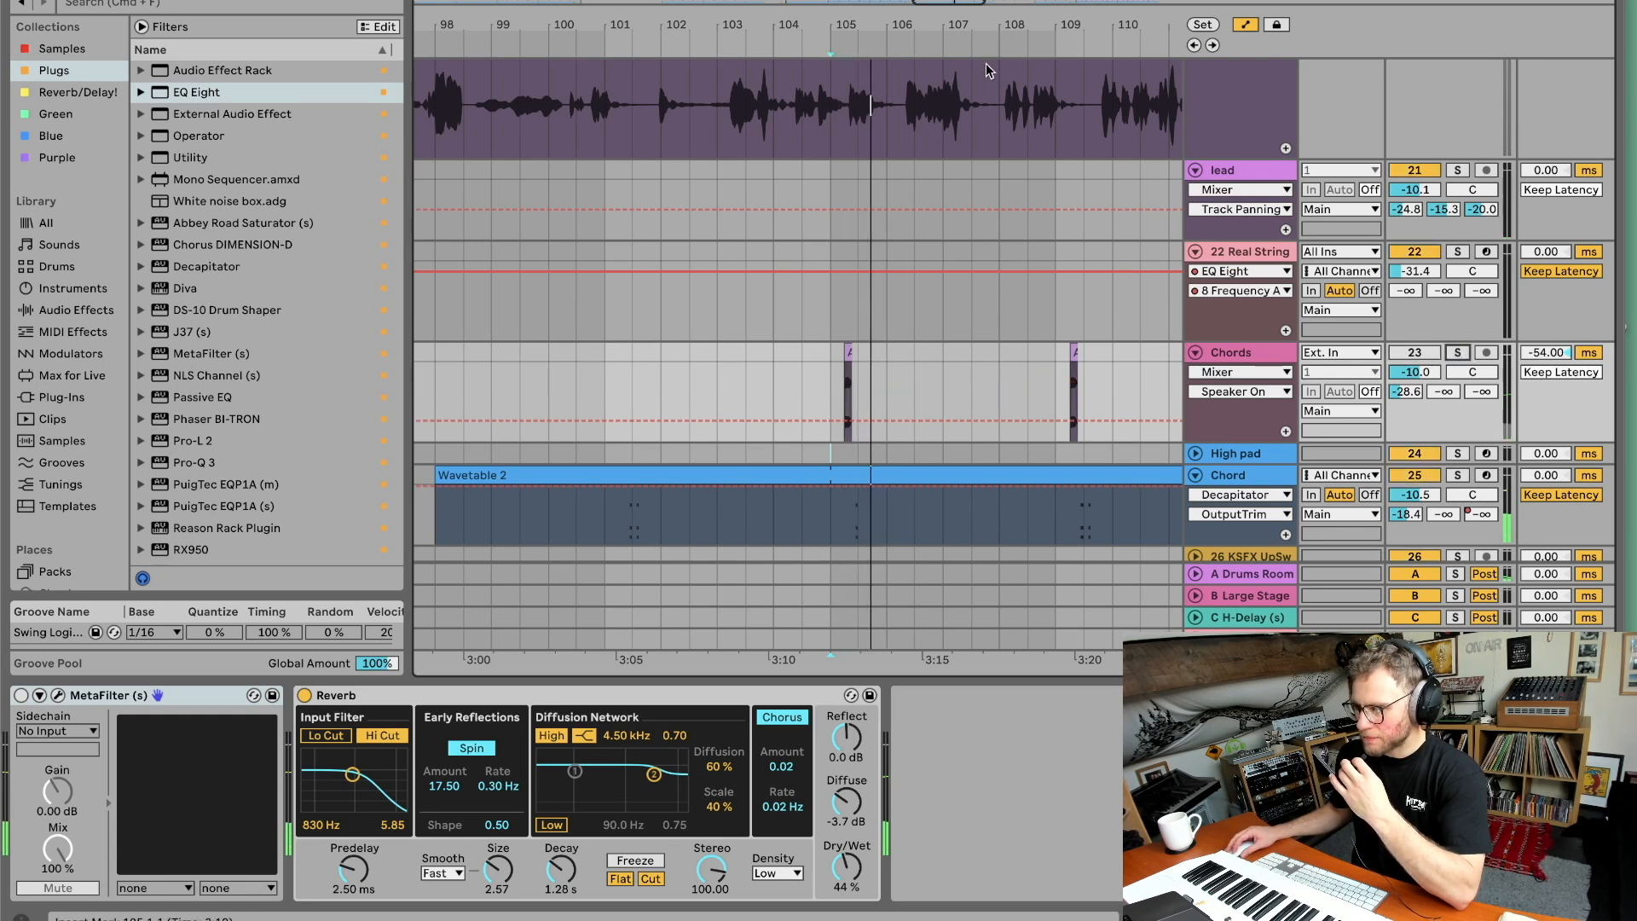
# Solo and expand the High pad track, and show its Utility Gain automation lane.
pyautogui.moveTo(976, 25); pyautogui.dragTo(976, 3)
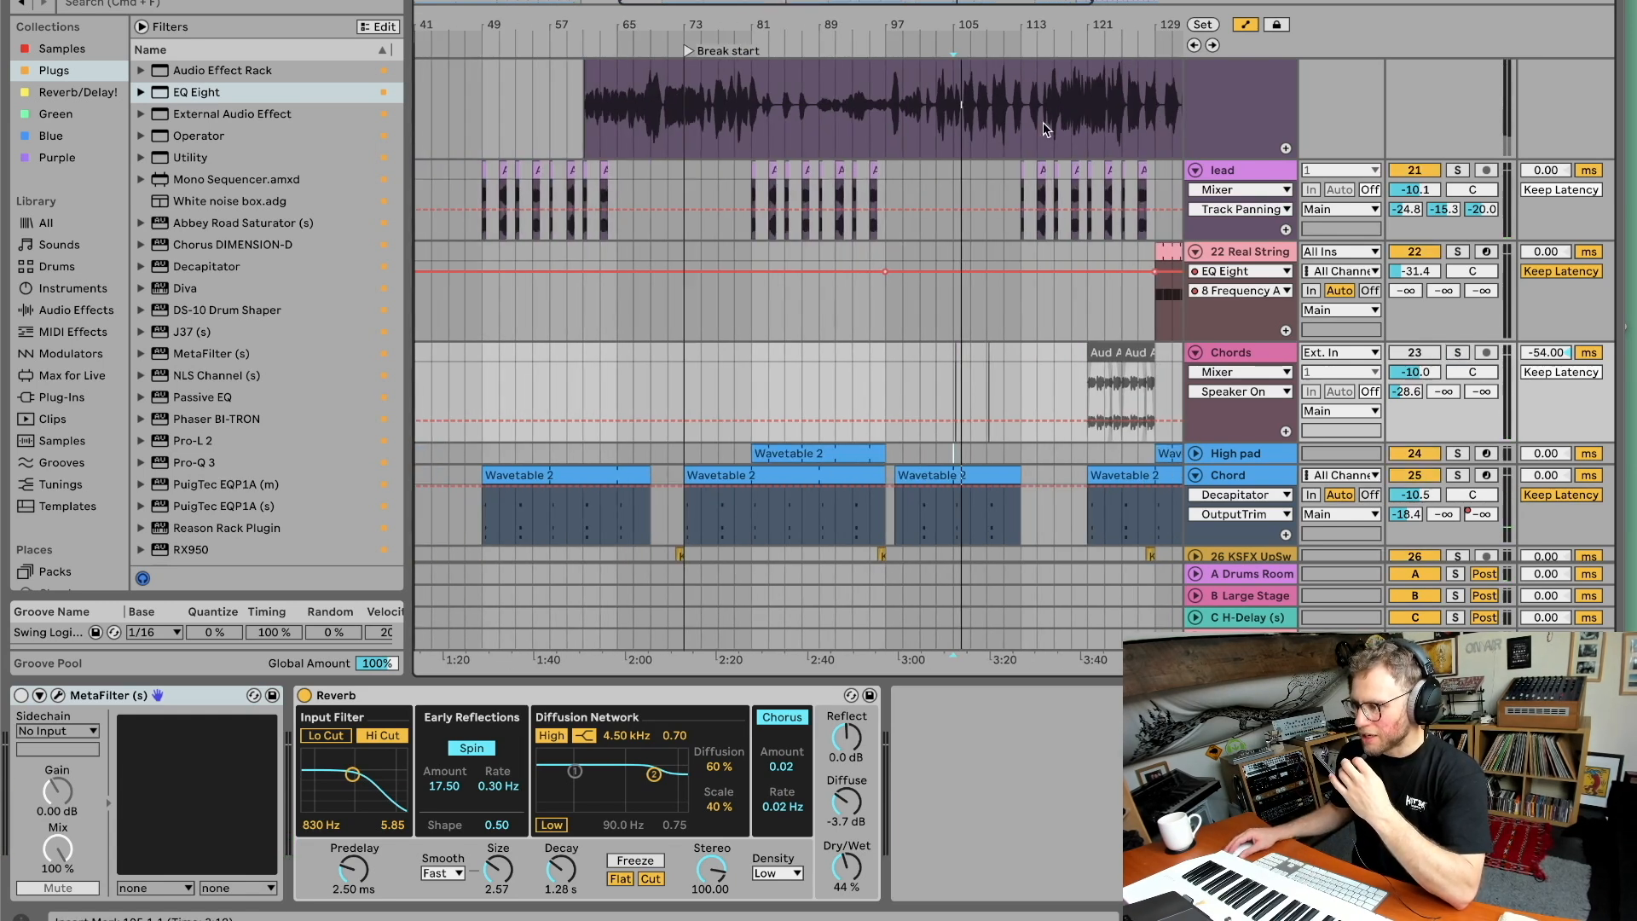
pyautogui.click(1458, 452)
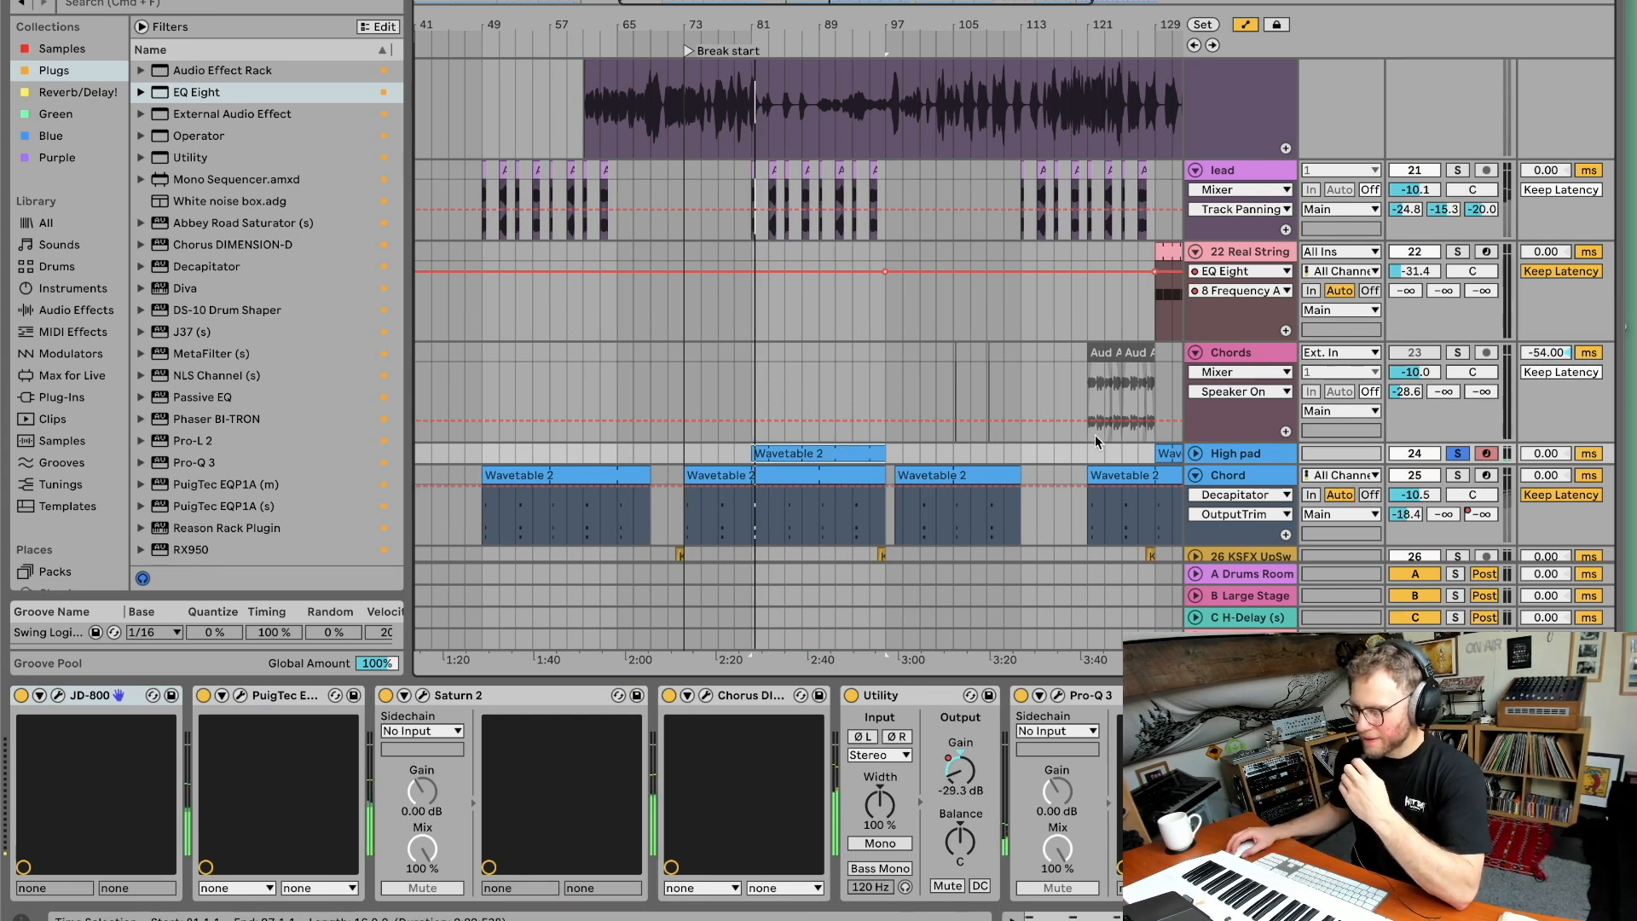
pyautogui.click(1197, 453)
pyautogui.scroll(-3, 1206, 449)
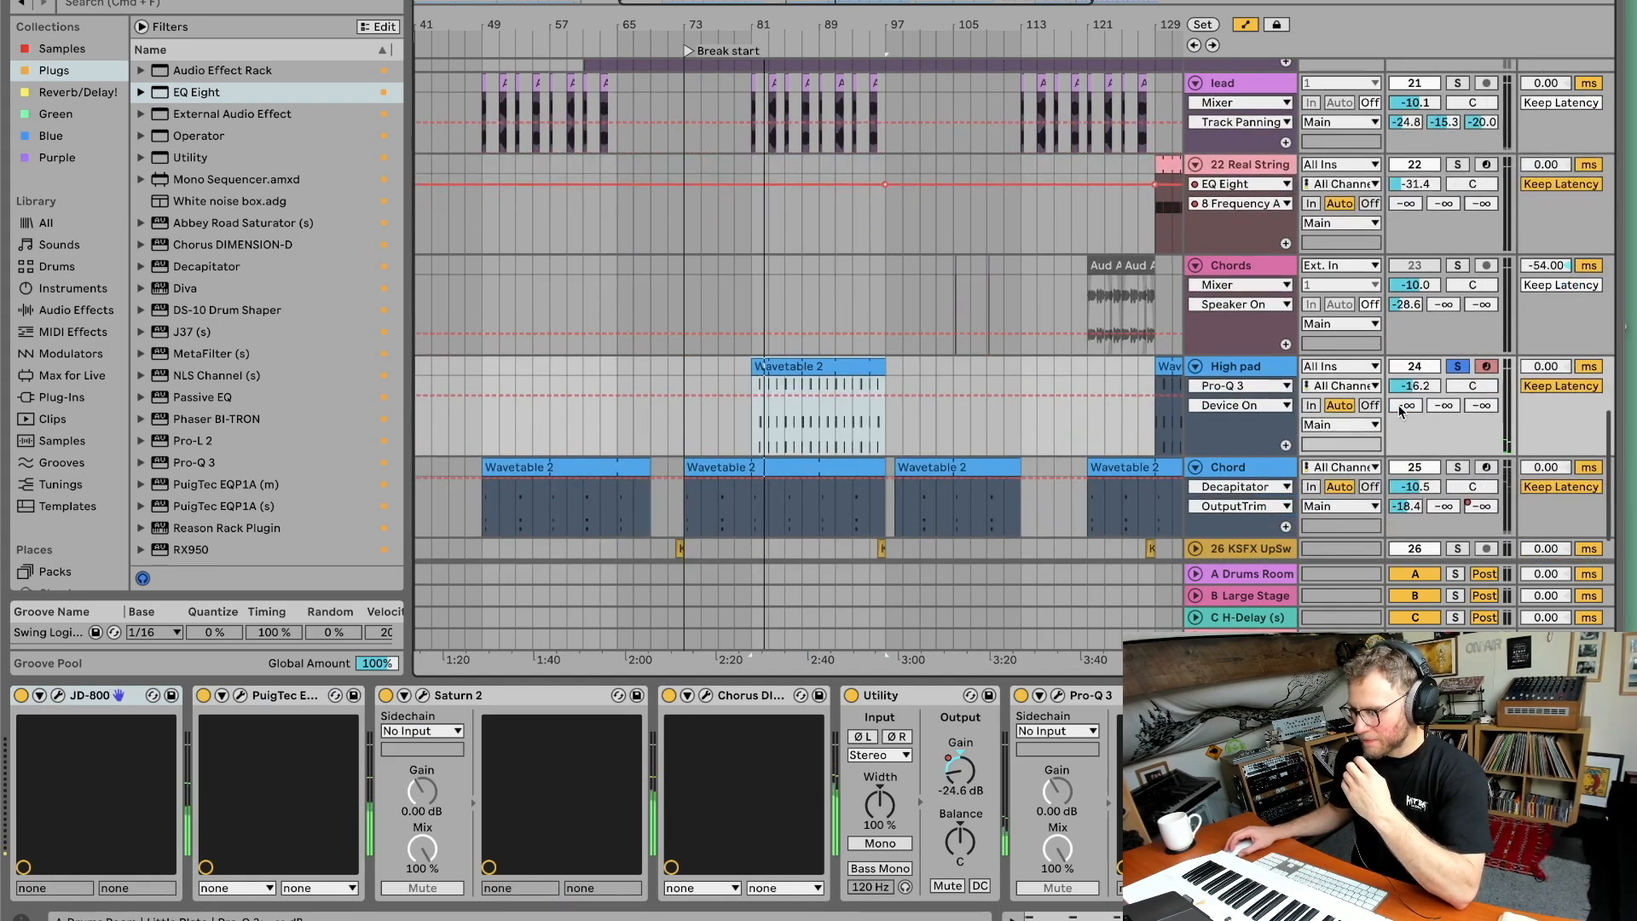
pyautogui.click(1241, 386)
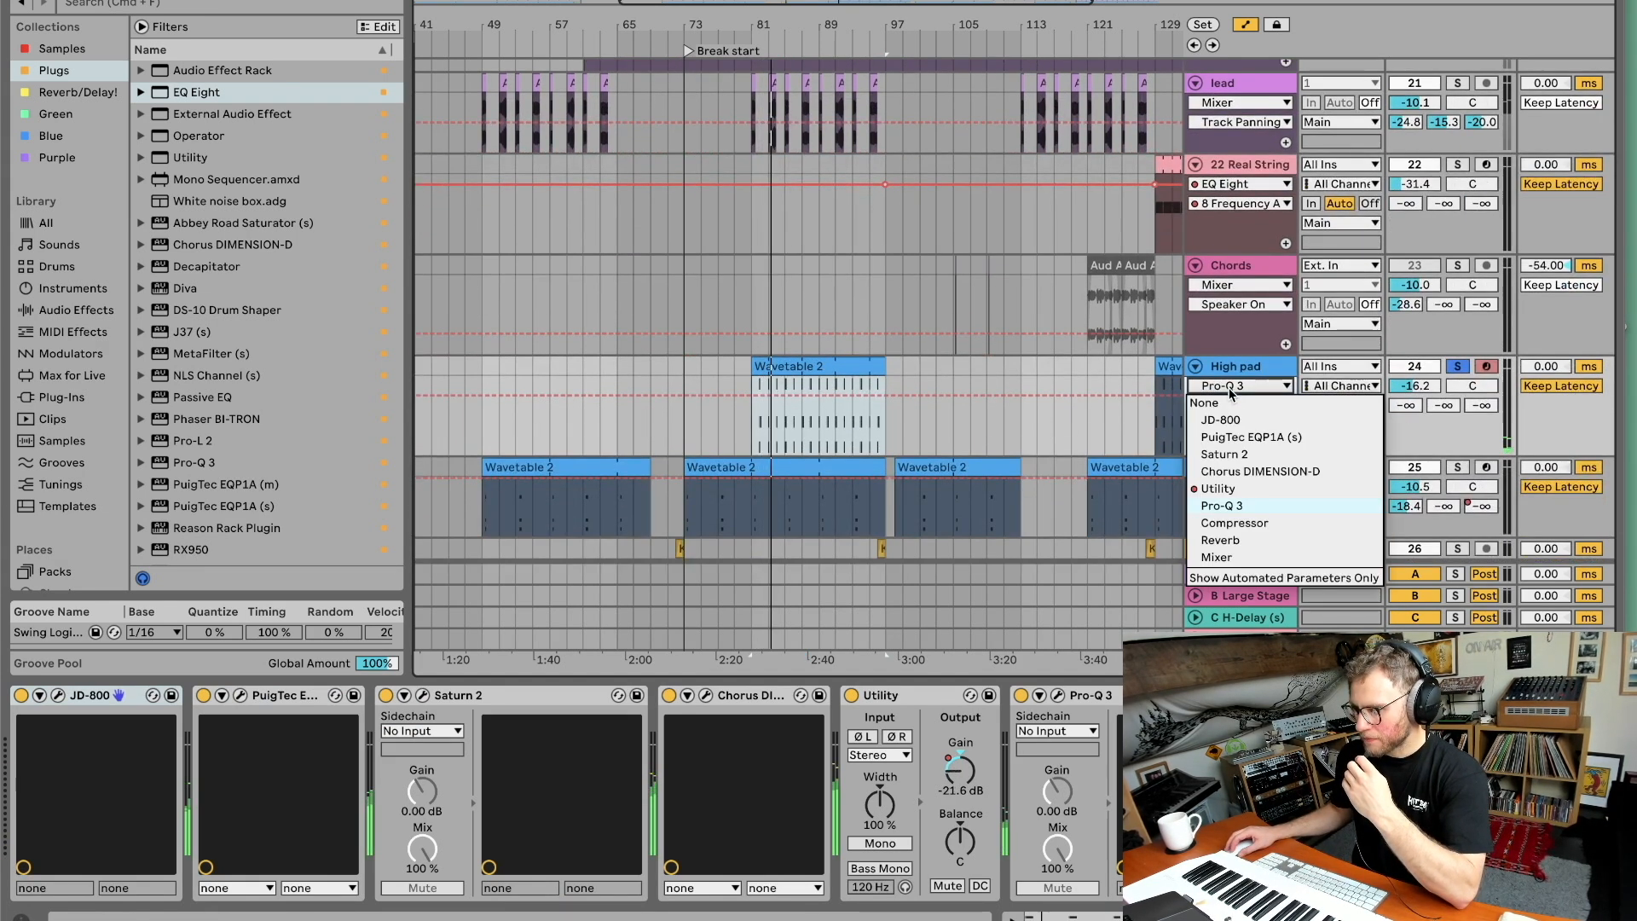
pyautogui.click(1219, 493)
# Play the High pad section from around bar 129, select the track and unsolo it.
pyautogui.moveTo(864, 40); pyautogui.dragTo(728, 36)
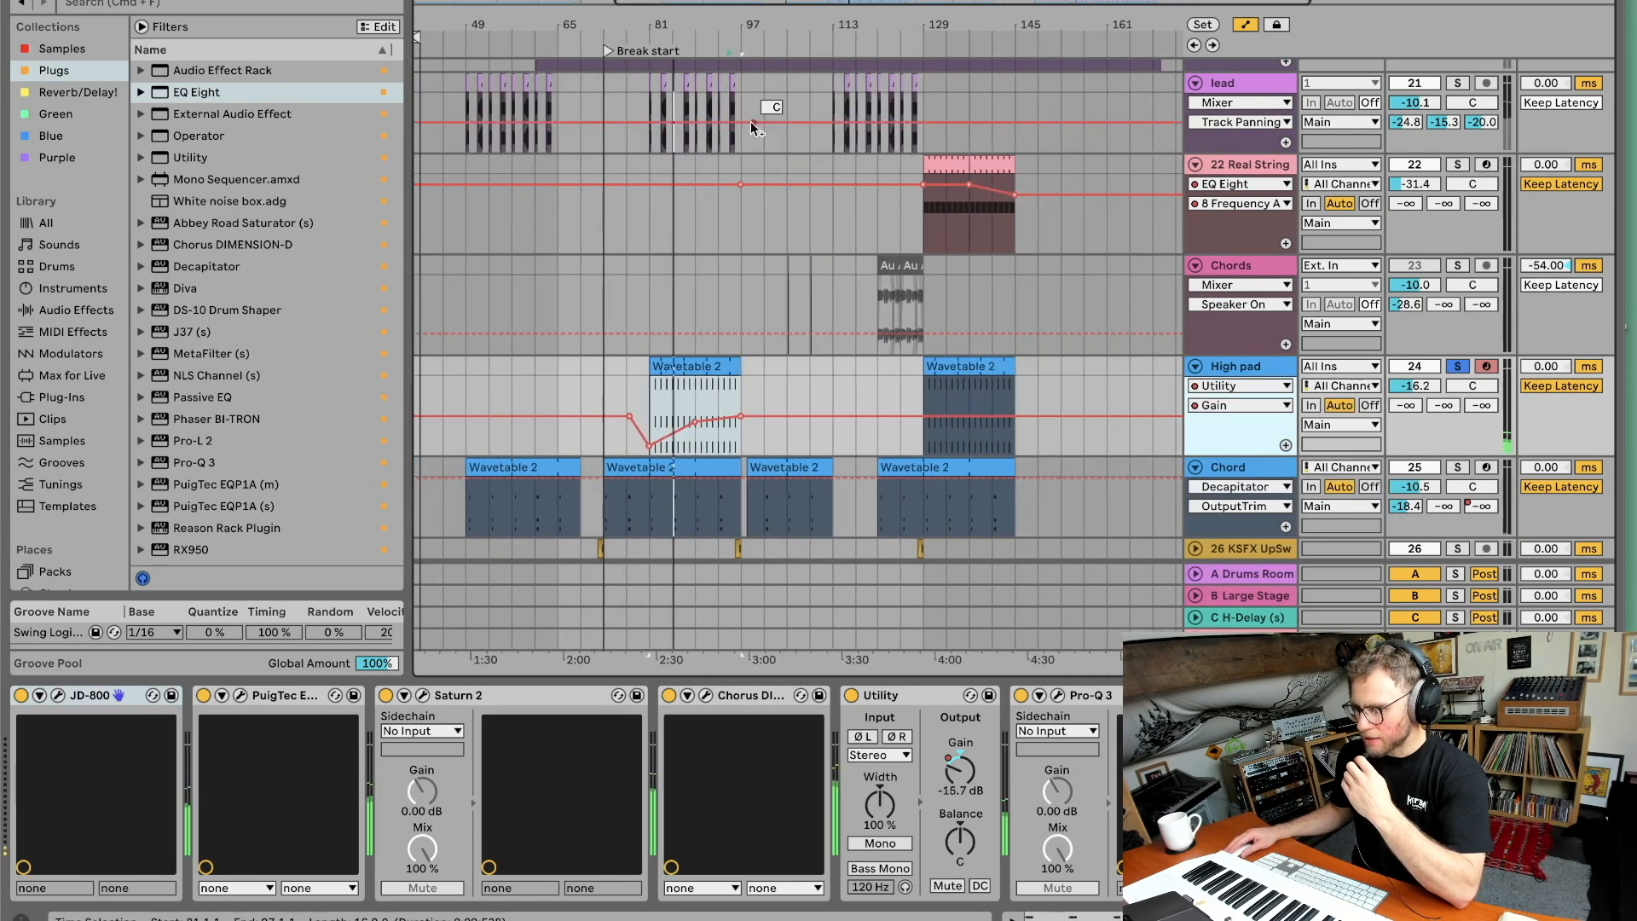
pyautogui.click(911, 42)
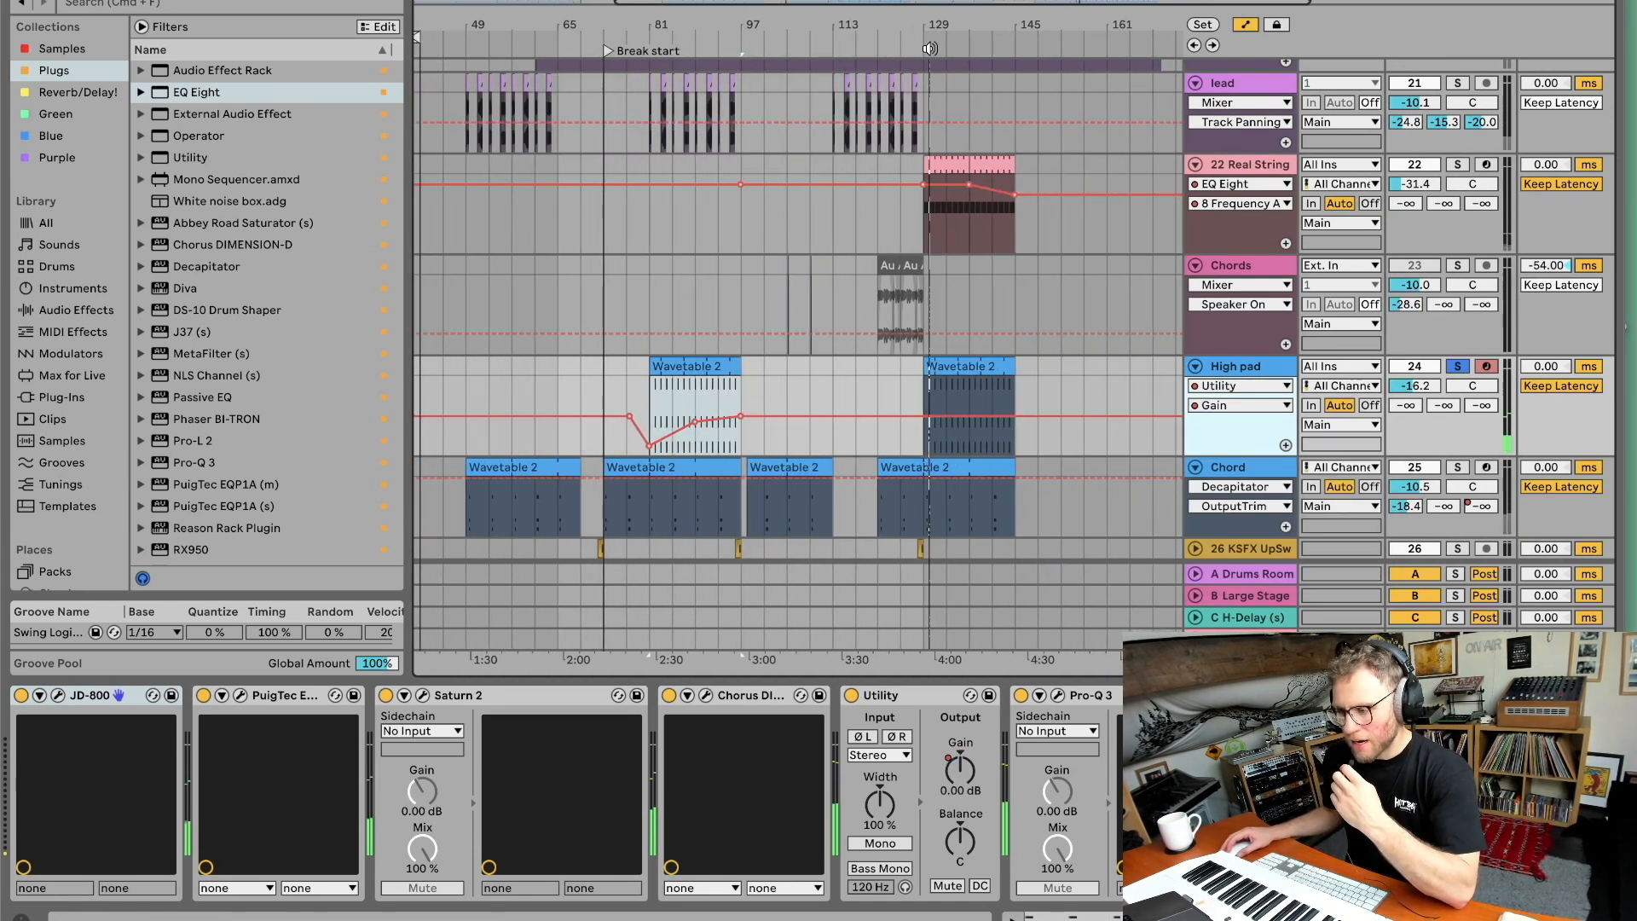
pyautogui.click(1233, 368)
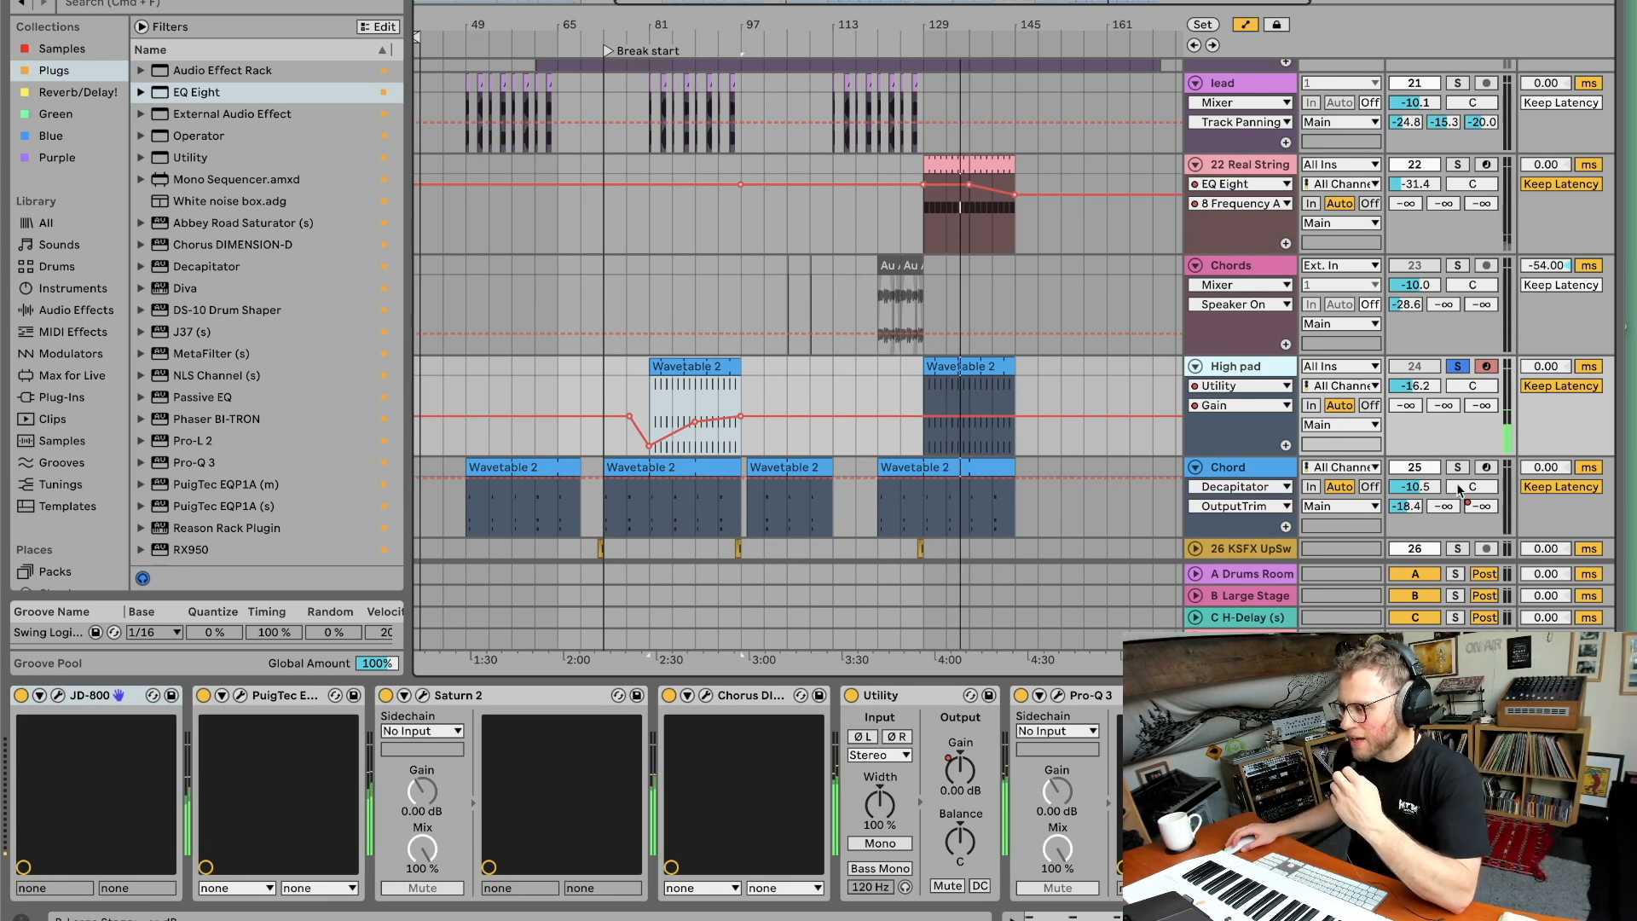
pyautogui.click(1457, 366)
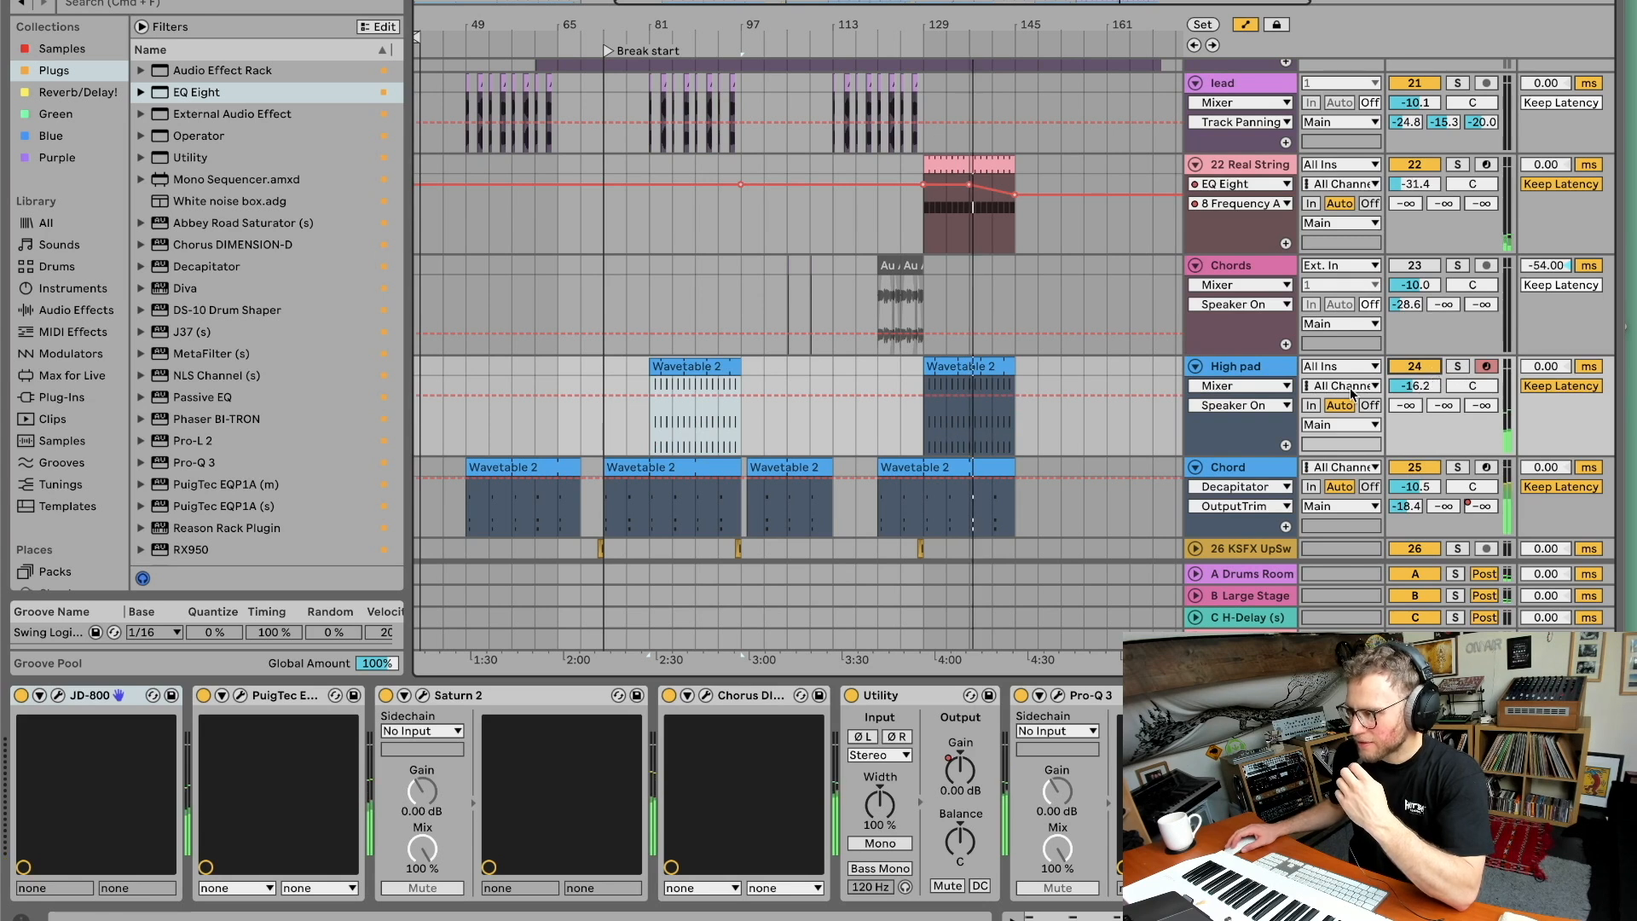
pyautogui.scroll(-3, 1336, 385)
pyautogui.scroll(1, 1381, 352)
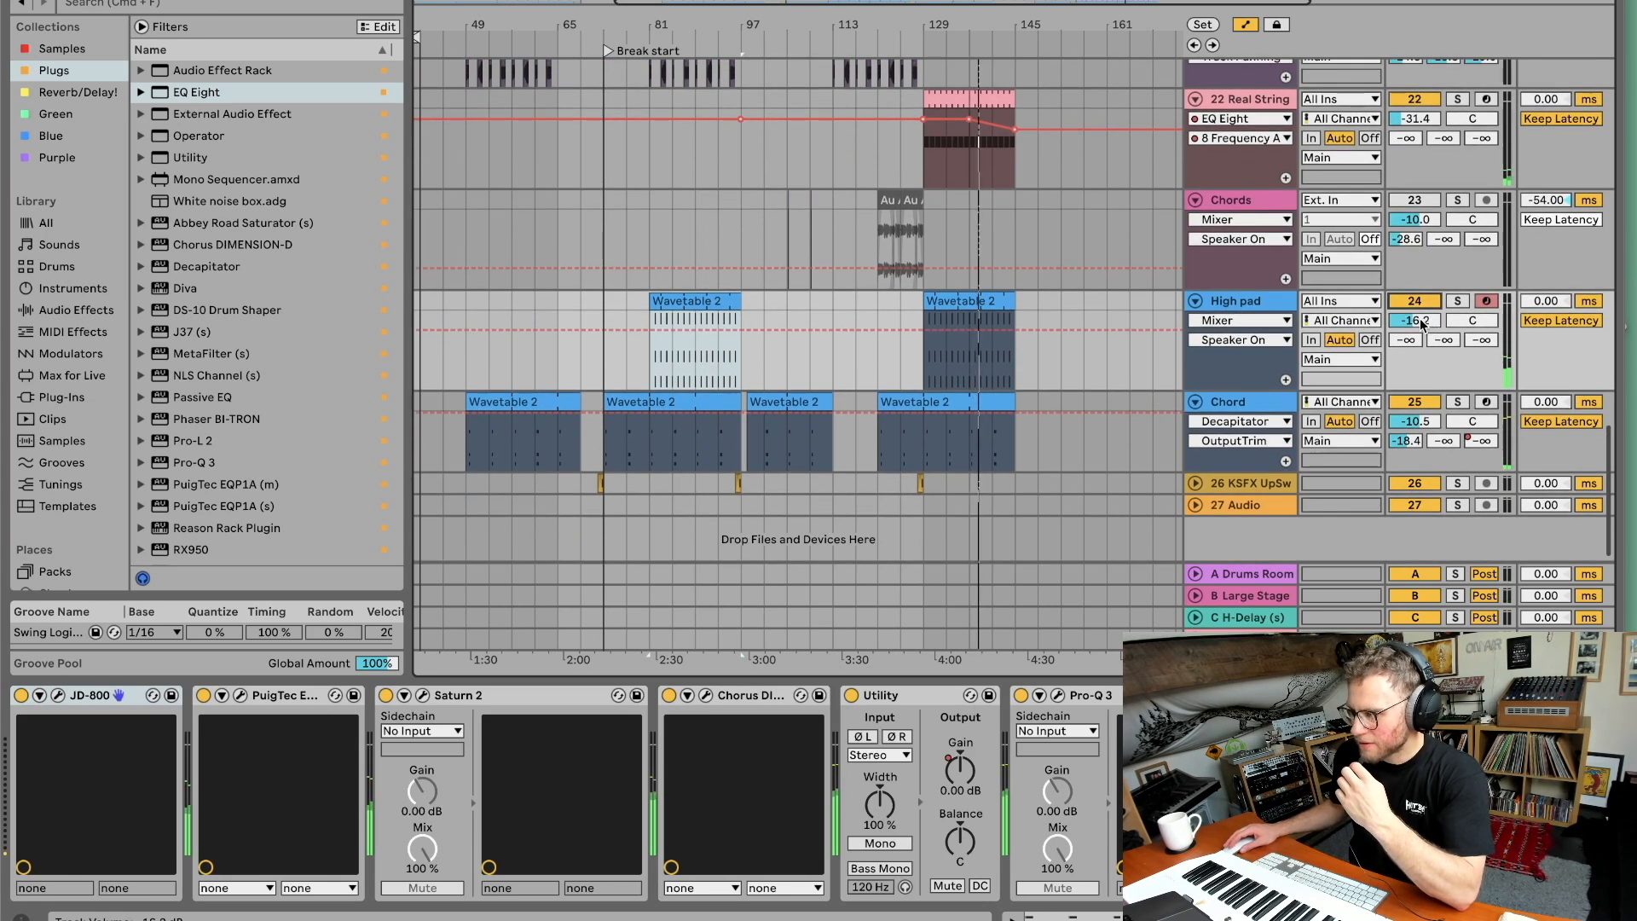
pyautogui.scroll(10, 1100, 336)
pyautogui.scroll(-10, 1102, 338)
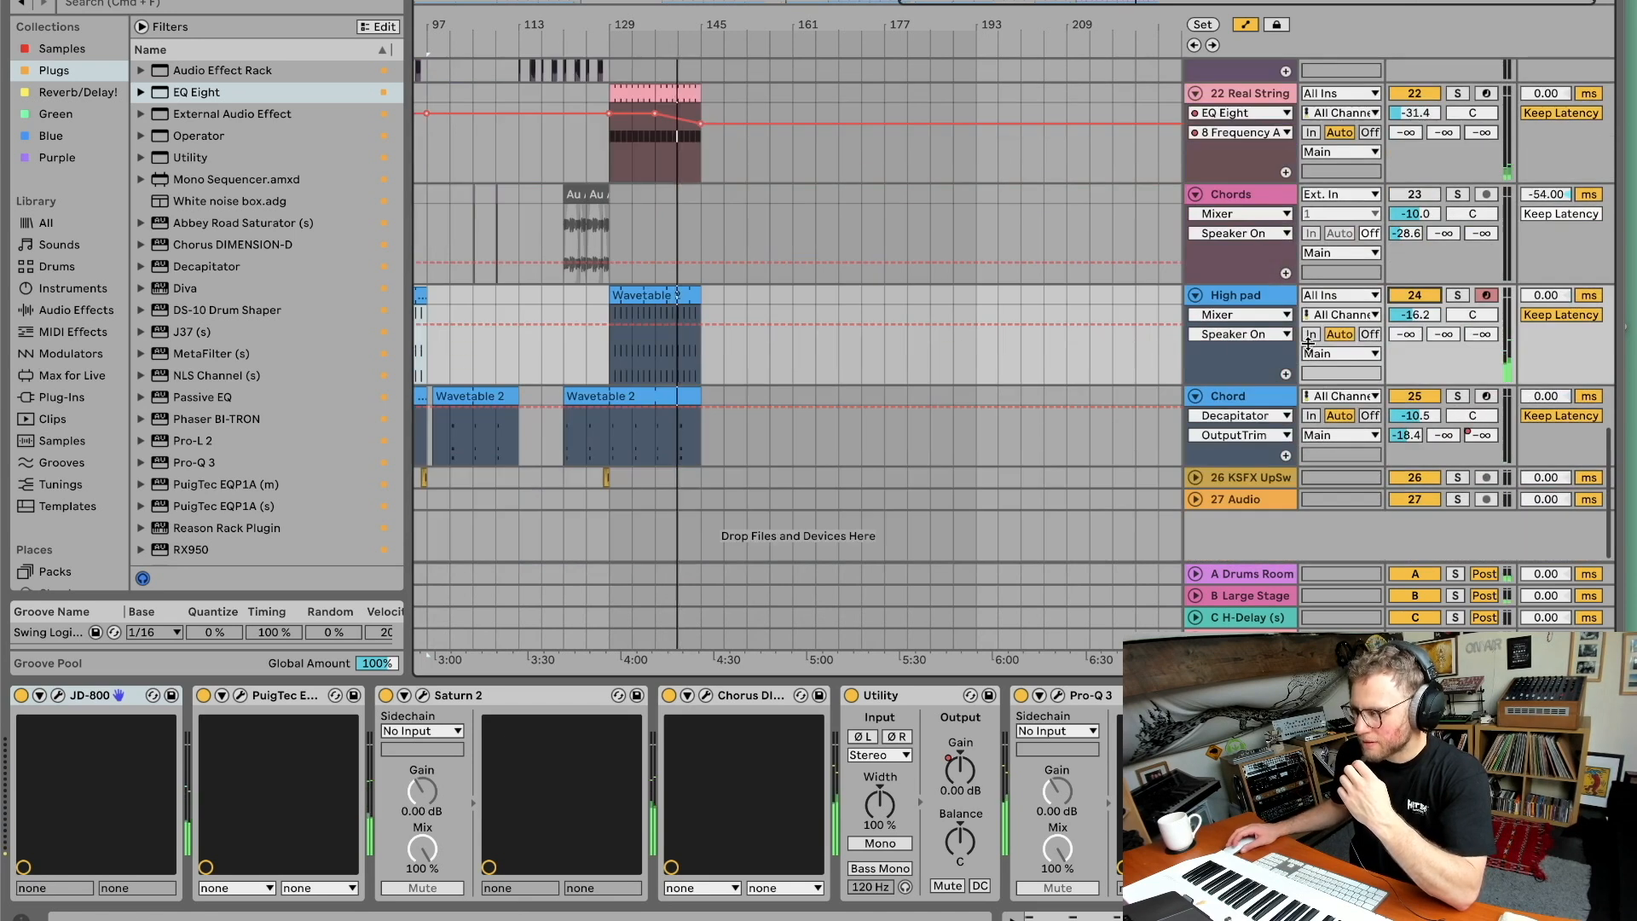
# Select the Chord track's clip and zoom into the arrangement around bars 47 to 67.
pyautogui.click(925, 393)
pyautogui.hscroll(-10, 926, 388)
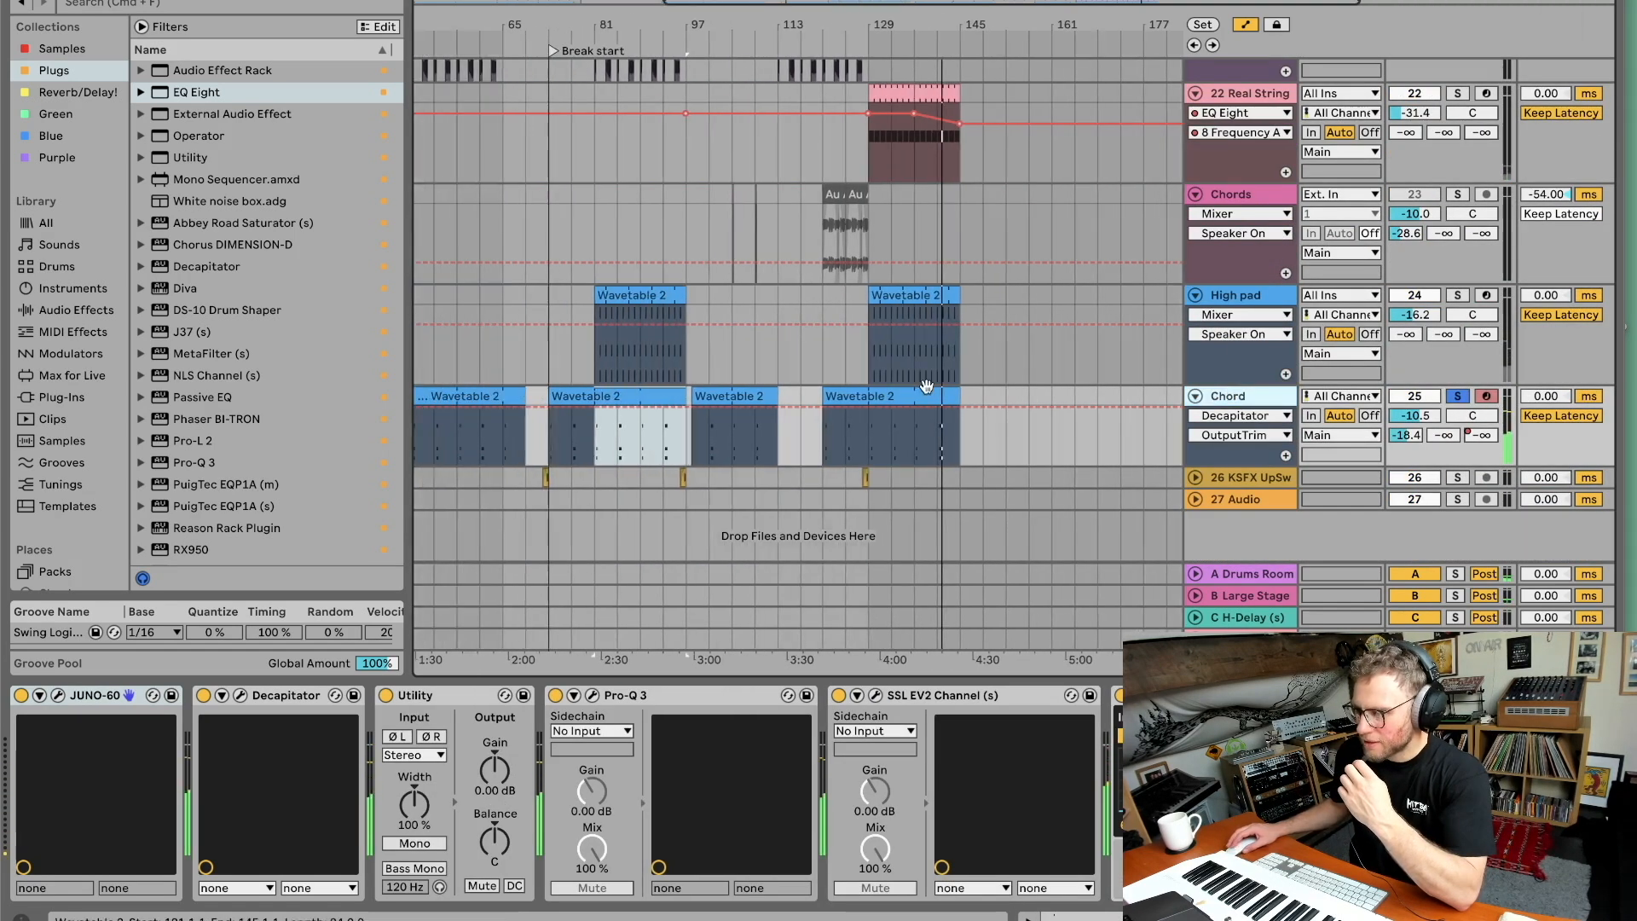
pyautogui.moveTo(482, 33); pyautogui.dragTo(488, 116)
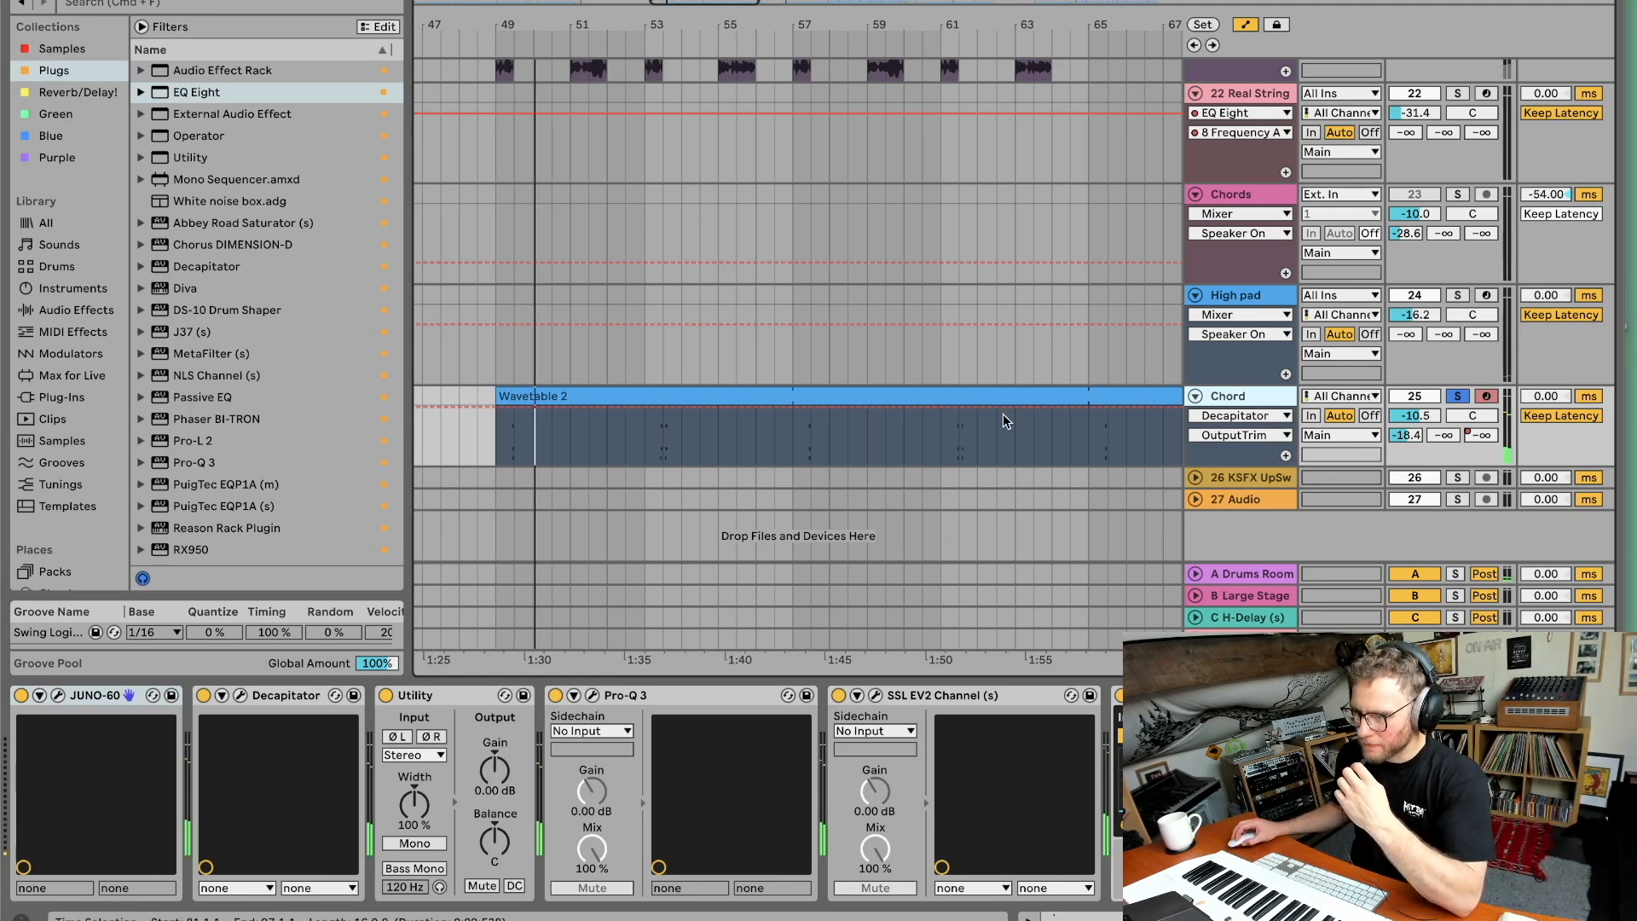
# Open the High pad track's JD-800 synth plugin window to inspect it, and close it.
pyautogui.click(57, 696)
pyautogui.click(57, 696)
pyautogui.click(1217, 307)
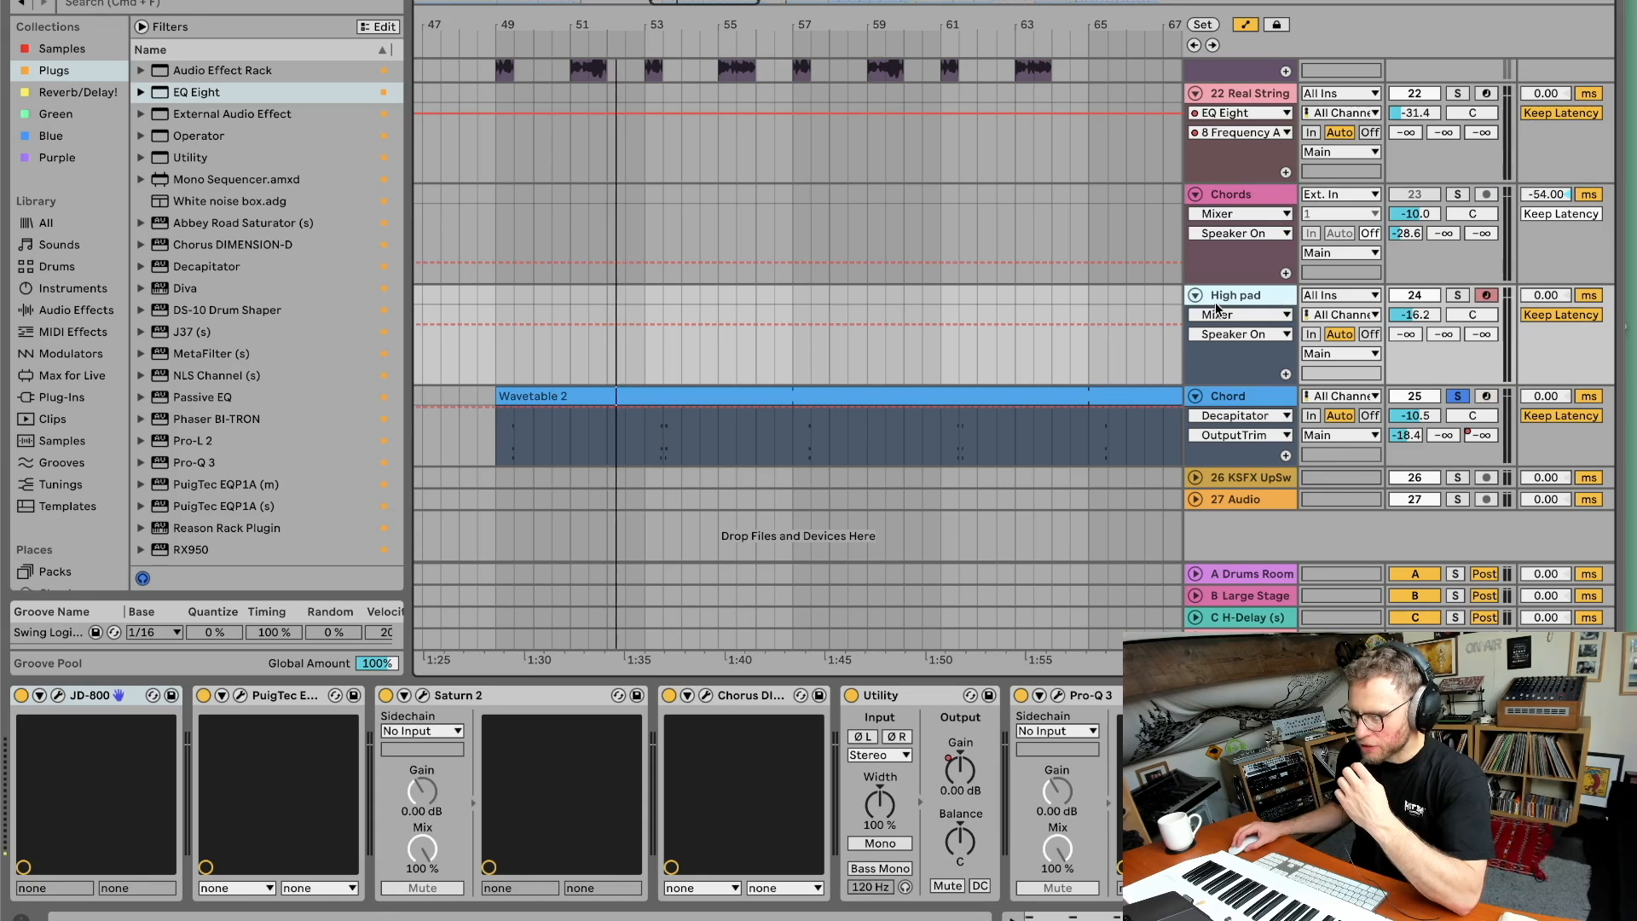
pyautogui.click(57, 696)
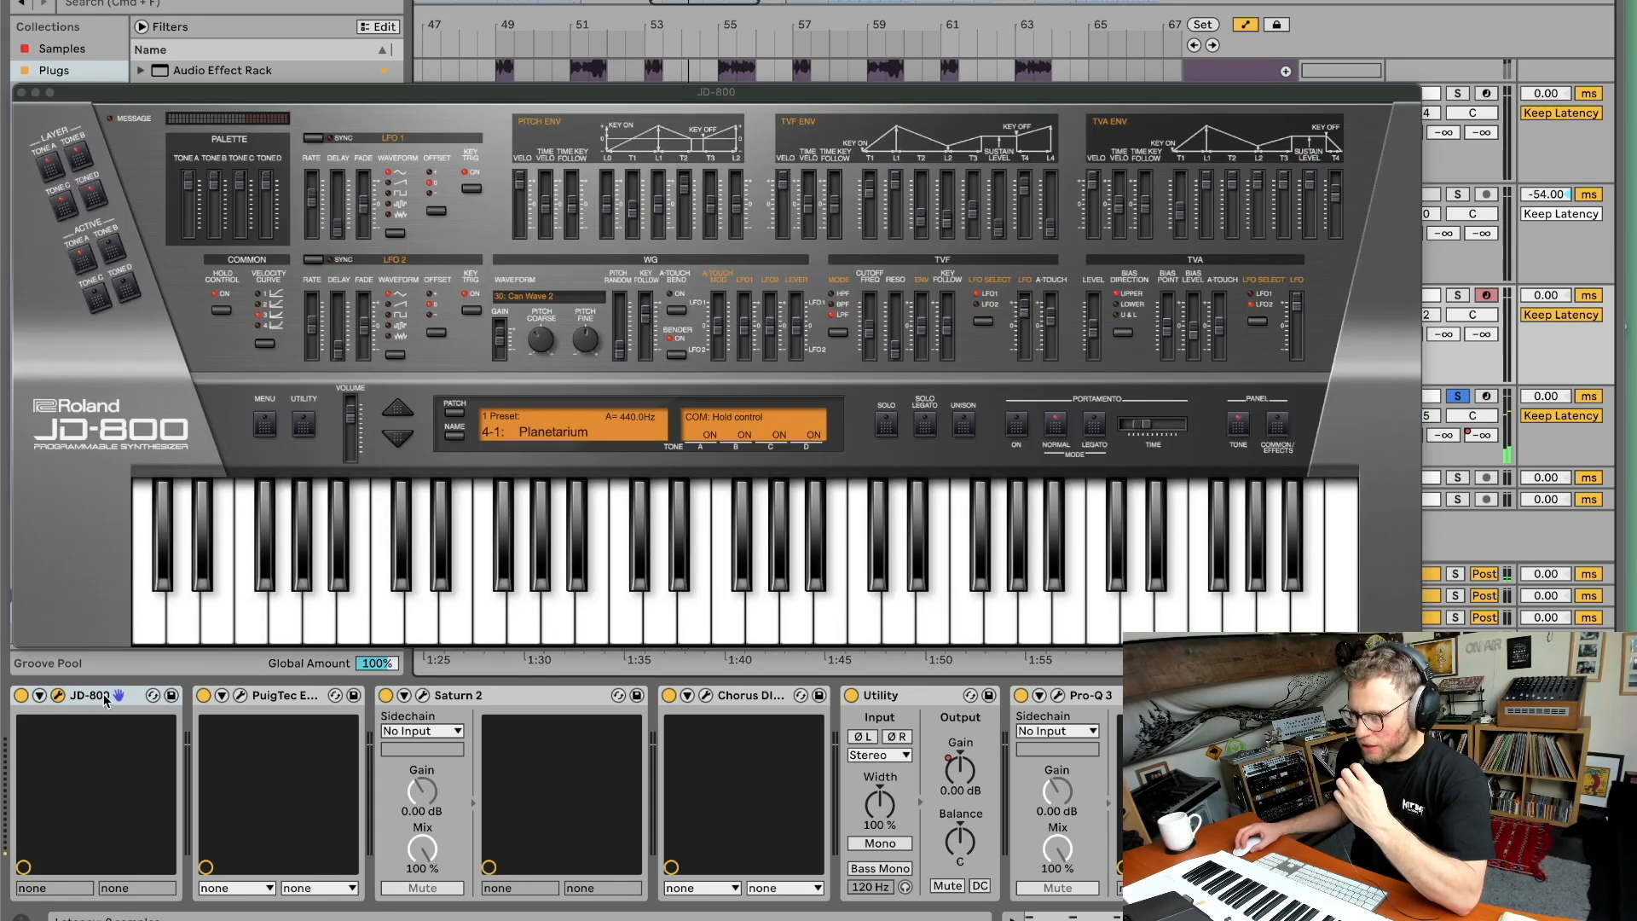
pyautogui.click(57, 696)
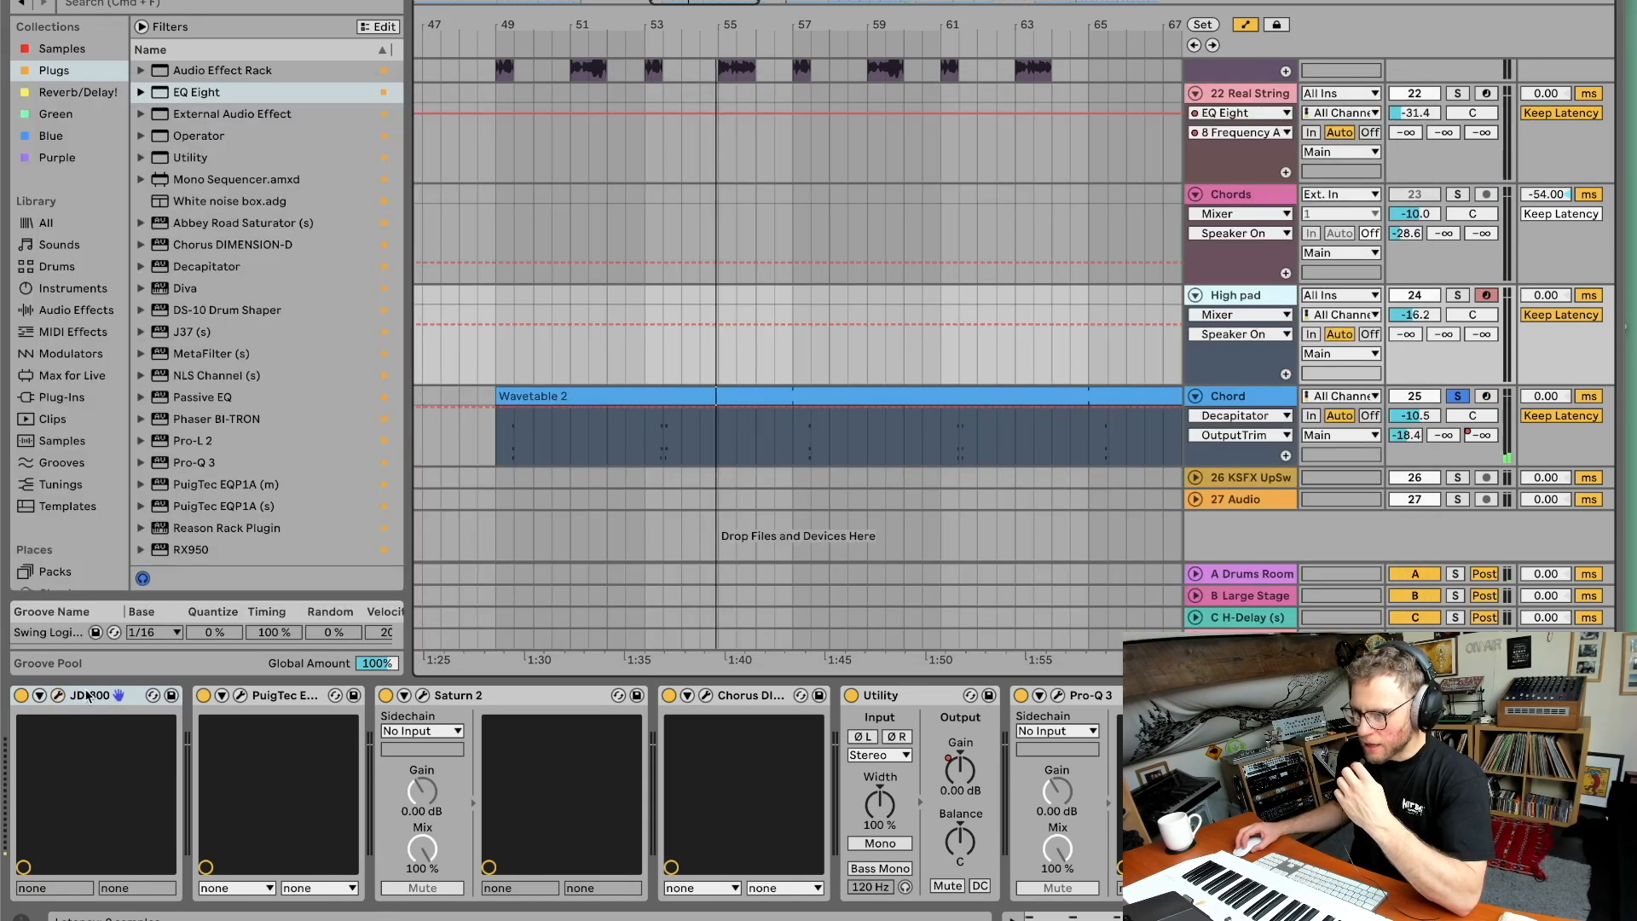
# Open and close the High pad track's Saturn 2 plugin, and scroll along its device chain.
pyautogui.click(422, 694)
pyautogui.click(421, 695)
pyautogui.hscroll(5, 471, 717)
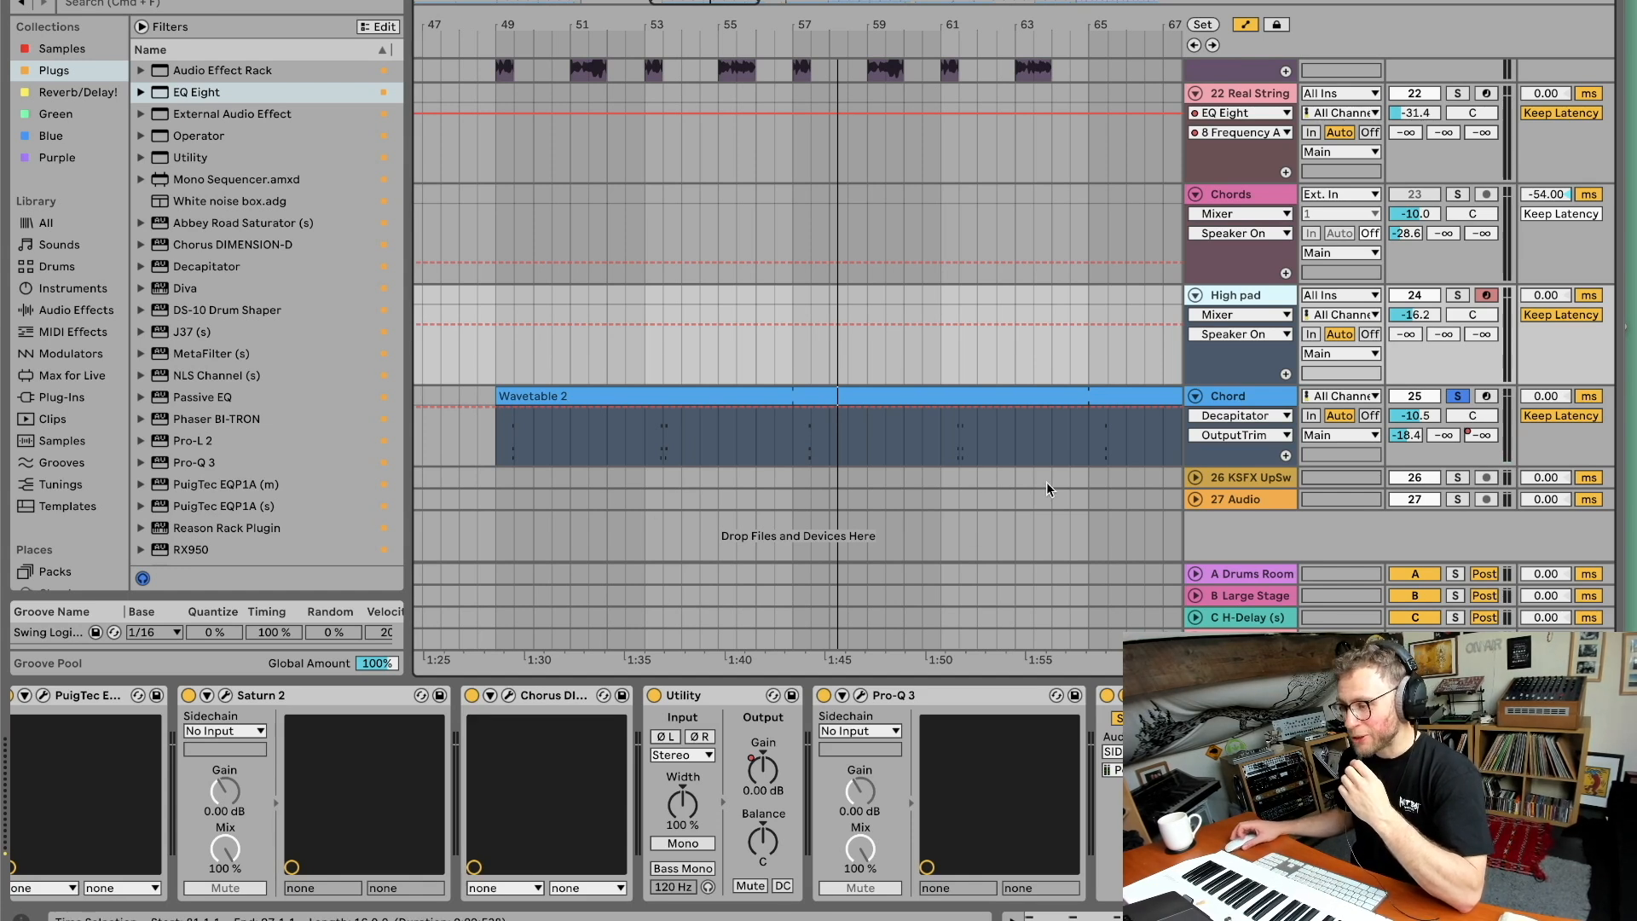
pyautogui.hscroll(3, 1071, 464)
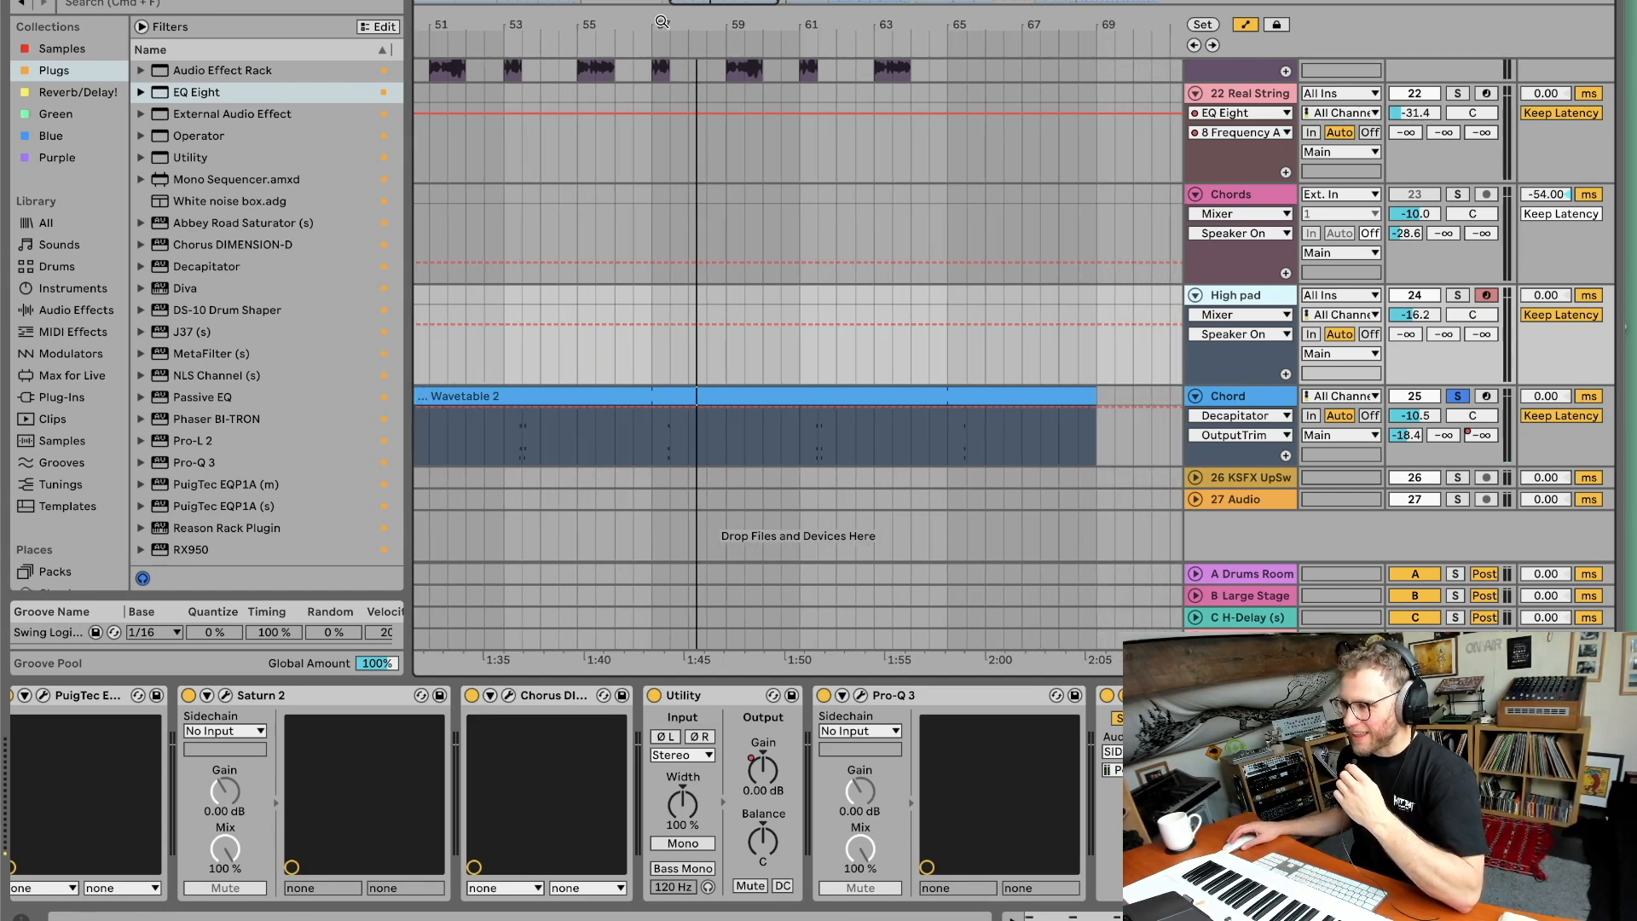
# Select the Chord track and zoom in on the start of the arrangement.
pyautogui.scroll(-5, 662, 21)
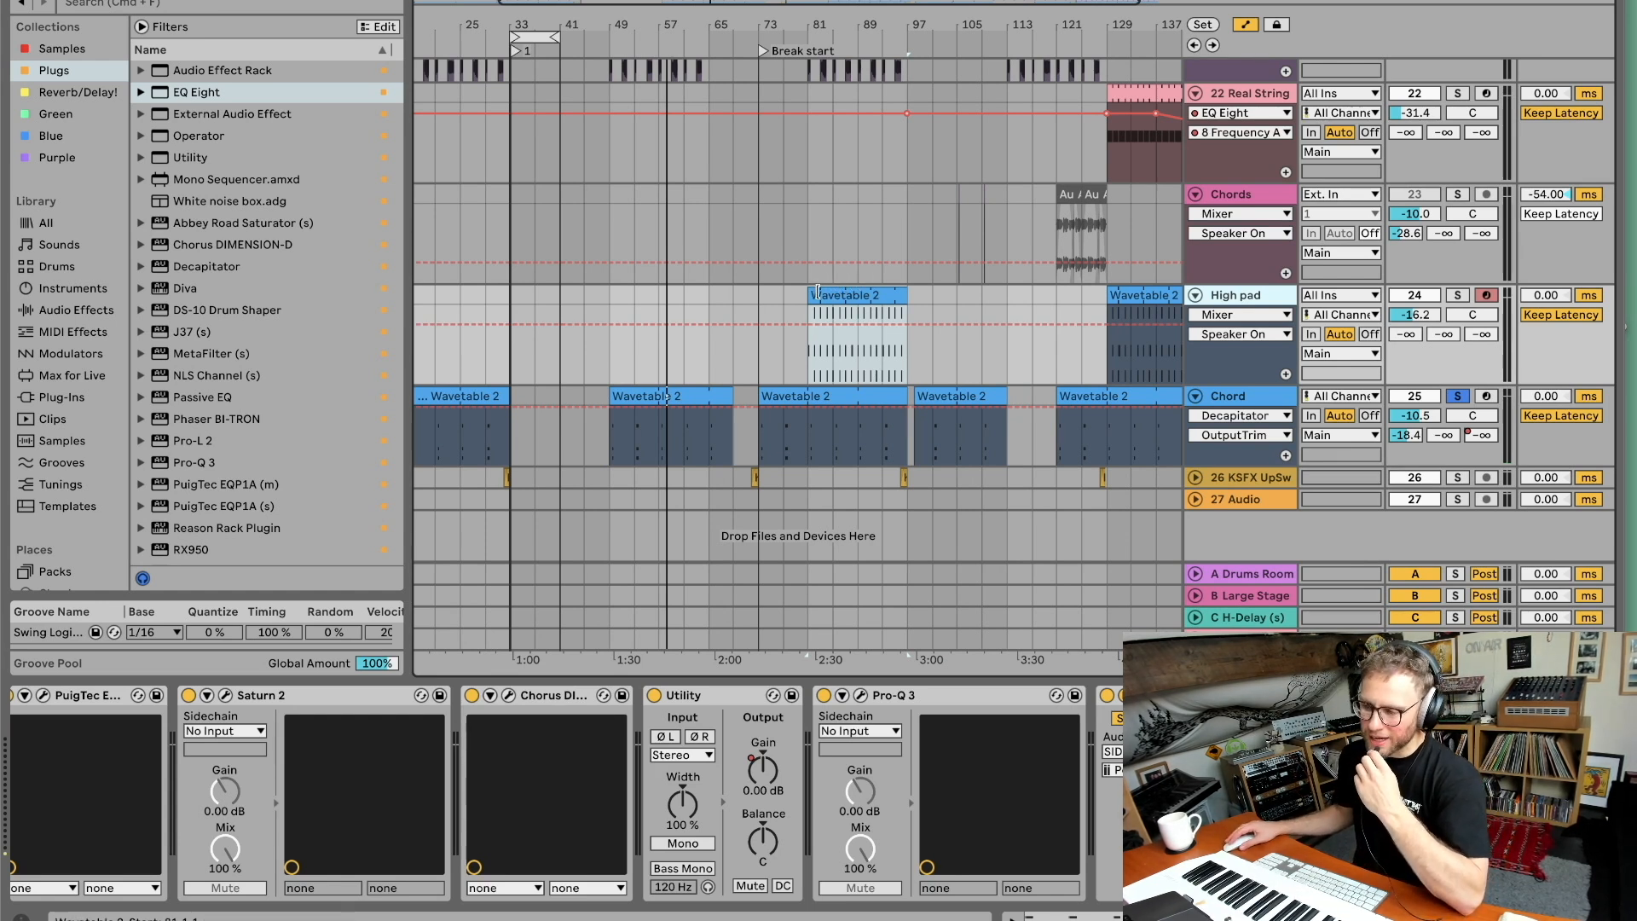
pyautogui.click(1241, 399)
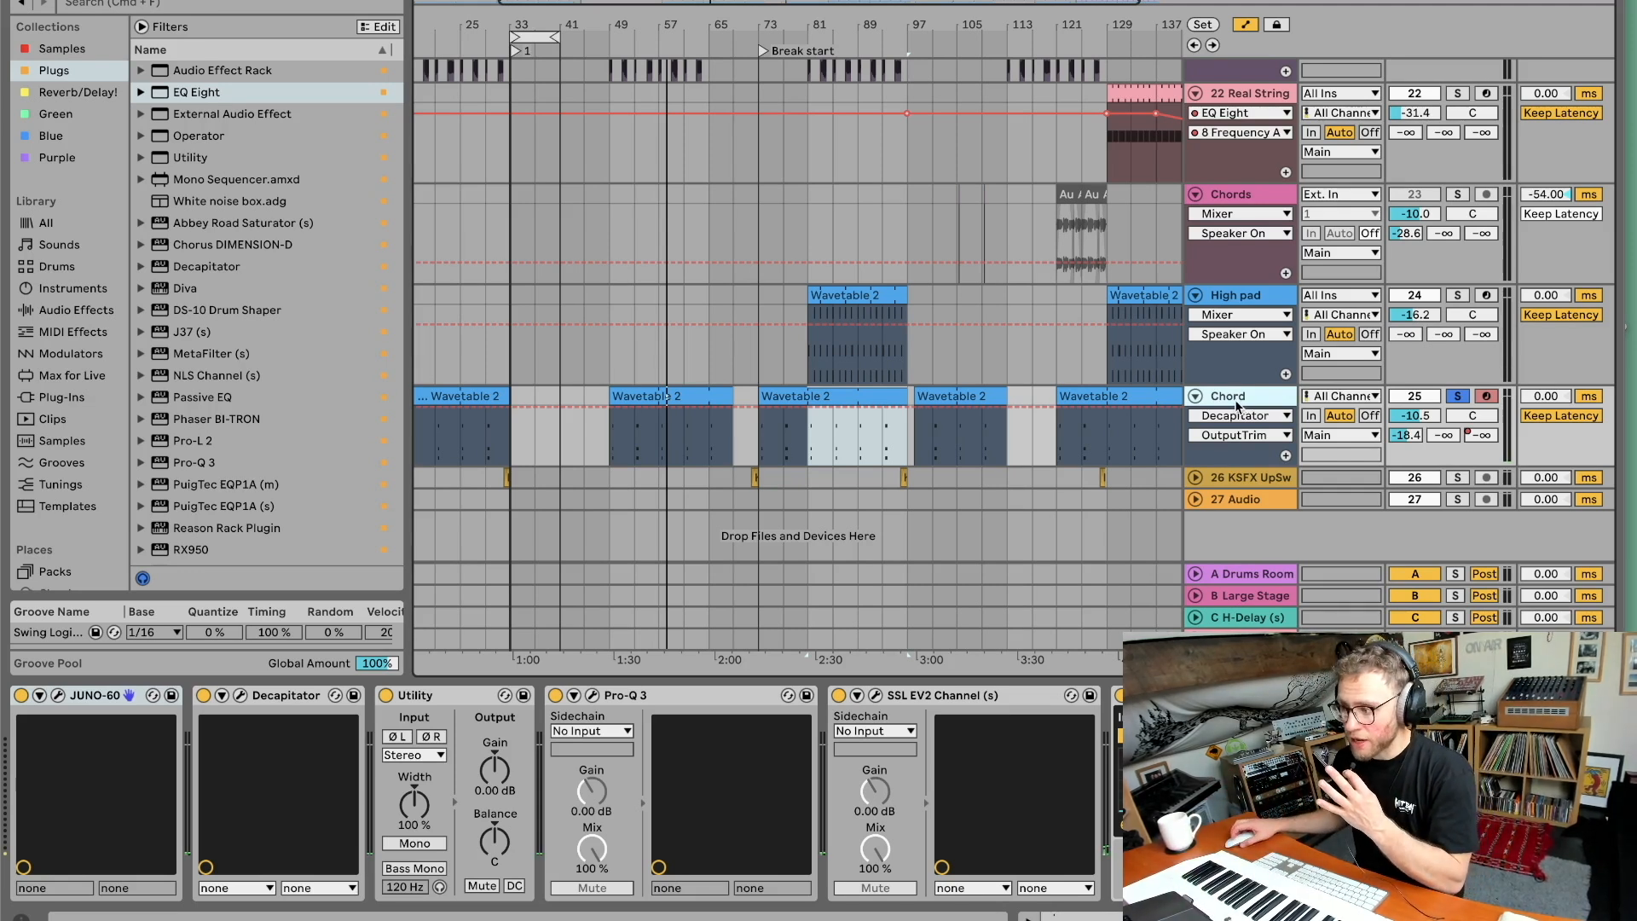
pyautogui.hscroll(3, 1115, 399)
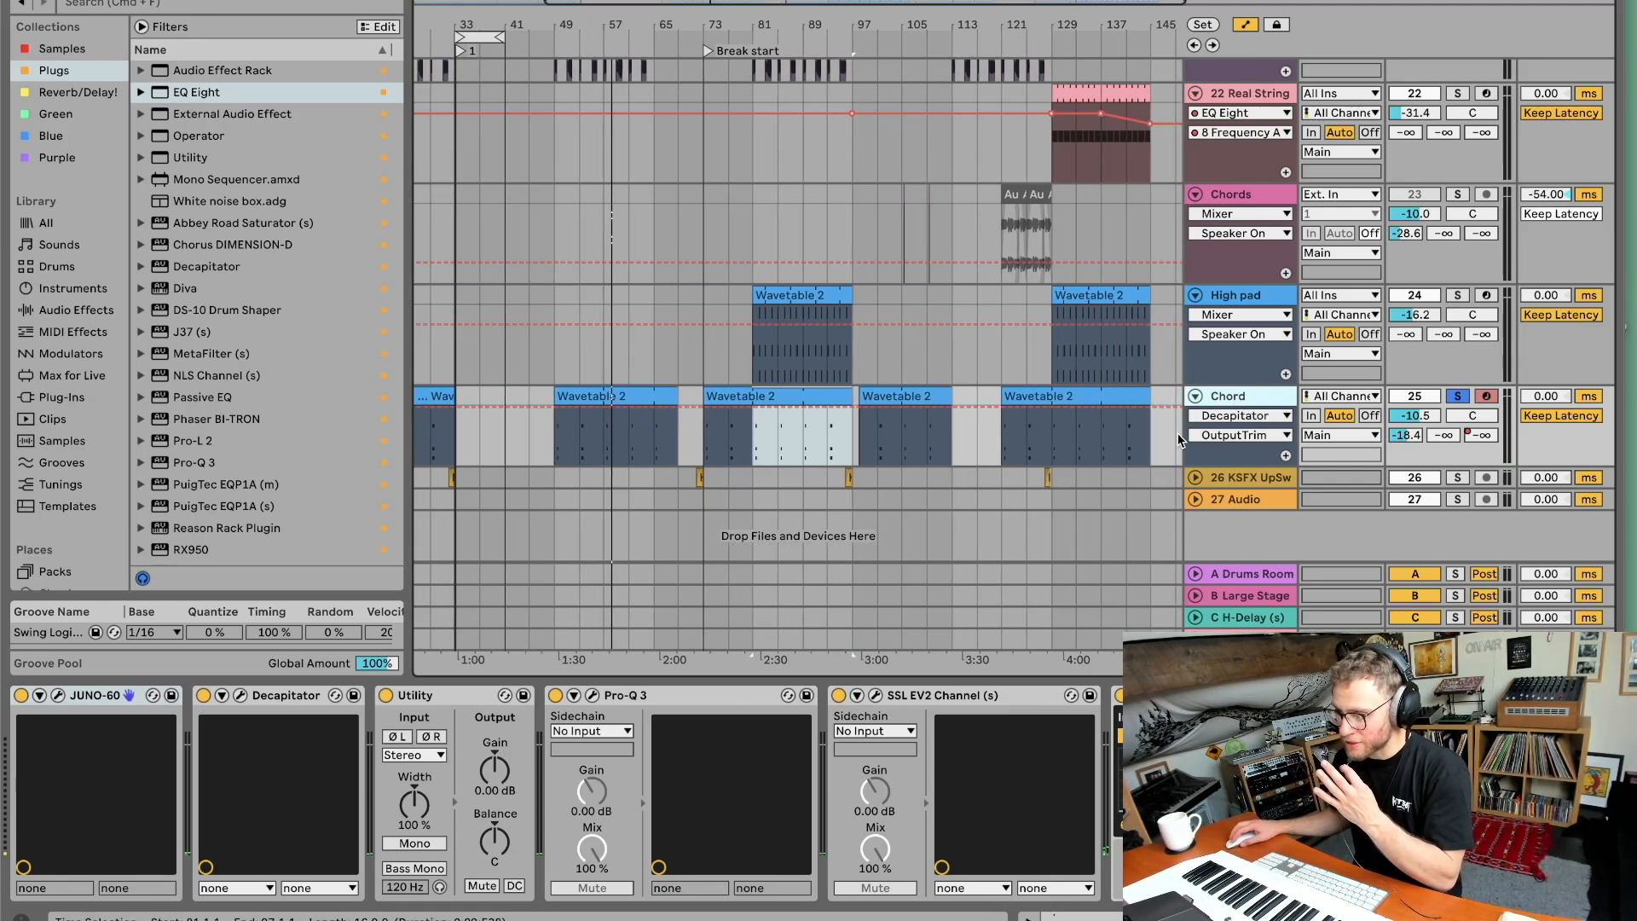
pyautogui.click(1219, 475)
pyautogui.scroll(1, 1217, 472)
pyautogui.click(1227, 419)
pyautogui.click(1226, 406)
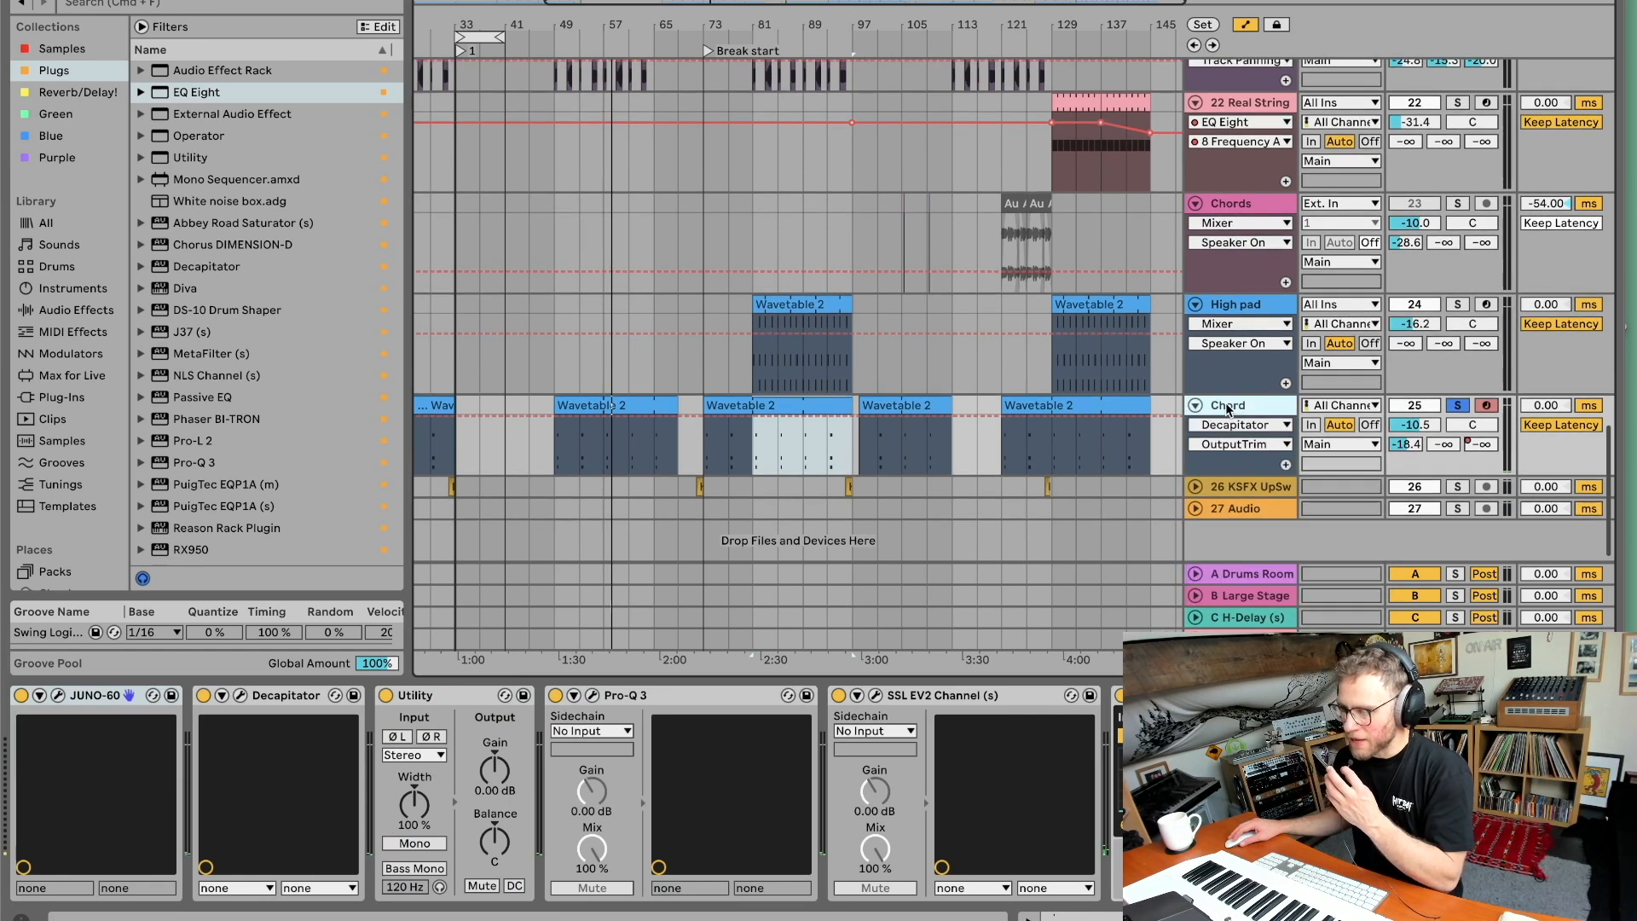
pyautogui.hscroll(-5, 461, 397)
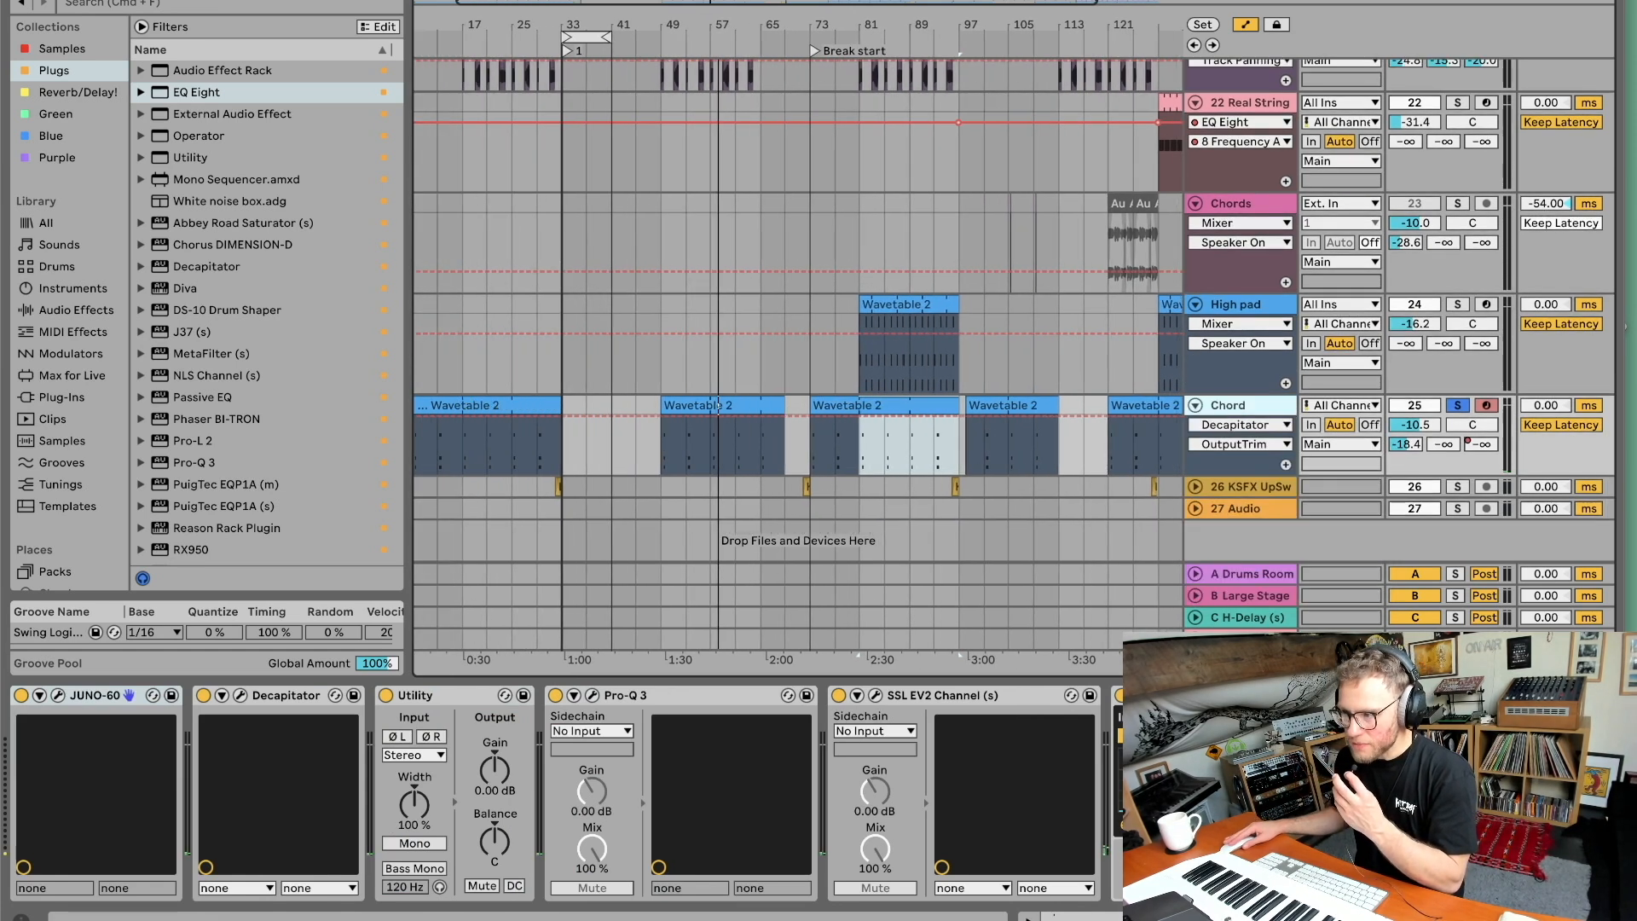
pyautogui.moveTo(465, 13); pyautogui.dragTo(669, 36)
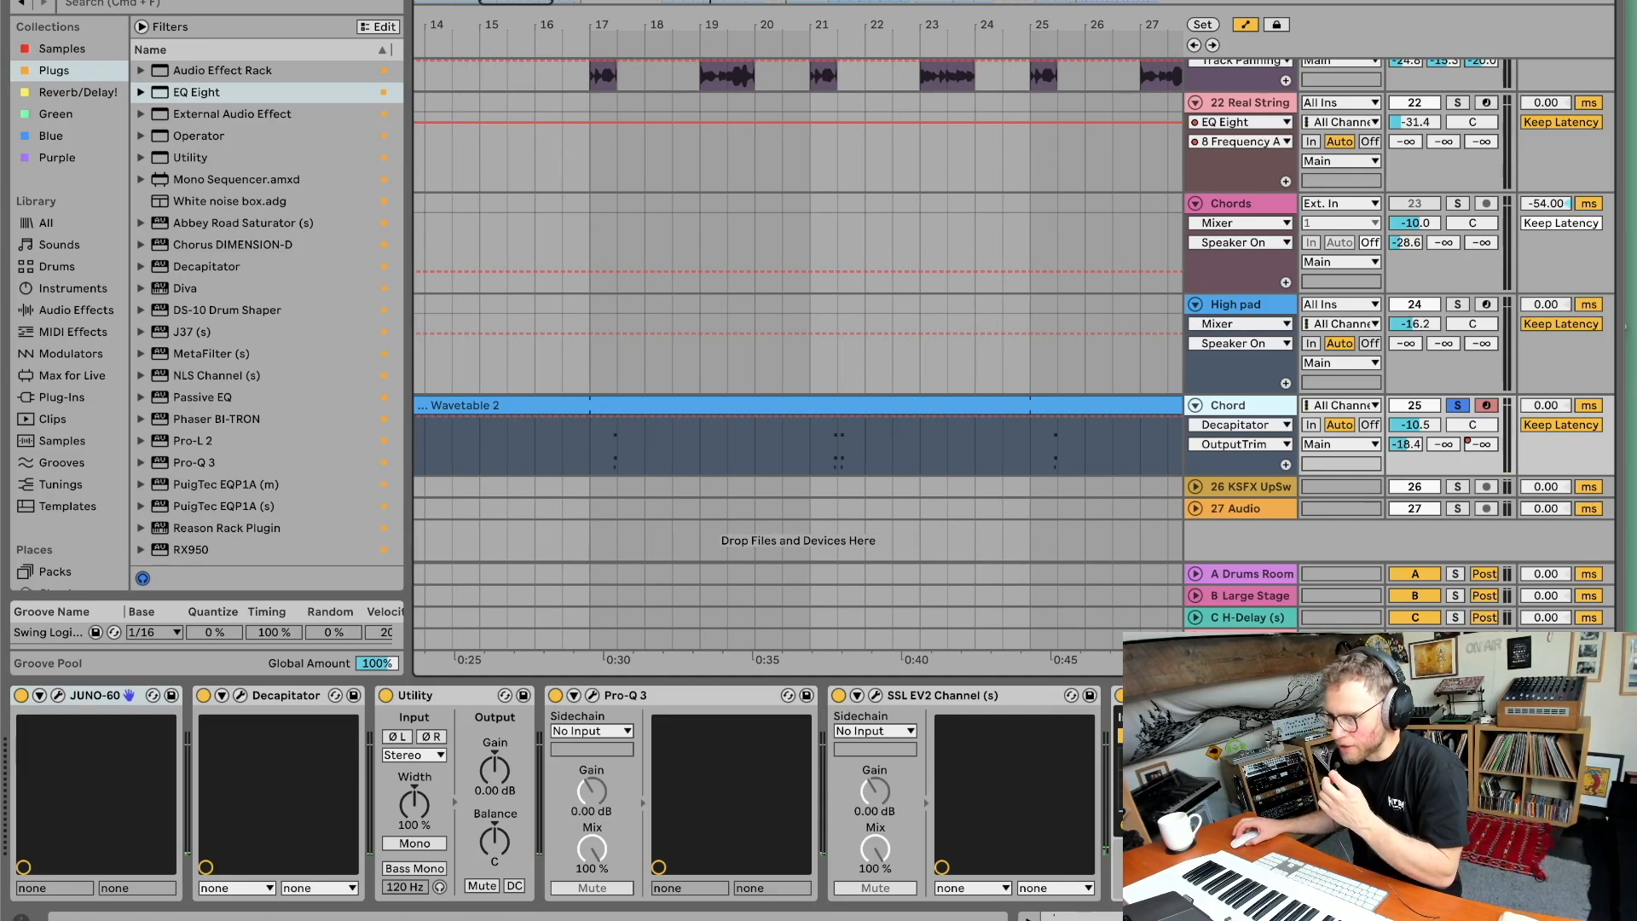
pyautogui.hscroll(1, 545, 767)
pyautogui.hscroll(1, 781, 230)
pyautogui.hscroll(-1, 312, 733)
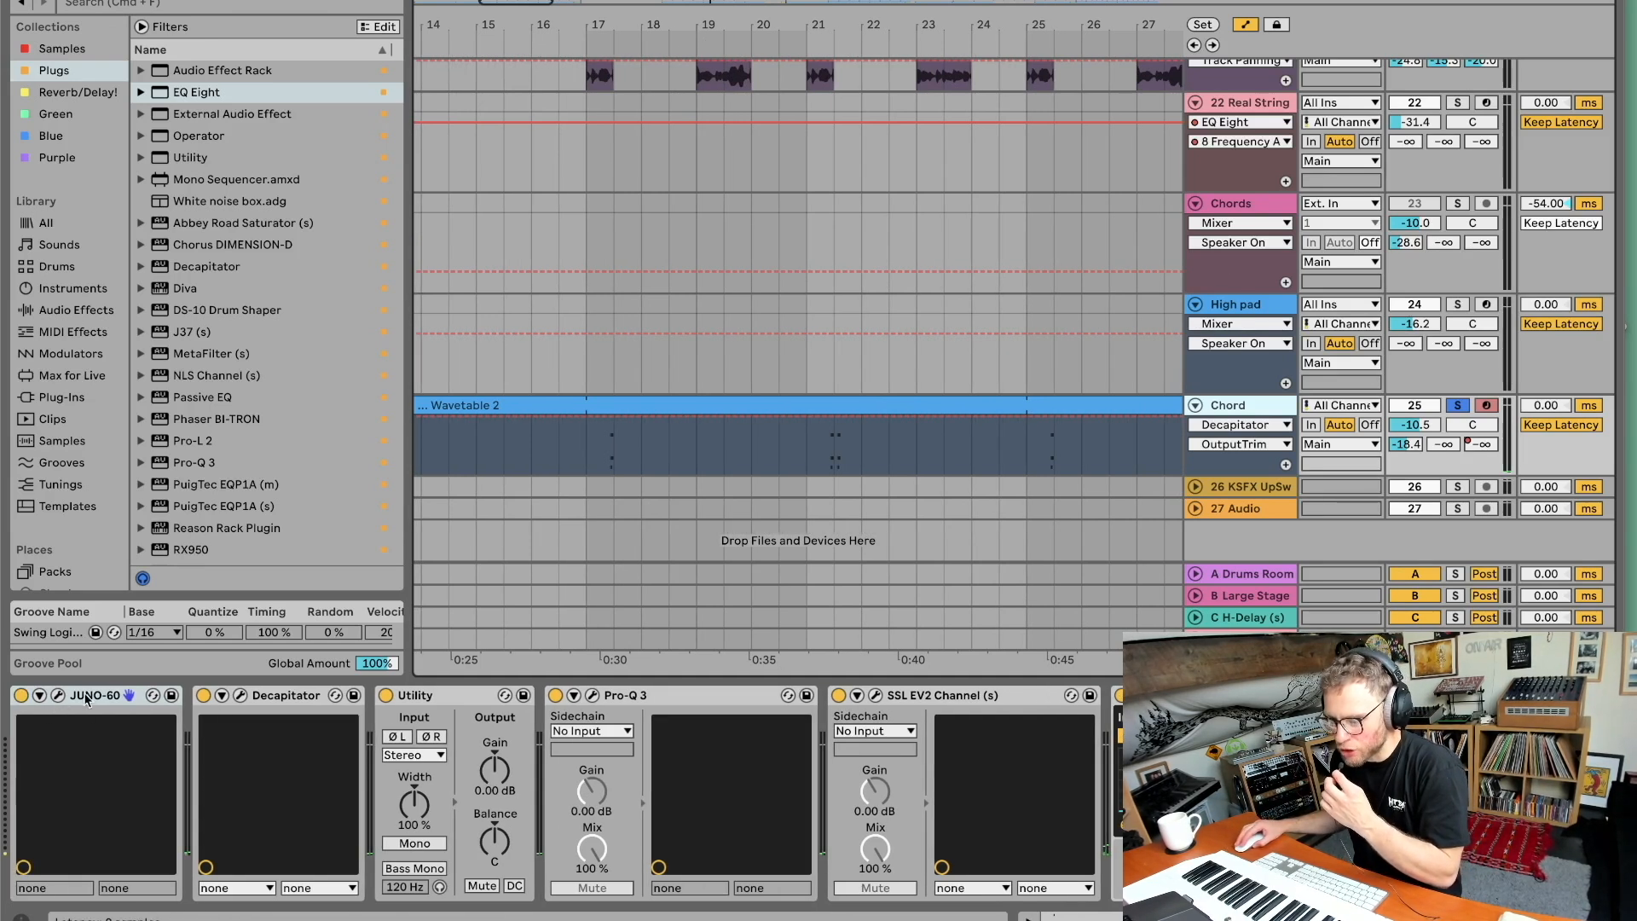
# Open the Chord track's Decapitator plugin window to inspect it, and close it.
pyautogui.click(241, 695)
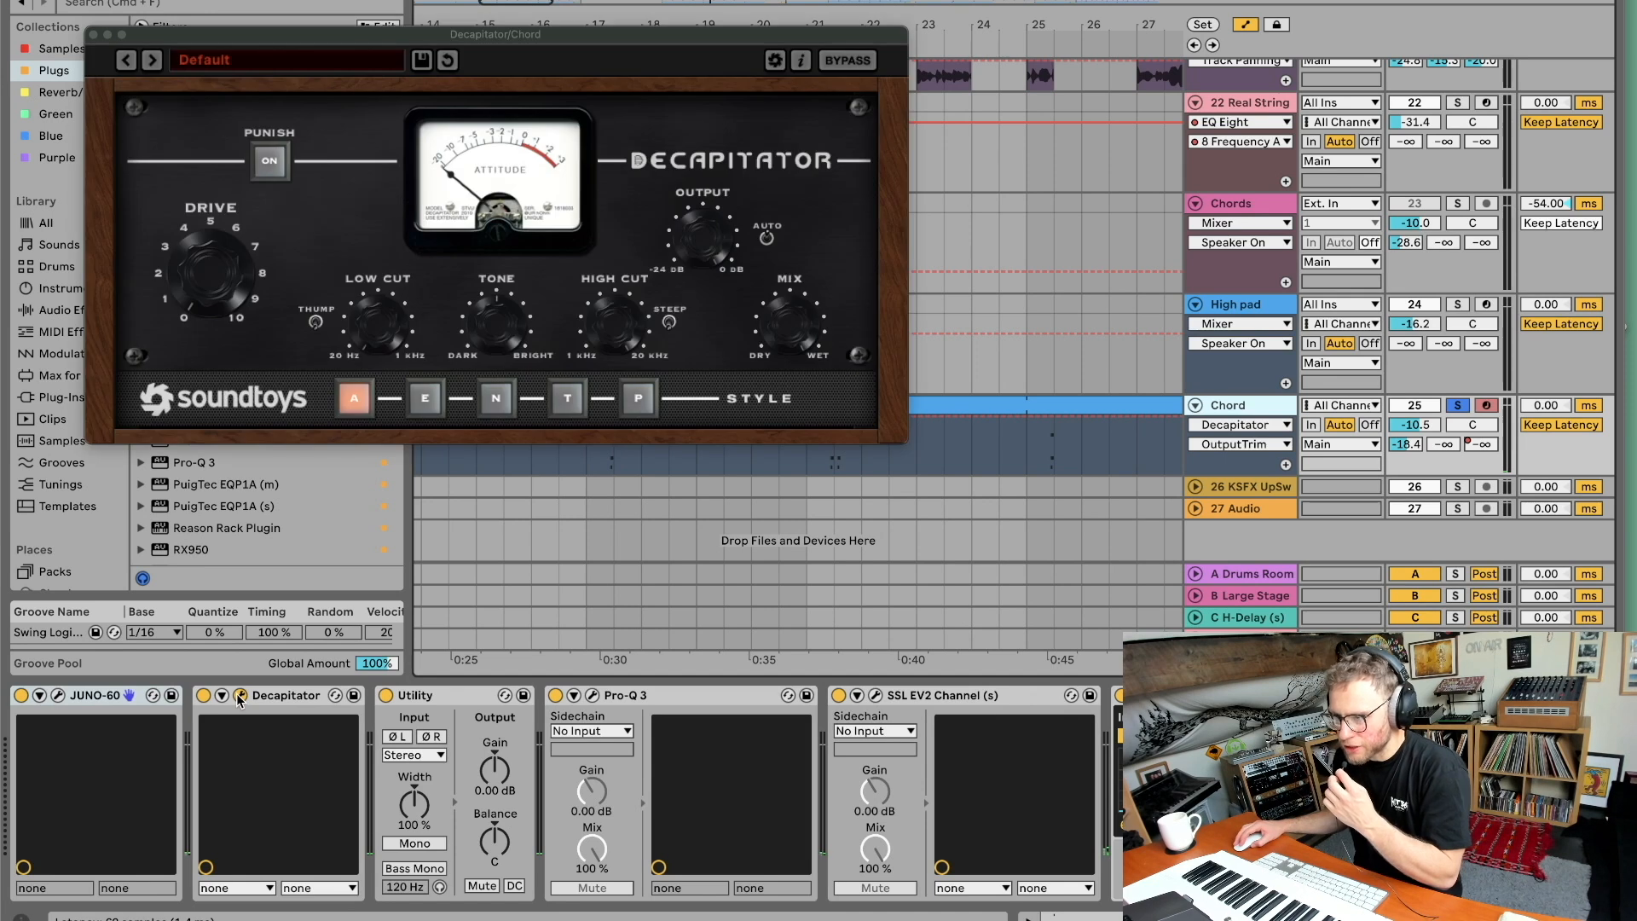
pyautogui.click(262, 701)
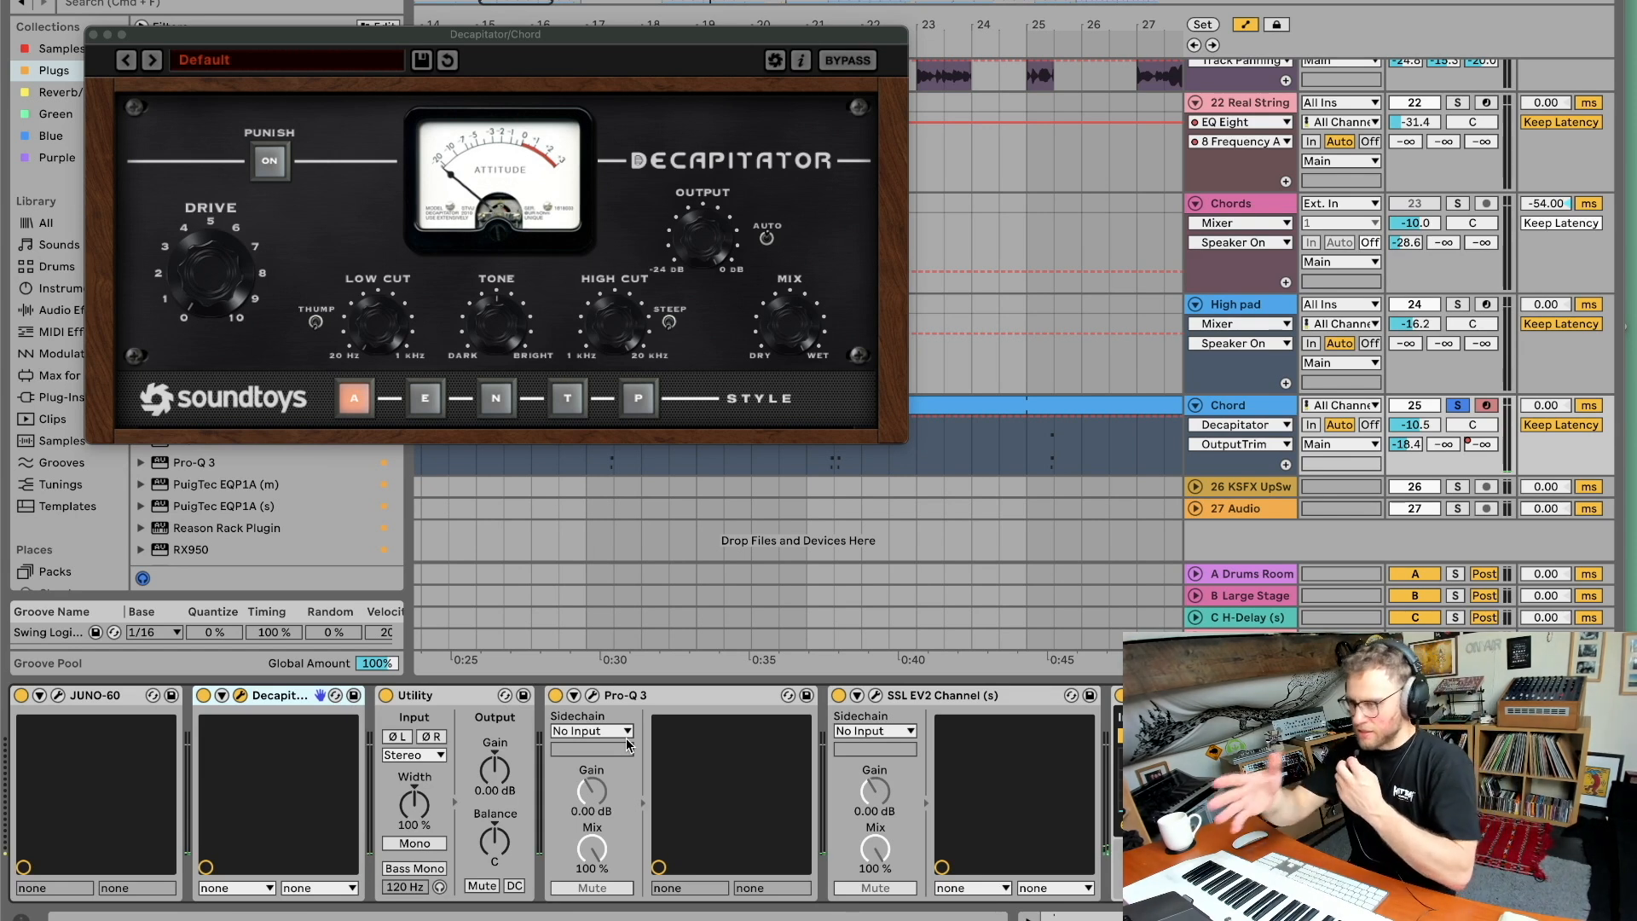
pyautogui.scroll(-1, 437, 753)
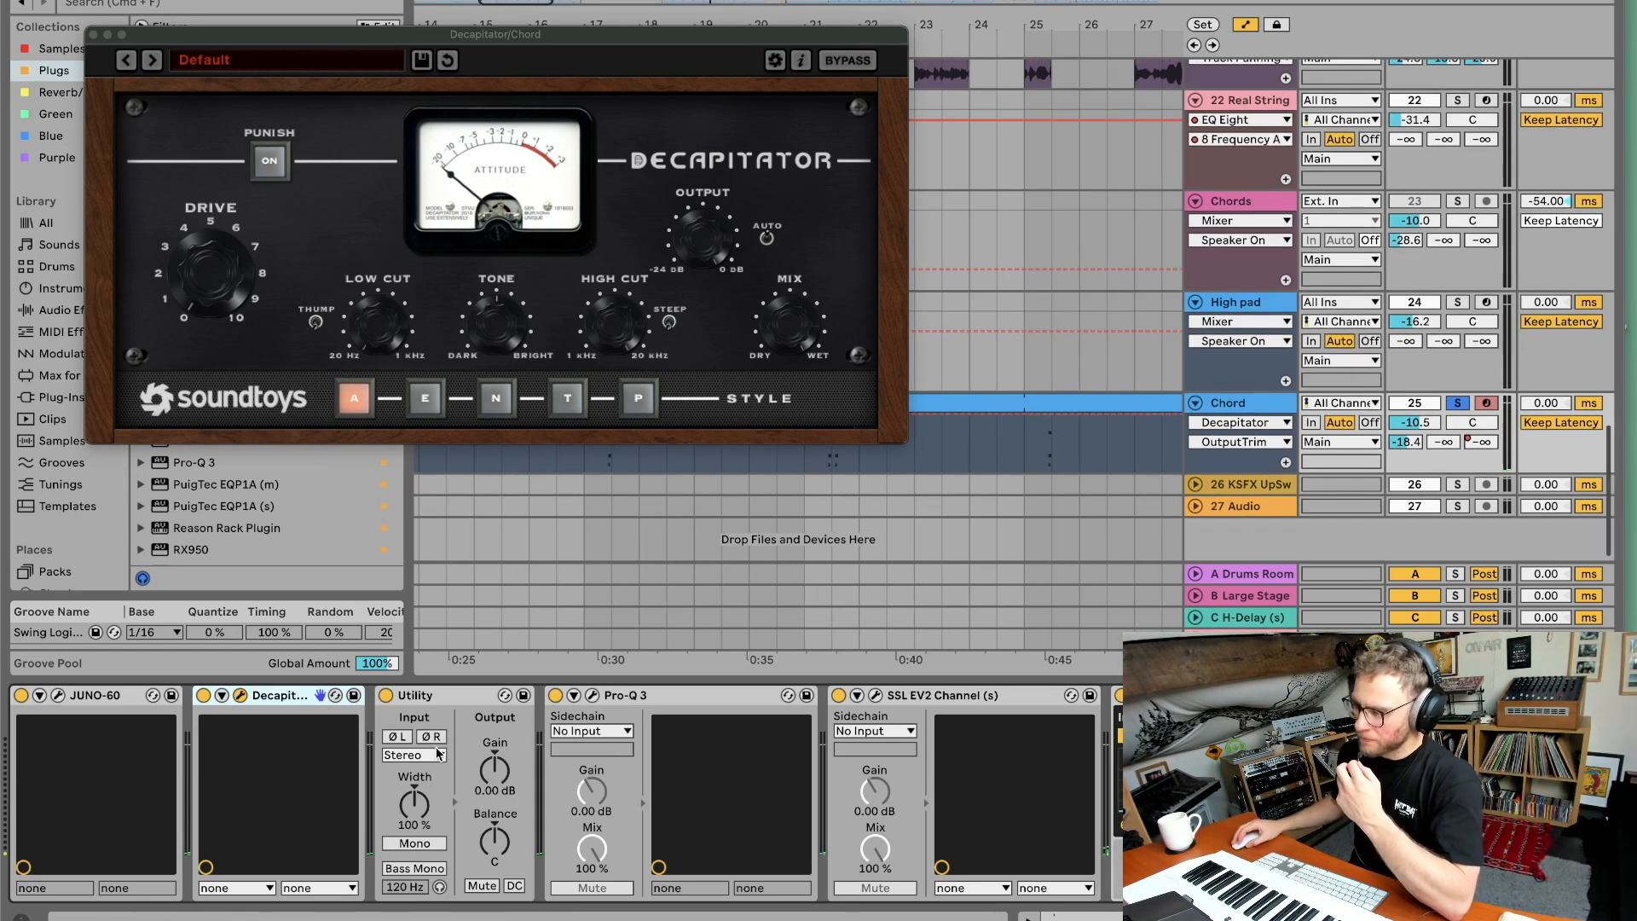
pyautogui.click(242, 695)
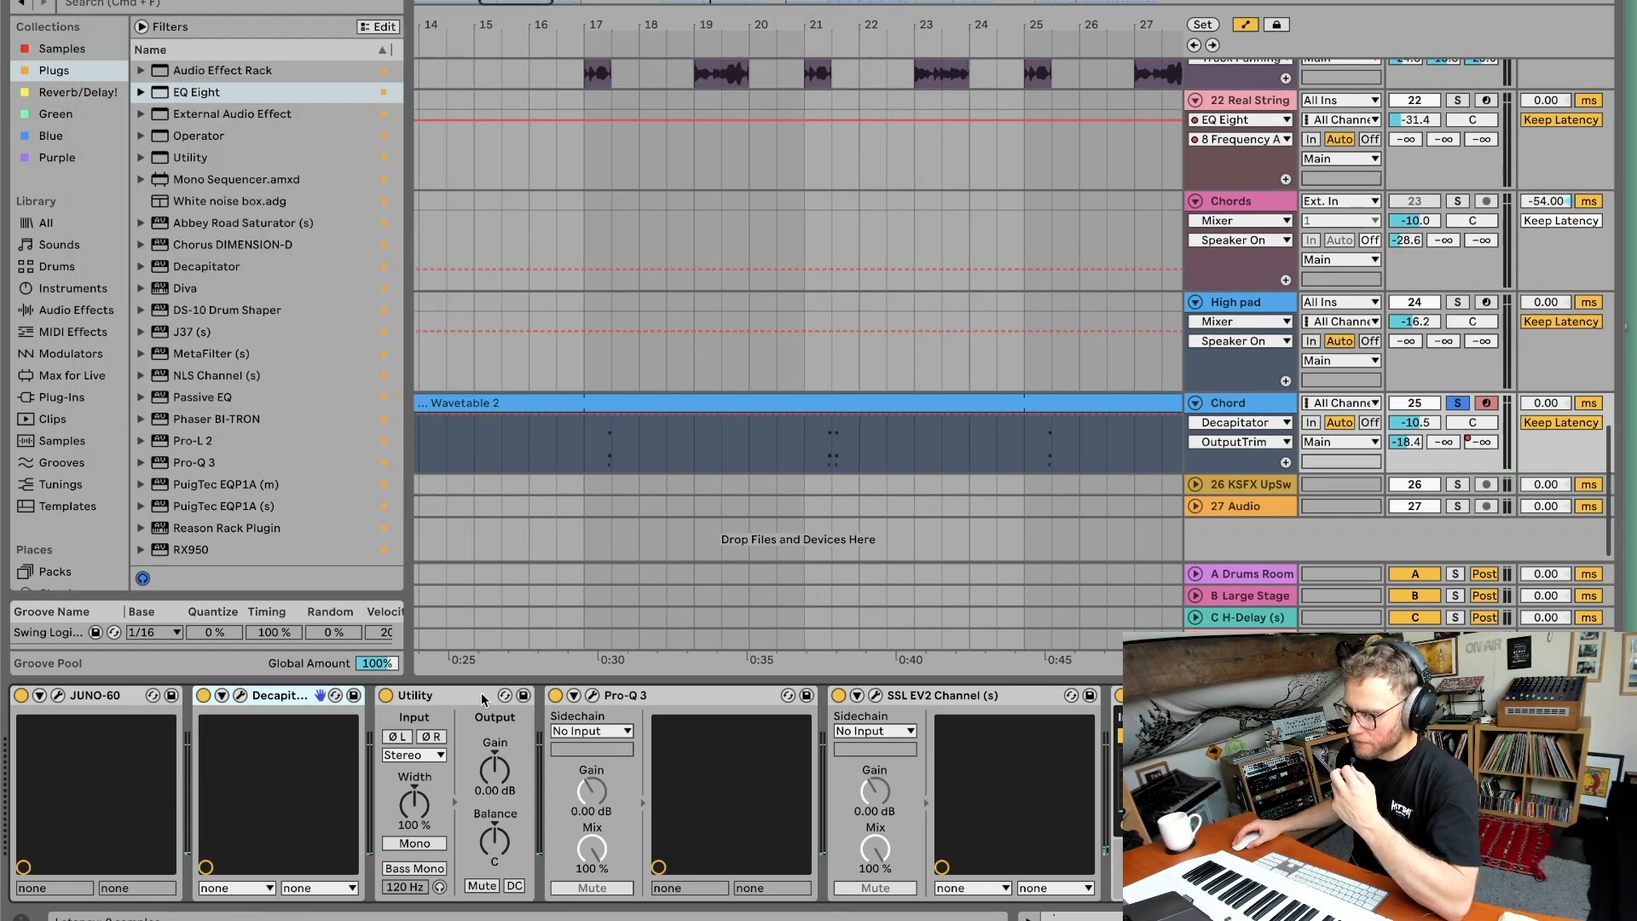
# Inspect the Chord track's Pro-Q 3 and SSL EV2 Channel plugins while playing from around bar 22.
pyautogui.click(592, 696)
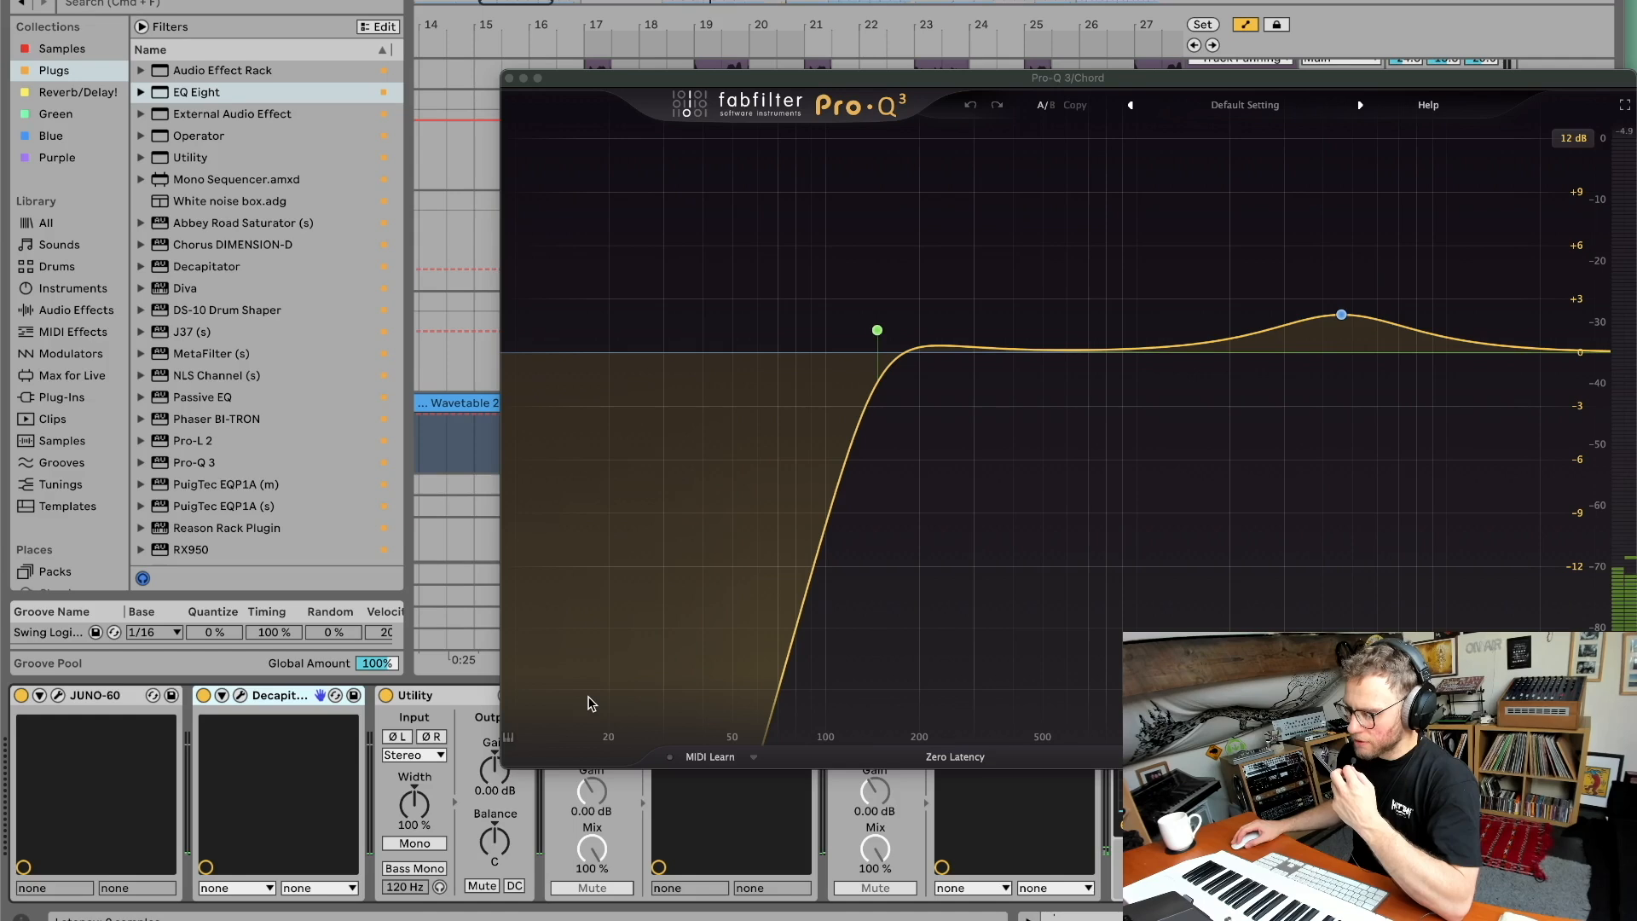
pyautogui.click(510, 78)
pyautogui.click(876, 697)
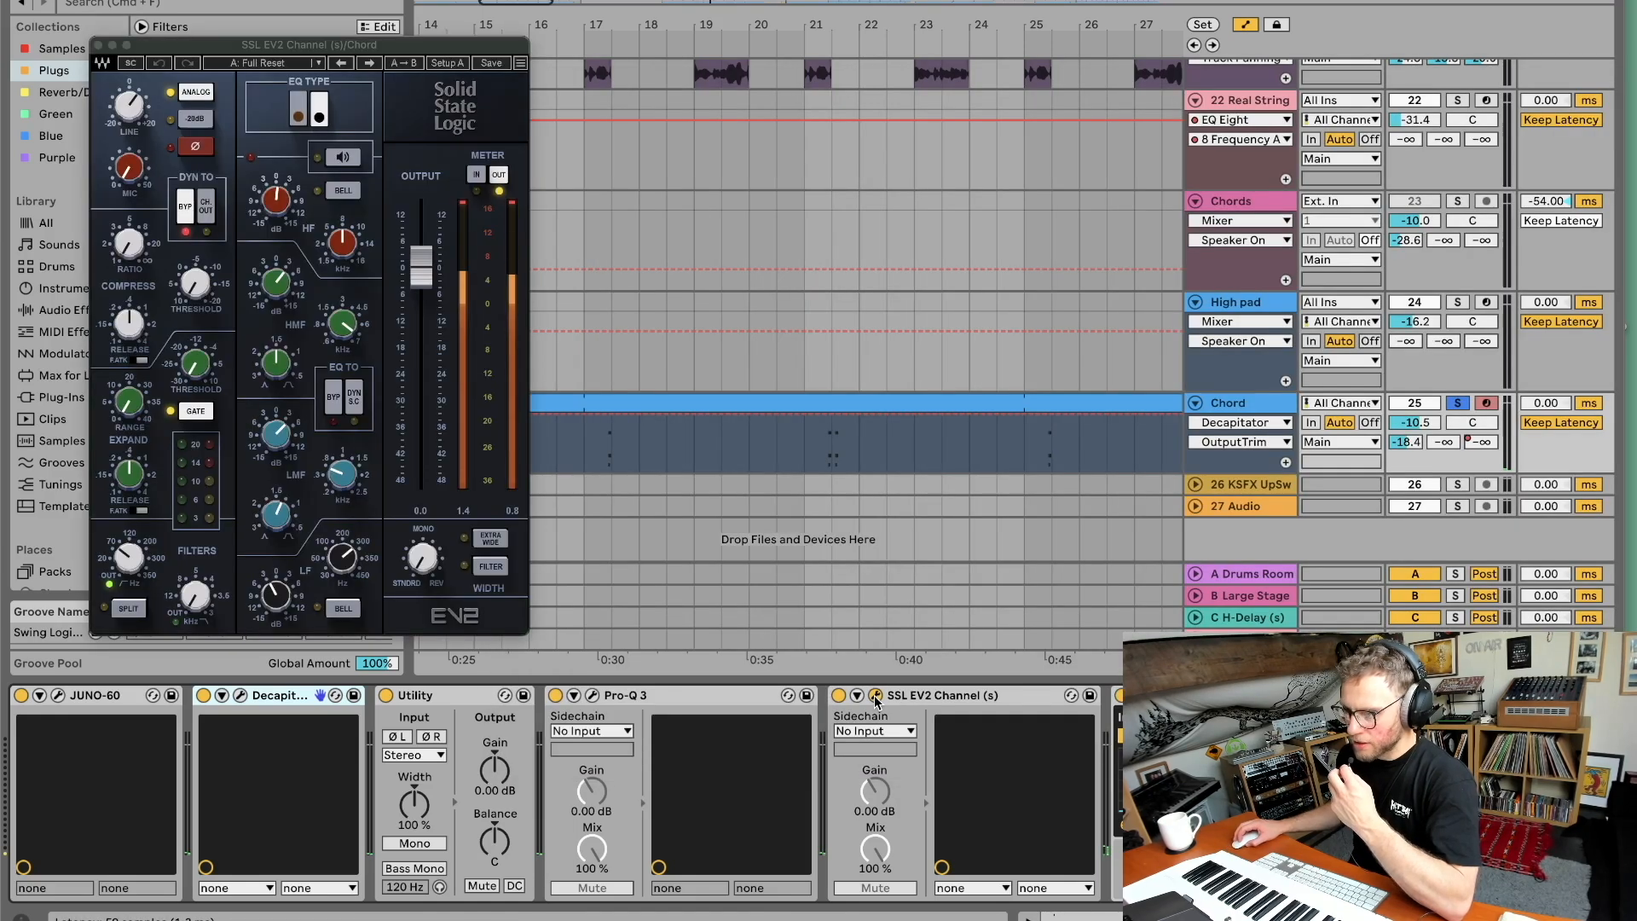
pyautogui.click(802, 41)
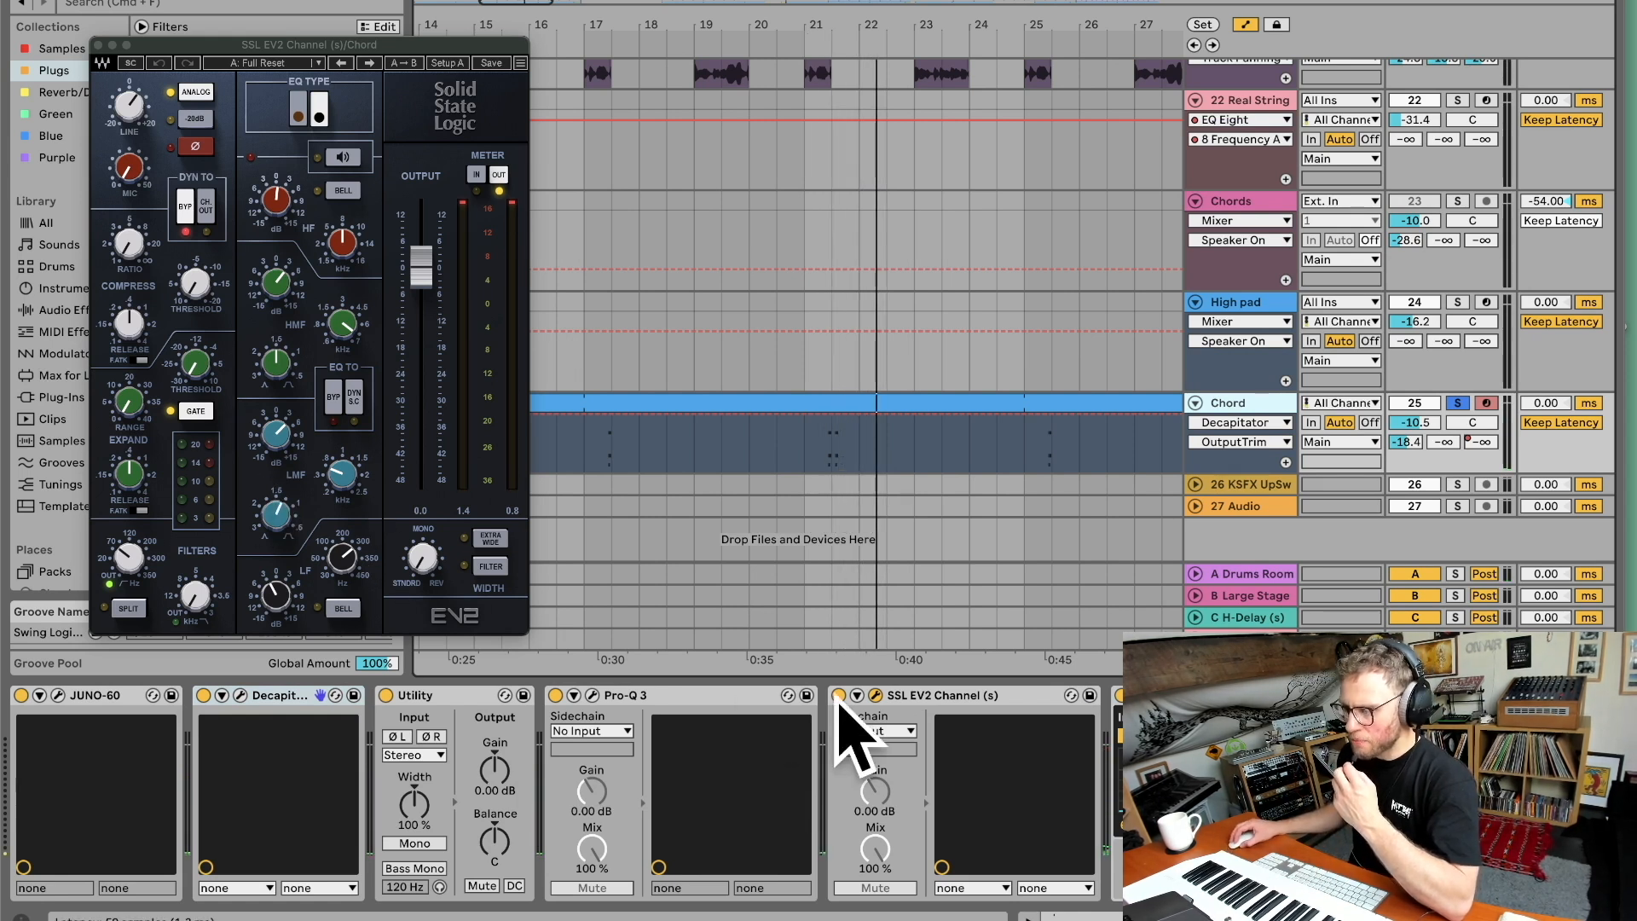
# Bypass and re-enable the Chord track's Reverb while replaying from around bar 21 to compare the sound.
pyautogui.hscroll(3, 1023, 724)
pyautogui.hscroll(7, 1098, 726)
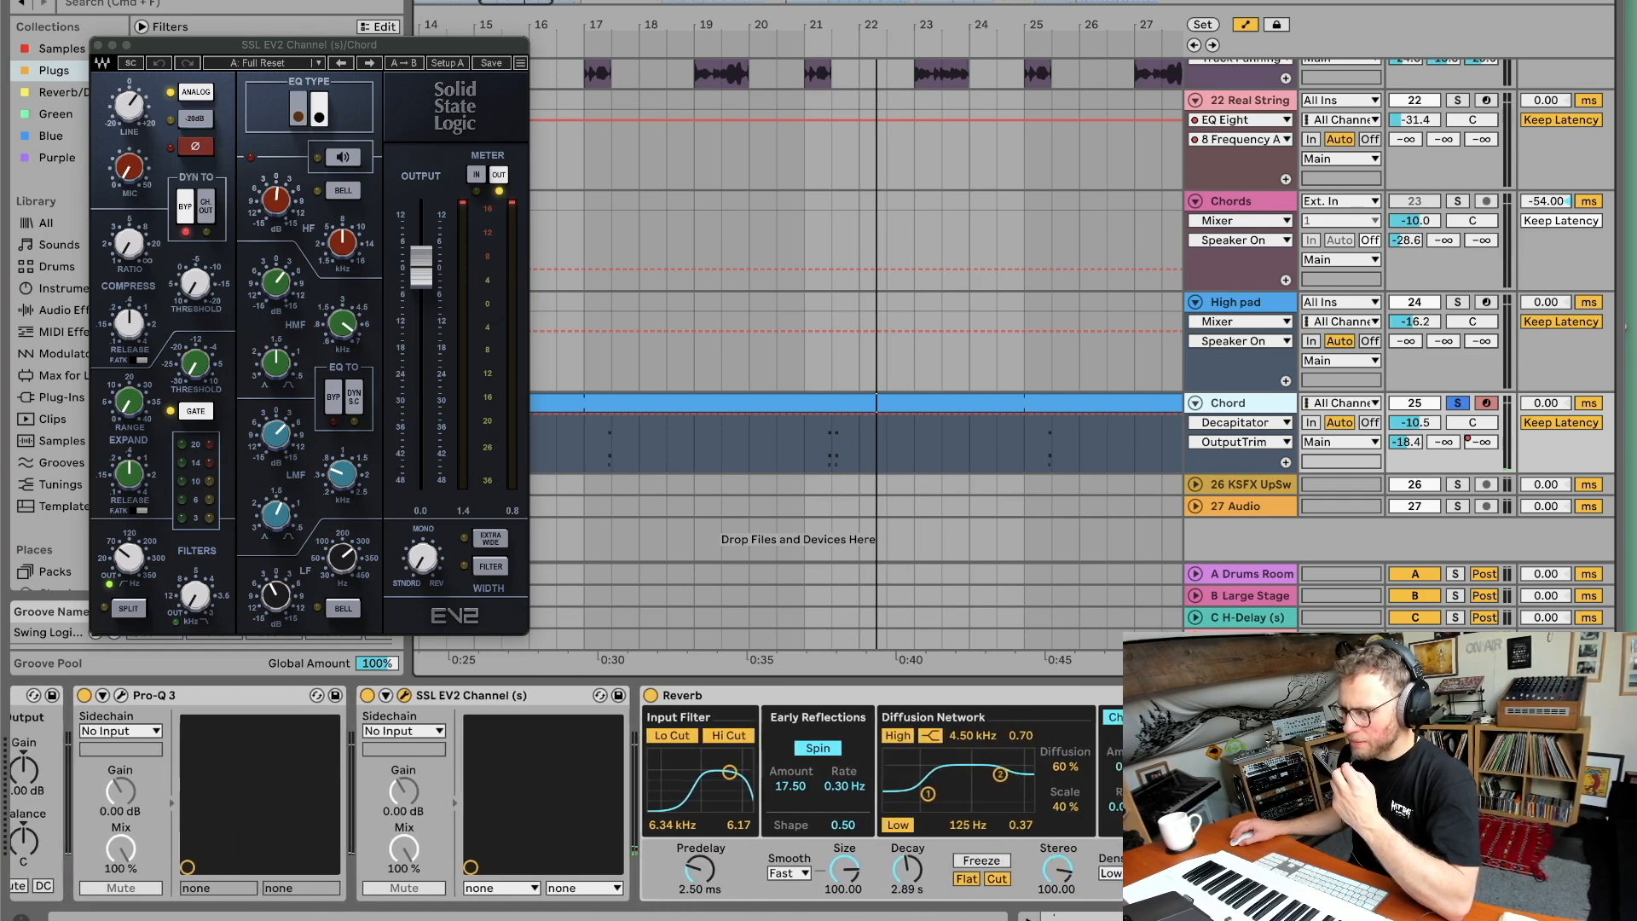
pyautogui.hscroll(1, 764, 727)
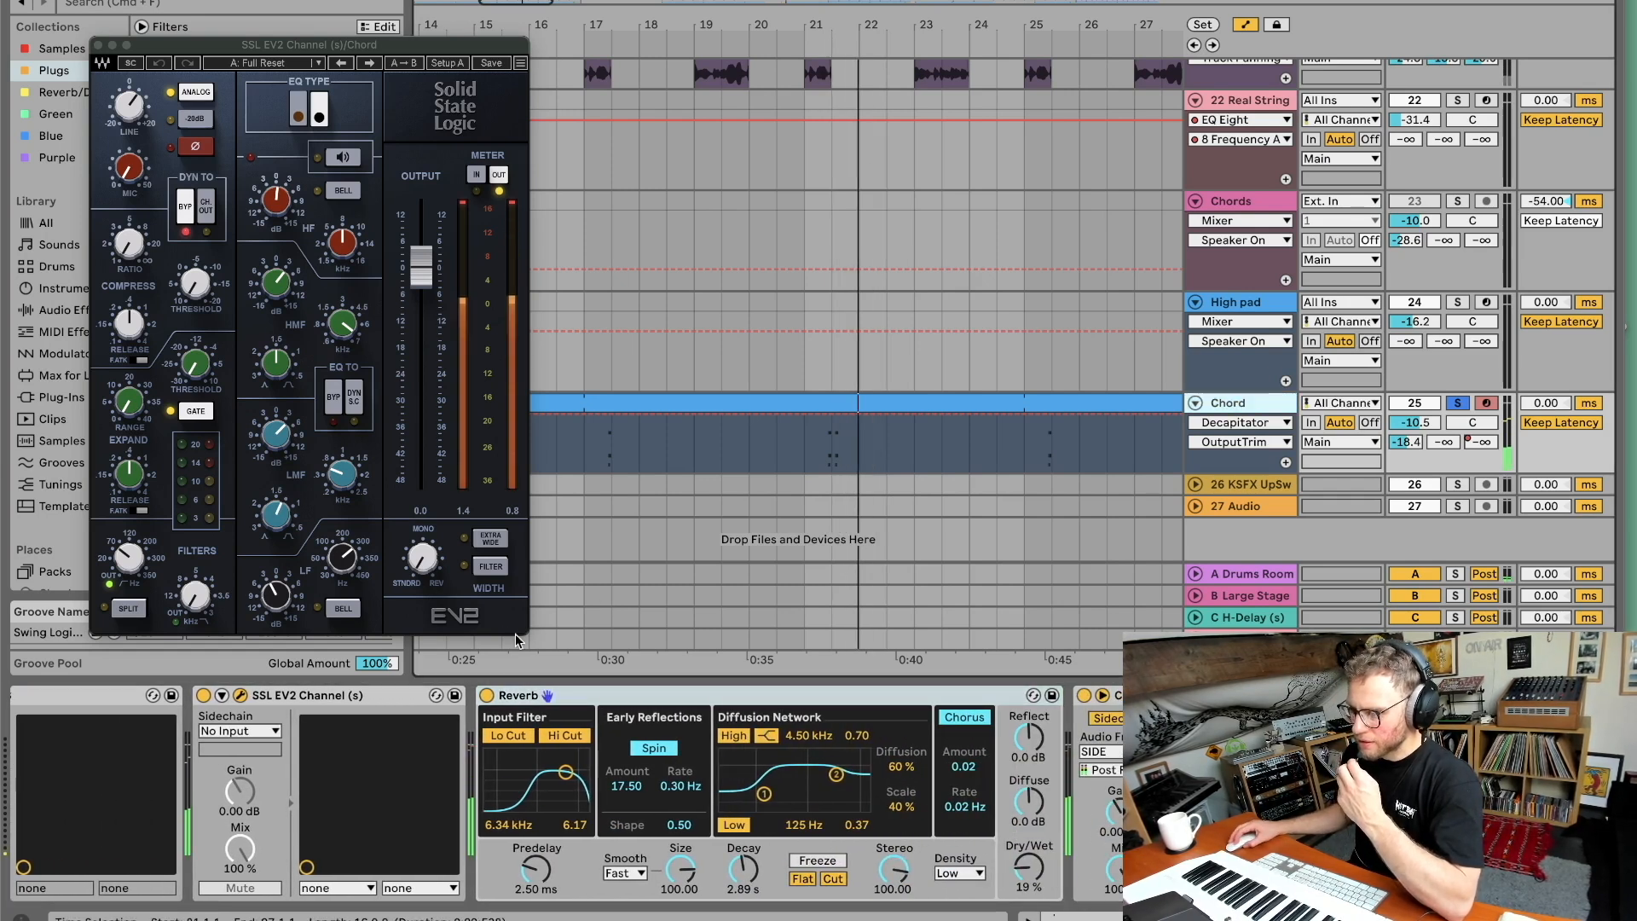
pyautogui.click(485, 695)
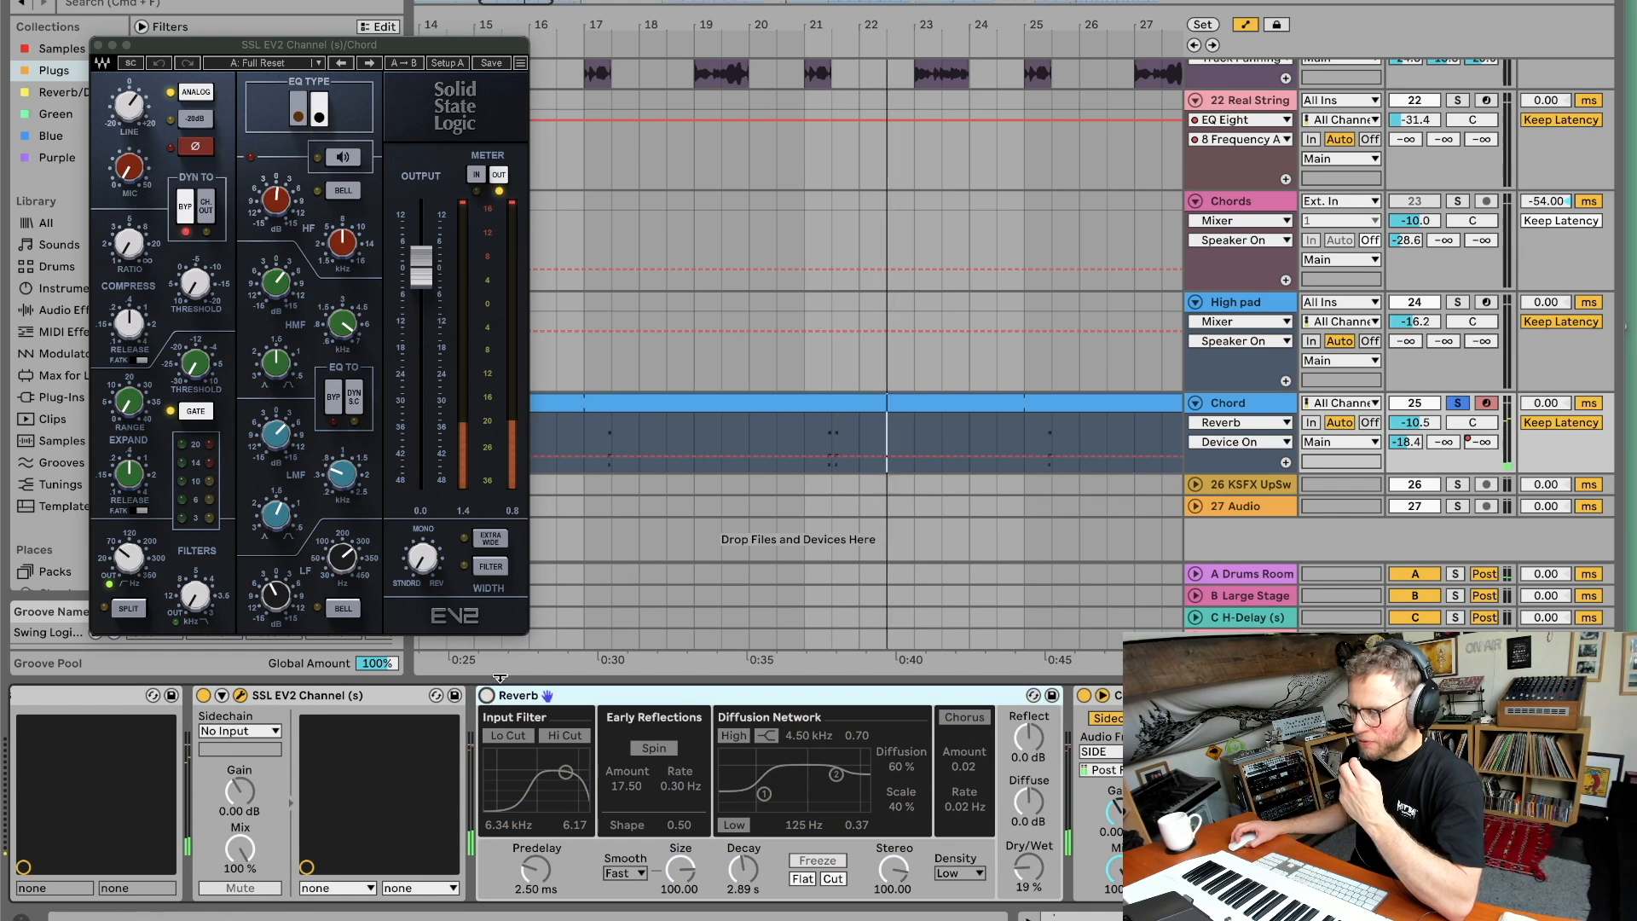
pyautogui.click(826, 41)
pyautogui.click(825, 41)
pyautogui.click(486, 695)
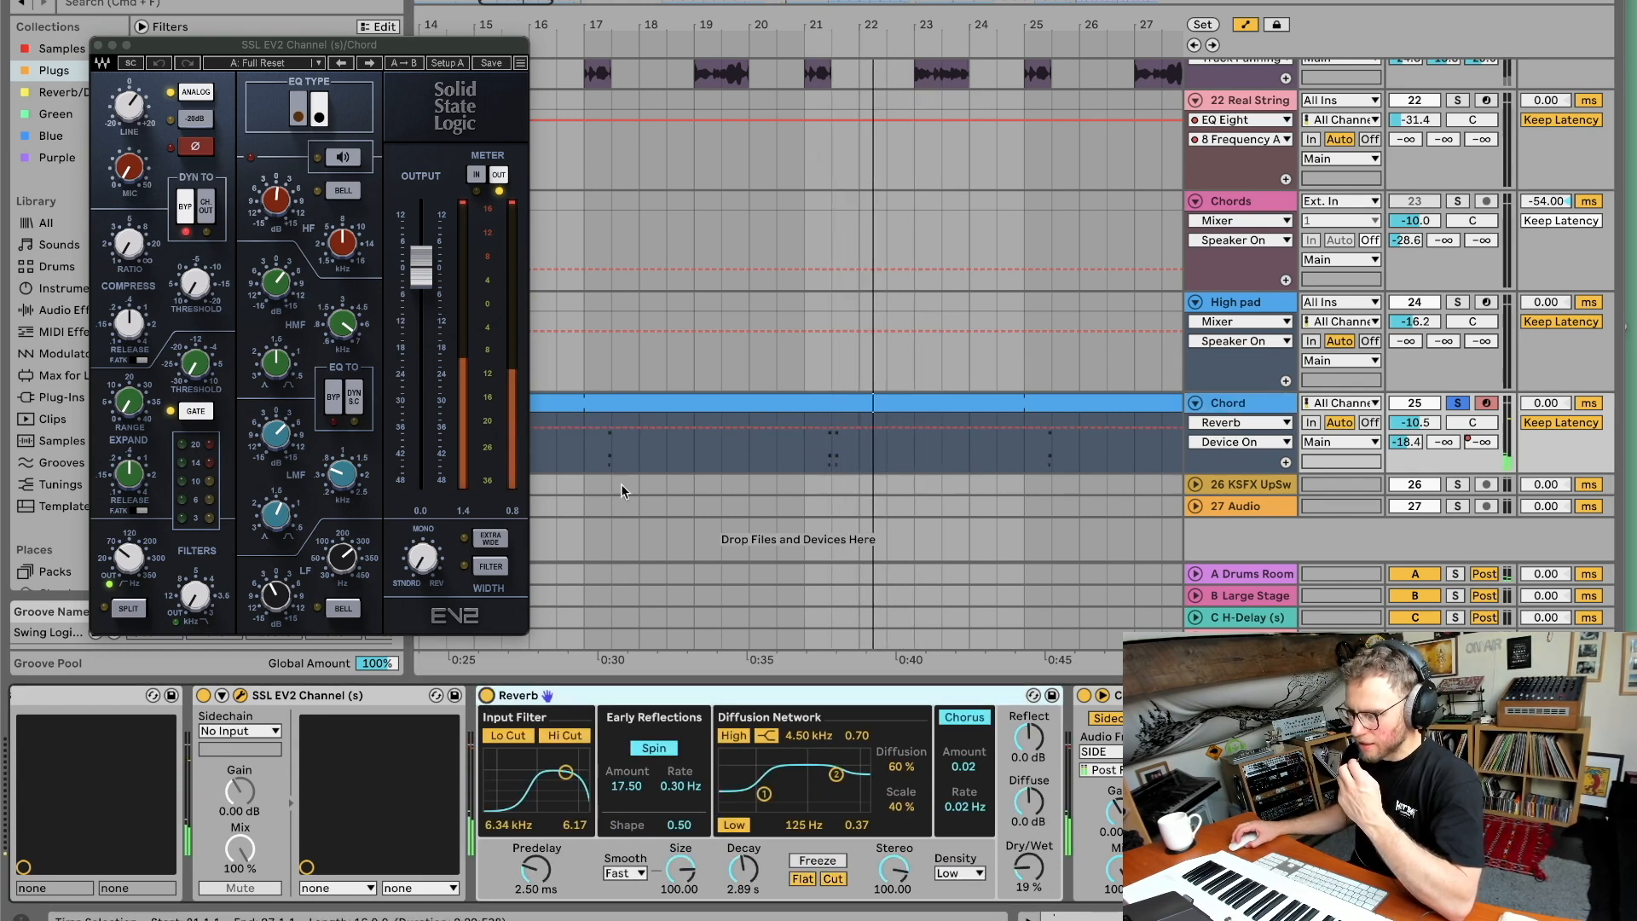
pyautogui.click(818, 36)
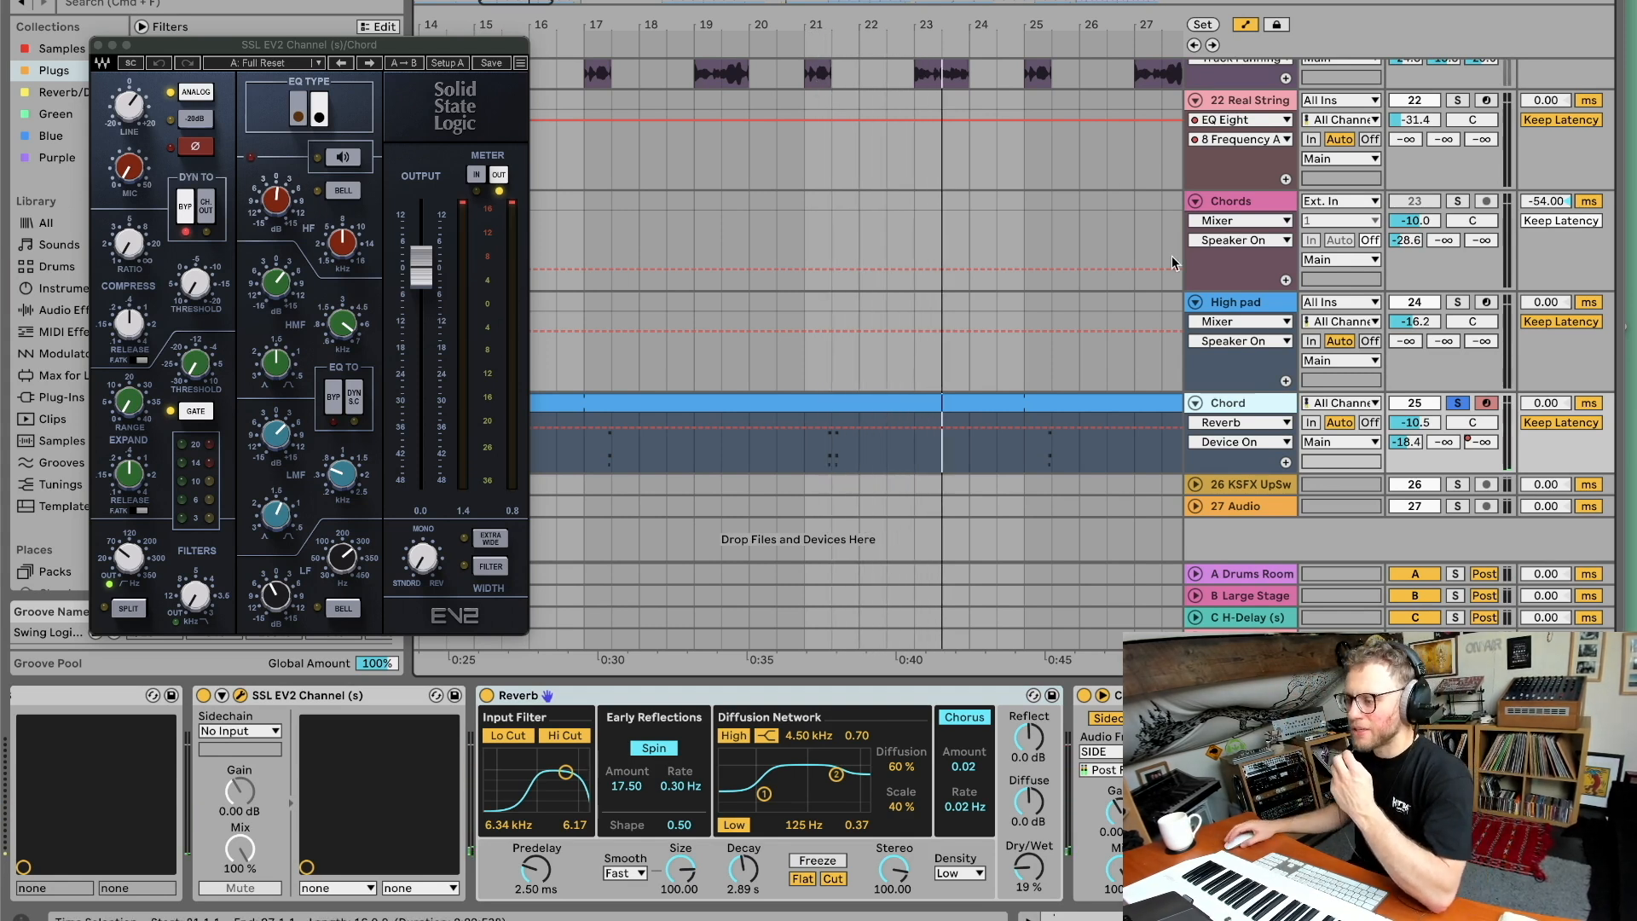
# Inspect the Chord track's sidechain Compressor and solo the 26 KSFX UpSw track.
pyautogui.hscroll(4, 818, 792)
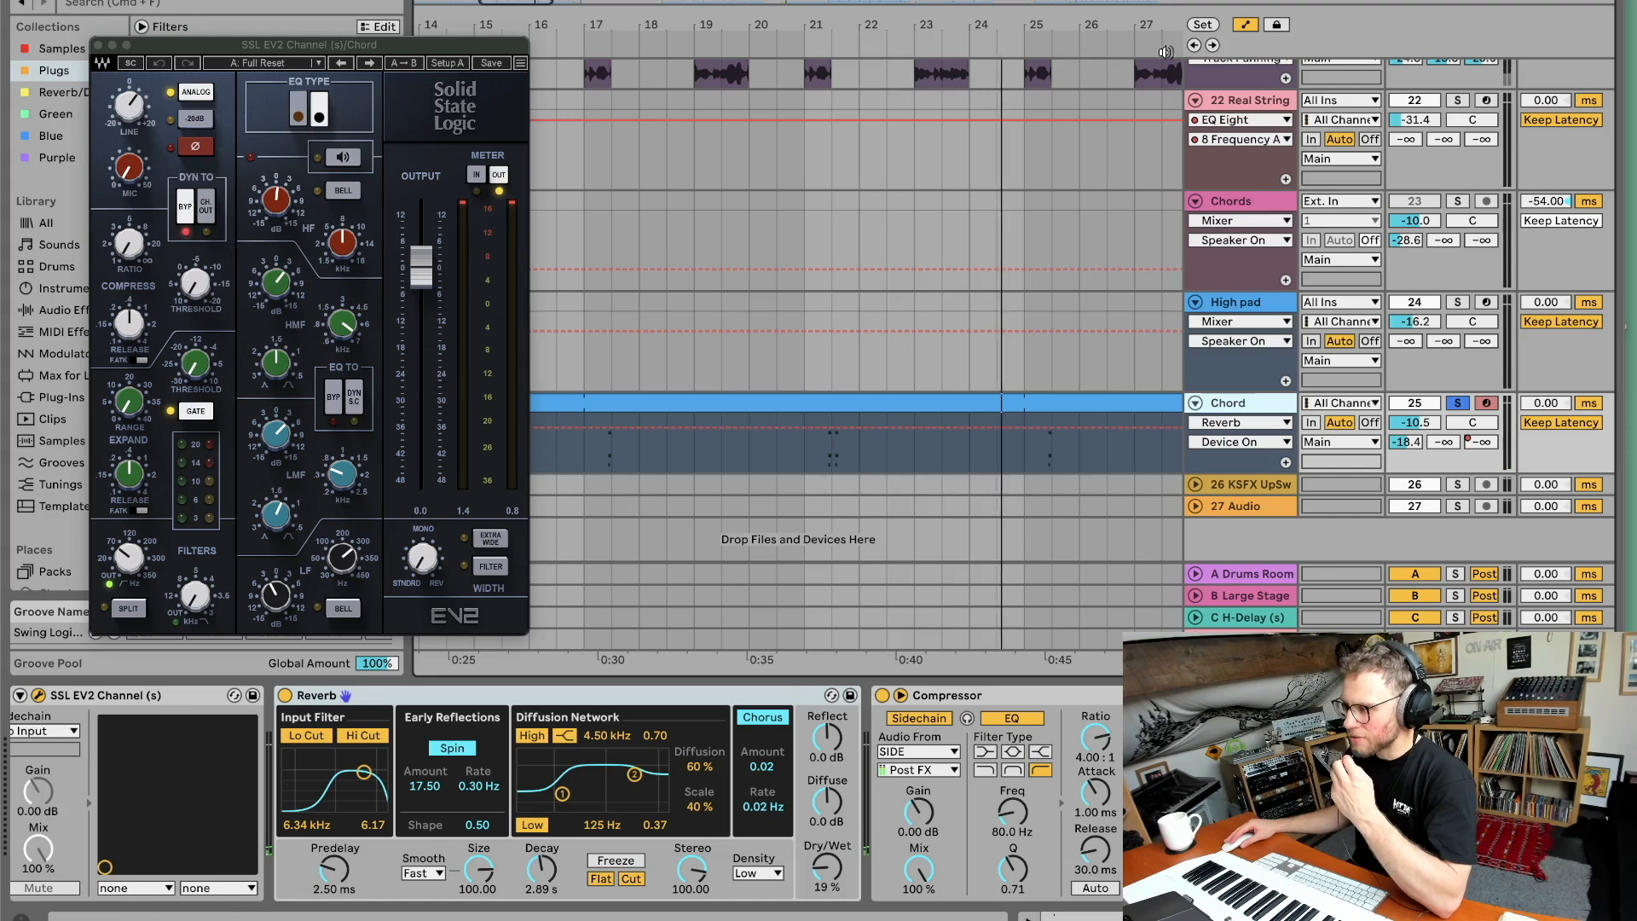
pyautogui.scroll(-5, 781, 341)
pyautogui.click(1457, 483)
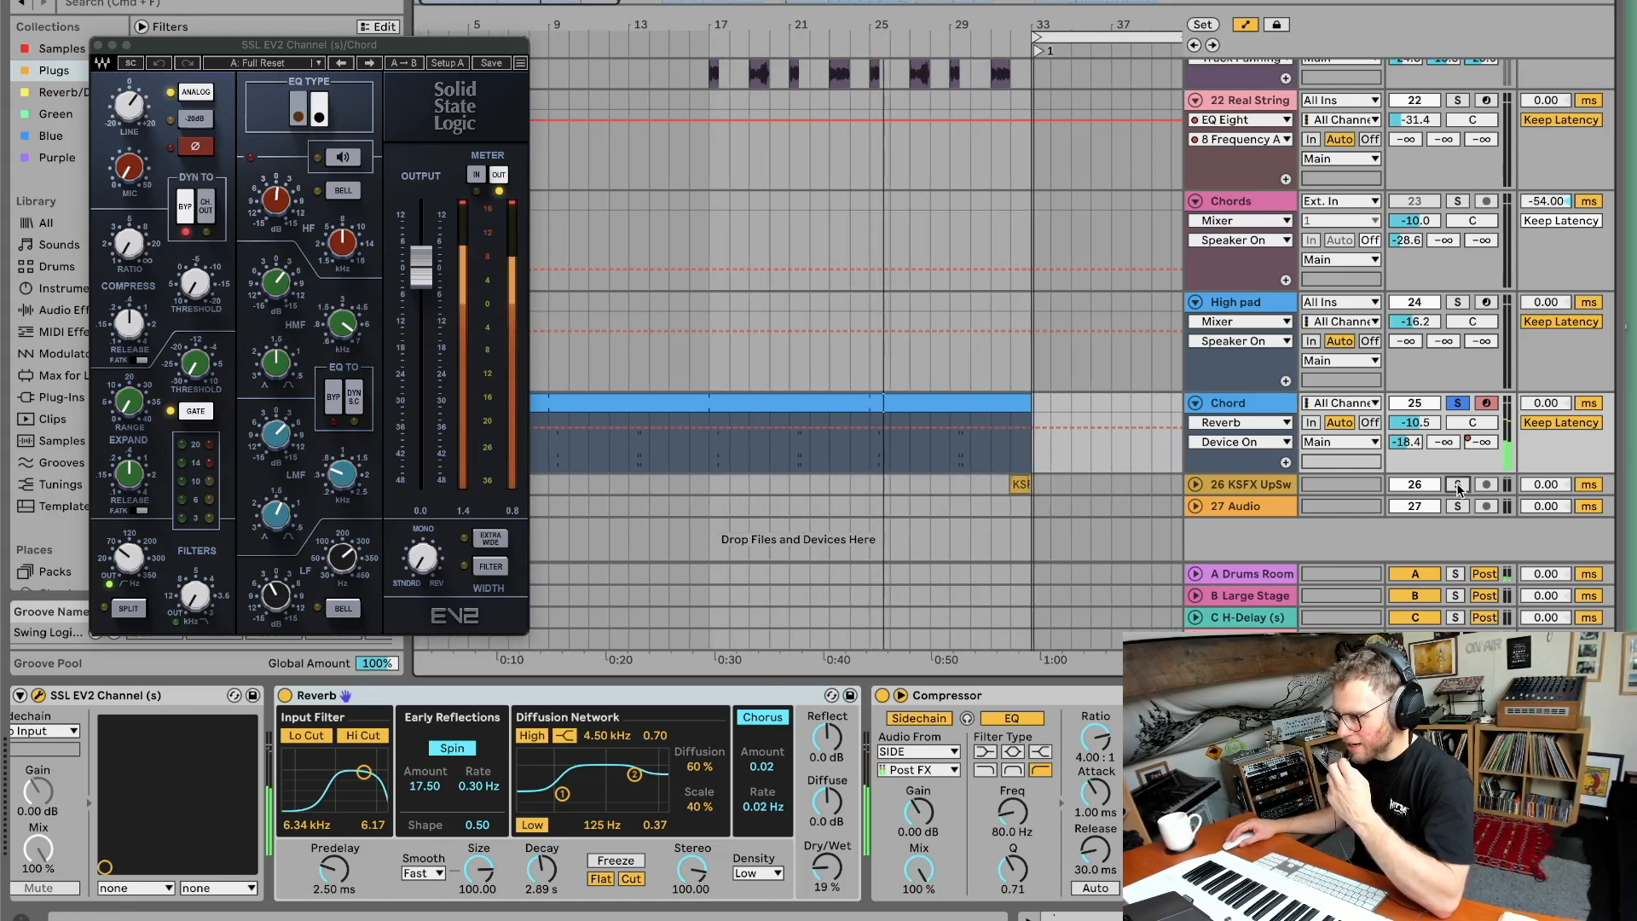